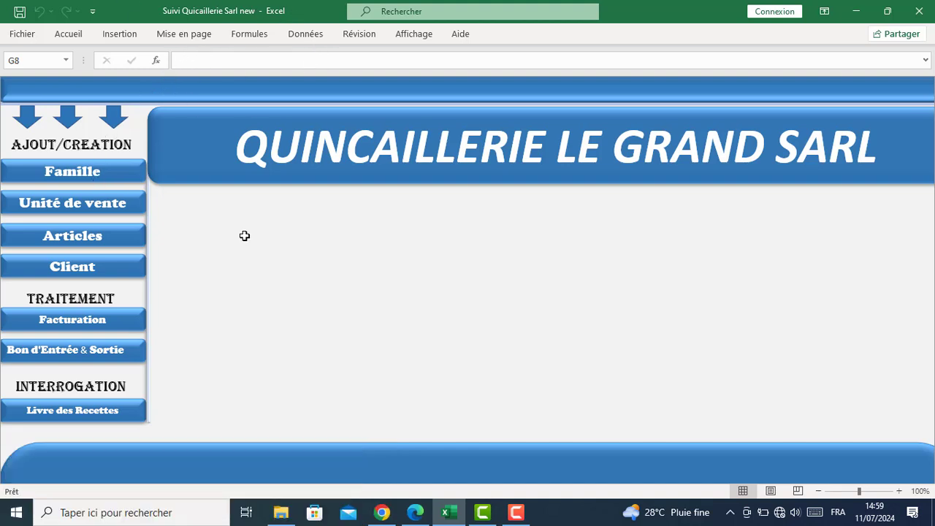
# Glance at the Famille and Unité de vente forms, then bring up the Suivi d'Article dialog
pyautogui.click(61, 181)
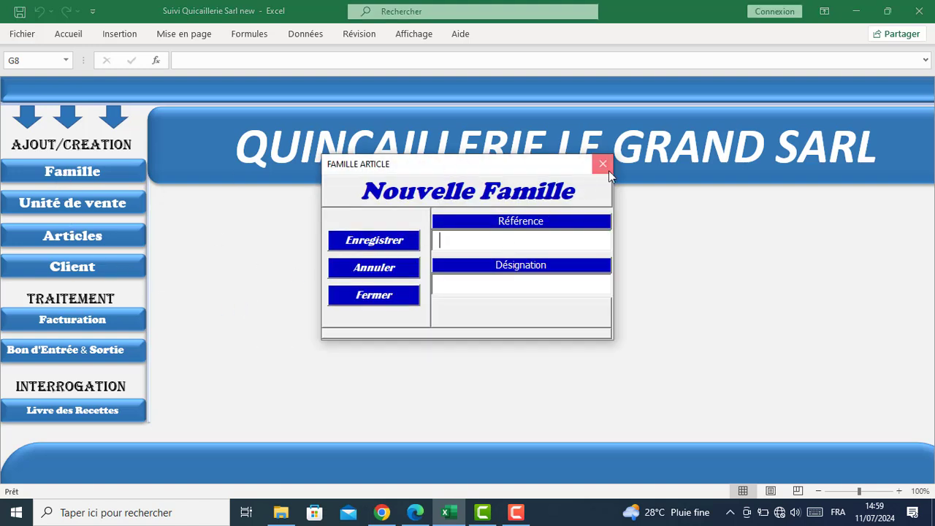
pyautogui.click(607, 171)
pyautogui.click(62, 206)
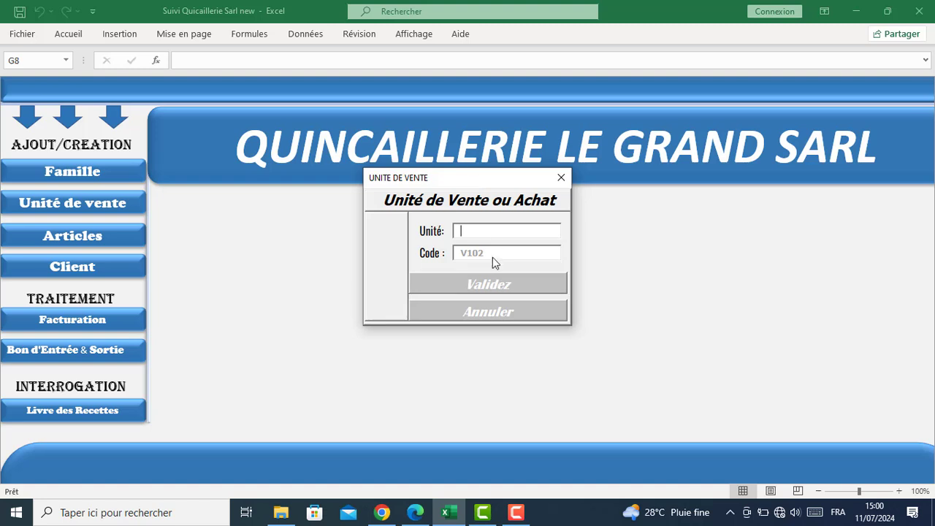
pyautogui.click(561, 177)
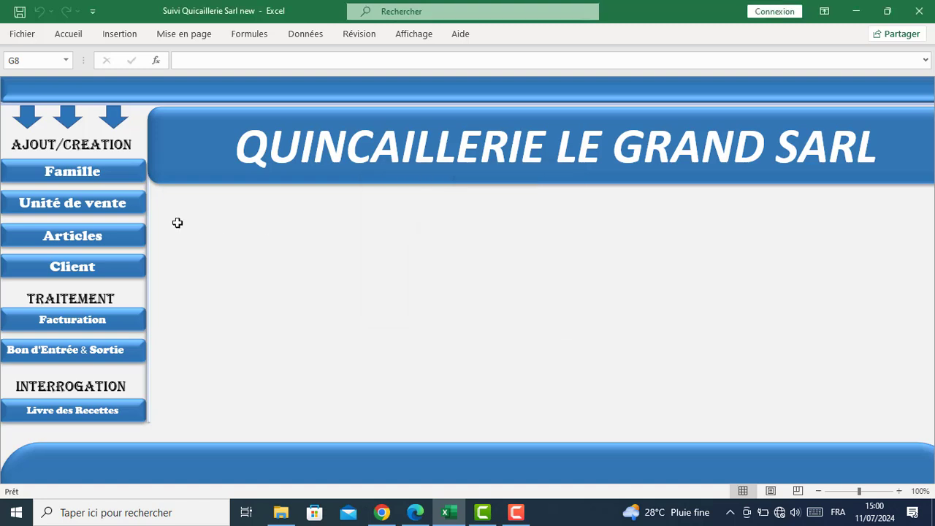
pyautogui.click(79, 236)
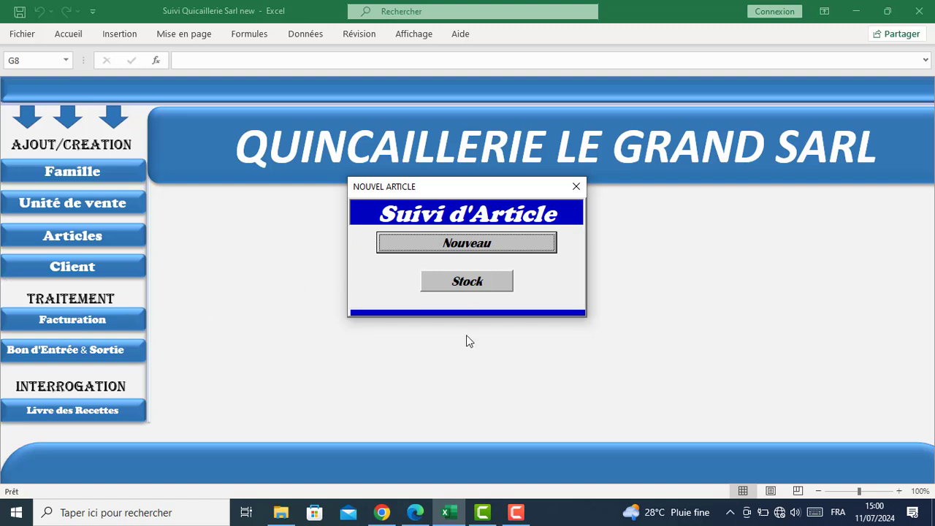
# Preview the Suivi de Stock report, zooming out and back in on its header, then close it
pyautogui.click(454, 285)
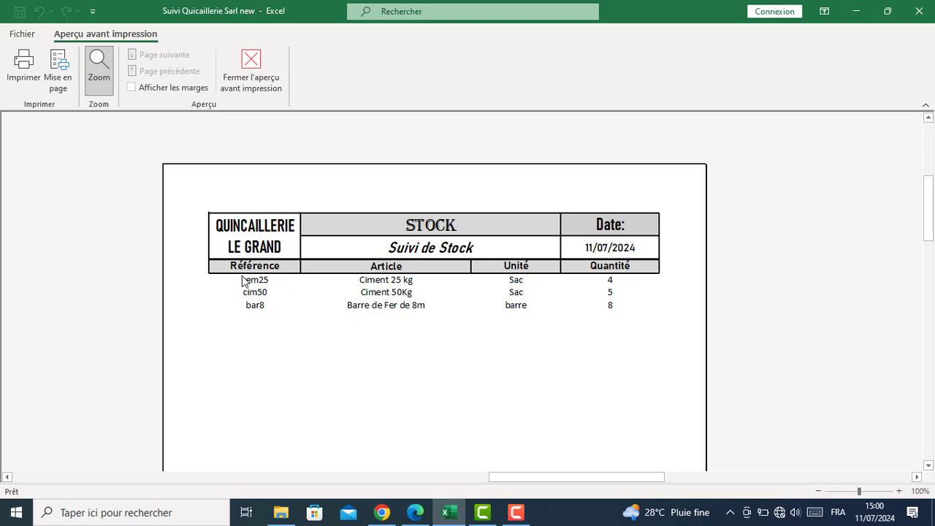
pyautogui.click(249, 283)
pyautogui.click(432, 219)
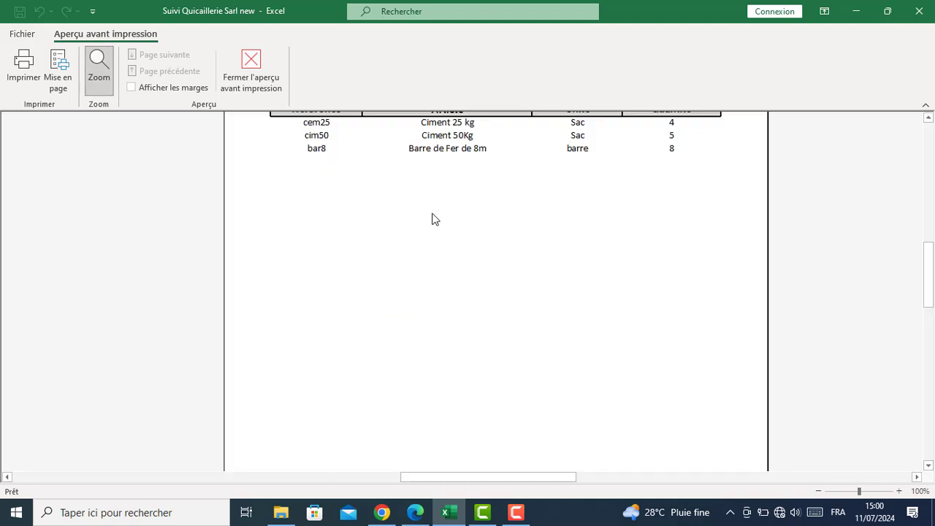
pyautogui.click(330, 274)
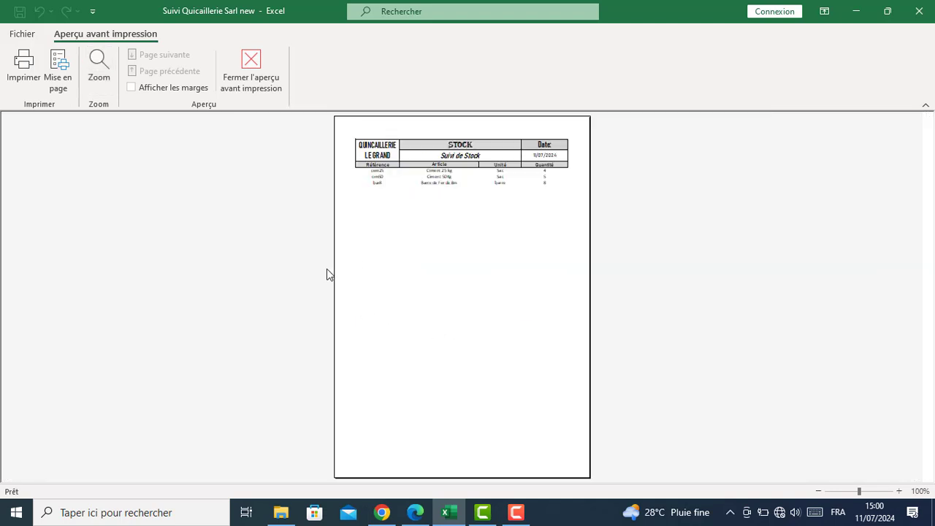
pyautogui.click(354, 174)
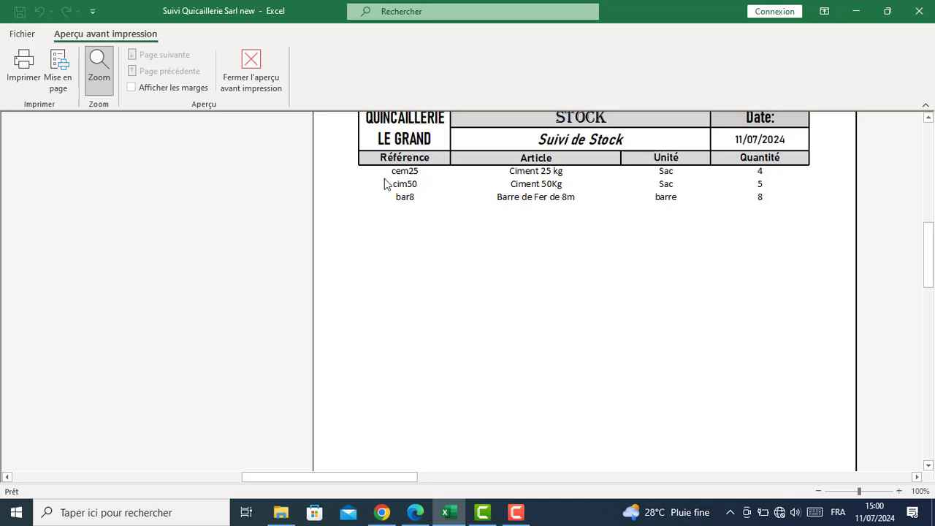
pyautogui.click(256, 72)
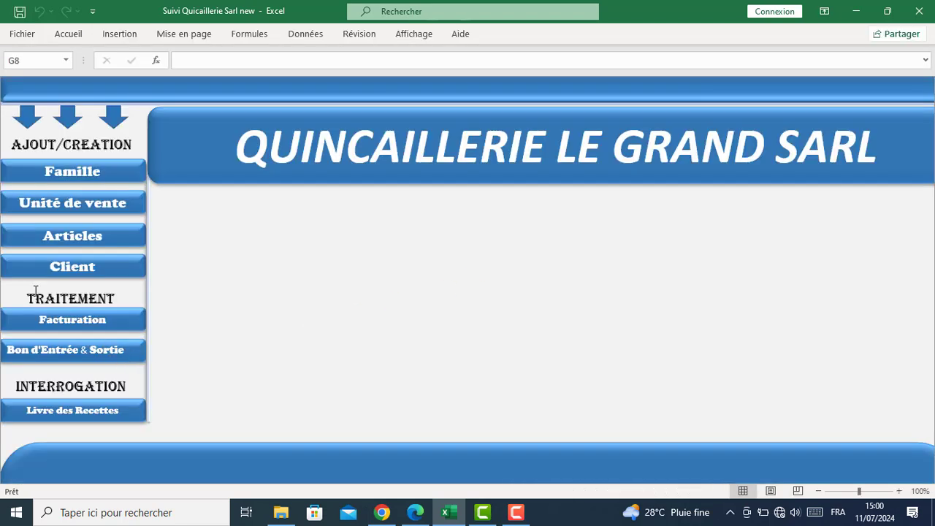
# Start a new article named 'DDDDD', browsing the family and sales-unit lists without choosing
pyautogui.click(51, 244)
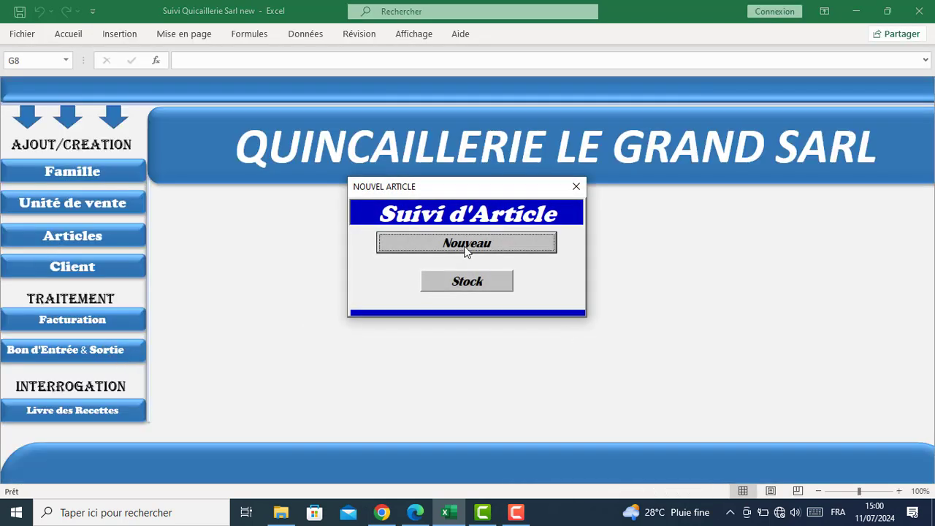
pyautogui.click(513, 250)
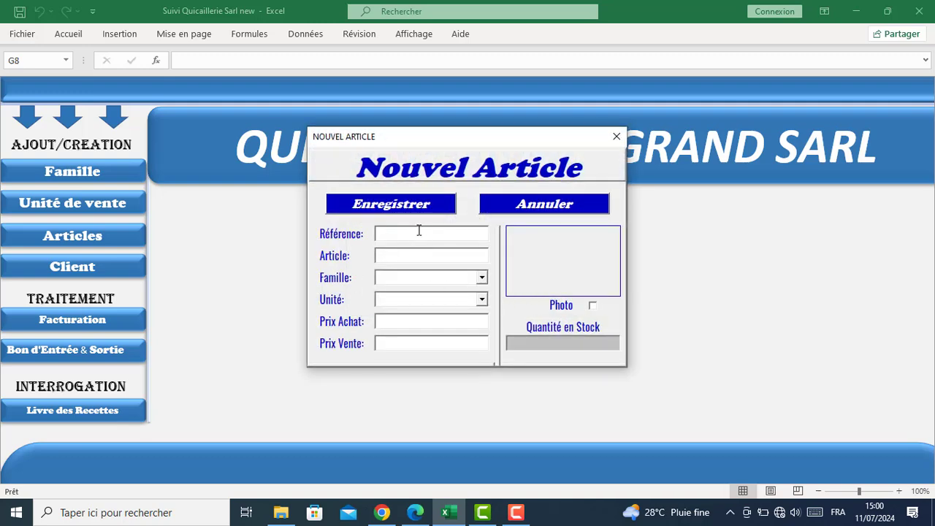
pyautogui.click(427, 257)
pyautogui.write('DDDDD')
pyautogui.click(481, 277)
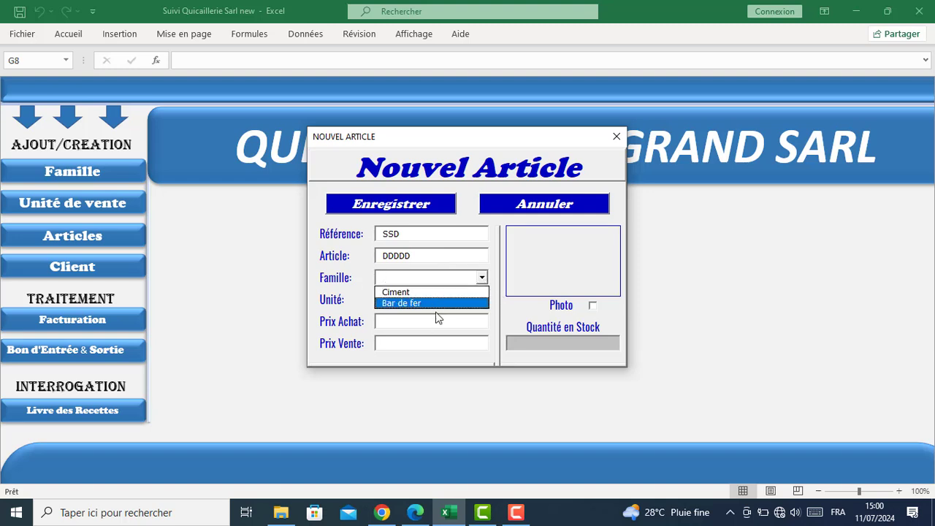
pyautogui.click(436, 319)
pyautogui.click(482, 299)
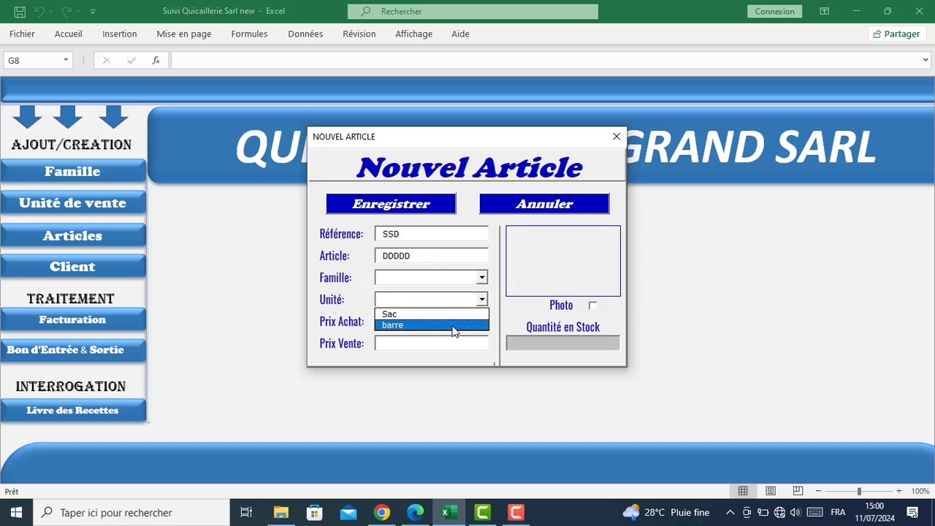
pyautogui.click(449, 283)
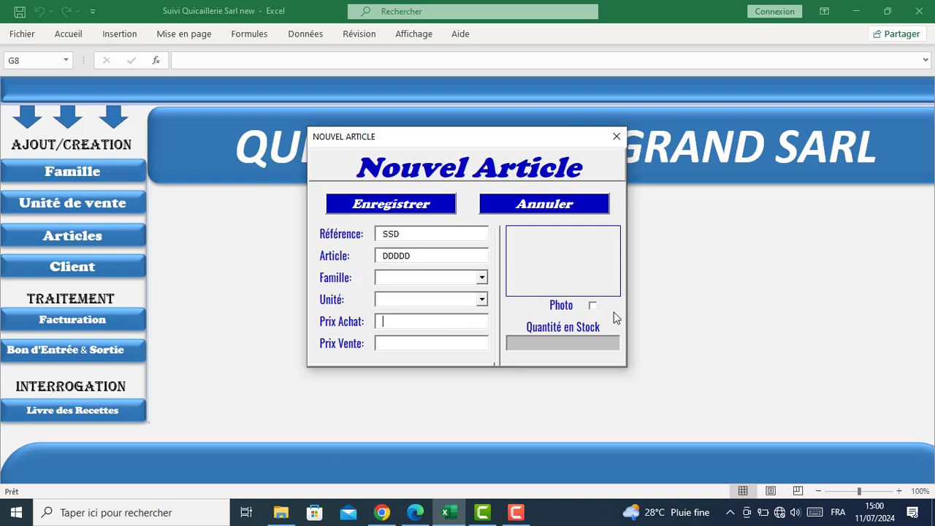
# Attach the Cement 50kg photo to the article, then discard the new article form
pyautogui.click(592, 308)
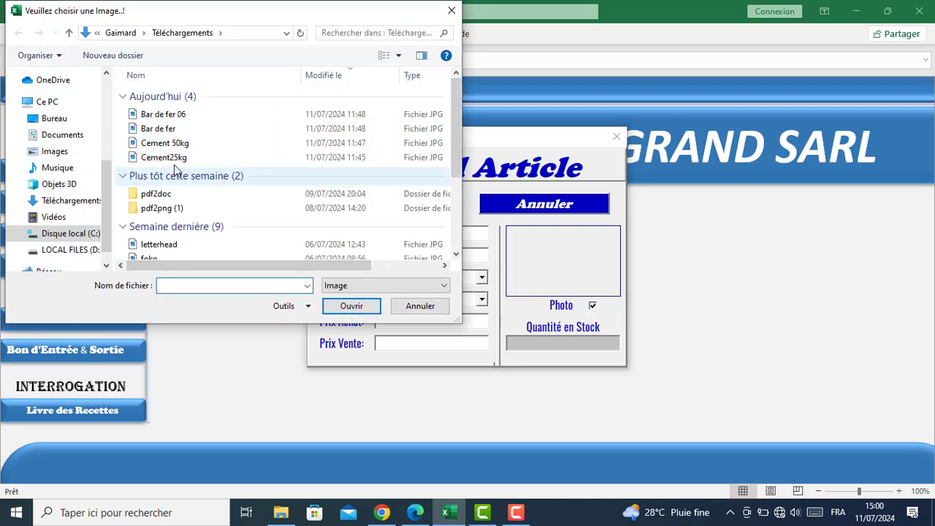
pyautogui.click(175, 143)
pyautogui.click(352, 306)
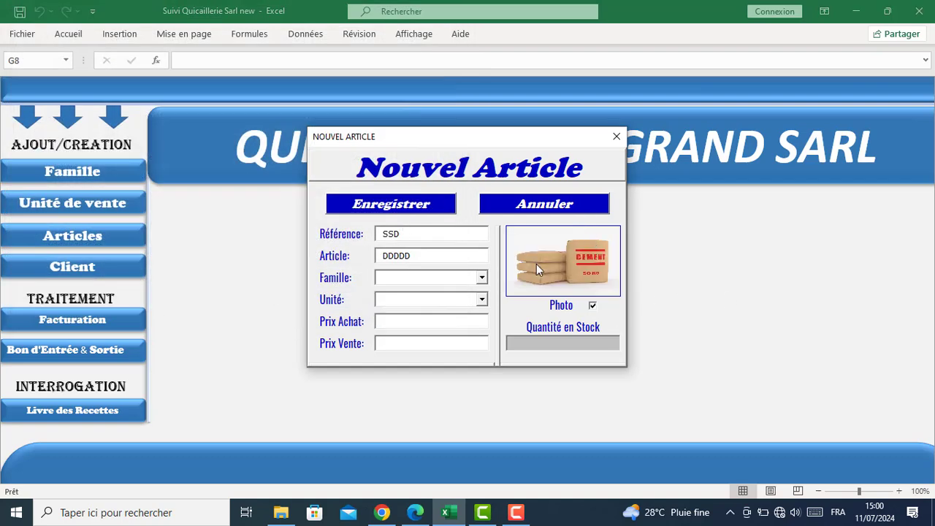
pyautogui.click(608, 137)
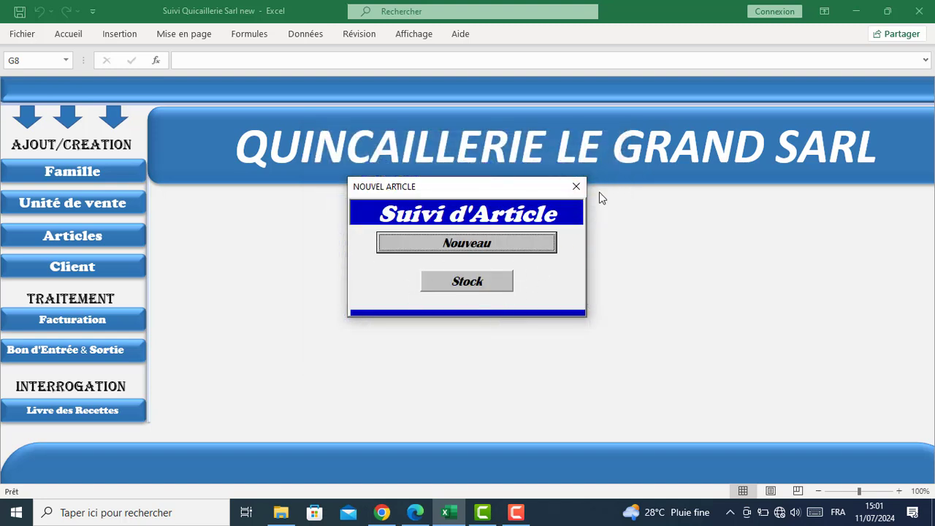
# Leave Suivi d'Article and review the first two clients in the client list
pyautogui.click(576, 186)
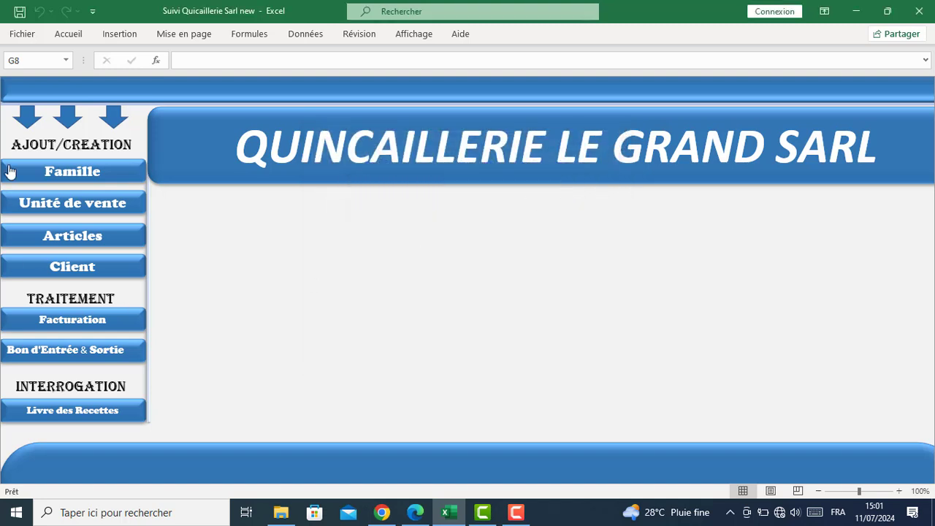
pyautogui.click(60, 268)
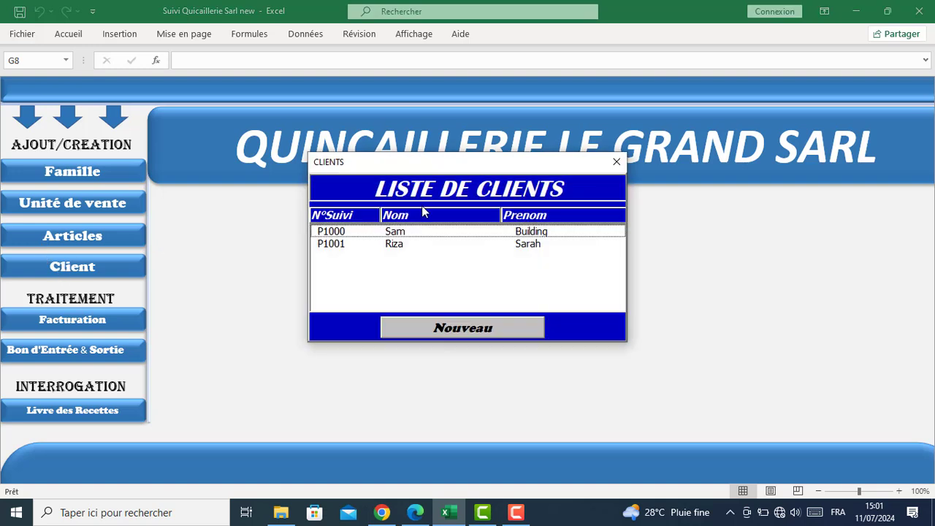
pyautogui.click(373, 233)
pyautogui.click(369, 246)
# Save a new third client, then close the client form and the client list
pyautogui.click(477, 333)
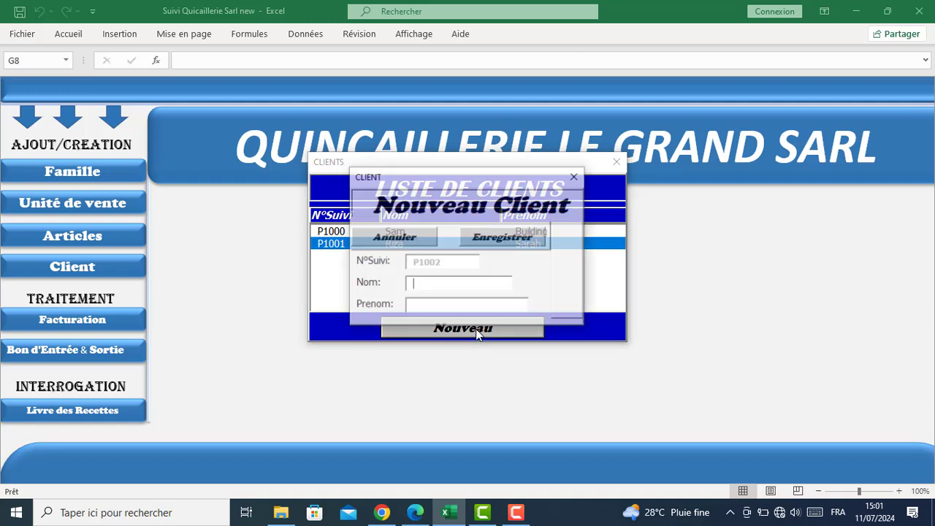
pyautogui.moveTo(453, 177); pyautogui.dragTo(429, 263)
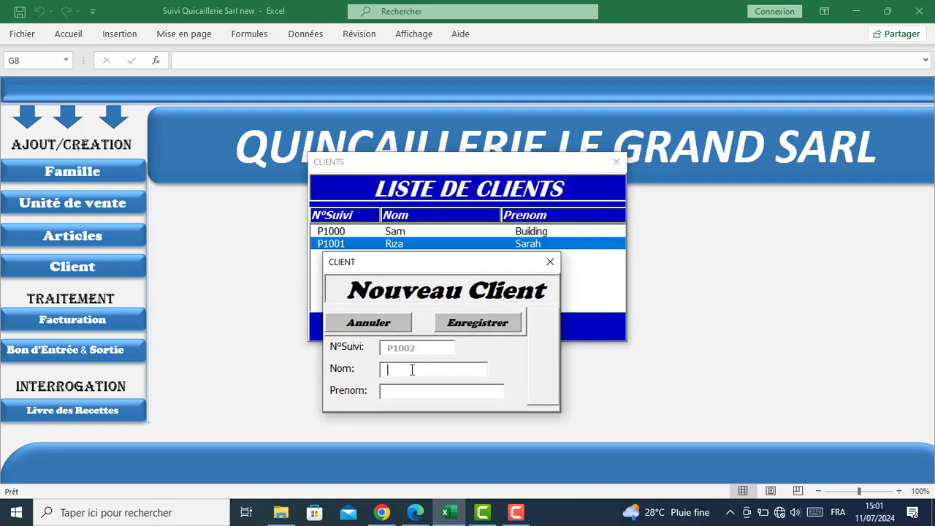
pyautogui.click(453, 329)
pyautogui.moveTo(454, 262); pyautogui.dragTo(488, 316)
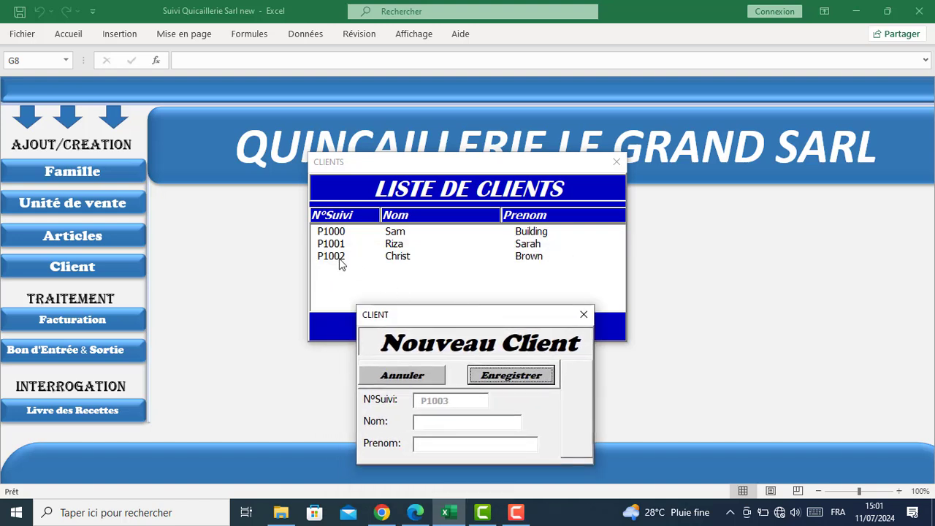
pyautogui.click(582, 315)
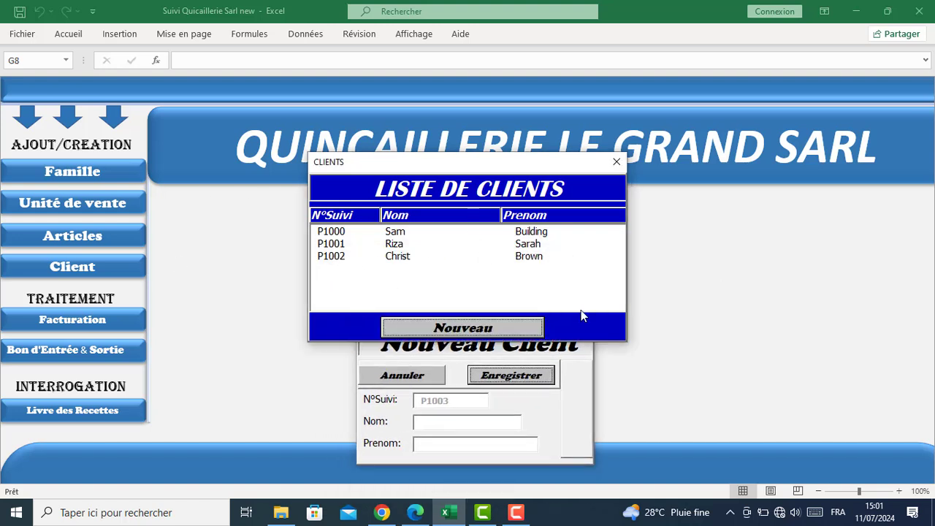
pyautogui.click(617, 162)
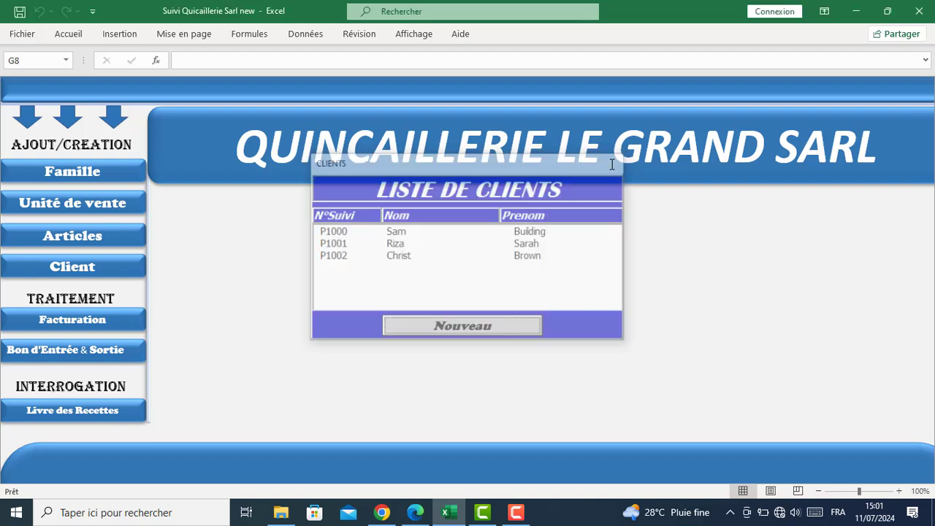
# Start an invoice in FACTURATION for the third client from the client list
pyautogui.click(61, 323)
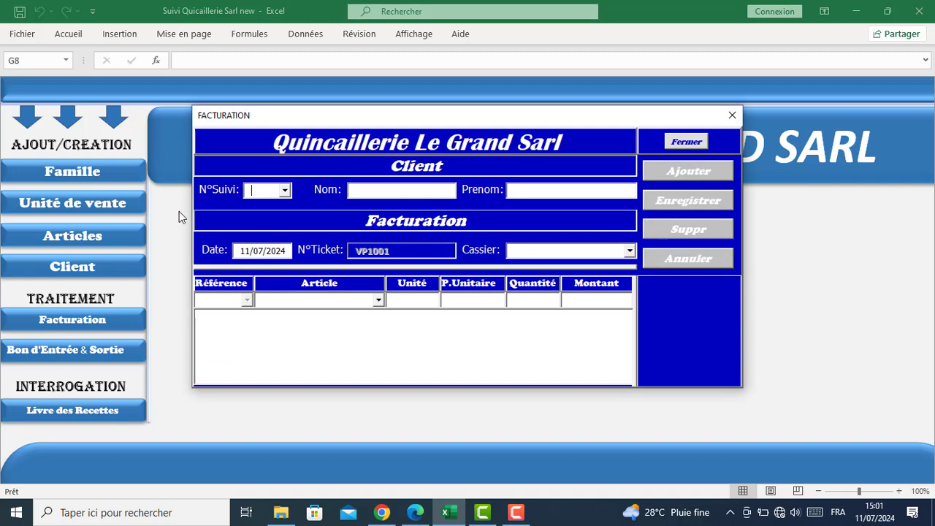
pyautogui.moveTo(378, 119)
pyautogui.mouseDown()
pyautogui.moveTo(357, 124)
pyautogui.moveTo(373, 106)
pyautogui.mouseUp()
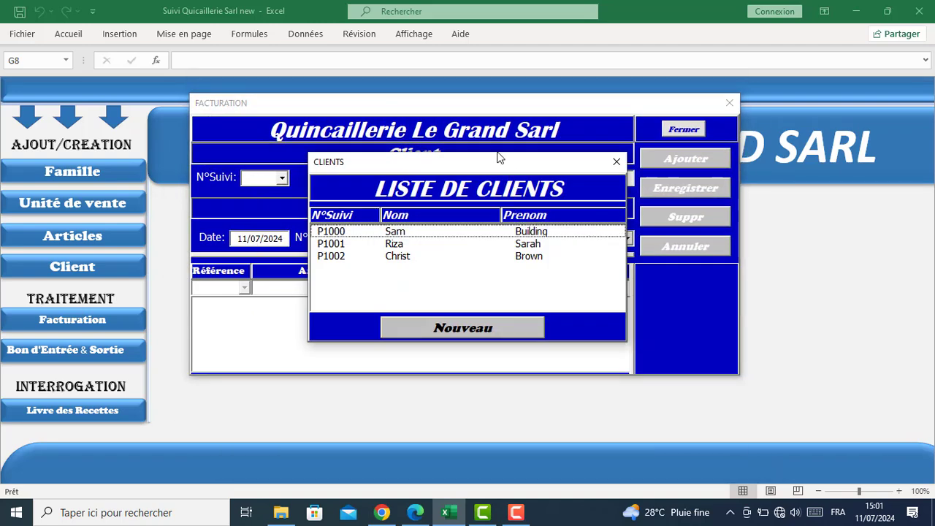
pyautogui.moveTo(497, 154)
pyautogui.mouseDown()
pyautogui.moveTo(494, 174)
pyautogui.moveTo(309, 98)
pyautogui.moveTo(487, 152)
pyautogui.mouseUp()
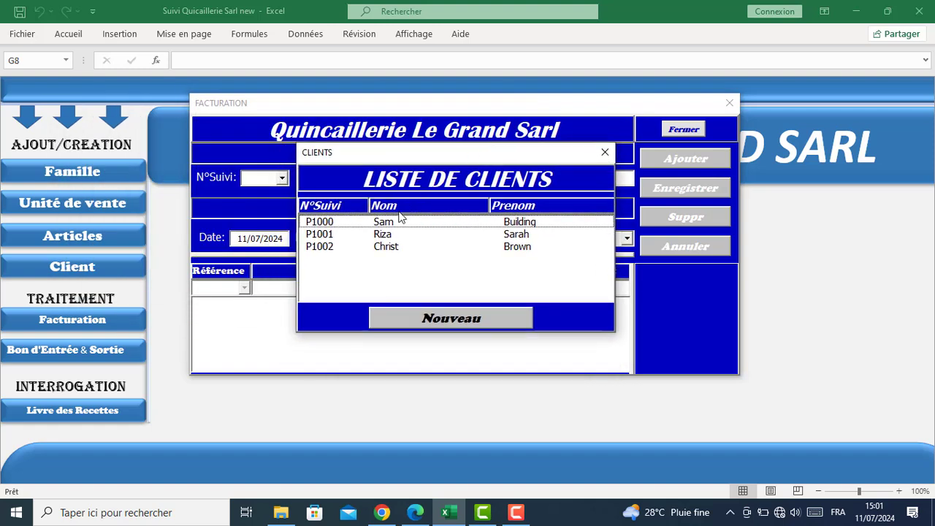
pyautogui.doubleClick(387, 248)
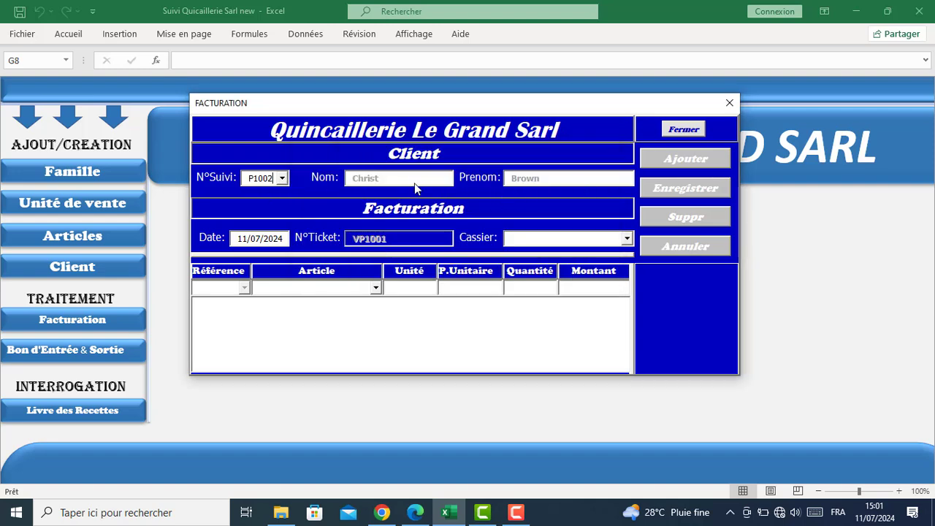
pyautogui.doubleClick(232, 243)
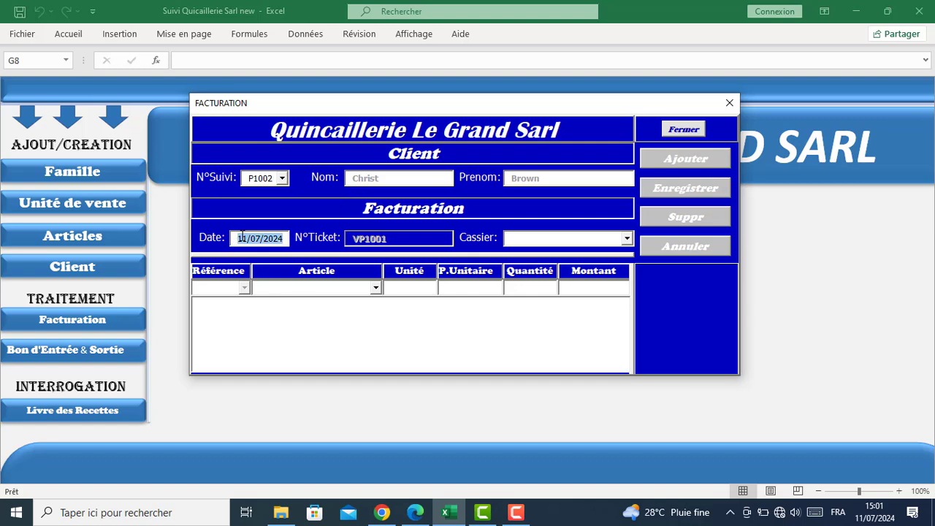
pyautogui.click(242, 235)
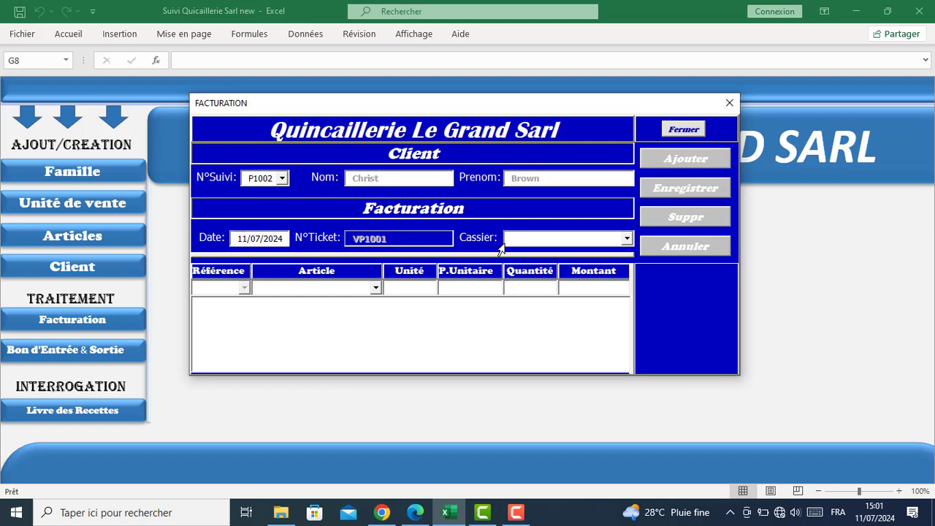
# Try adding 10 Ciment 25 kg with a cashier selected, and acknowledge the insufficient-stock warning
pyautogui.click(627, 239)
pyautogui.click(544, 252)
pyautogui.click(375, 288)
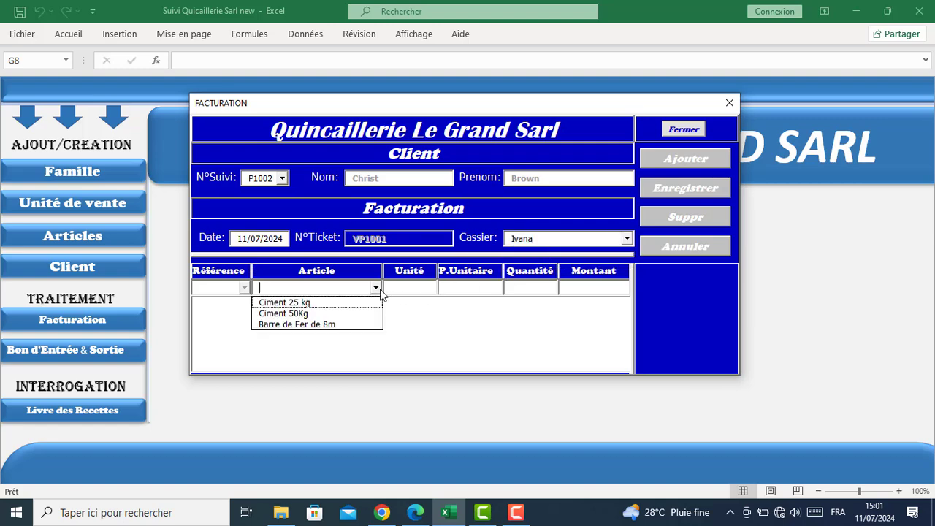
pyautogui.click(288, 303)
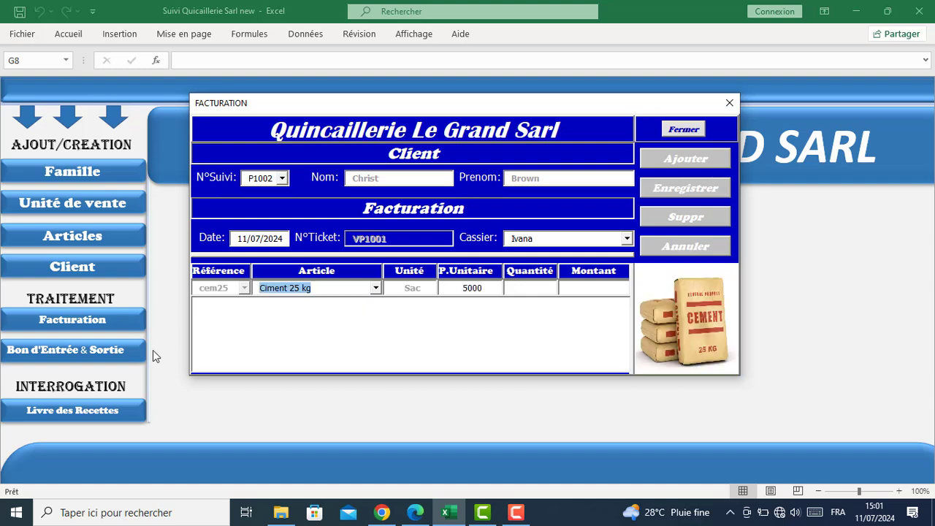
pyautogui.click(529, 289)
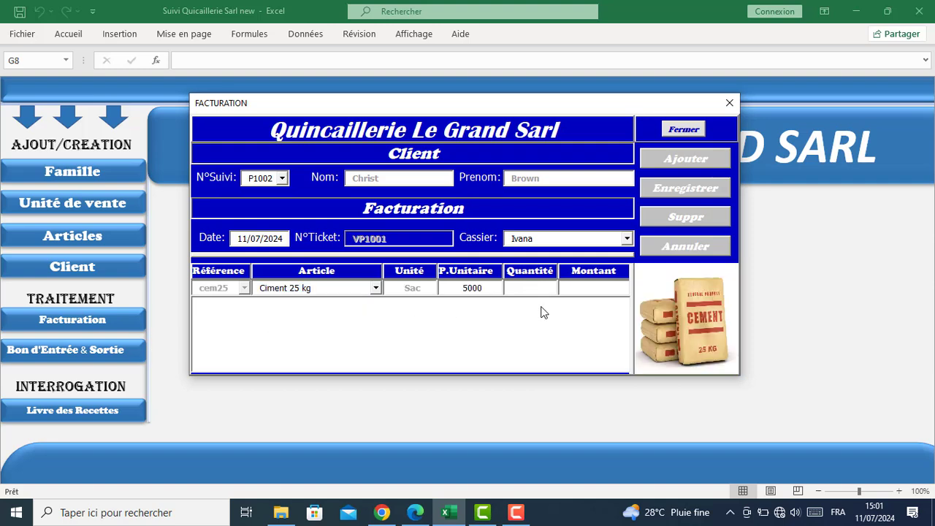
pyautogui.write('10')
pyautogui.click(661, 160)
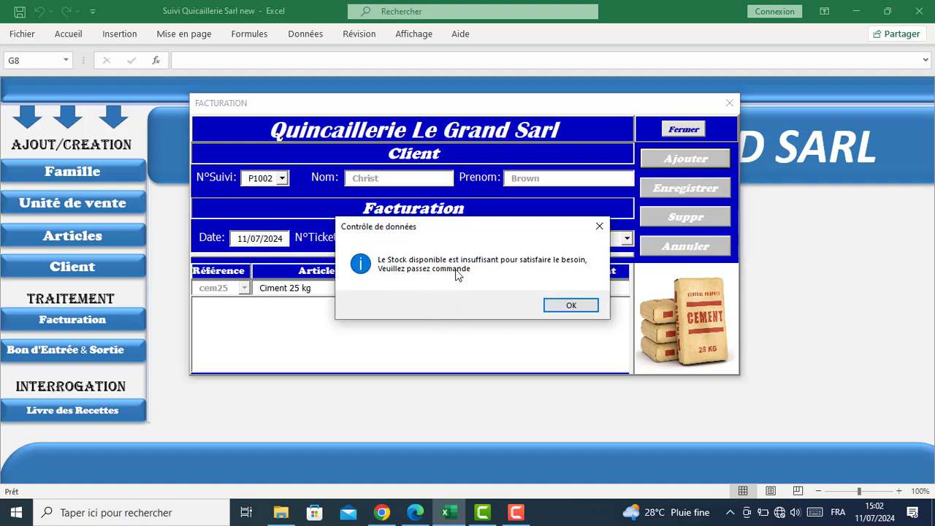
pyautogui.click(574, 306)
pyautogui.click(679, 130)
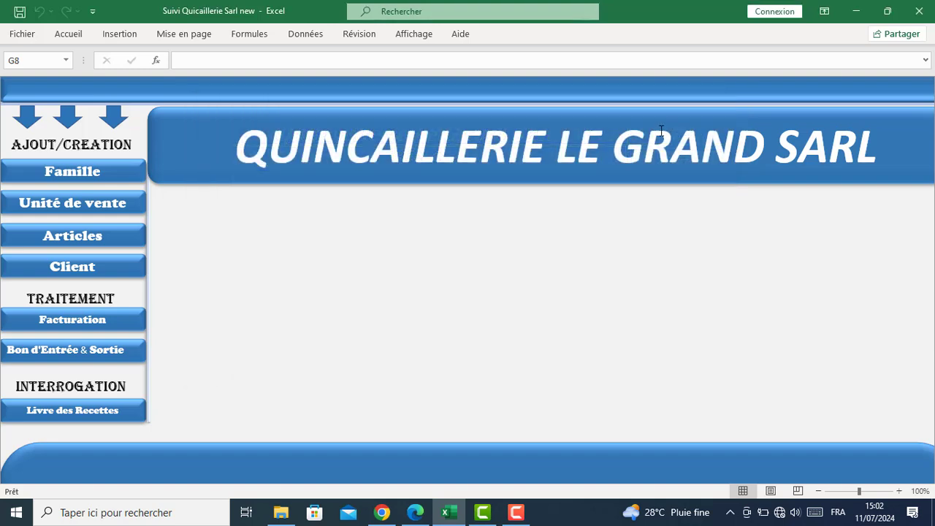
pyautogui.click(63, 241)
pyautogui.click(457, 286)
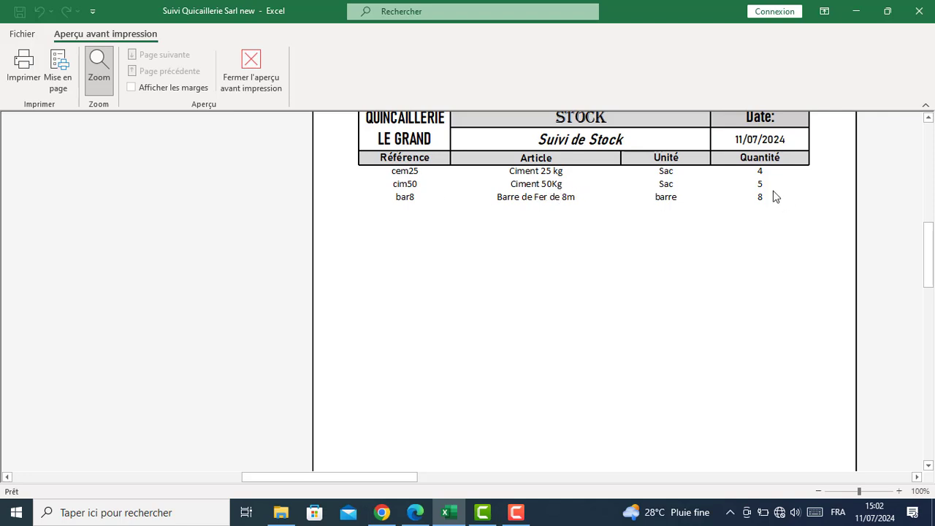
pyautogui.scroll(1, 675, 242)
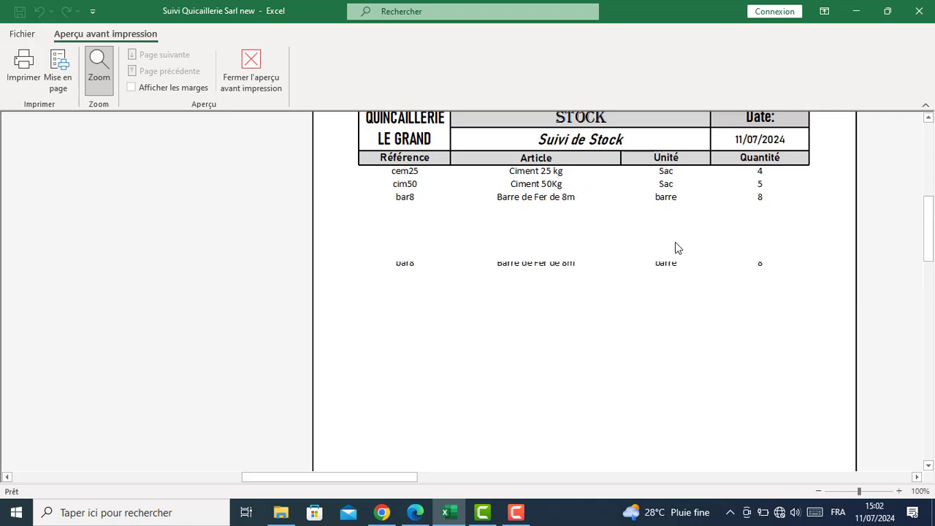
pyautogui.click(284, 88)
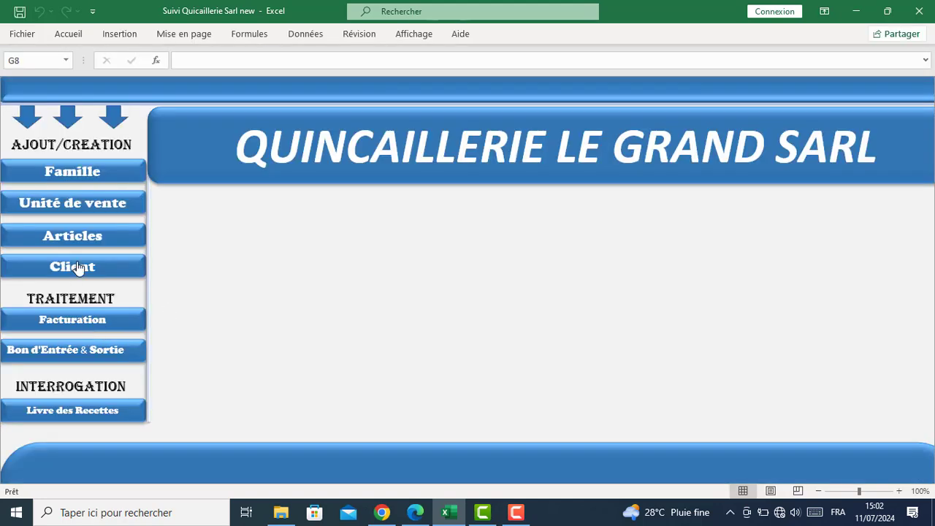
# Start a new invoice, choosing the client from the N°Suivi list and the cashier
pyautogui.click(85, 319)
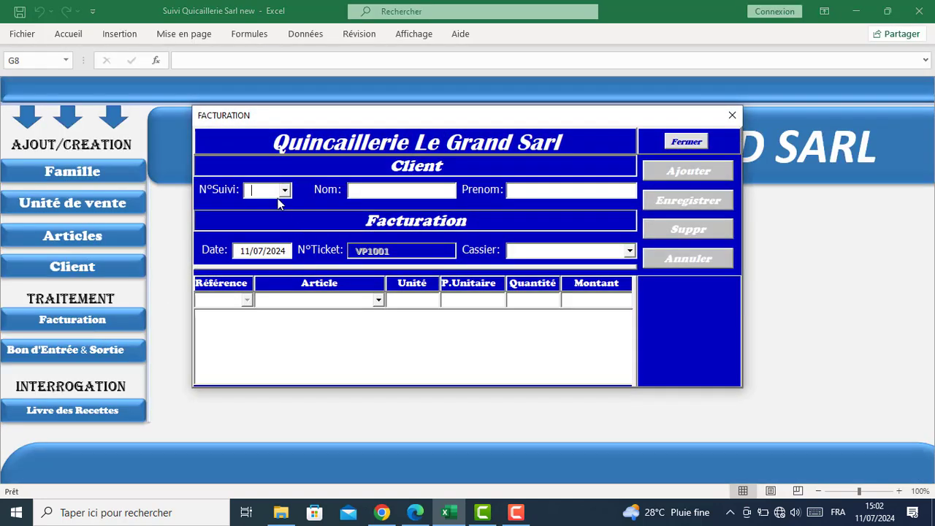
pyautogui.click(278, 195)
pyautogui.doubleClick(402, 256)
pyautogui.click(628, 252)
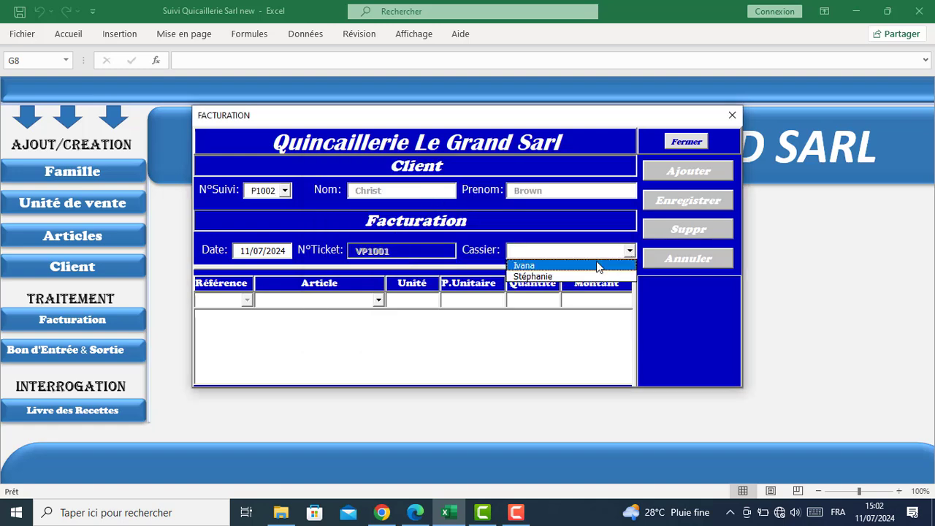
pyautogui.click(601, 263)
# Add an invoice line of 2 Ciment 50Kg
pyautogui.click(378, 300)
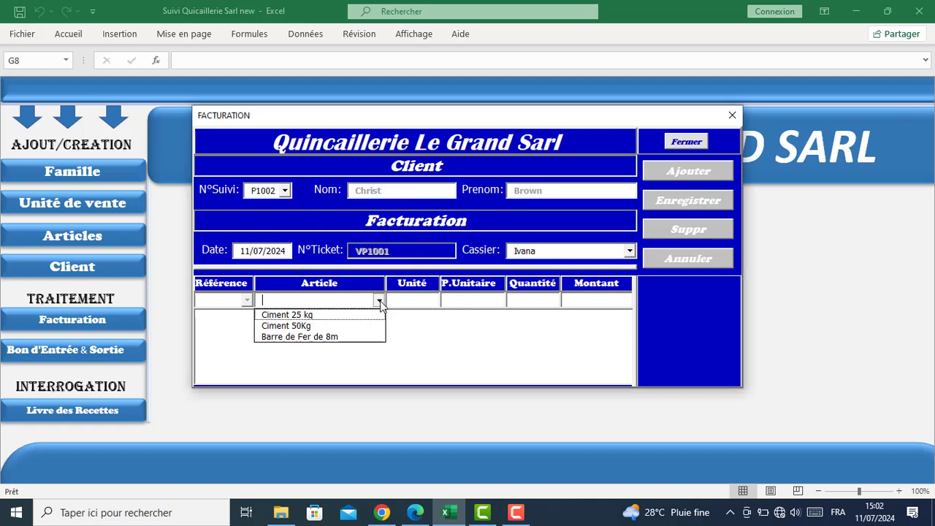
pyautogui.click(351, 329)
pyautogui.click(516, 301)
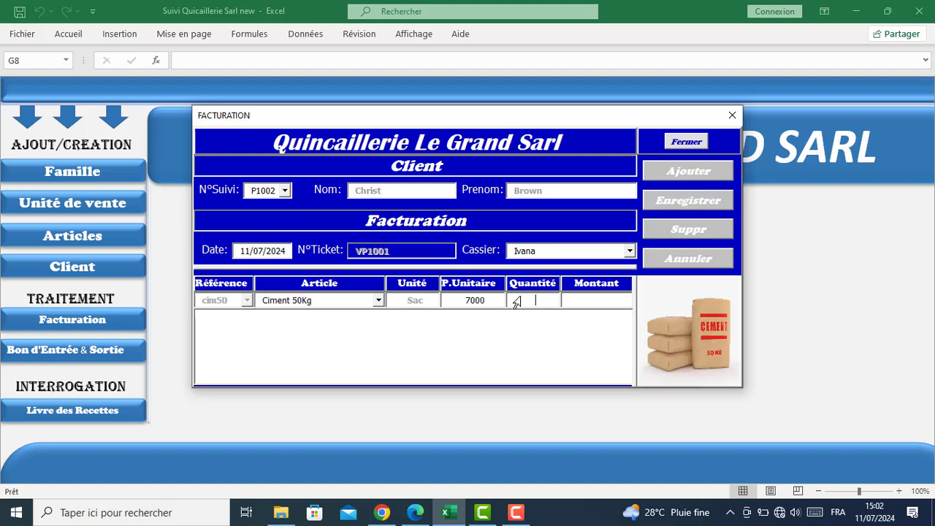
pyautogui.write('2')
pyautogui.click(675, 172)
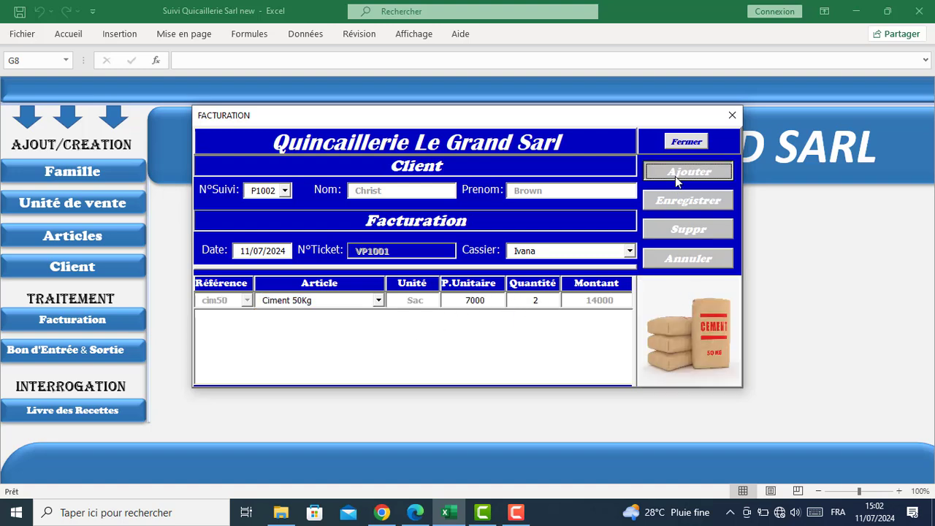
# Add 2 Barre de Fer de 8m and save invoice VP1001 (total 21000) to print preview
pyautogui.click(379, 299)
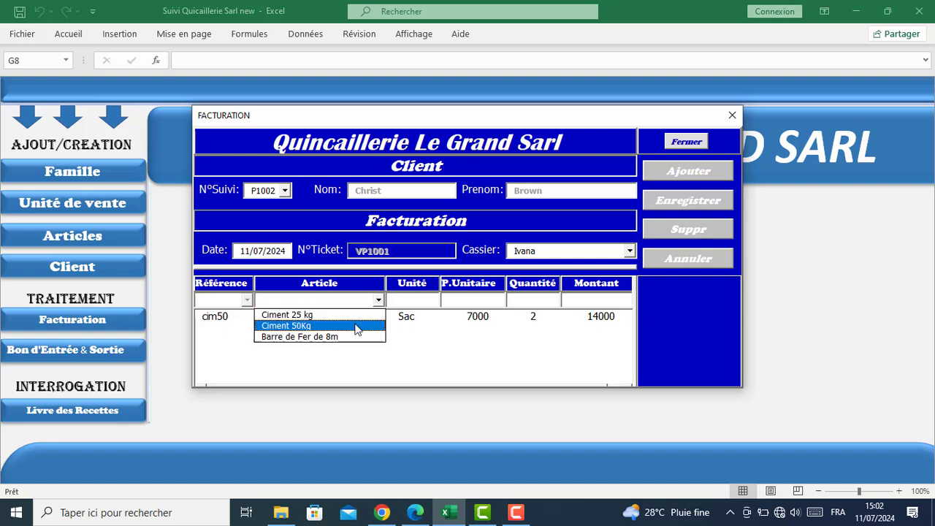
pyautogui.click(307, 336)
pyautogui.click(515, 301)
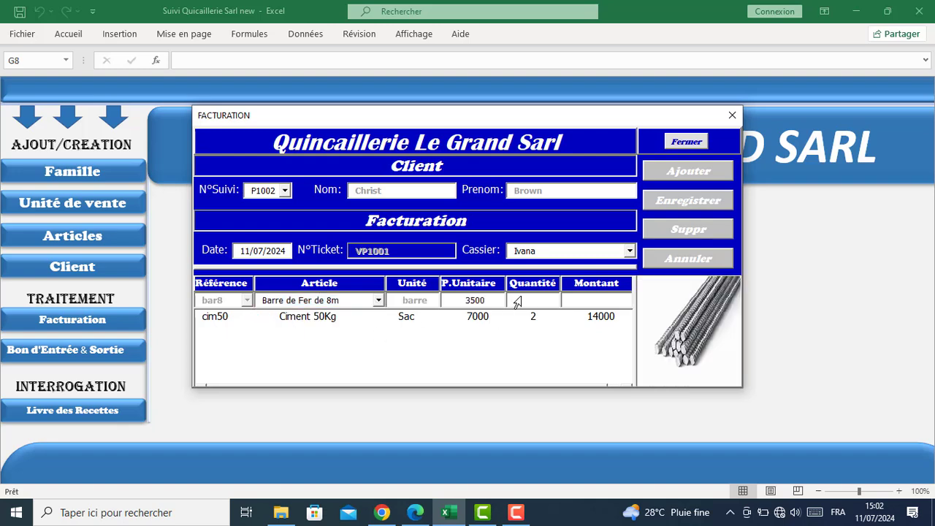
pyautogui.write('2')
pyautogui.click(671, 174)
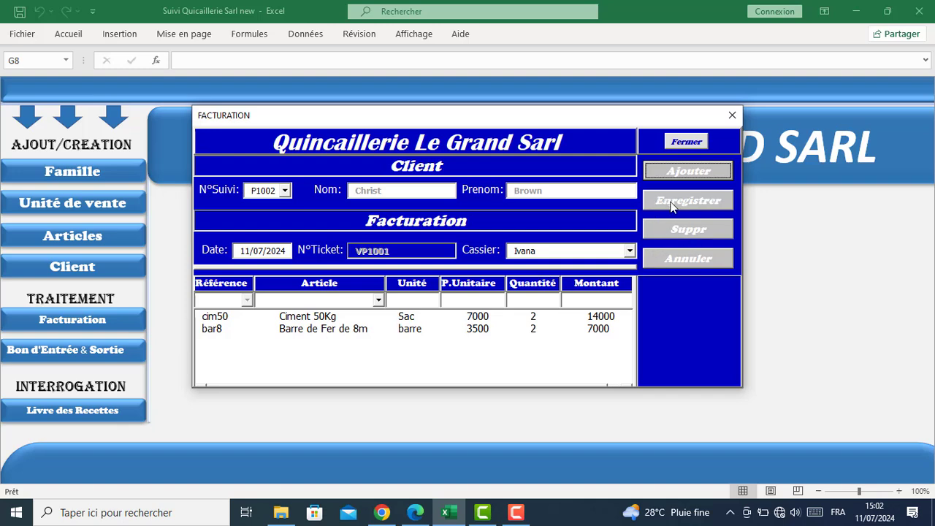
pyautogui.click(672, 202)
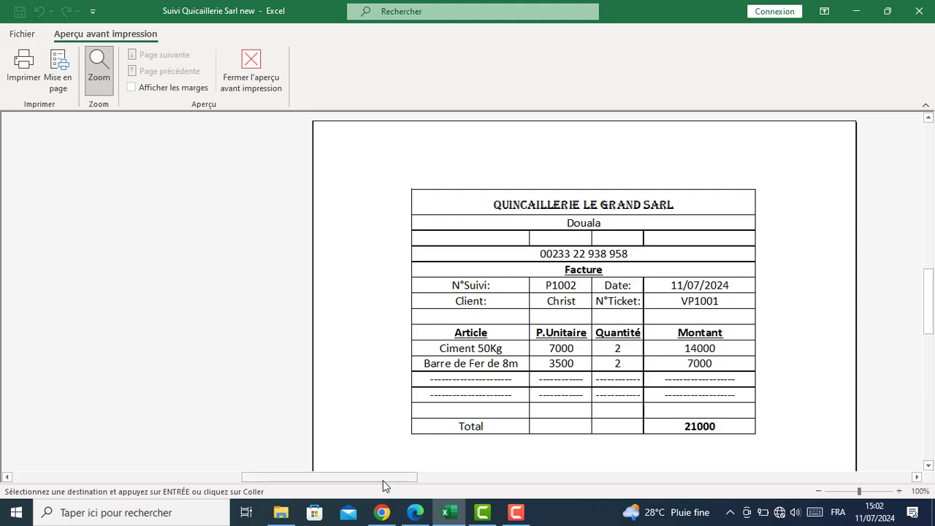
# Close the VP1001 invoice preview and then the Facturation form
pyautogui.moveTo(382, 480); pyautogui.dragTo(599, 514)
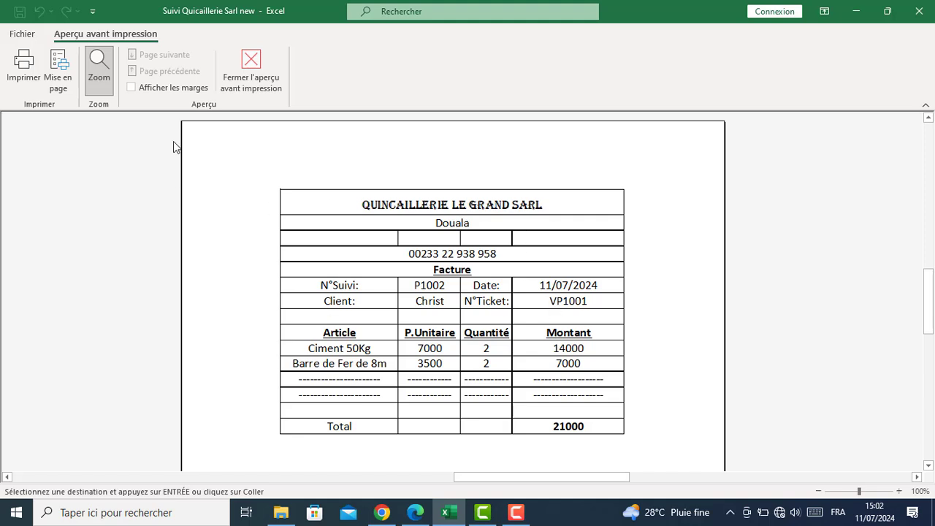
pyautogui.click(250, 70)
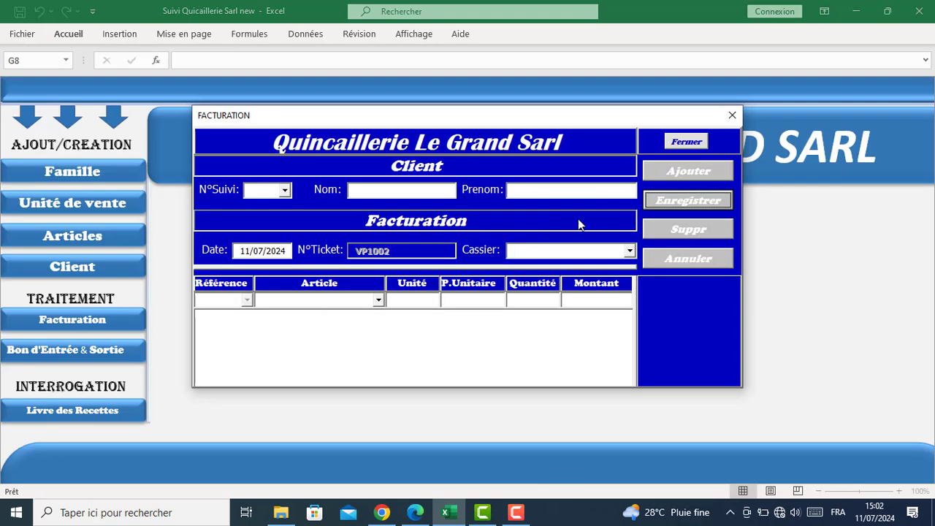
pyautogui.click(687, 143)
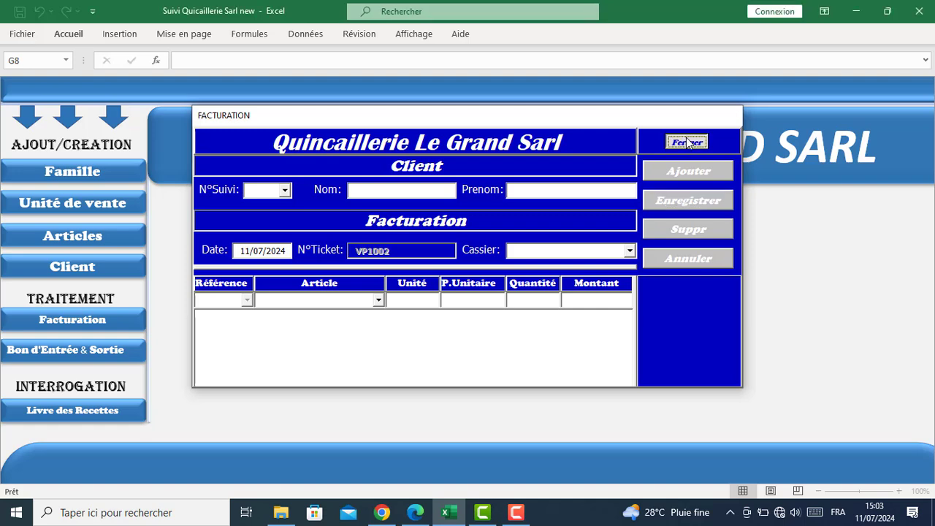
pyautogui.click(64, 355)
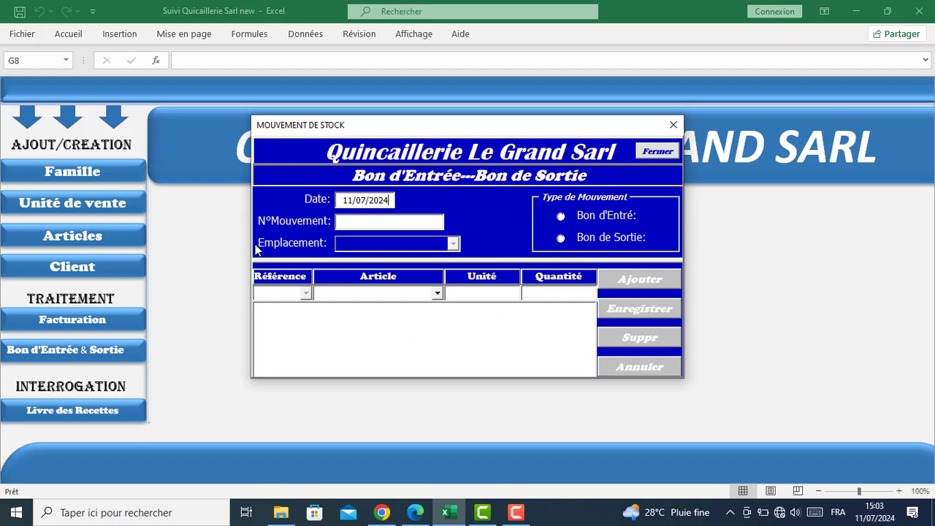
pyautogui.click(561, 216)
pyautogui.click(437, 294)
pyautogui.click(396, 295)
pyautogui.click(436, 294)
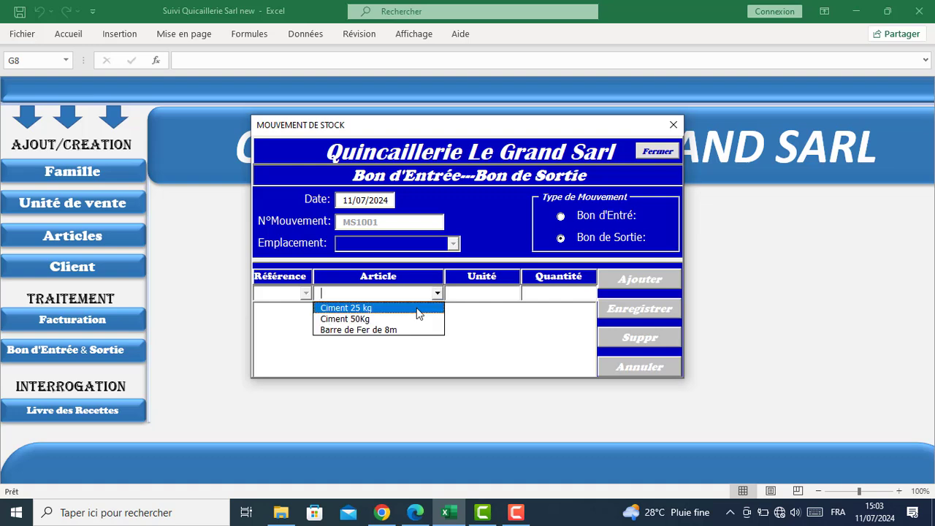
pyautogui.click(418, 309)
pyautogui.click(563, 292)
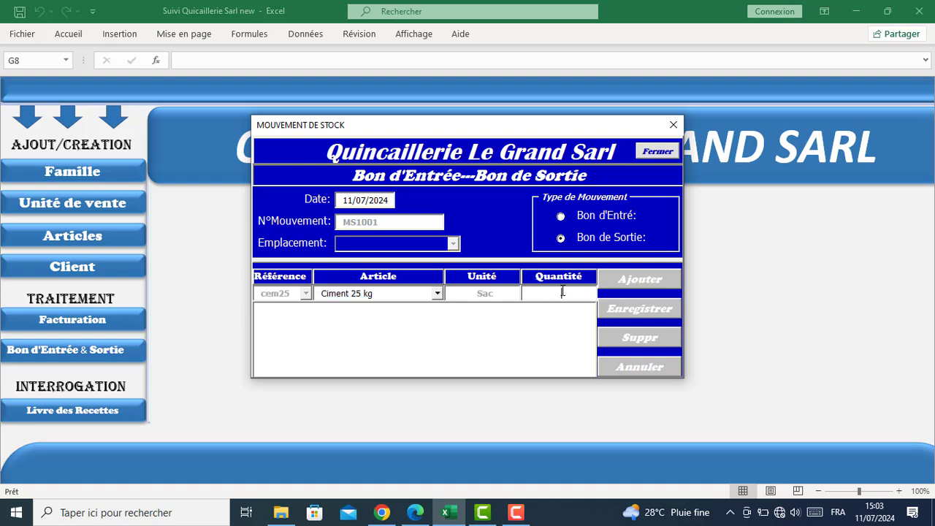
pyautogui.write('1')
pyautogui.click(637, 281)
pyautogui.click(437, 294)
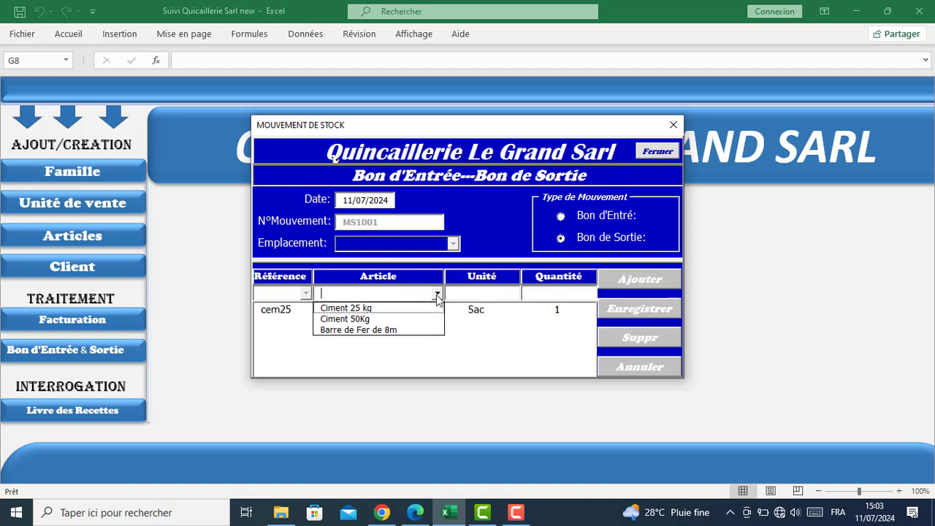
pyautogui.click(431, 317)
pyautogui.click(550, 294)
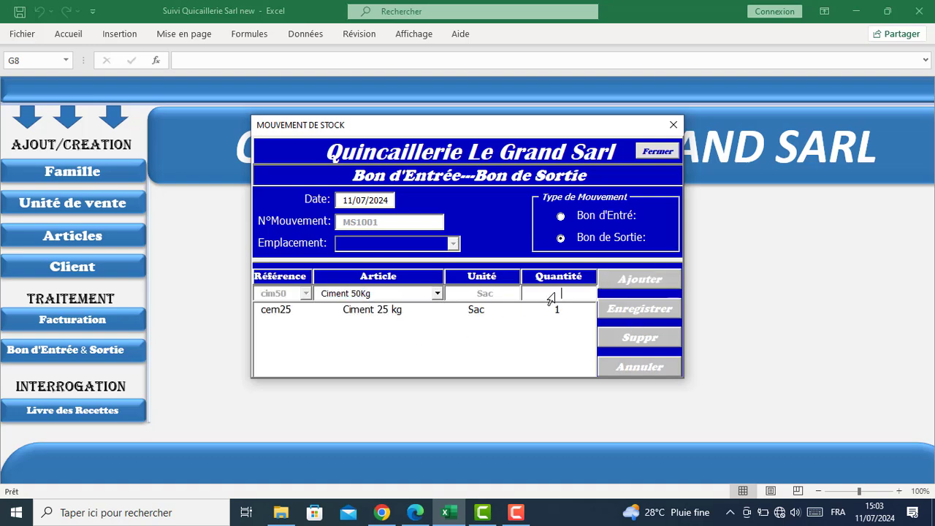
pyautogui.write('1')
pyautogui.click(647, 287)
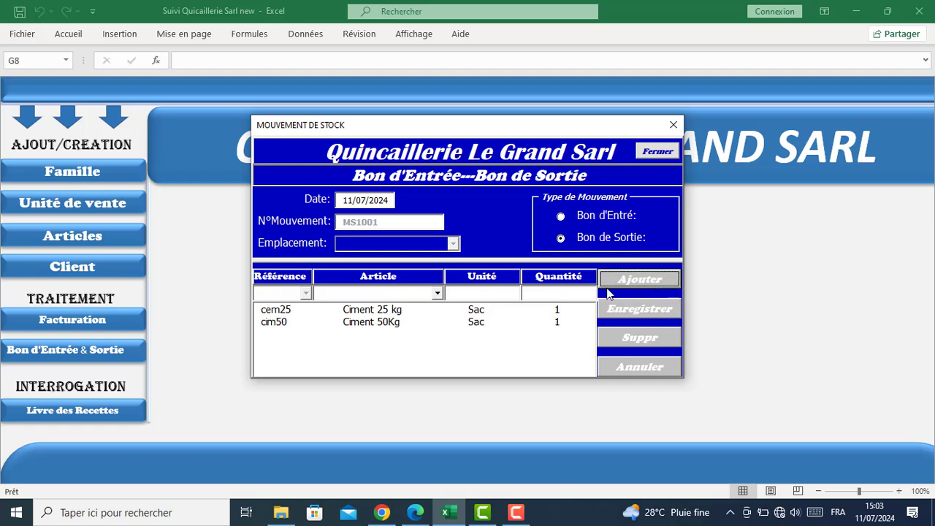
pyautogui.click(518, 324)
pyautogui.click(632, 346)
pyautogui.click(569, 312)
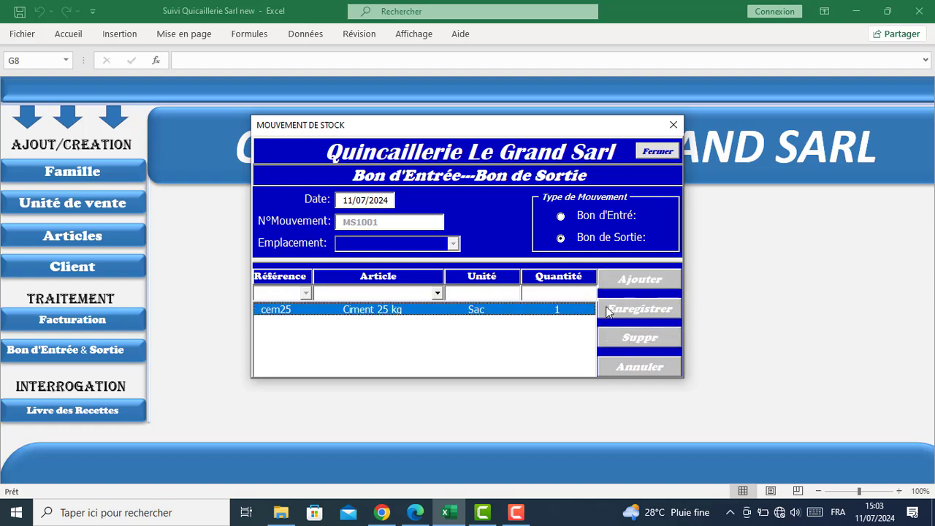
pyautogui.click(639, 337)
pyautogui.click(656, 151)
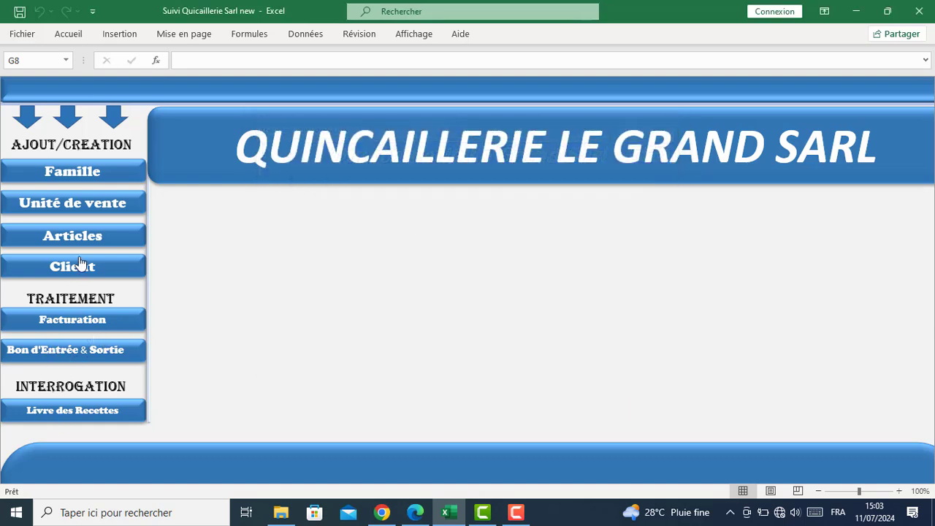
# Generate the Livre de Recette report up to 11/07/2024, showing tickets totalling 33000
pyautogui.click(62, 411)
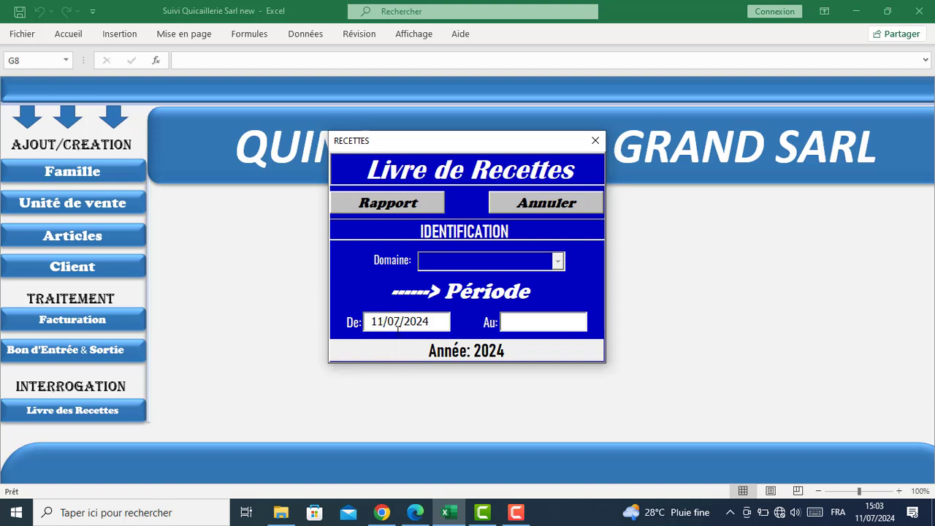
pyautogui.click(539, 324)
pyautogui.click(370, 204)
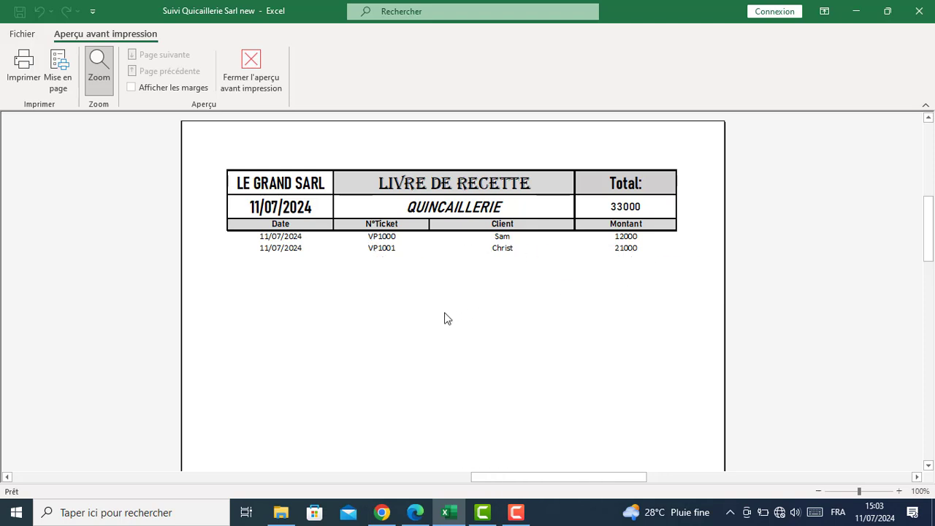
# Scroll the Livre de Recette preview and close it
pyautogui.scroll(-1, 447, 312)
pyautogui.click(272, 79)
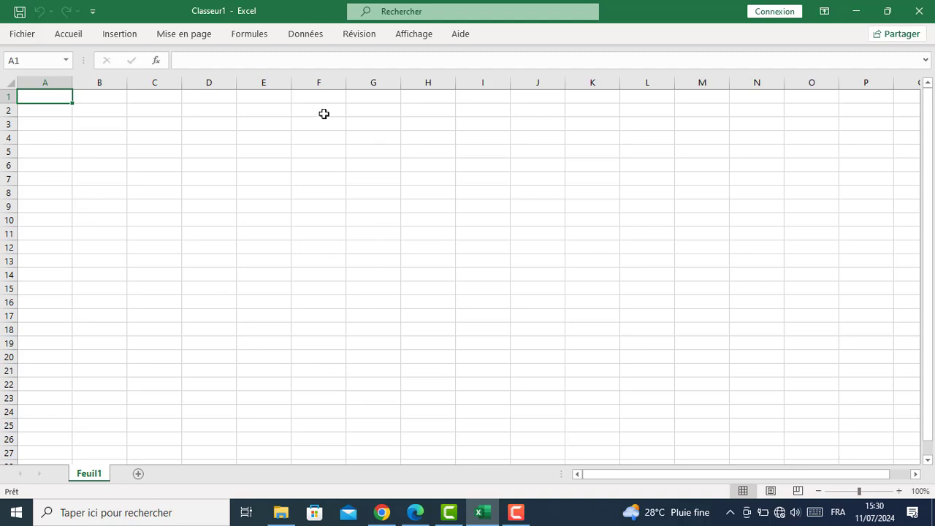
# Rename Feuil1 to 'Accueil', then add Feuil2 and rename it 'Structure'
pyautogui.doubleClick(98, 476)
pyautogui.write('Ac')
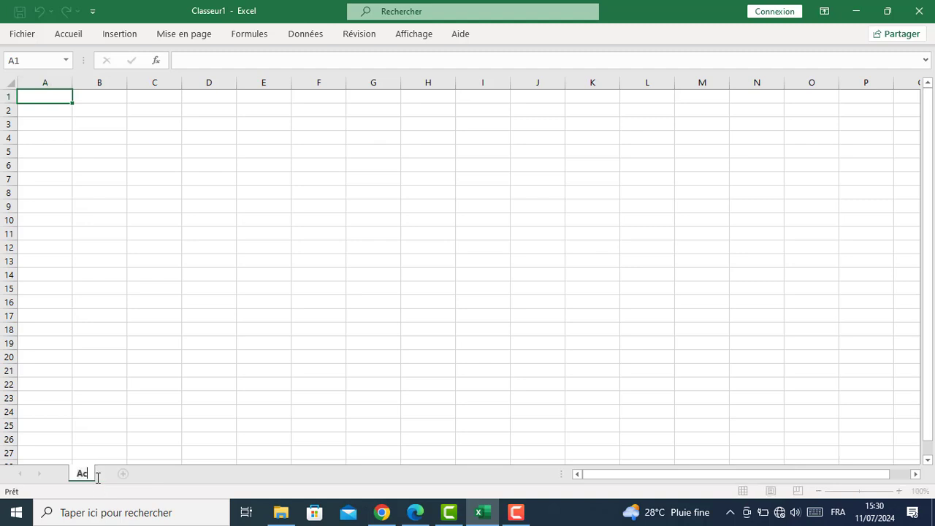
pyautogui.write('cueil')
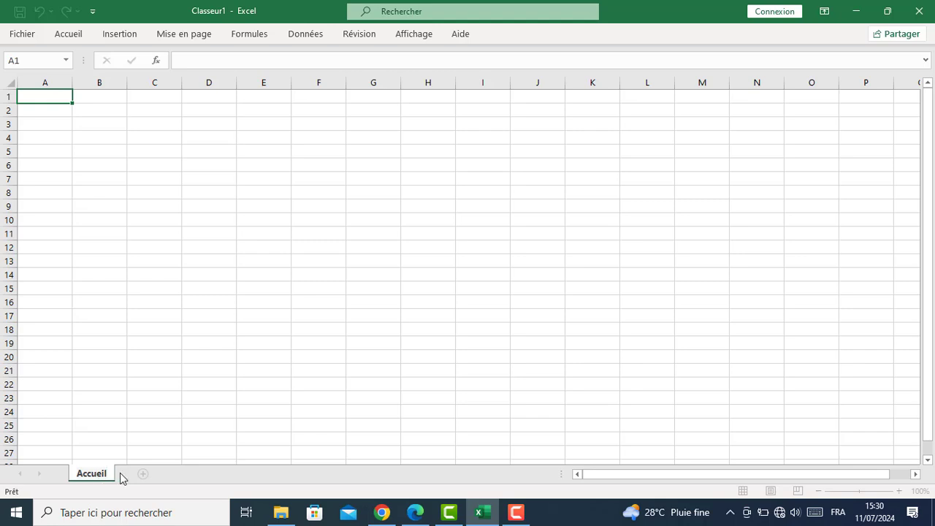
pyautogui.press('Return')
pyautogui.click(142, 474)
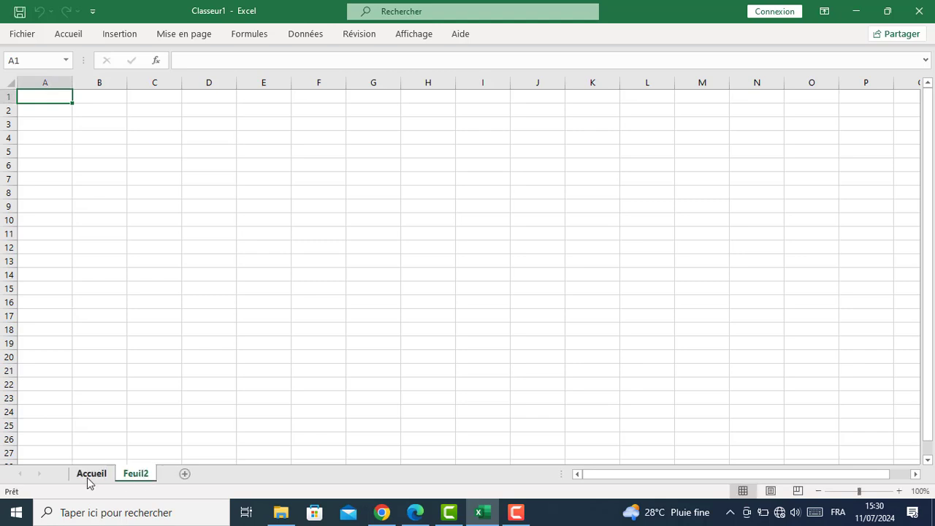
pyautogui.doubleClick(130, 475)
pyautogui.write('Structure')
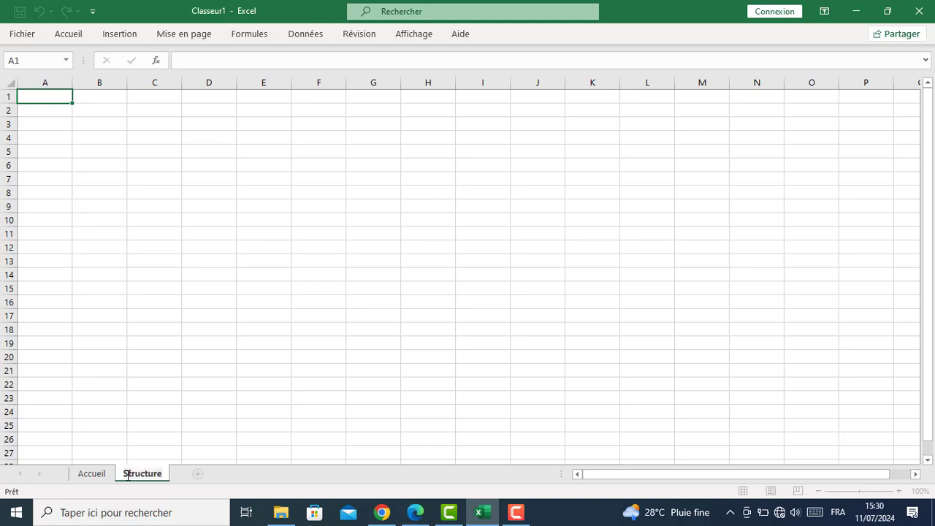
pyautogui.press('Return')
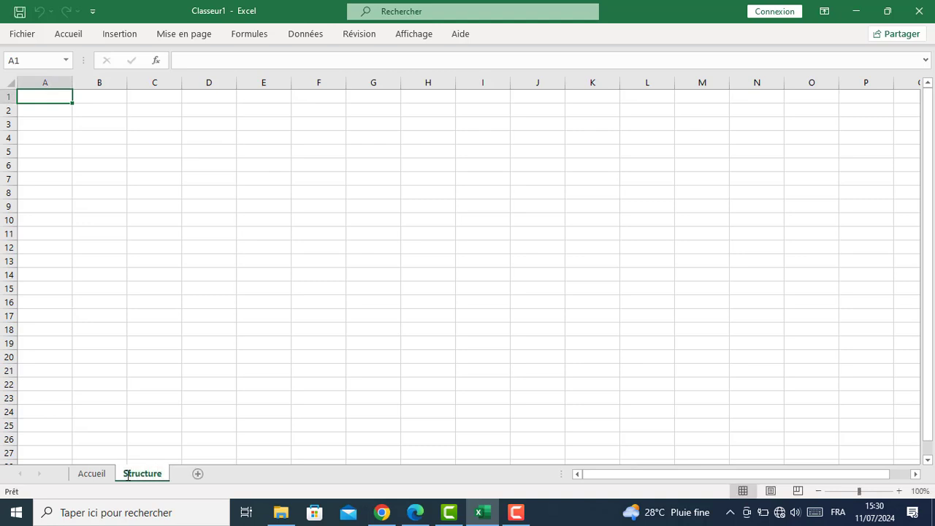
# Enter the headers N°Unité in B3 and N°Client in D3
pyautogui.click(96, 120)
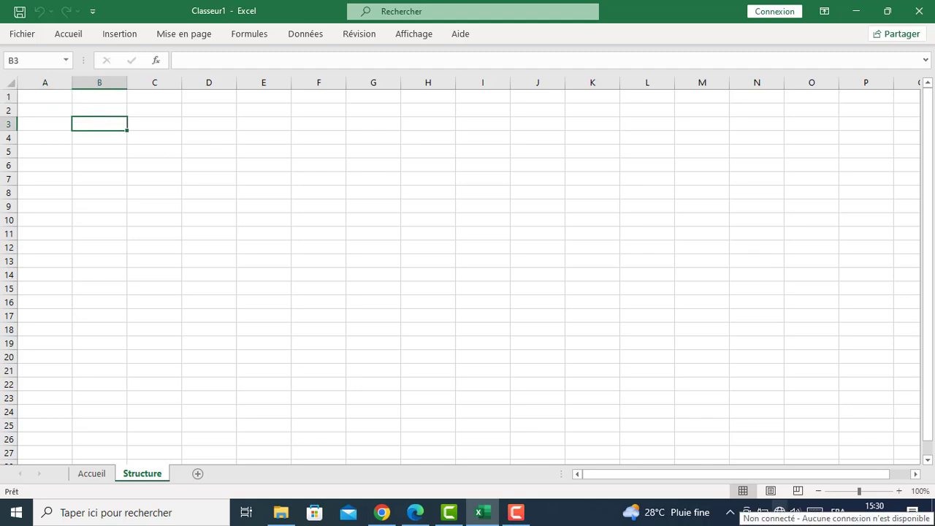
pyautogui.write('N')
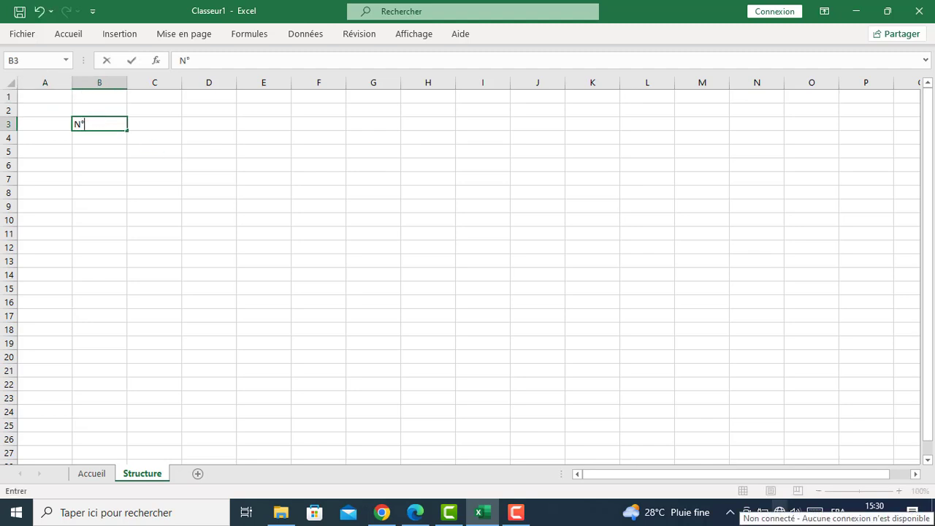
pyautogui.write('°Unité')
pyautogui.press('Tab')
pyautogui.press('Tab')
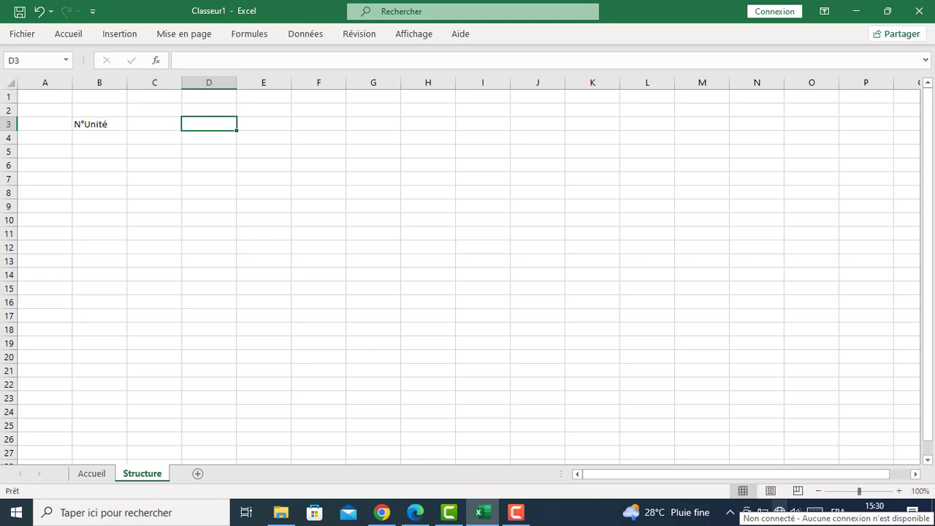
pyautogui.write('N')
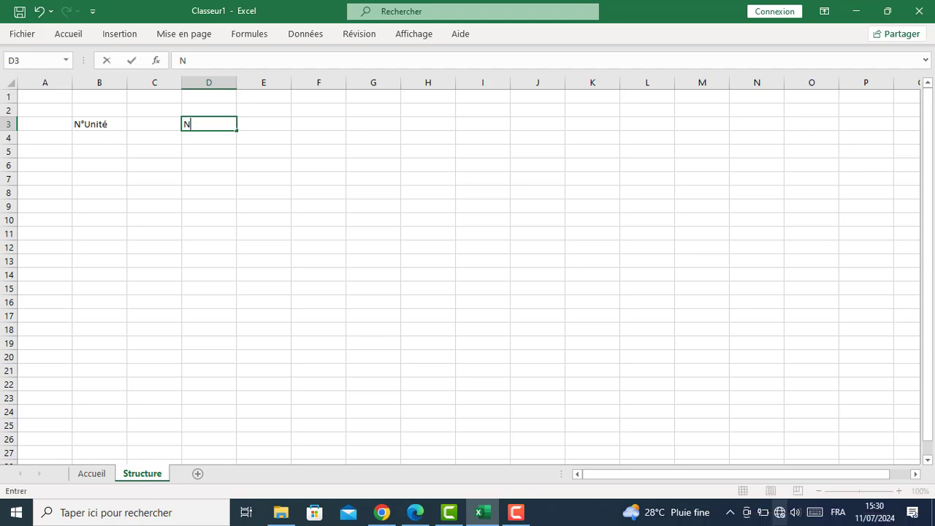
pyautogui.write('°Suivi')
pyautogui.press('BackSpace')
pyautogui.press('BackSpace')
pyautogui.press('BackSpace')
pyautogui.press('BackSpace')
pyautogui.press('BackSpace')
pyautogui.press('BackSpace')
pyautogui.write('Client')
pyautogui.press('Tab')
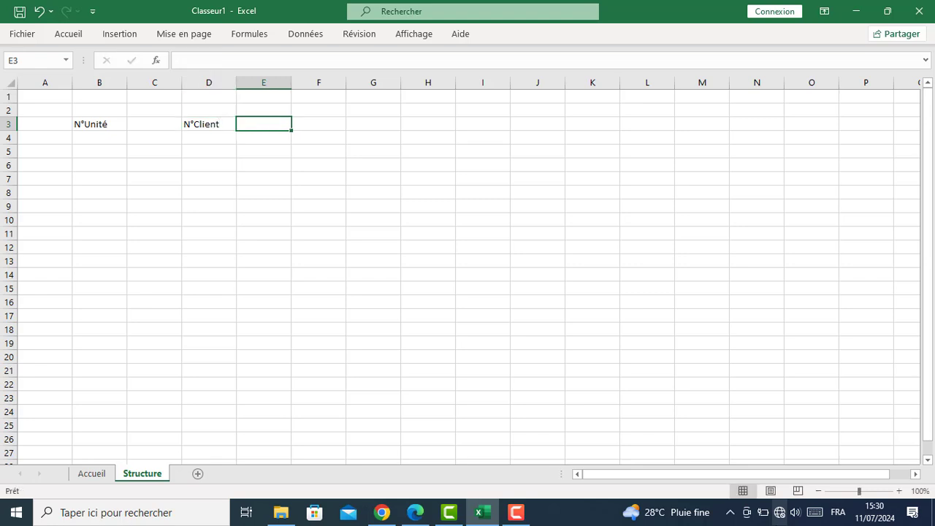
pyautogui.press('Tab')
# Enter N°Ticket in F3, N°Mouvement Entré in H3 and N°Mvt Sortie in J3
pyautogui.write('N°')
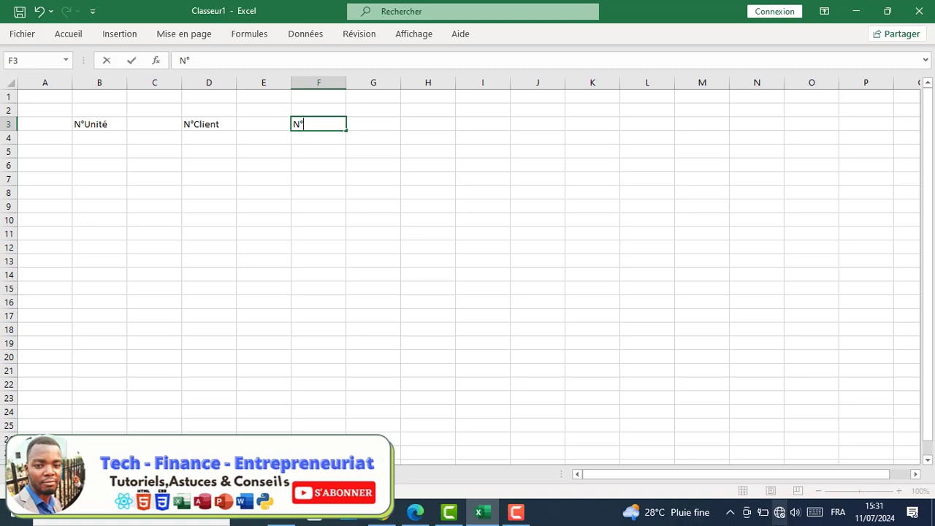
pyautogui.write('Ticket')
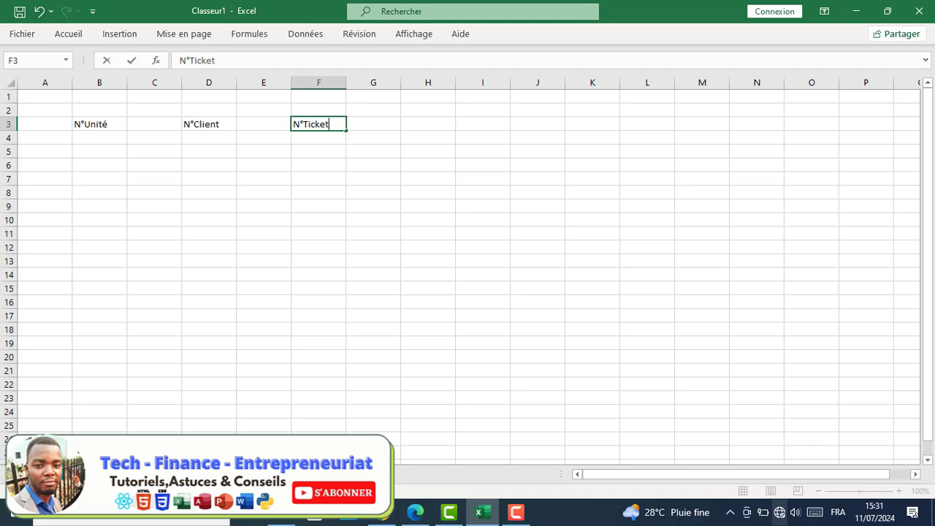
pyautogui.press('Tab')
pyautogui.press('Tab')
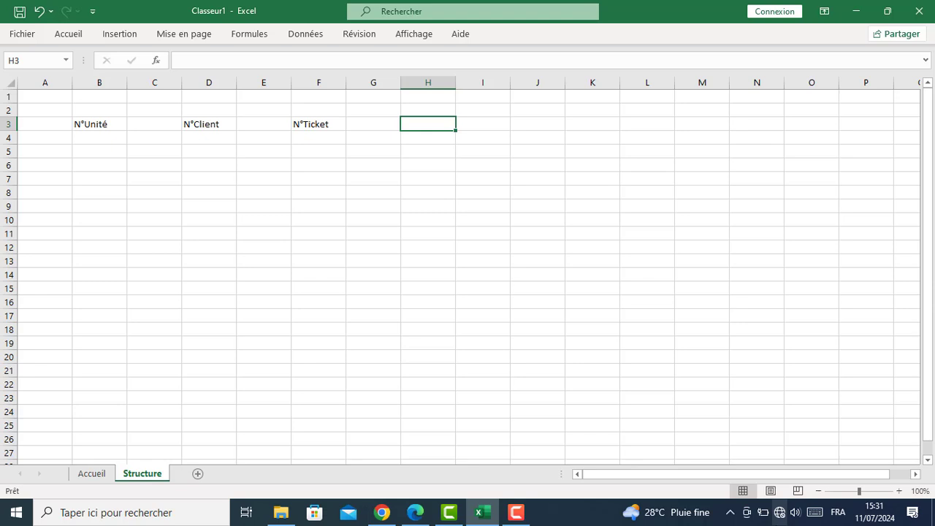
pyautogui.write('N')
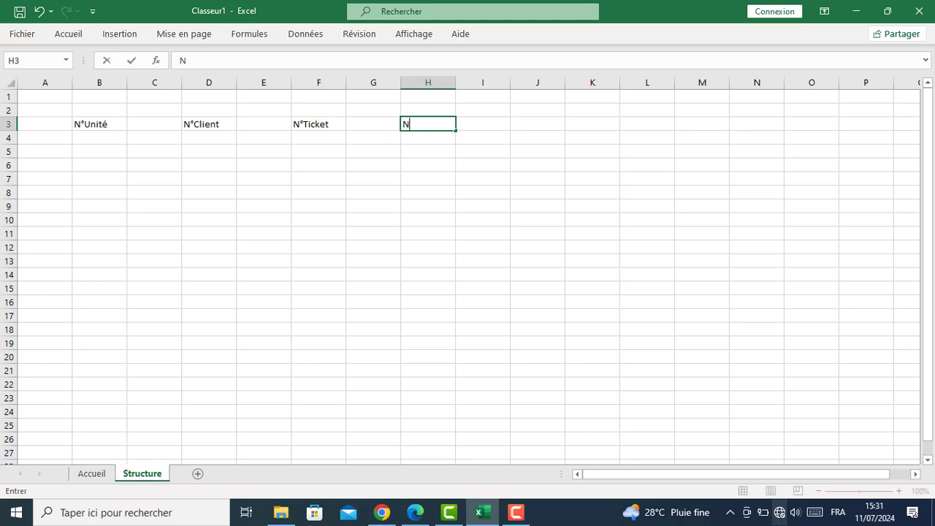
pyautogui.write('°Mouveme')
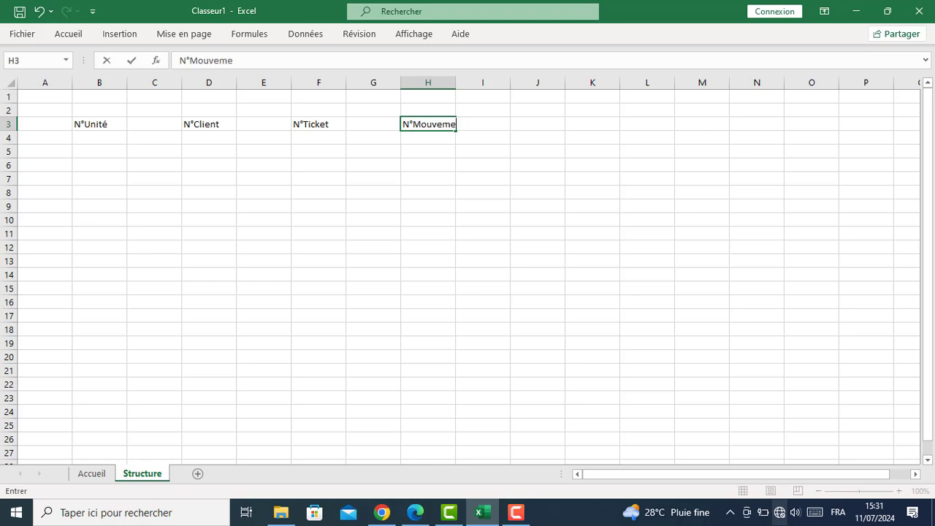
pyautogui.write('nt Entré')
pyautogui.press('Tab')
pyautogui.press('Tab')
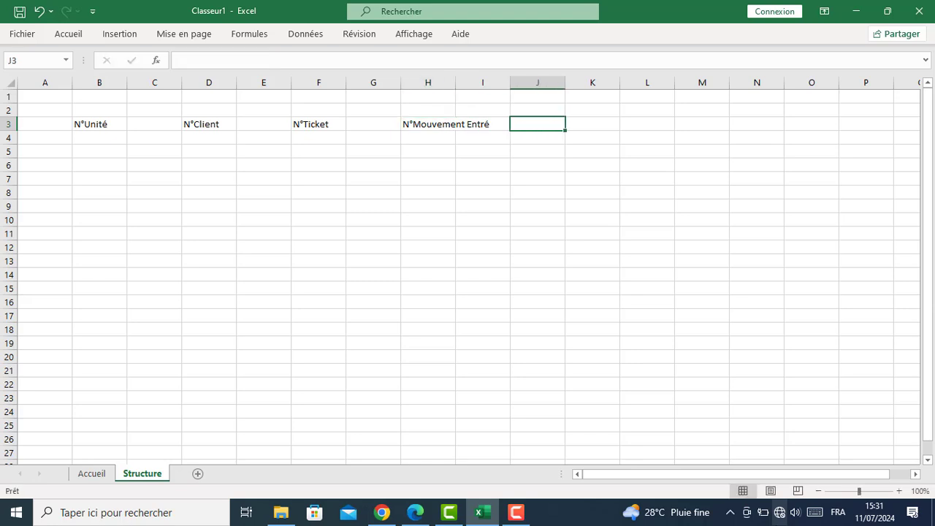
pyautogui.write('N')
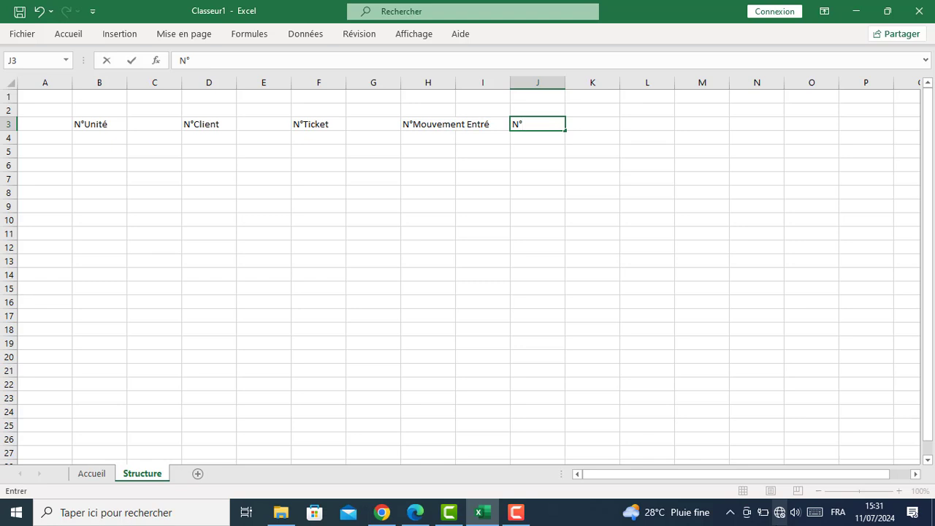
pyautogui.write('°Mvt Sortie')
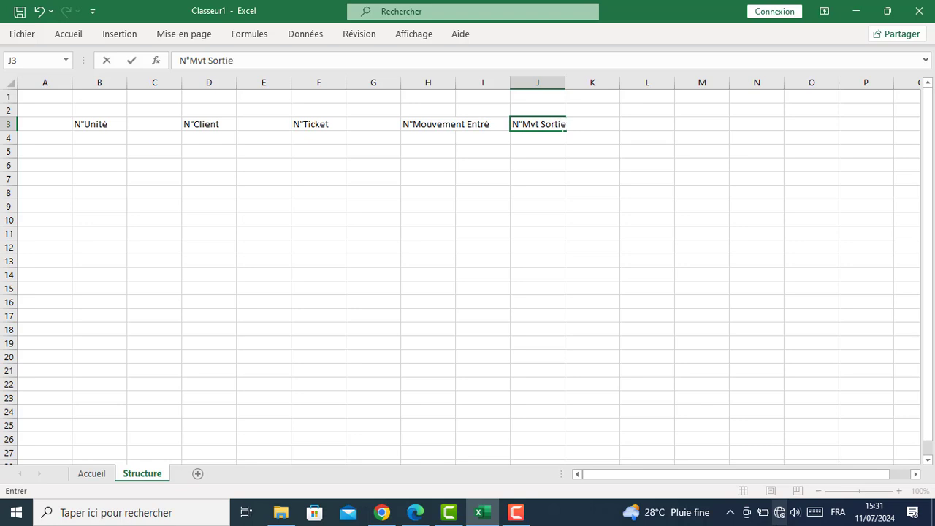
pyautogui.click(107, 179)
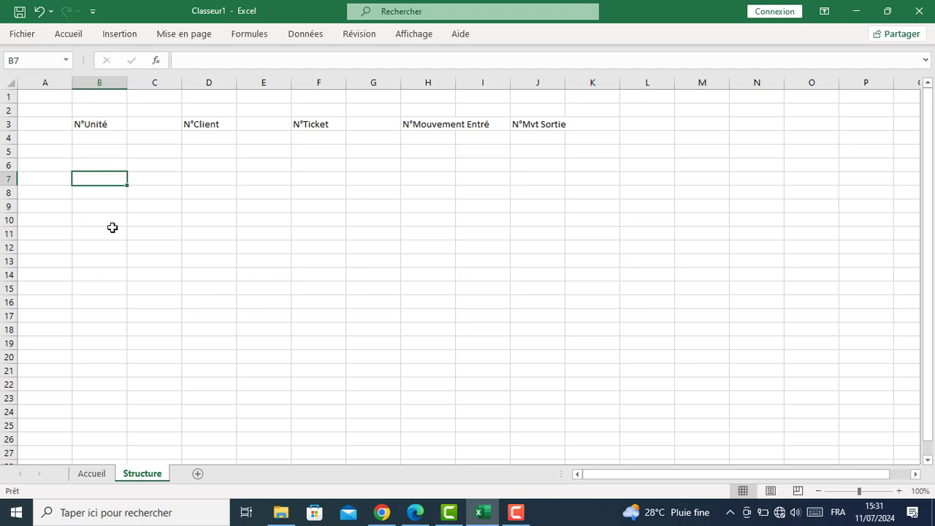
# Enter Incrémentation in B7, copy it into D7, F7, H7 and J7, then select column B
pyautogui.write('Incr')
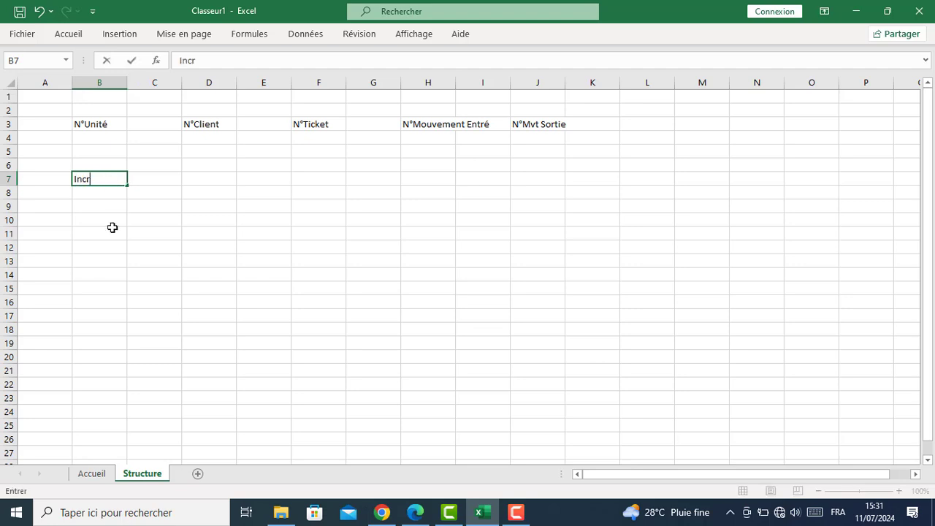
pyautogui.write('émentation')
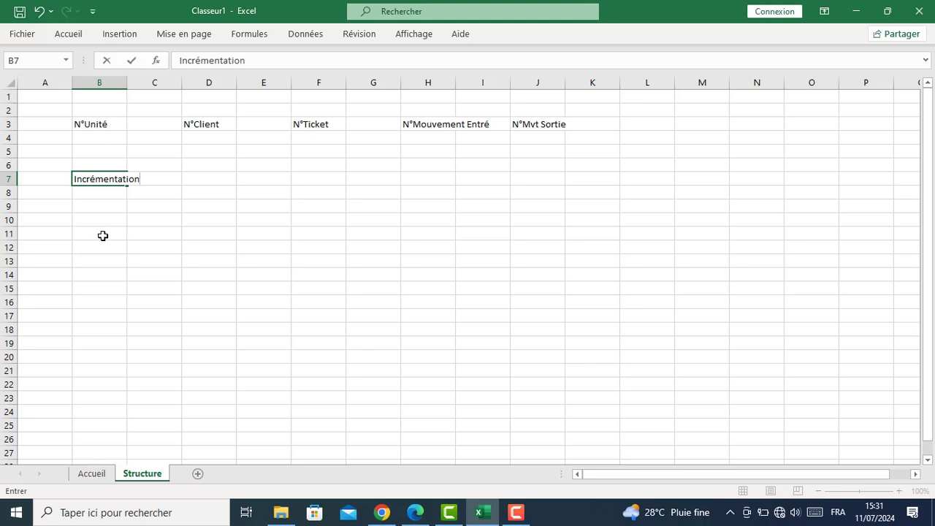
pyautogui.click(112, 230)
pyautogui.click(99, 178)
pyautogui.hotkey('ctrl', 'c')
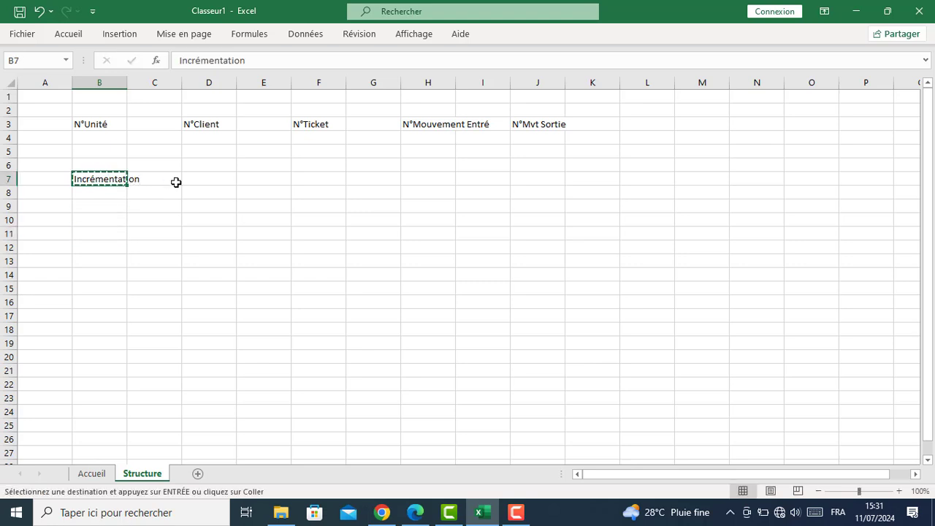
pyautogui.click(216, 182)
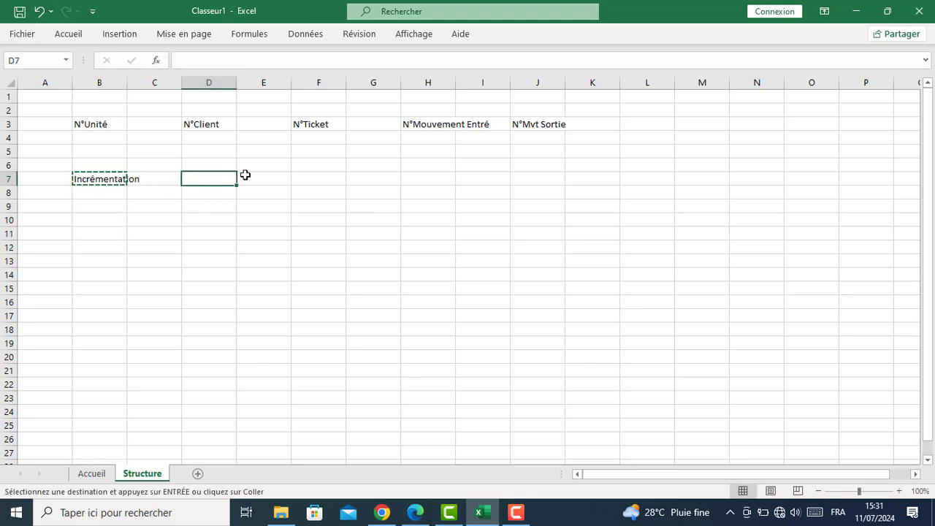
pyautogui.keyDown('ctrl'); pyautogui.click(333, 180); pyautogui.keyUp('ctrl')
pyautogui.keyDown('ctrl'); pyautogui.click(432, 178); pyautogui.keyUp('ctrl')
pyautogui.keyDown('ctrl'); pyautogui.click(538, 177); pyautogui.keyUp('ctrl')
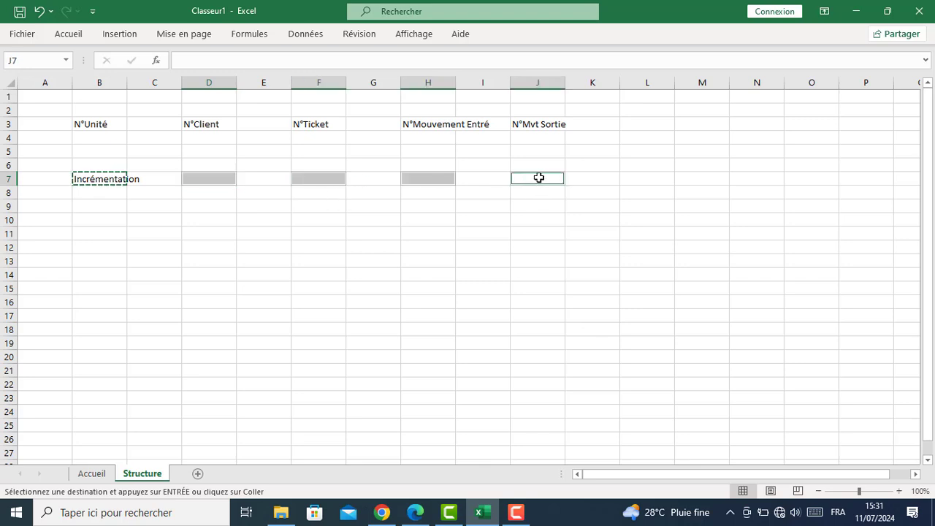
pyautogui.hotkey('ctrl', 'v')
pyautogui.click(309, 257)
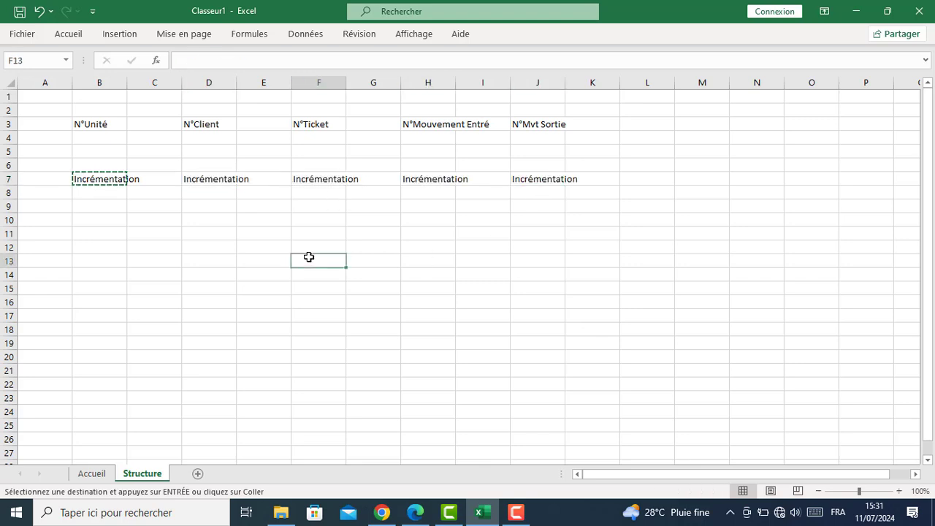
pyautogui.click(84, 83)
# Select columns B, D, F, H and J and widen them together so the headers fit
pyautogui.keyDown('ctrl'); pyautogui.click(209, 81); pyautogui.keyUp('ctrl')
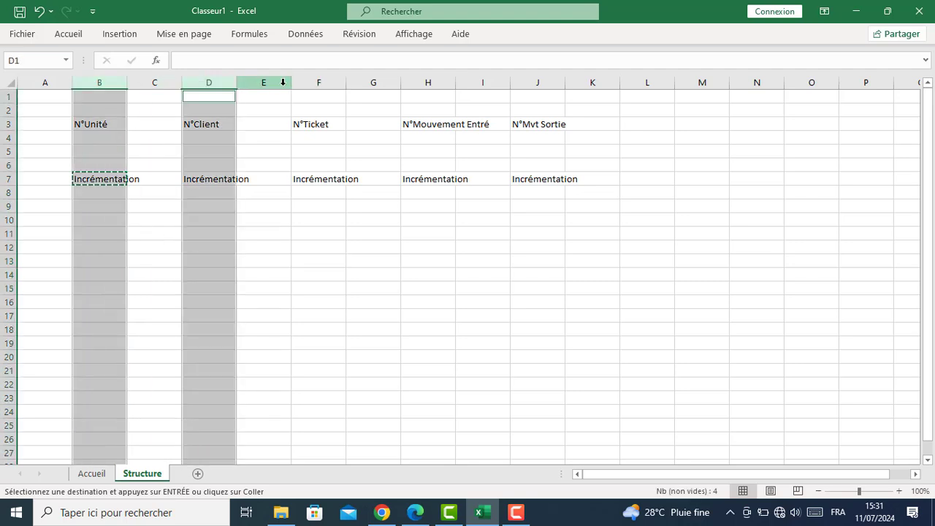
pyautogui.keyDown('ctrl'); pyautogui.click(319, 84); pyautogui.keyUp('ctrl')
pyautogui.keyDown('ctrl'); pyautogui.click(430, 82); pyautogui.keyUp('ctrl')
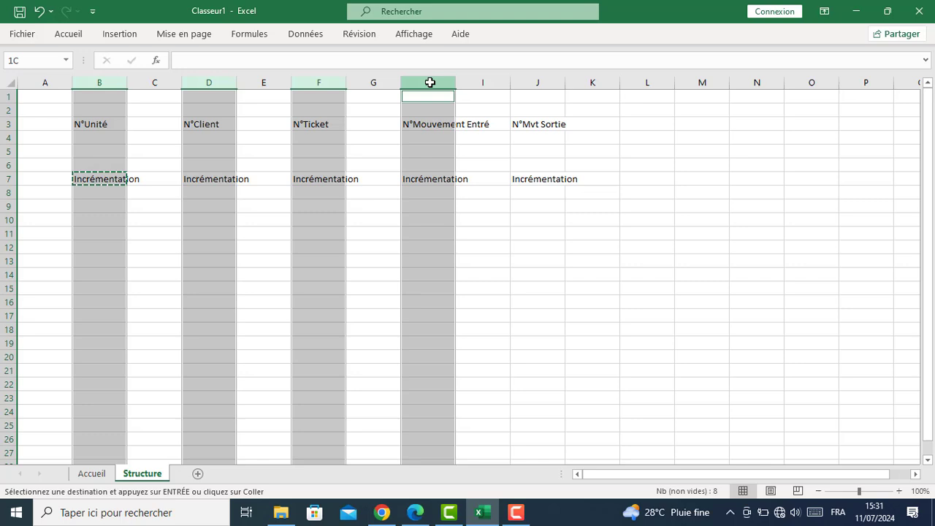
pyautogui.keyDown('ctrl'); pyautogui.click(534, 81); pyautogui.keyUp('ctrl')
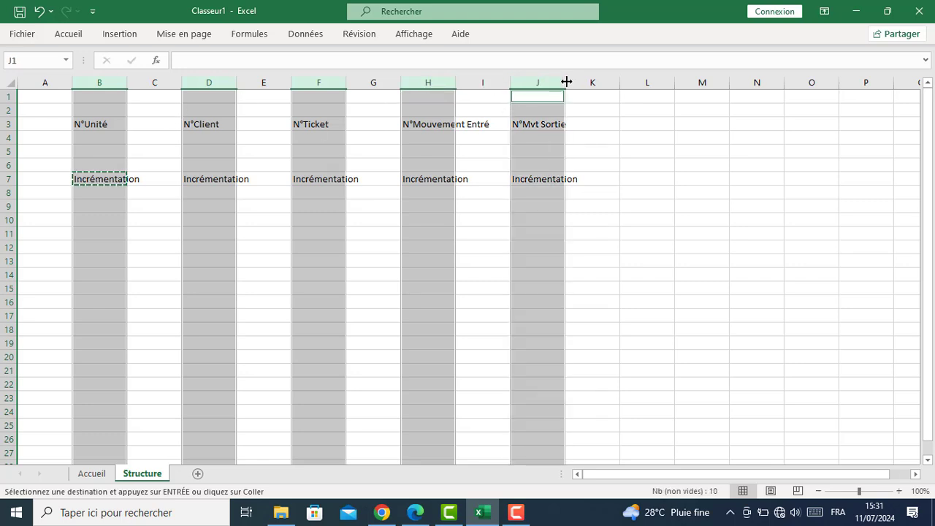
pyautogui.moveTo(565, 82); pyautogui.dragTo(582, 82)
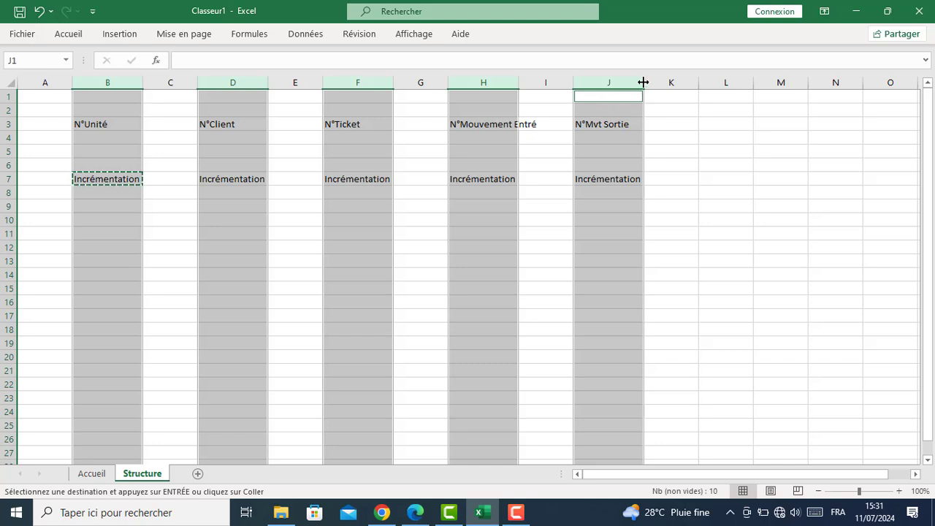
pyautogui.moveTo(643, 82); pyautogui.dragTo(659, 82)
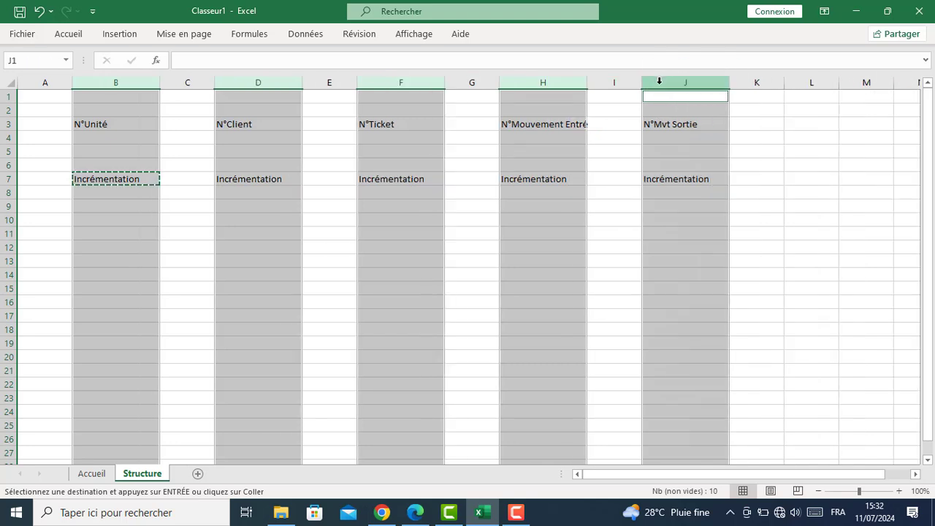
pyautogui.click(267, 287)
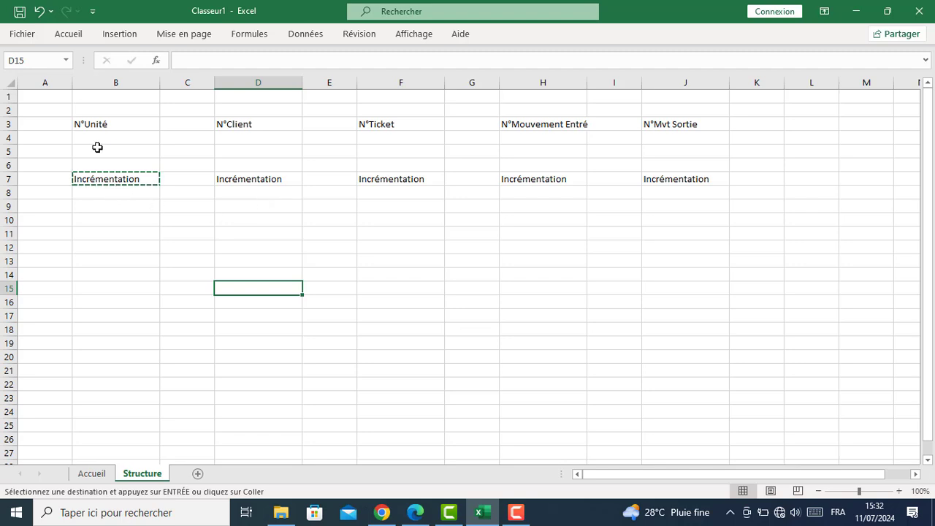
pyautogui.moveTo(93, 124); pyautogui.dragTo(691, 121)
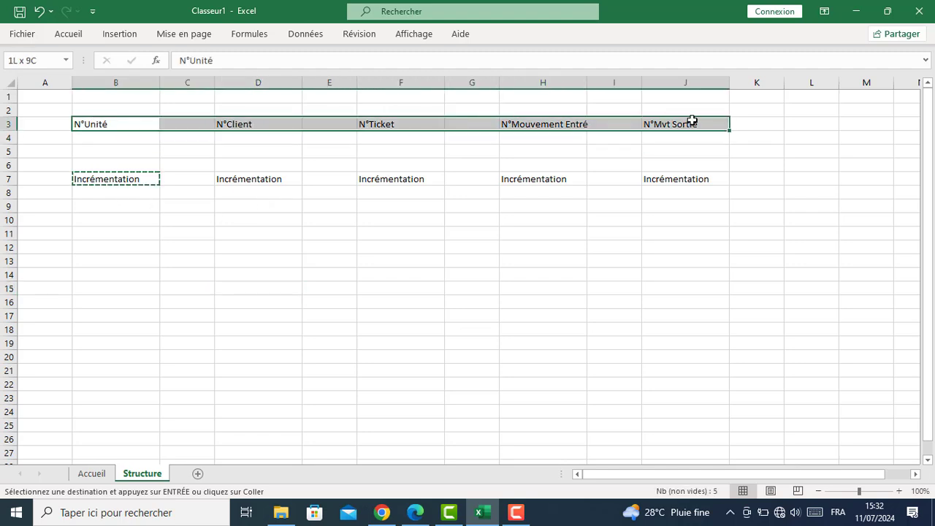
# Apply the Vérification cell style to B3:J3 and B7:J7, then add a new blank sheet
pyautogui.doubleClick(70, 34)
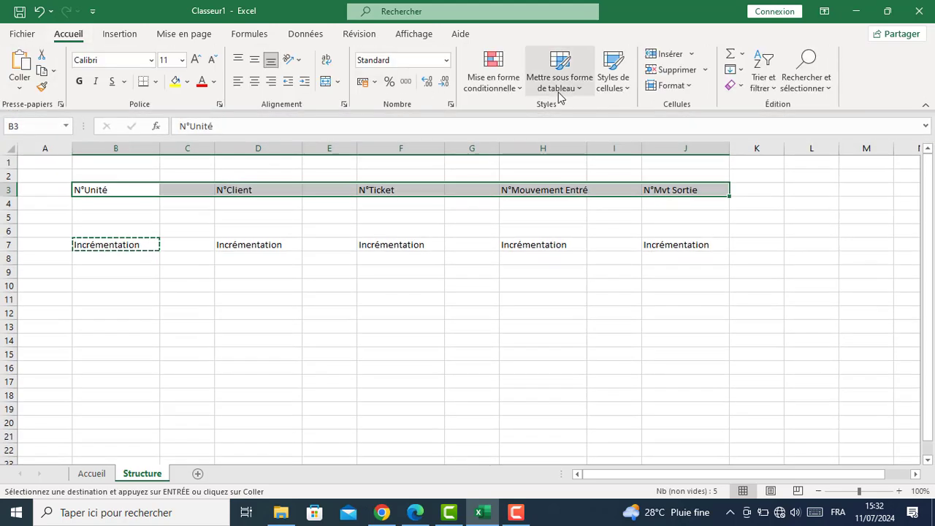
pyautogui.click(616, 82)
pyautogui.click(592, 188)
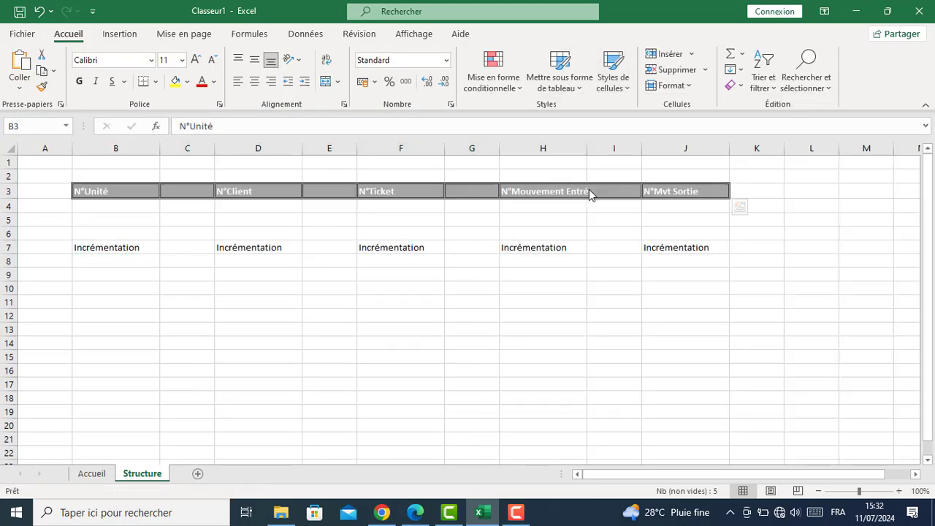
pyautogui.moveTo(88, 248); pyautogui.dragTo(675, 249)
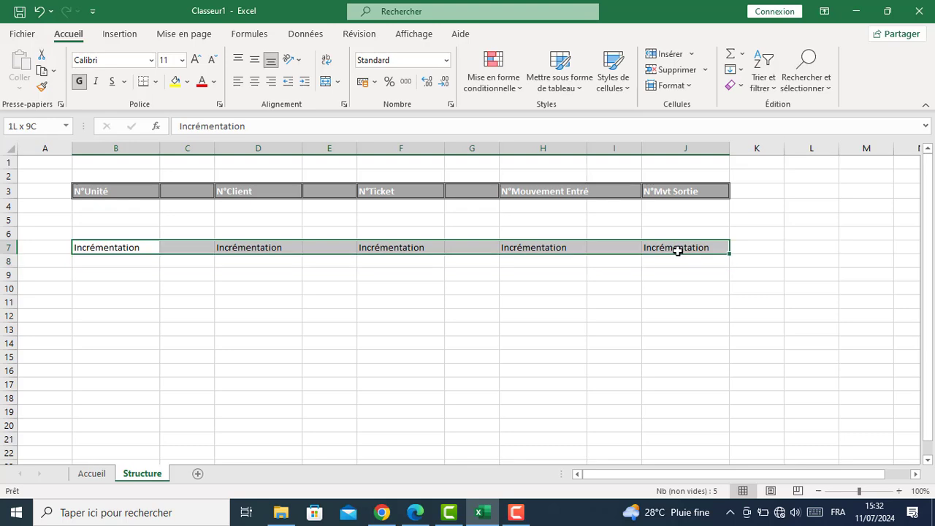
pyautogui.click(616, 92)
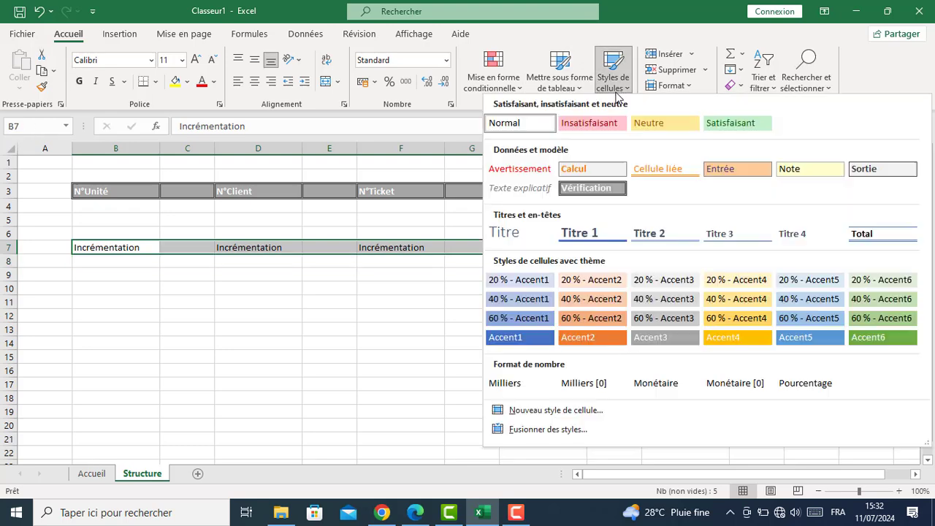
pyautogui.click(591, 187)
pyautogui.click(249, 384)
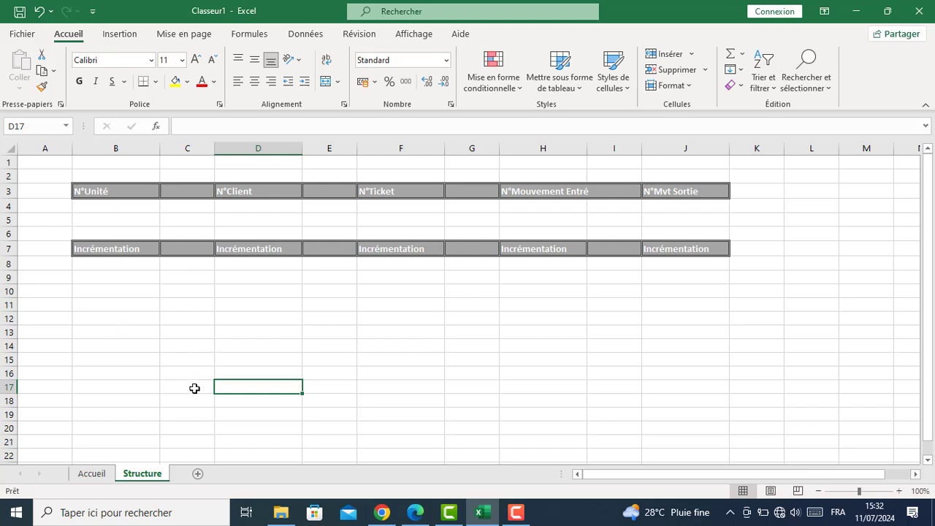
pyautogui.click(199, 475)
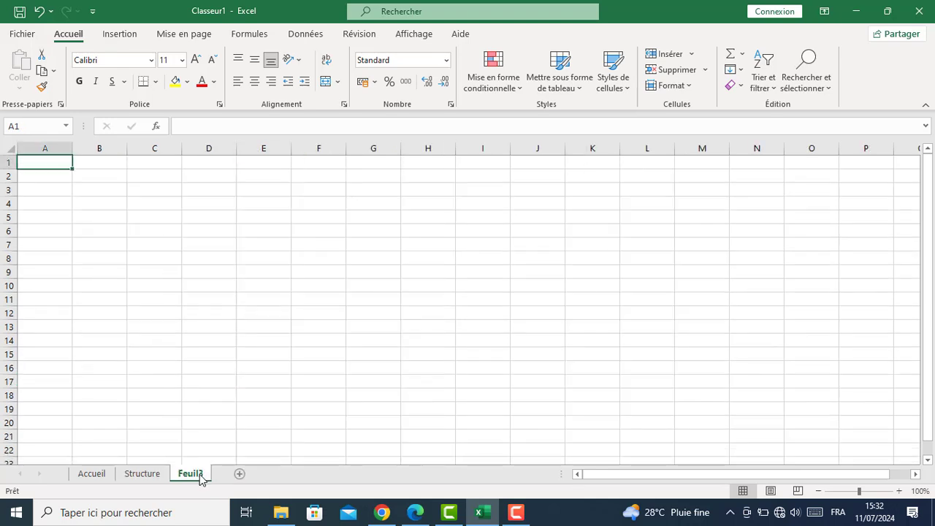
# Rename the new sheet Unité and add a second sheet named Famille
pyautogui.doubleClick(201, 474)
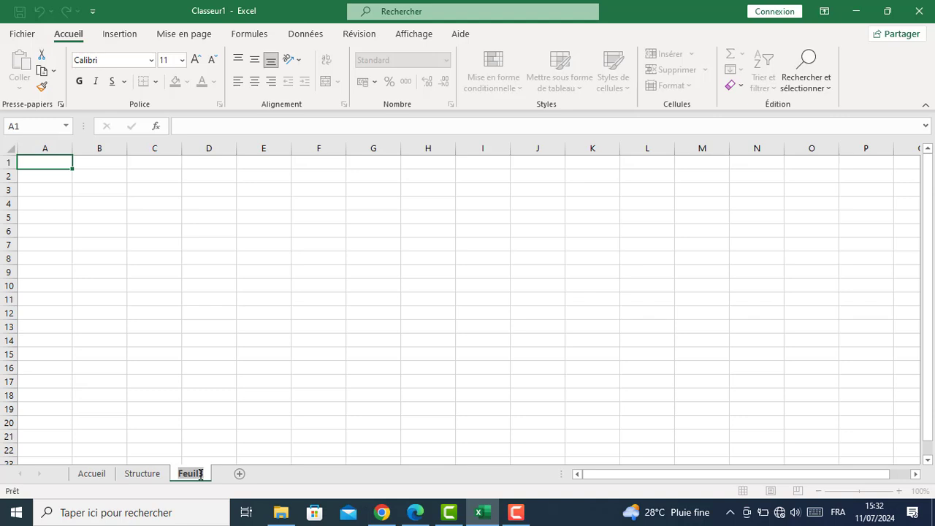
pyautogui.write('Unit')
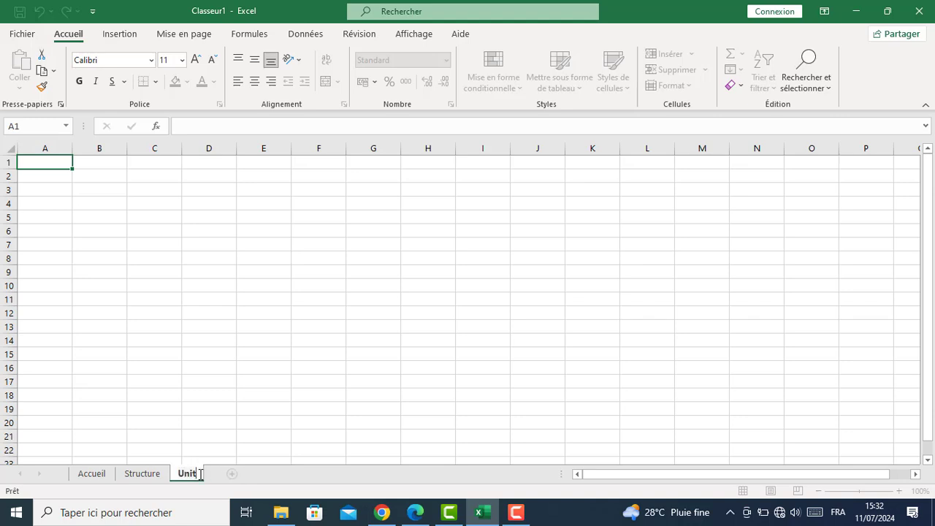
pyautogui.write('é')
pyautogui.press('Return')
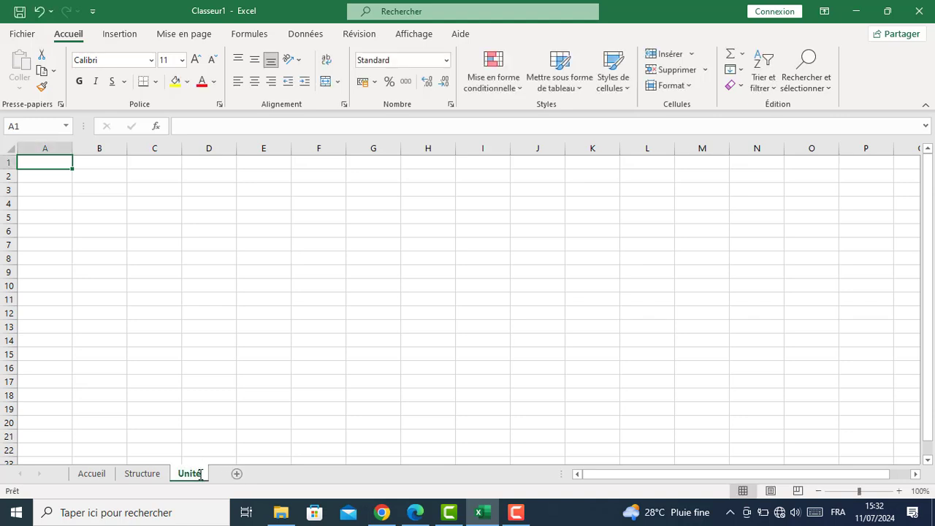
pyautogui.click(237, 475)
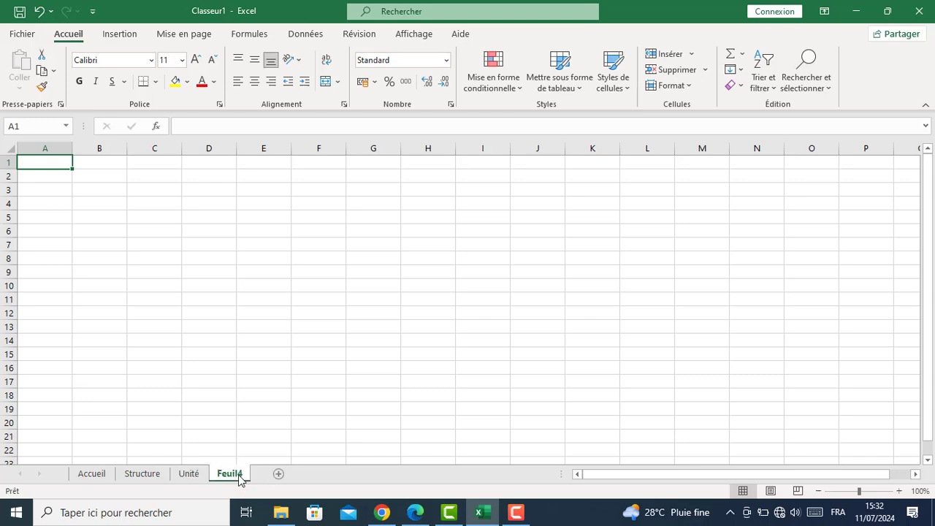
pyautogui.doubleClick(238, 476)
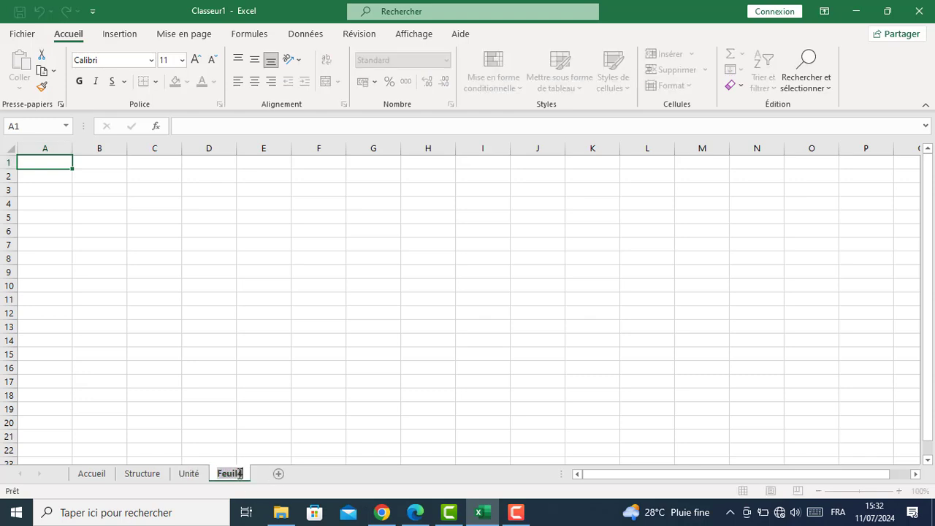
pyautogui.write('Famille')
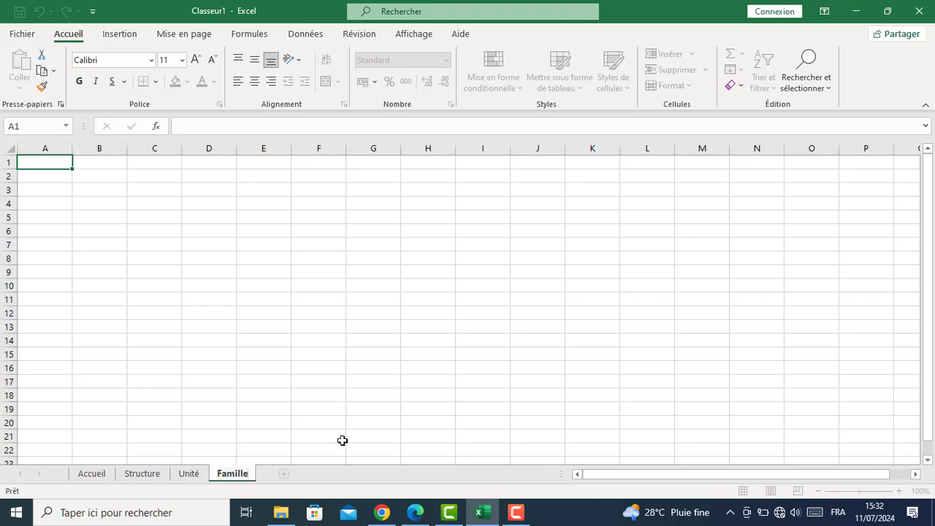
# Add sheets named Articles, Clients and Stock, plus one more blank sheet
pyautogui.click(285, 476)
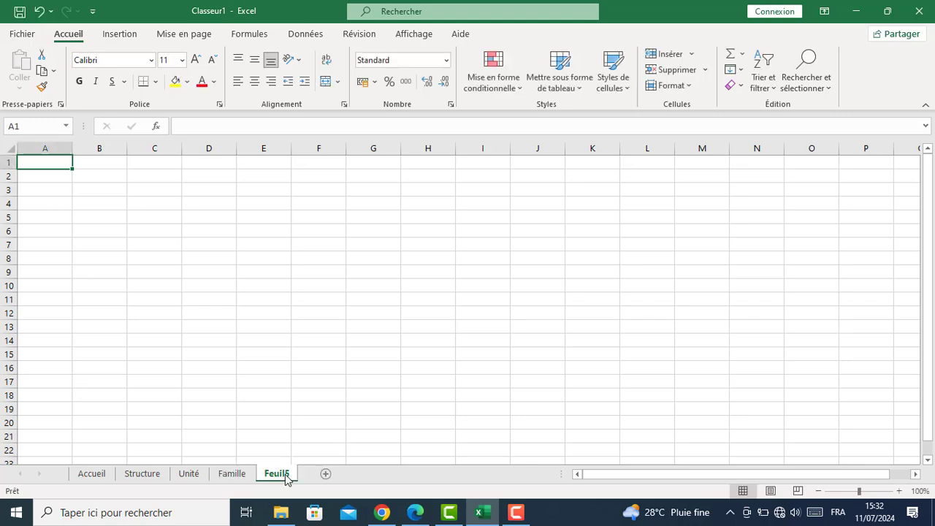
pyautogui.doubleClick(285, 475)
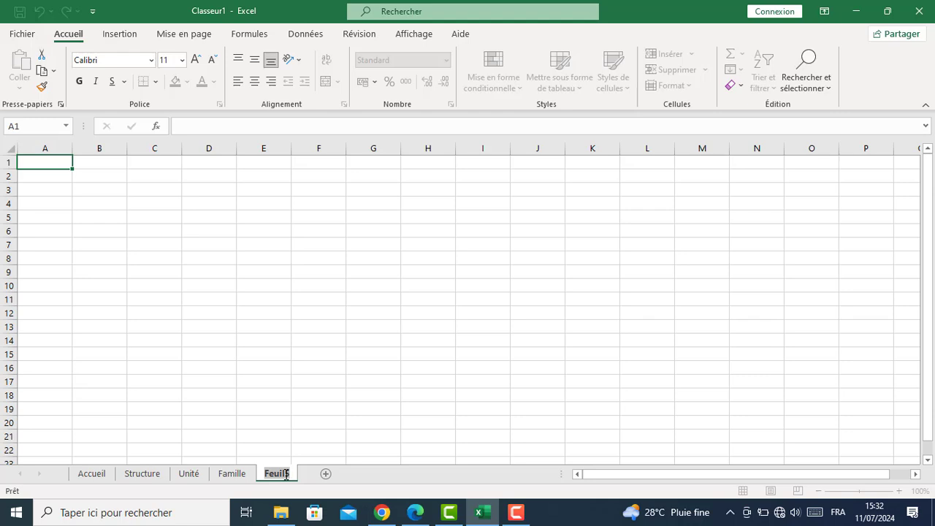
pyautogui.write('Articles')
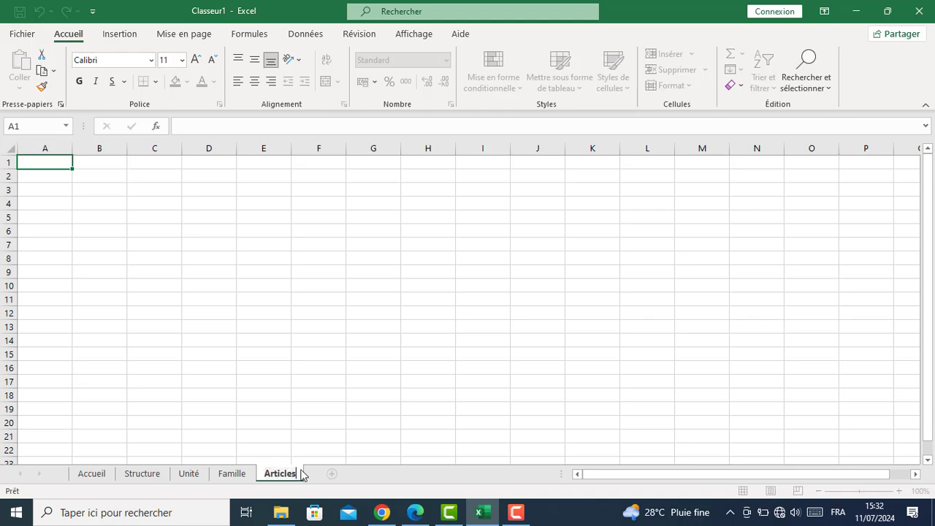
pyautogui.click(332, 479)
pyautogui.doubleClick(333, 477)
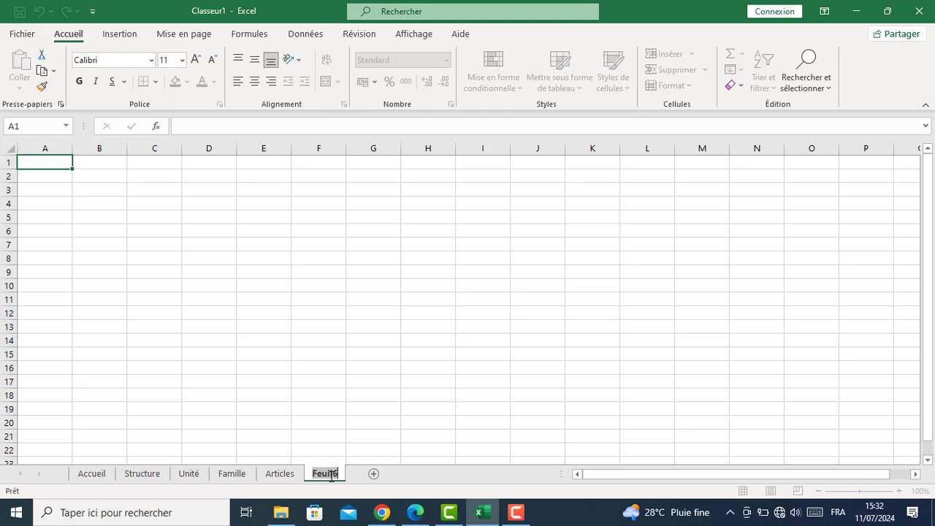
pyautogui.write('Clients')
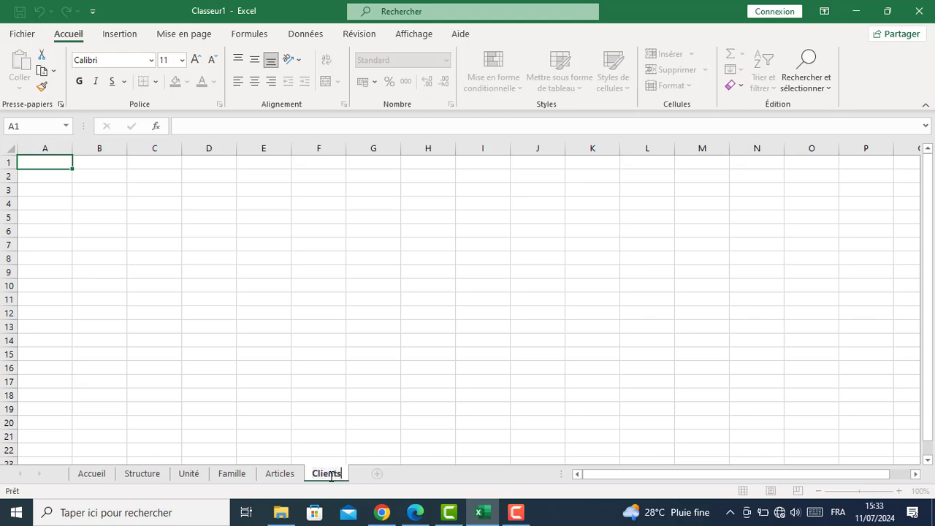
pyautogui.click(378, 476)
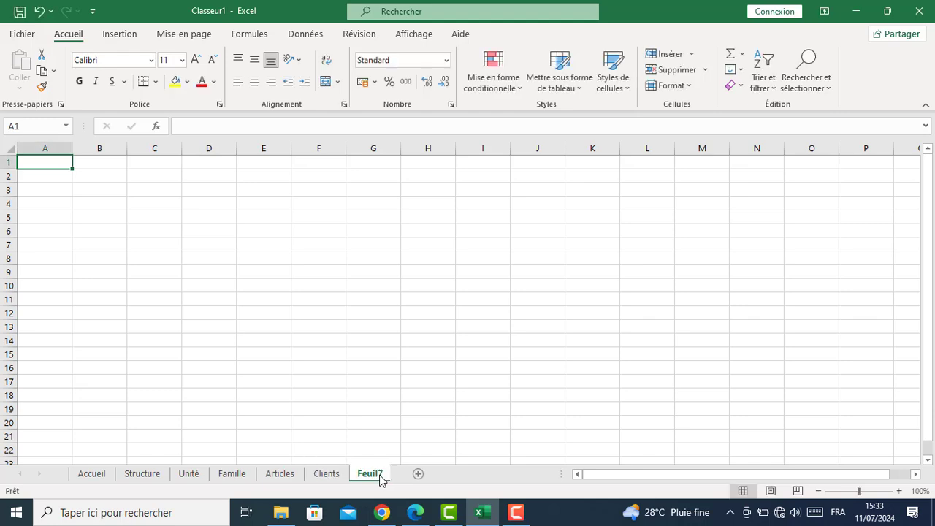
pyautogui.doubleClick(370, 475)
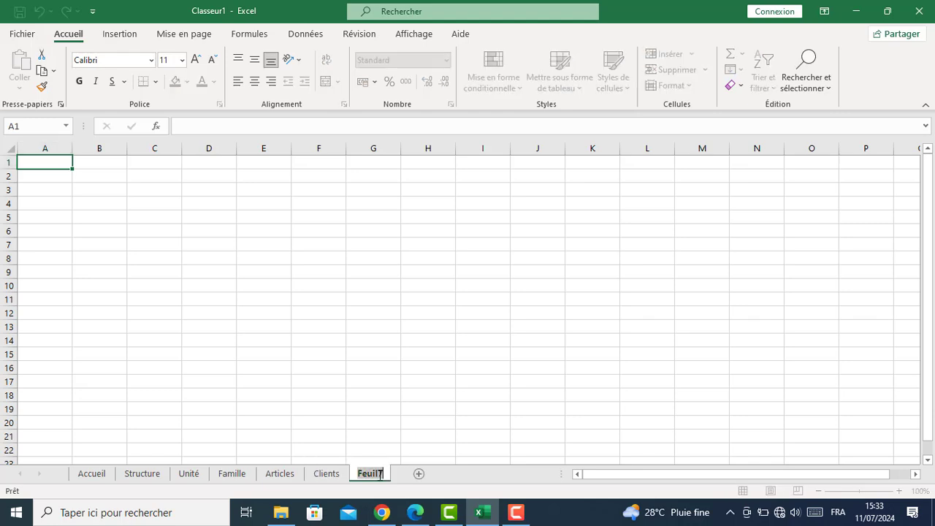
pyautogui.write('Stock')
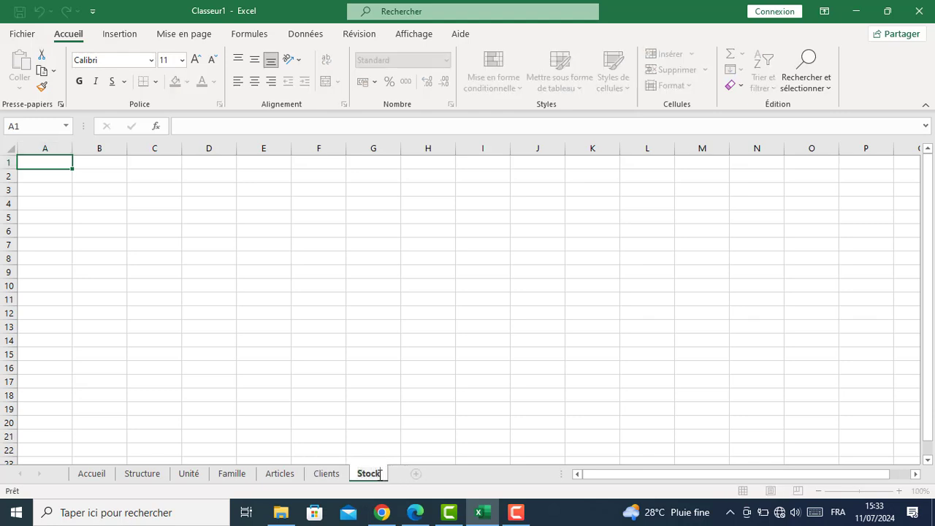
pyautogui.click(415, 474)
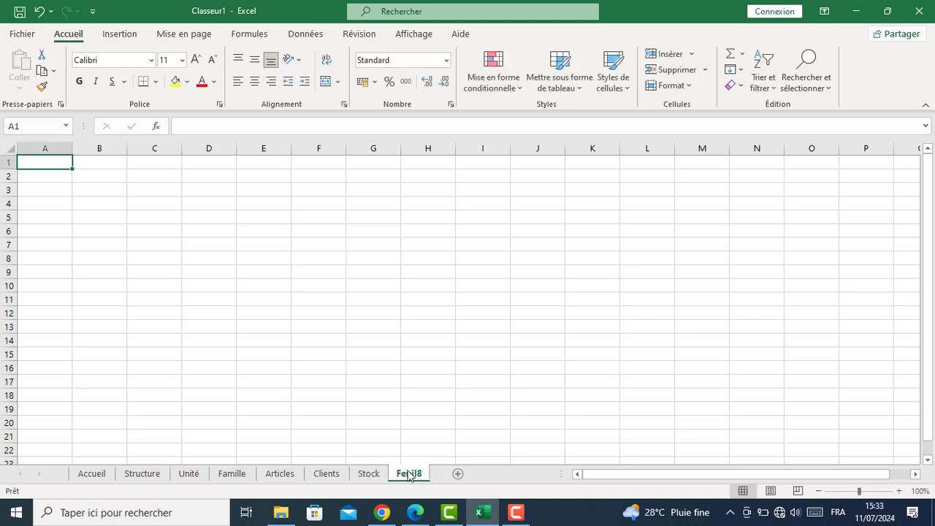
# Clear the stray text from A1 and name two sheets Facture and Ventes
pyautogui.write('Facture')
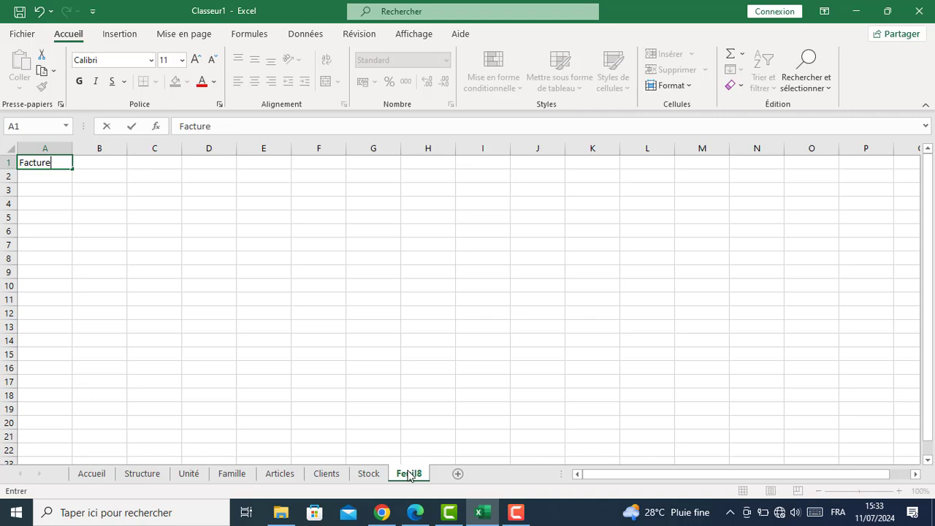
pyautogui.press('BackSpace')
pyautogui.press('BackSpace')
pyautogui.press('BackSpace')
pyautogui.press('BackSpace')
pyautogui.press('BackSpace')
pyautogui.press('BackSpace')
pyautogui.press('BackSpace')
pyautogui.doubleClick(414, 473)
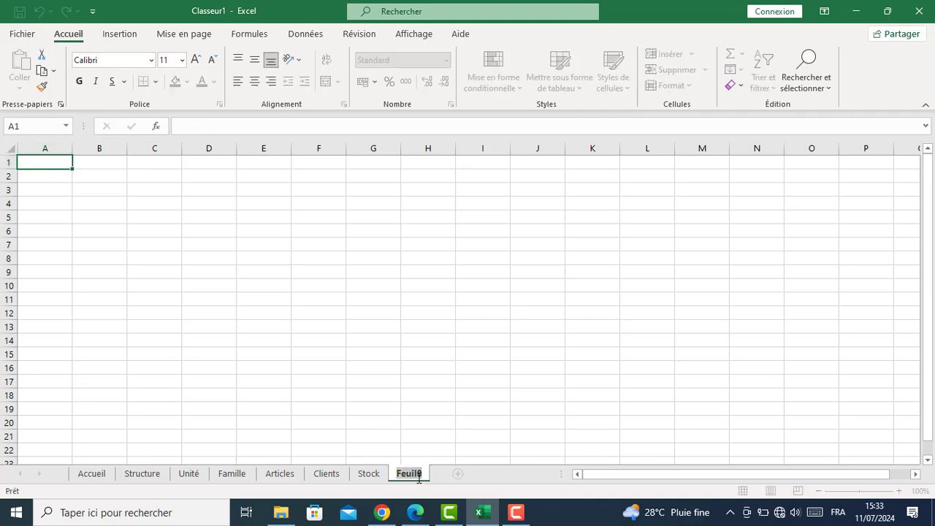
pyautogui.write('Facture')
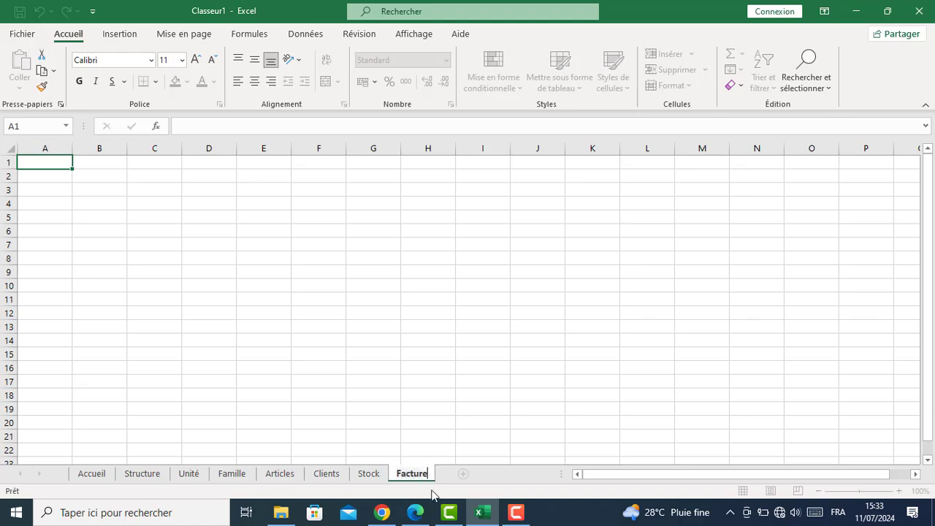
pyautogui.click(463, 474)
pyautogui.doubleClick(456, 475)
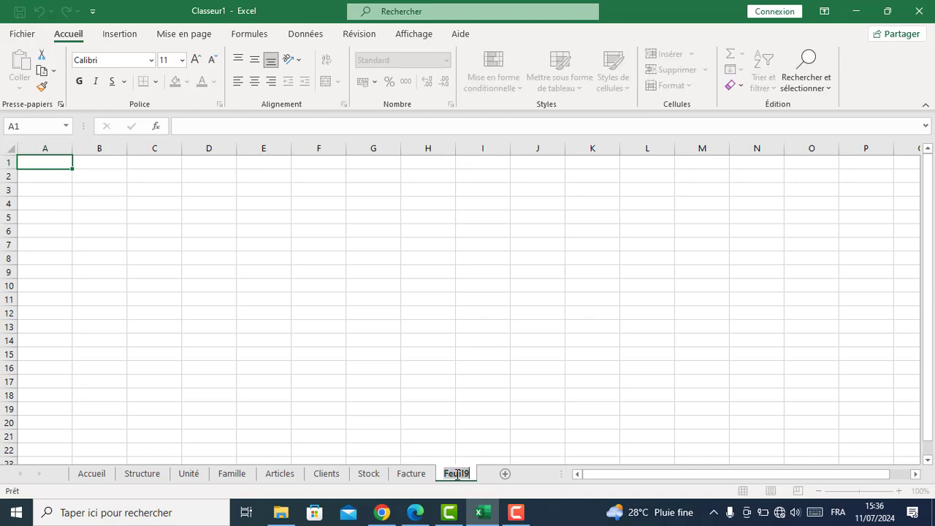
pyautogui.write('Ventes')
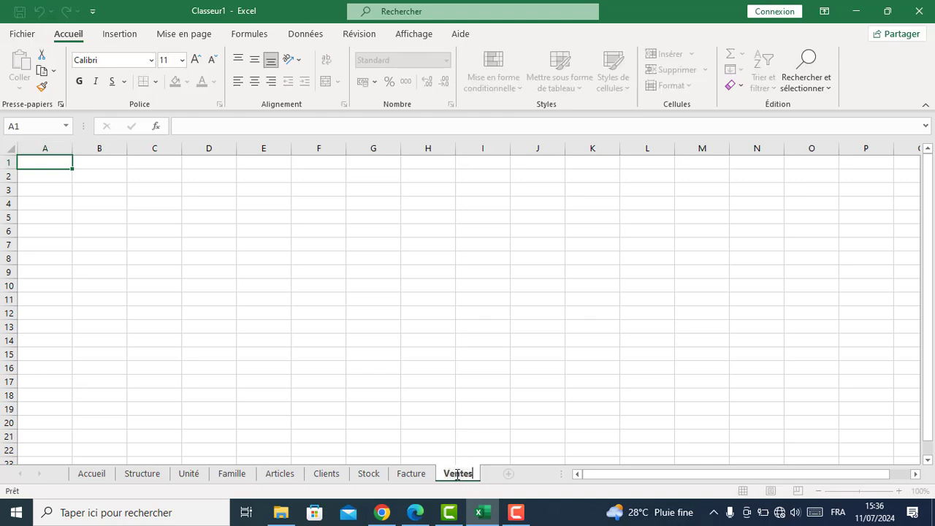
# Add two more sheets and rename Feuil10 to MouvementES
pyautogui.click(509, 474)
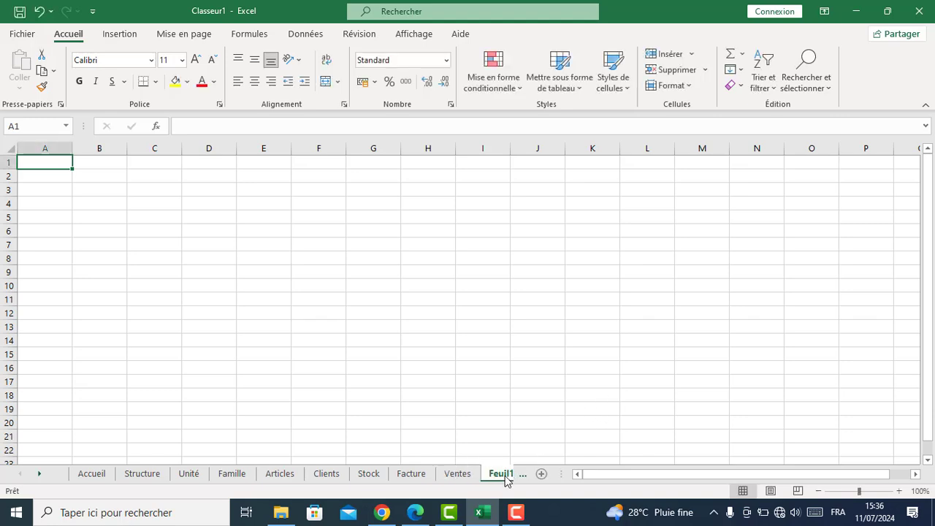
pyautogui.click(506, 476)
pyautogui.doubleClick(453, 473)
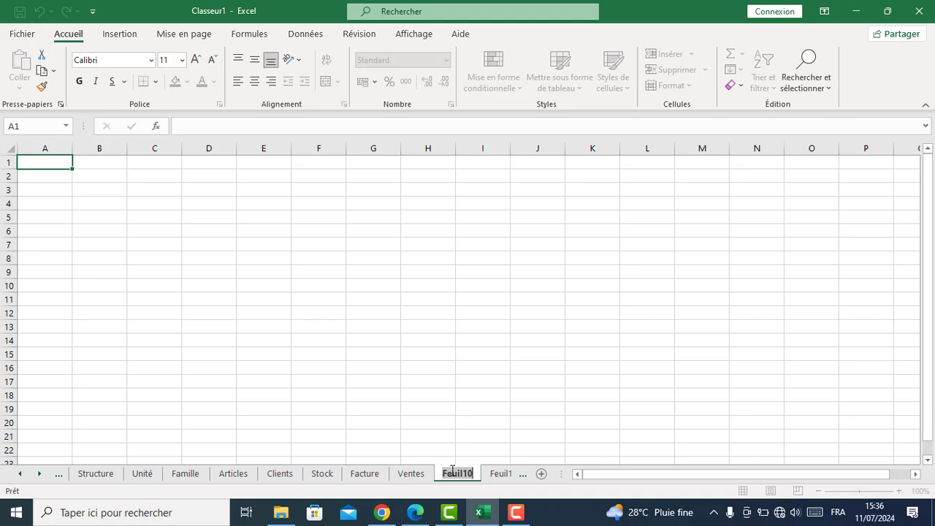
pyautogui.write('Menu')
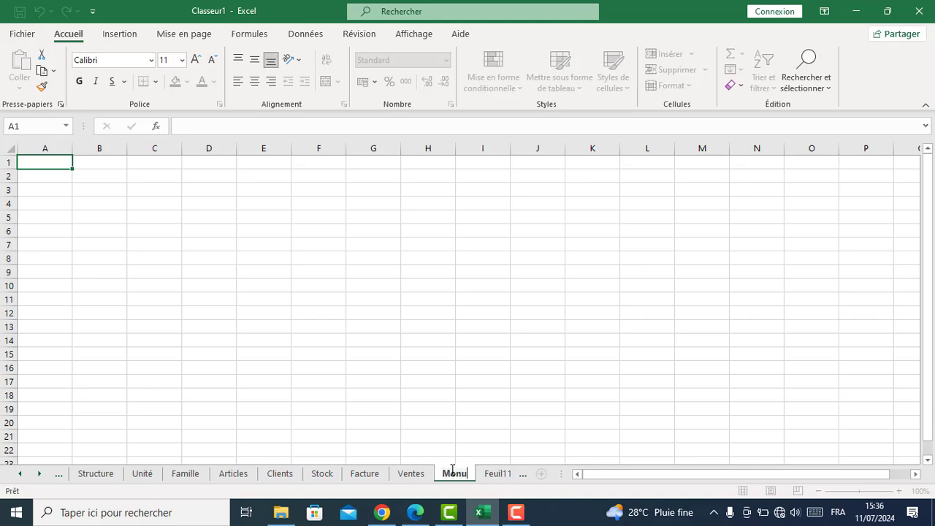
pyautogui.press('BackSpace')
pyautogui.press('BackSpace')
pyautogui.write('u')
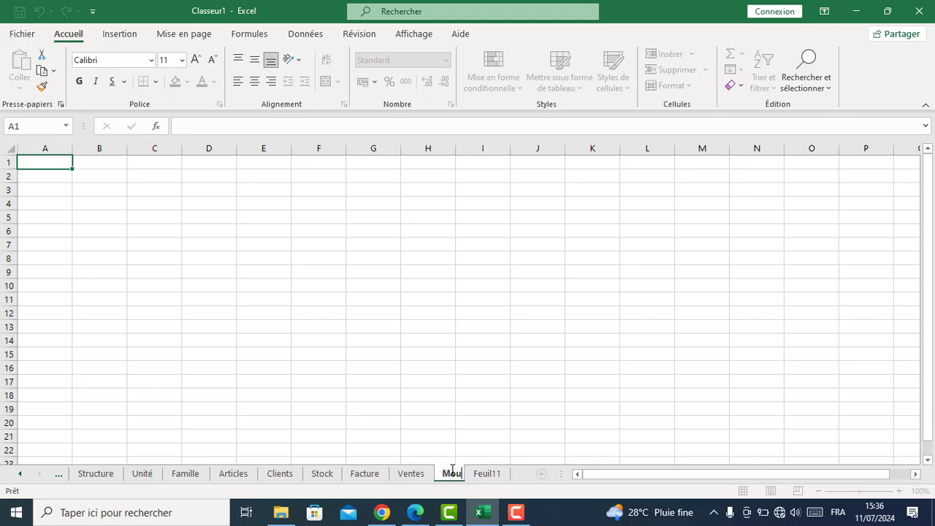
pyautogui.write('vementES')
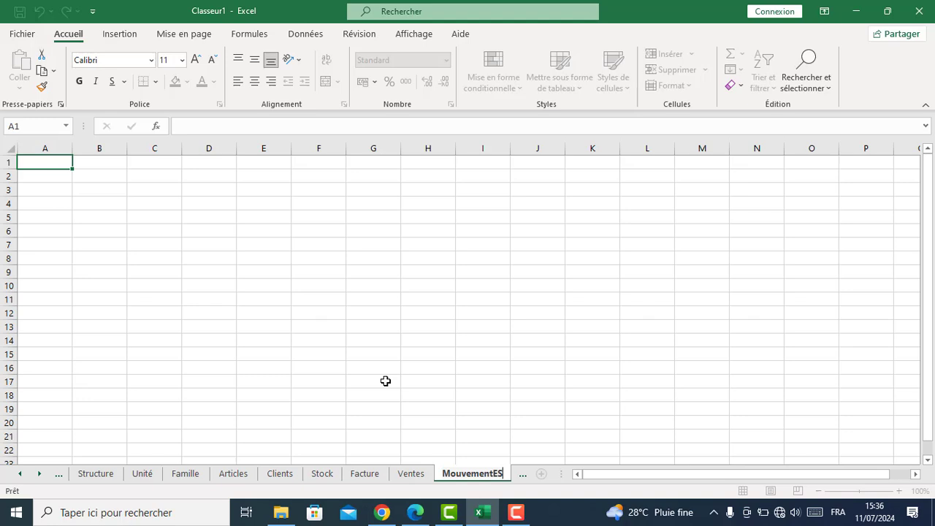
pyautogui.press('Return')
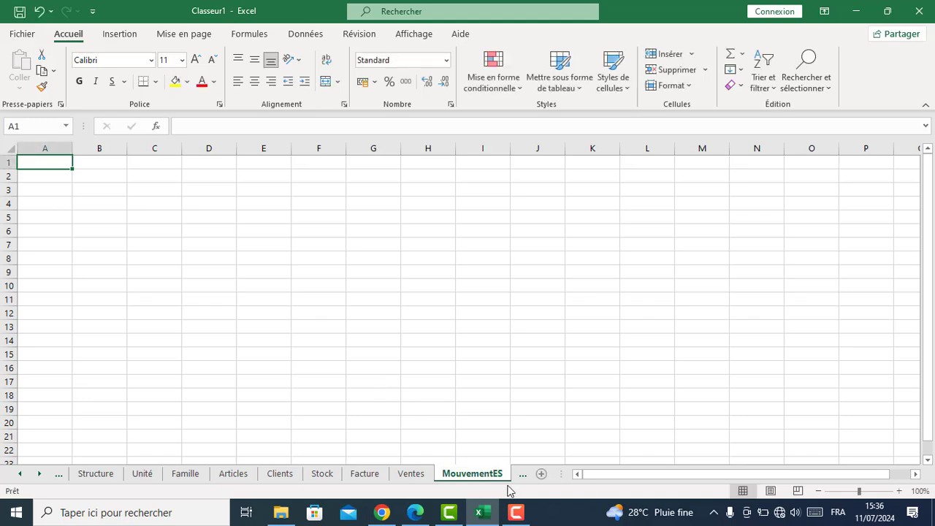
# Rename Feuil11 to Suivi-Mvt-ES and add two more sheets after it
pyautogui.click(38, 475)
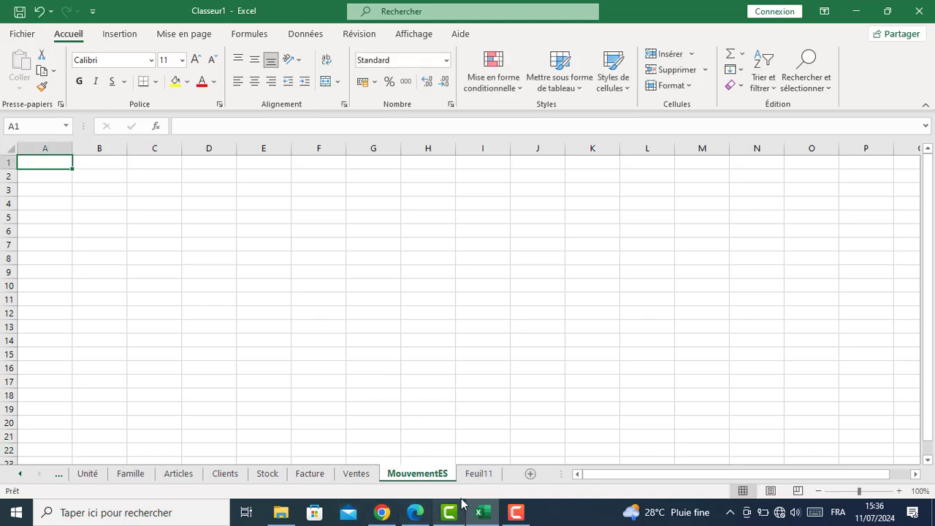
pyautogui.click(471, 475)
pyautogui.doubleClick(471, 474)
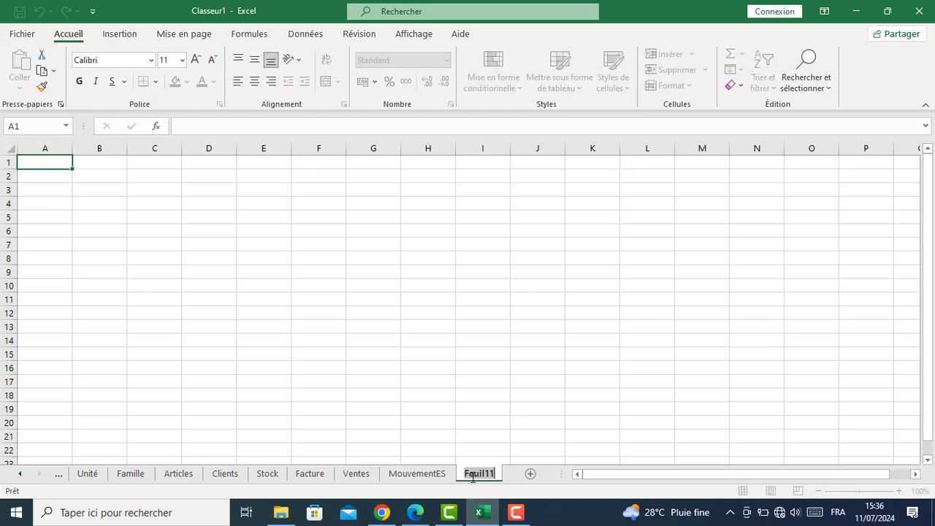
pyautogui.write('Suivi-')
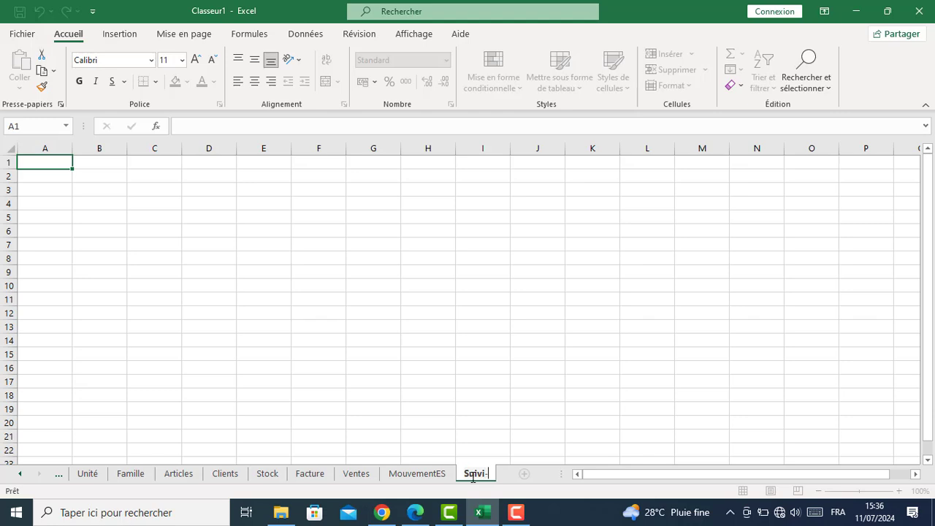
pyautogui.write('Mvt-ES')
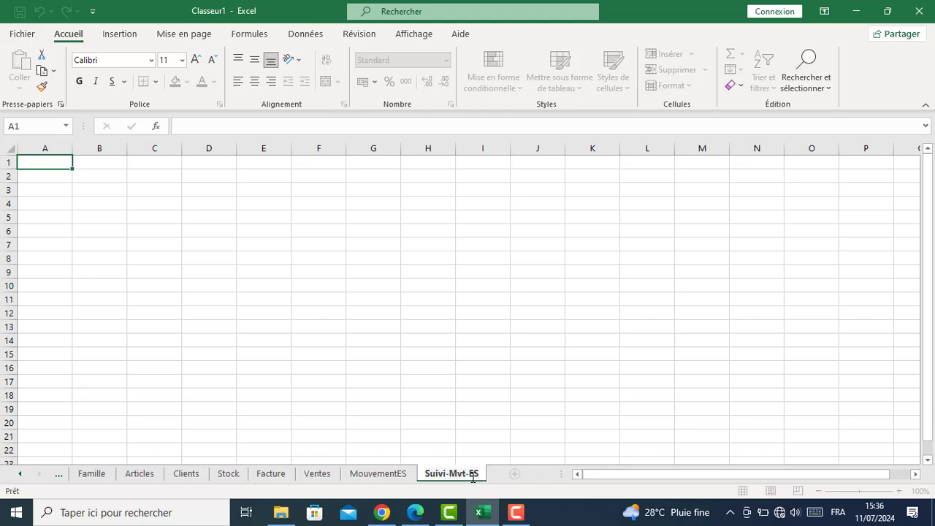
pyautogui.press('Return')
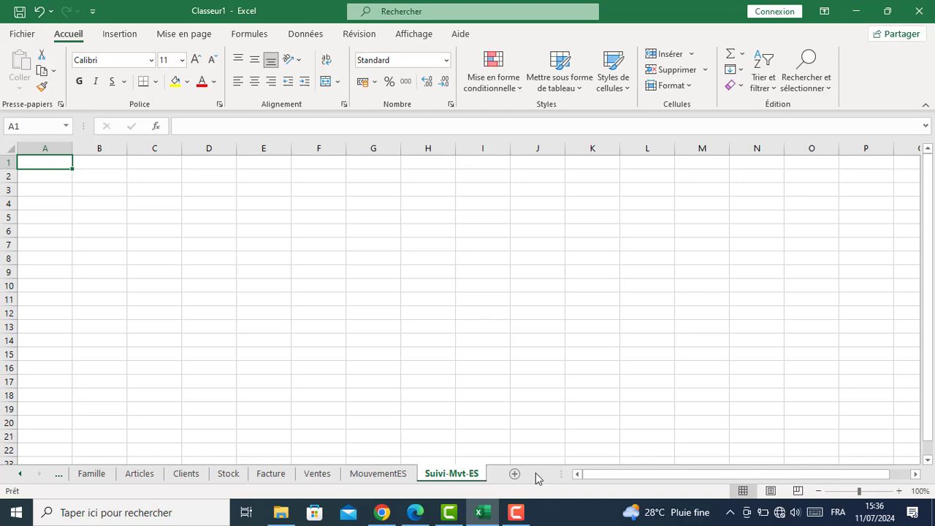
pyautogui.click(512, 476)
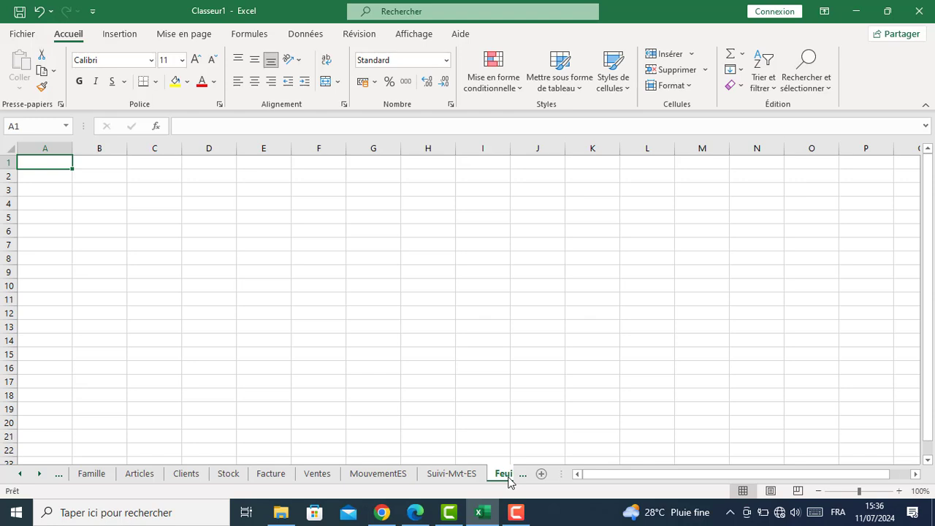
pyautogui.click(507, 476)
pyautogui.click(507, 474)
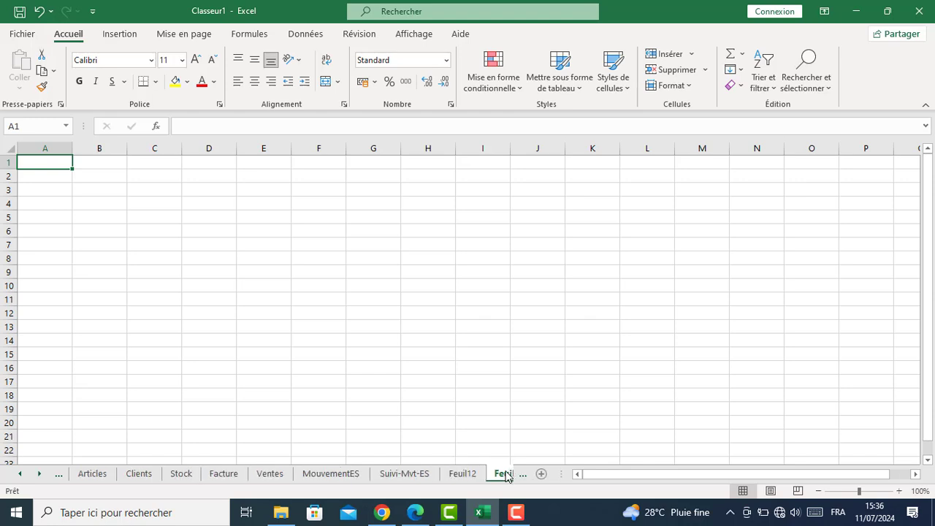
# Rename Feuil12 to Ticket and Feuil13 to Etat Recette
pyautogui.doubleClick(462, 474)
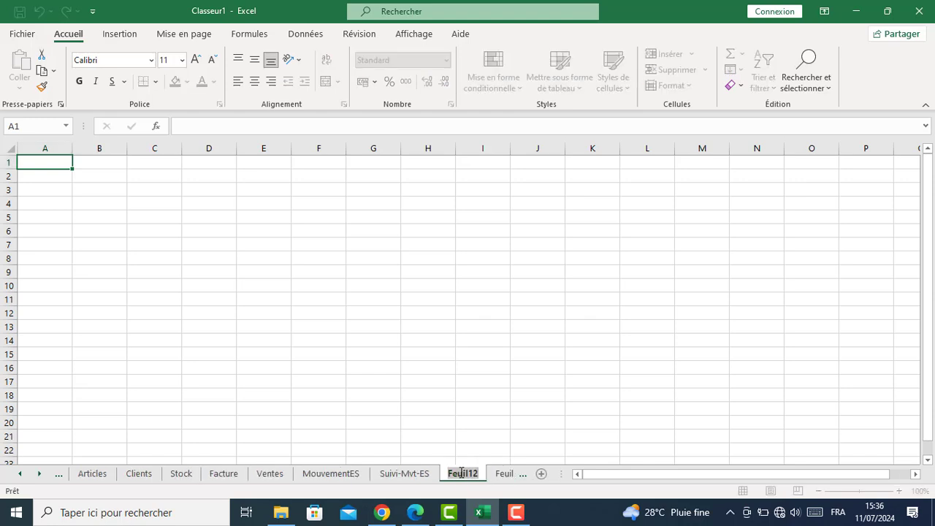
pyautogui.write('Ticket')
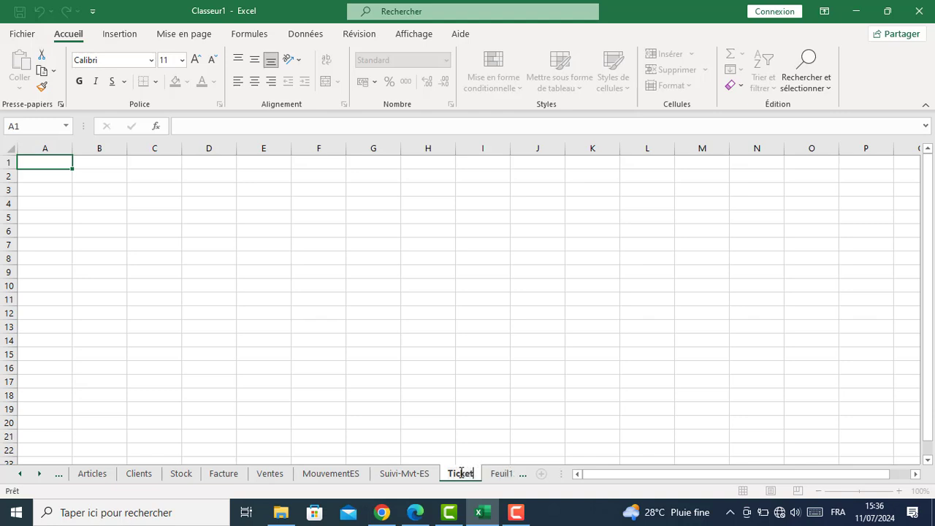
pyautogui.click(502, 475)
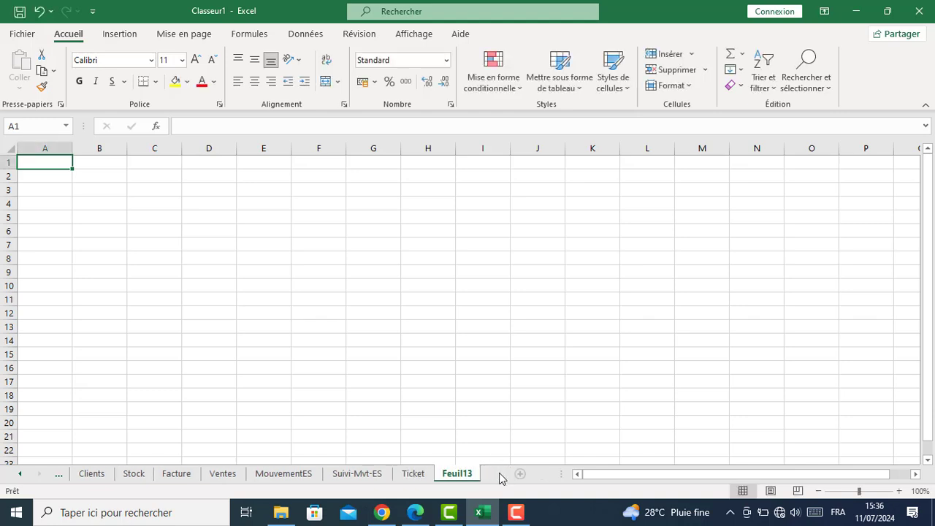
pyautogui.doubleClick(461, 475)
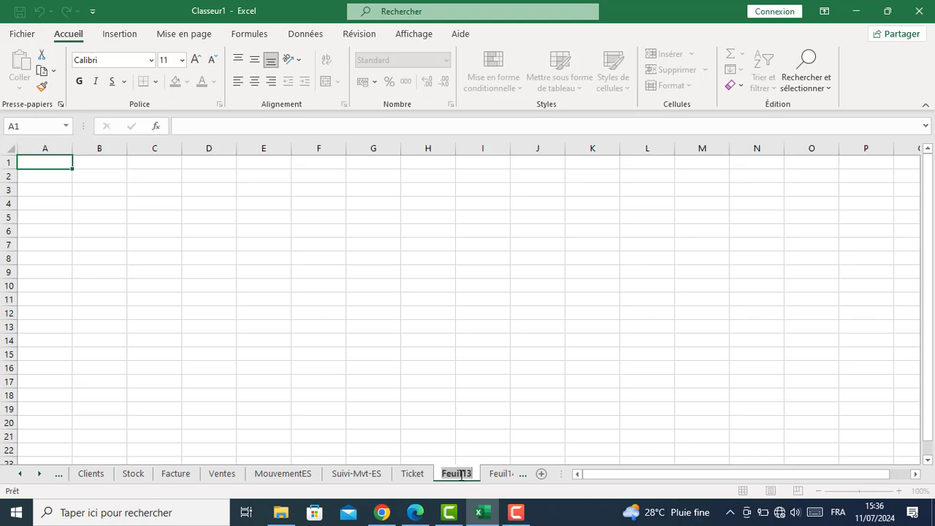
pyautogui.write('Etat')
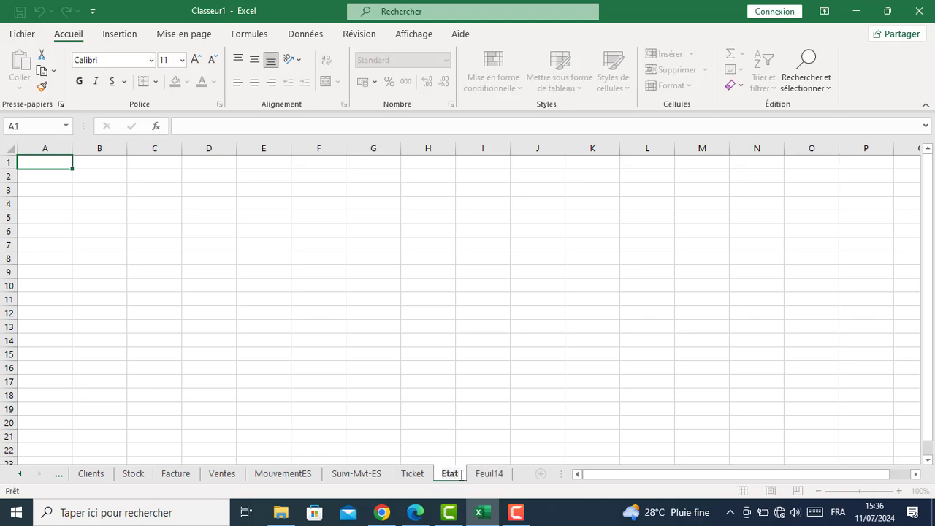
pyautogui.write(' V')
pyautogui.press('BackSpace')
pyautogui.write('Recett')
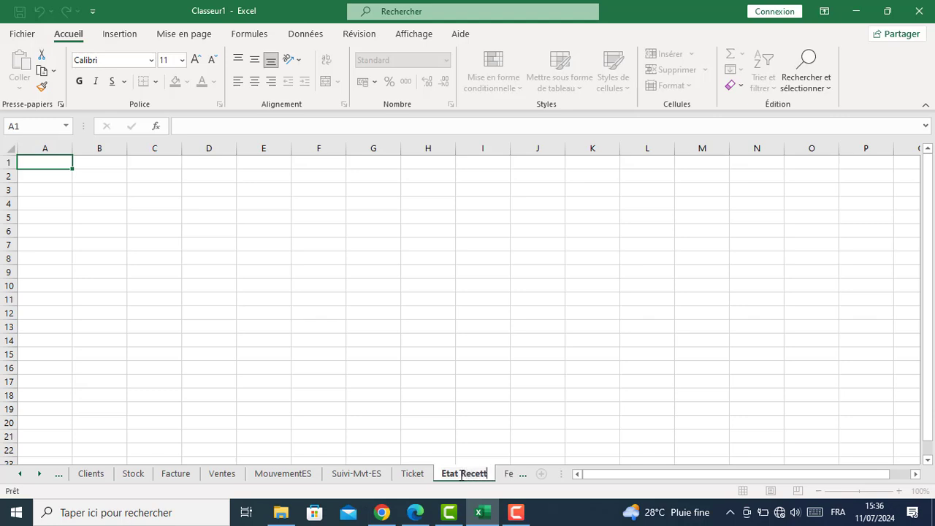
pyautogui.write('e')
pyautogui.press('Return')
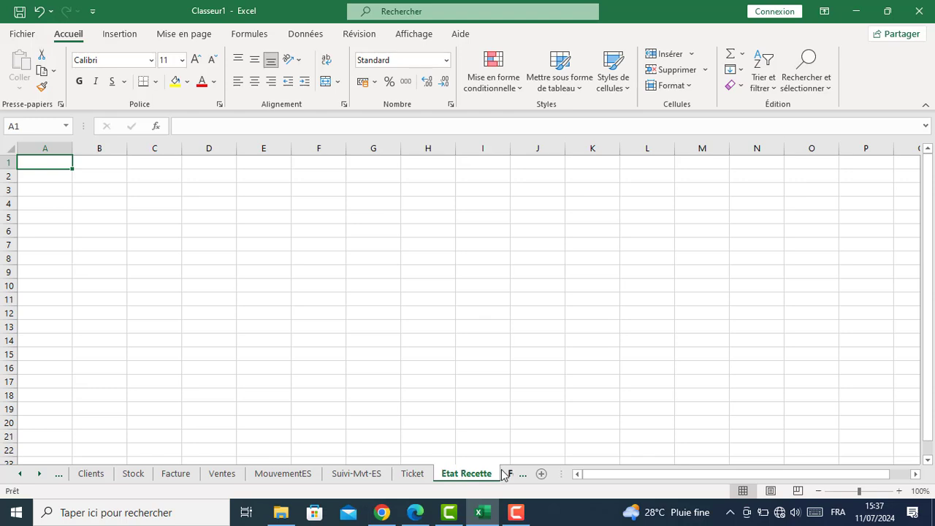
# Delete the spare Feuil14 sheet
pyautogui.click(506, 473)
pyautogui.rightClick(473, 476)
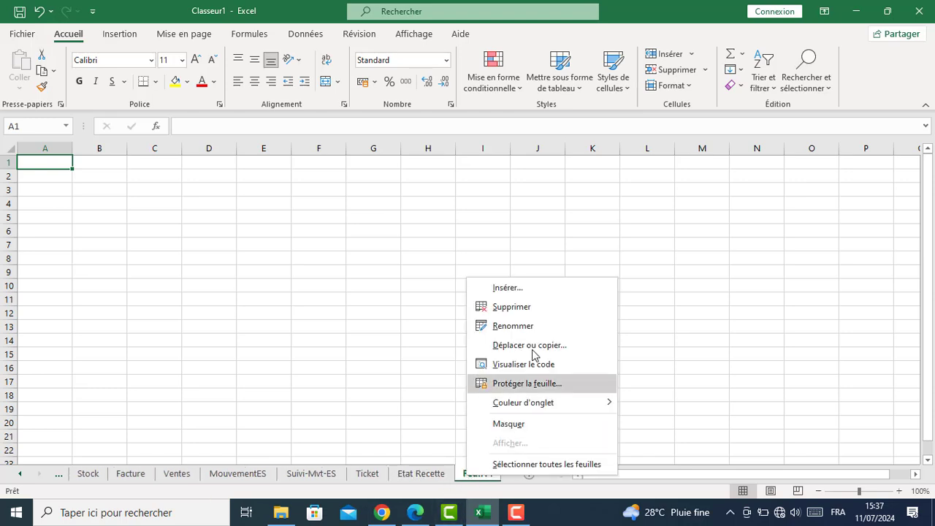
pyautogui.click(520, 309)
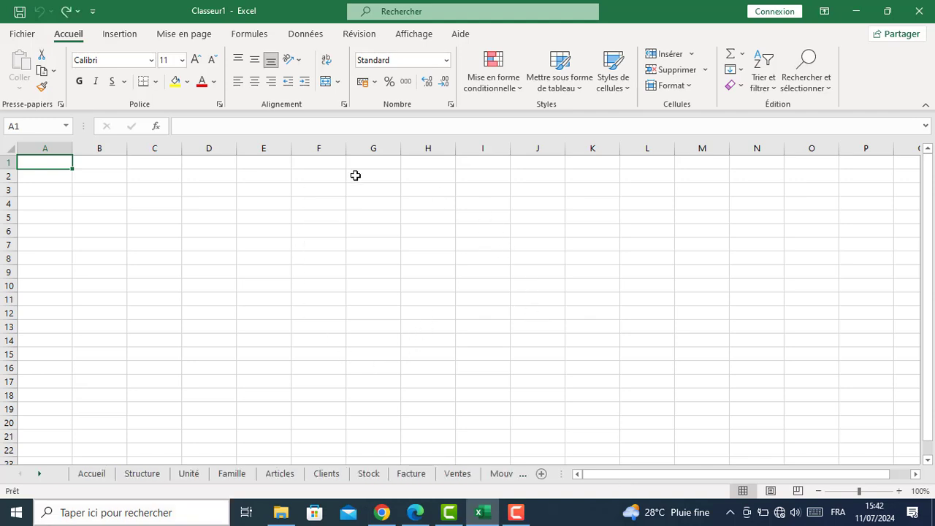
# On the Unité sheet, enter the headers Code in A1 and Unité in B1
pyautogui.click(191, 474)
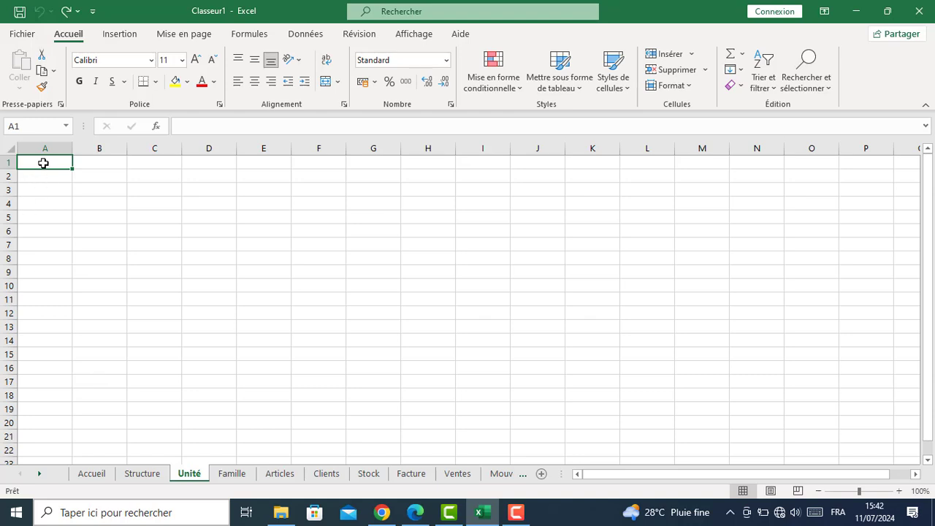
pyautogui.write('Cà')
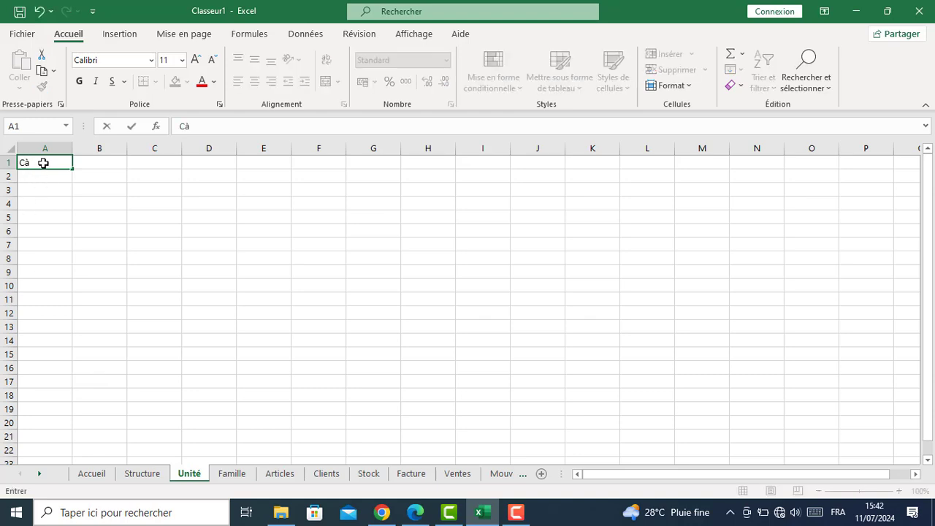
pyautogui.press('BackSpace')
pyautogui.write('ode')
pyautogui.press('Tab')
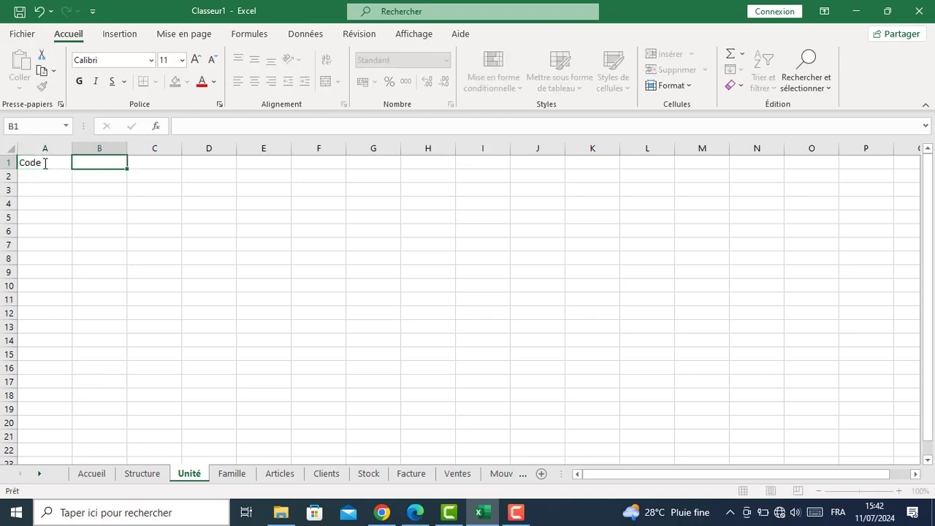
pyautogui.write('Unité')
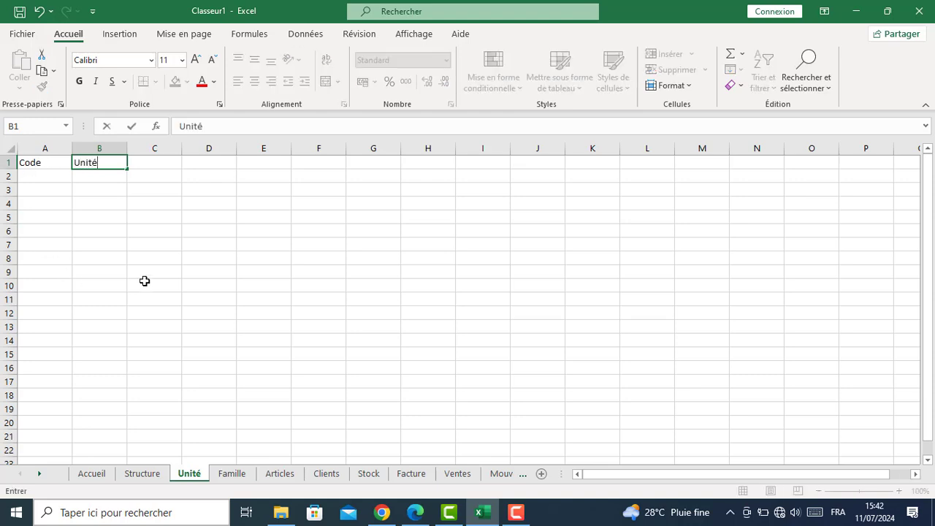
pyautogui.press('Tab')
# On the Famille sheet, enter the headers Référence in A1 and Famille in B1
pyautogui.click(232, 473)
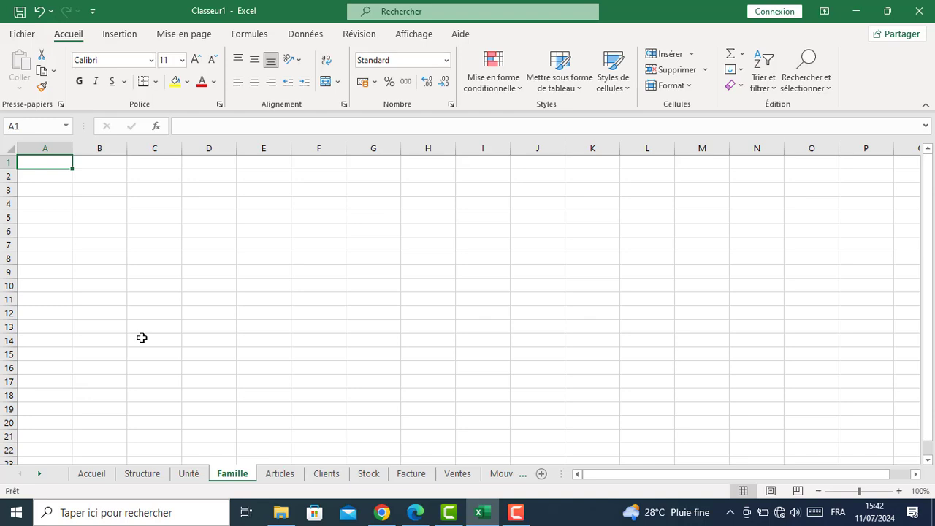
pyautogui.write('Réfer')
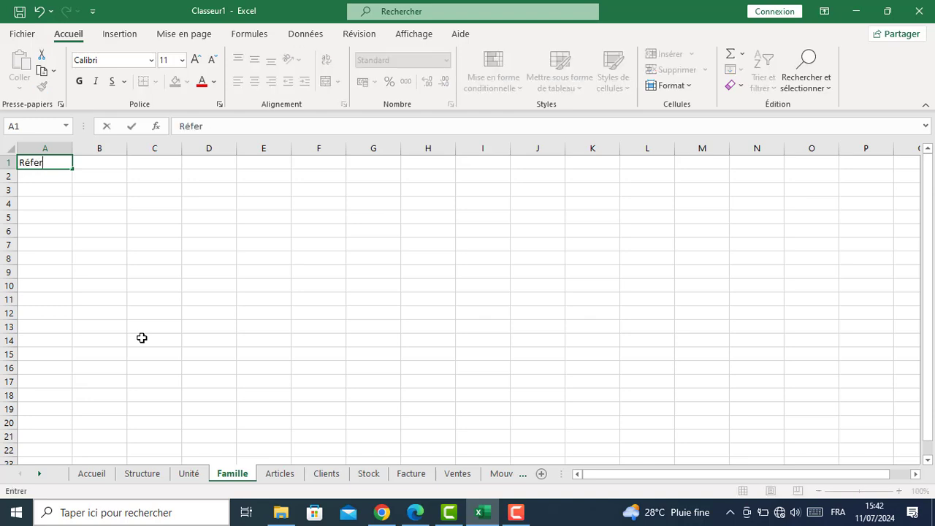
pyautogui.press('BackSpace')
pyautogui.press('BackSpace')
pyautogui.write('érence')
pyautogui.press('Tab')
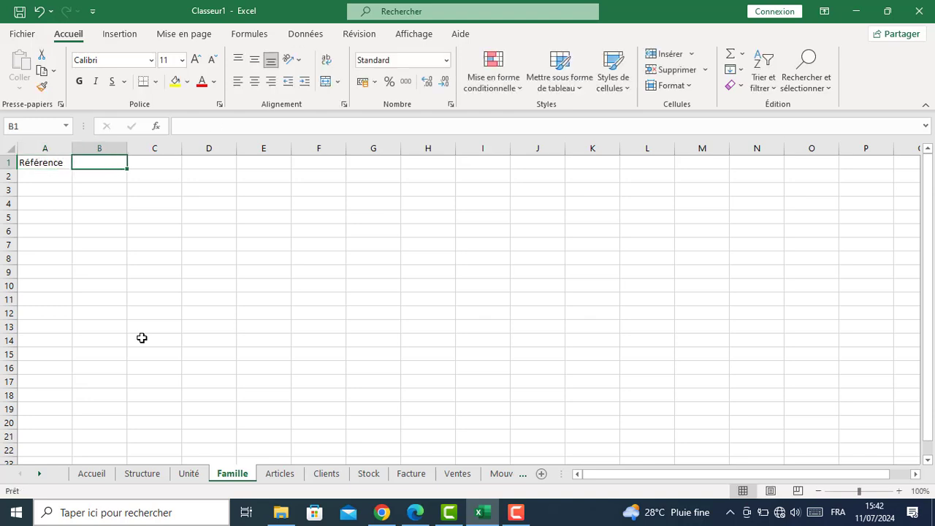
pyautogui.write('Famille')
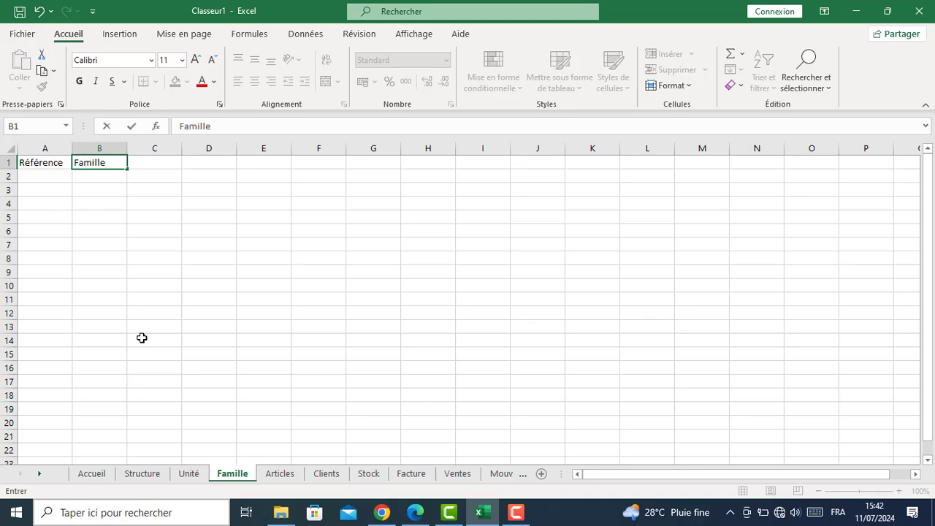
pyautogui.press('Tab')
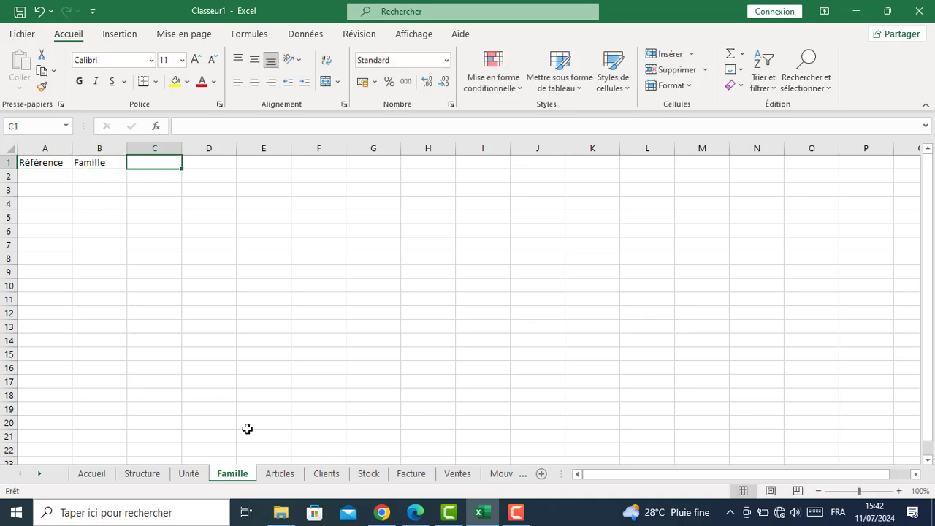
pyautogui.click(279, 474)
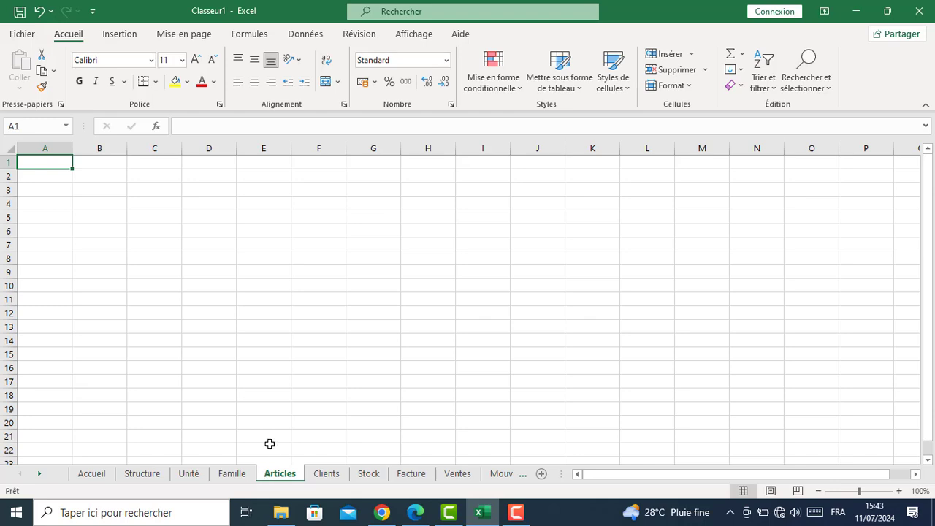
# Enter Référence, Article, Famille and Unité across A1:D1 of the Articles sheet
pyautogui.write('Ré')
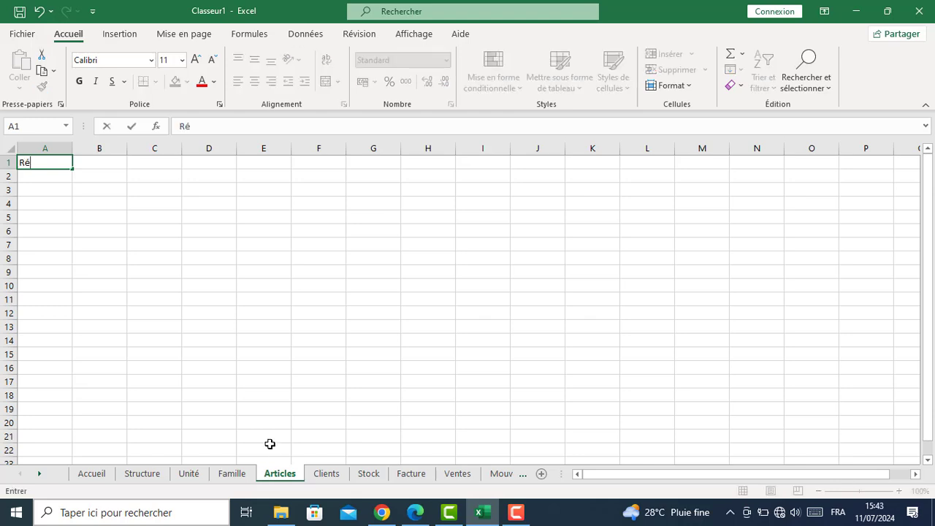
pyautogui.write('ference')
pyautogui.press('Tab')
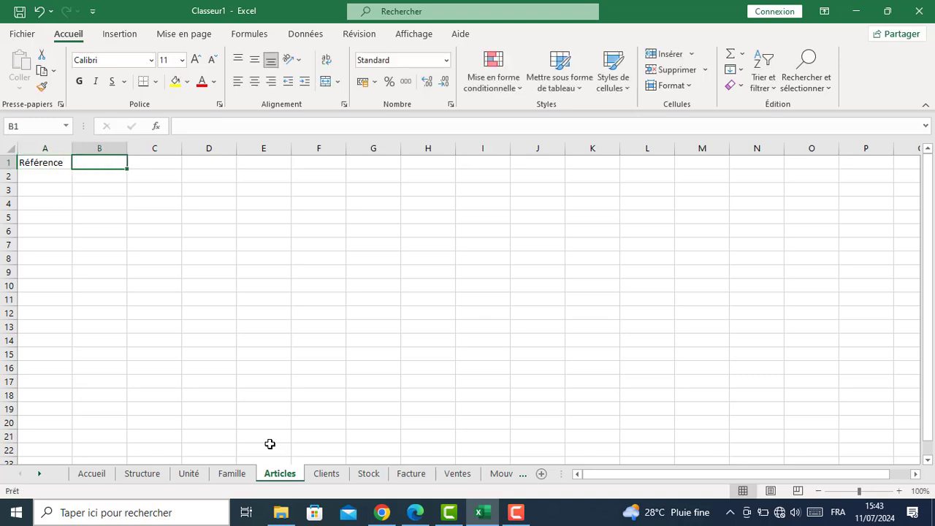
pyautogui.write('Aer')
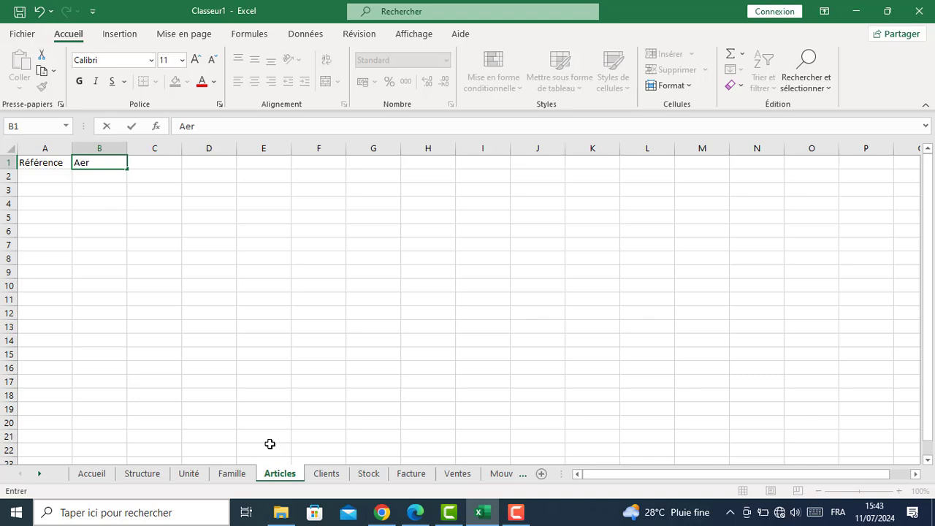
pyautogui.press('BackSpace')
pyautogui.press('BackSpace')
pyautogui.write('rticle')
pyautogui.press('Tab')
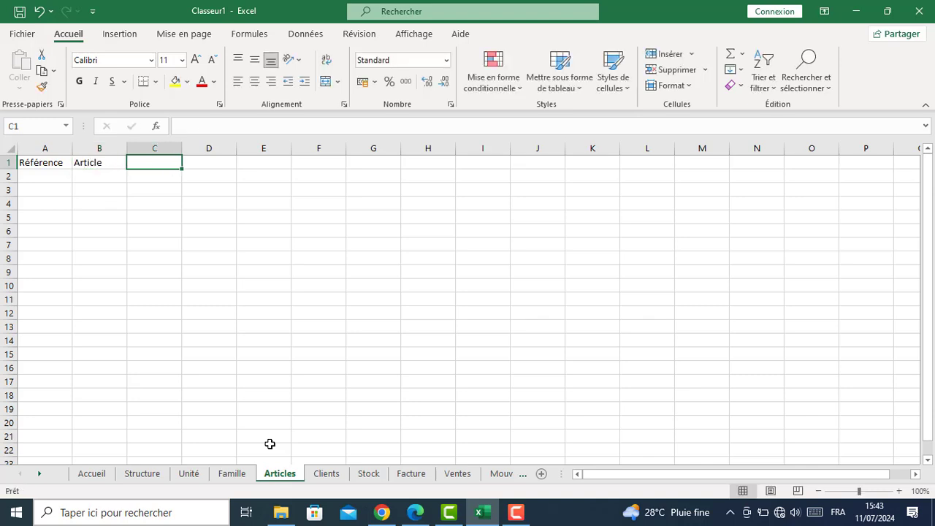
pyautogui.write('Famille')
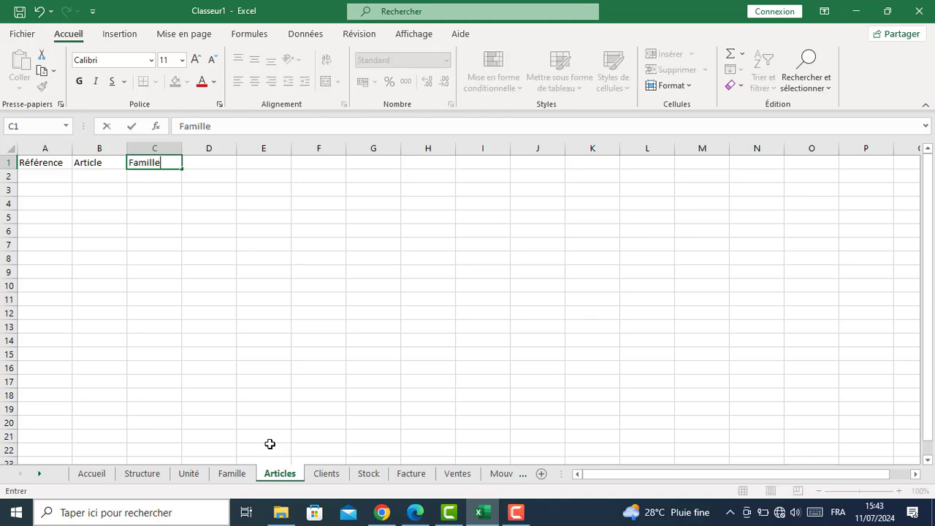
pyautogui.press('Tab')
pyautogui.write('U')
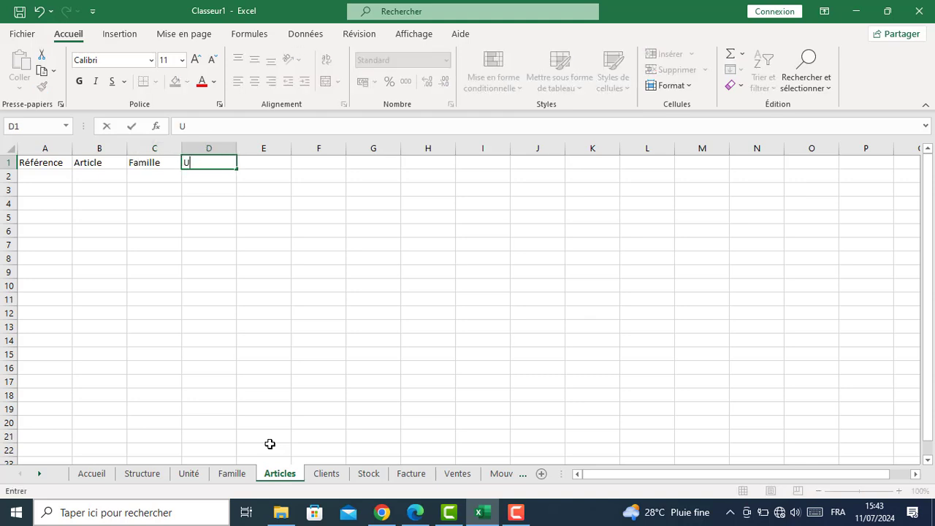
pyautogui.write('nité')
pyautogui.press('Tab')
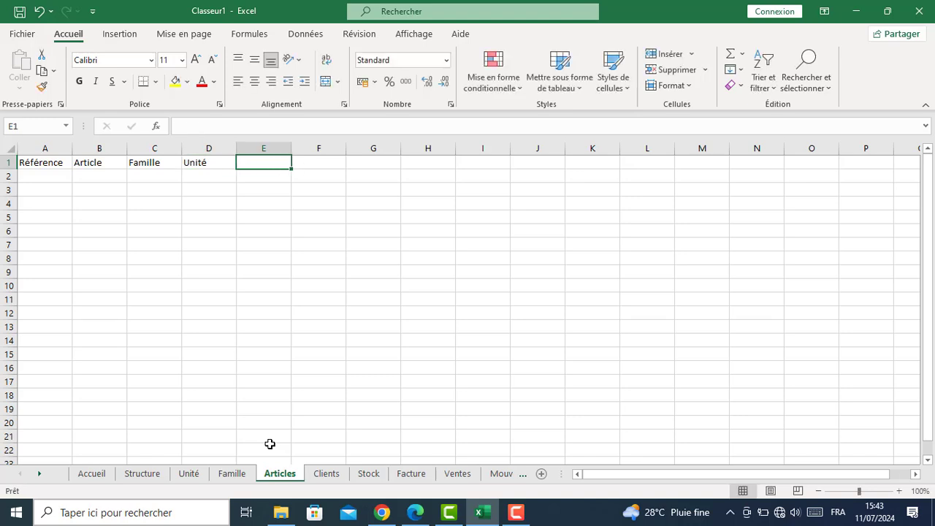
# Enter P.Achat, P.Vente, Photo and Quantité en stock across E1:H1
pyautogui.write('P')
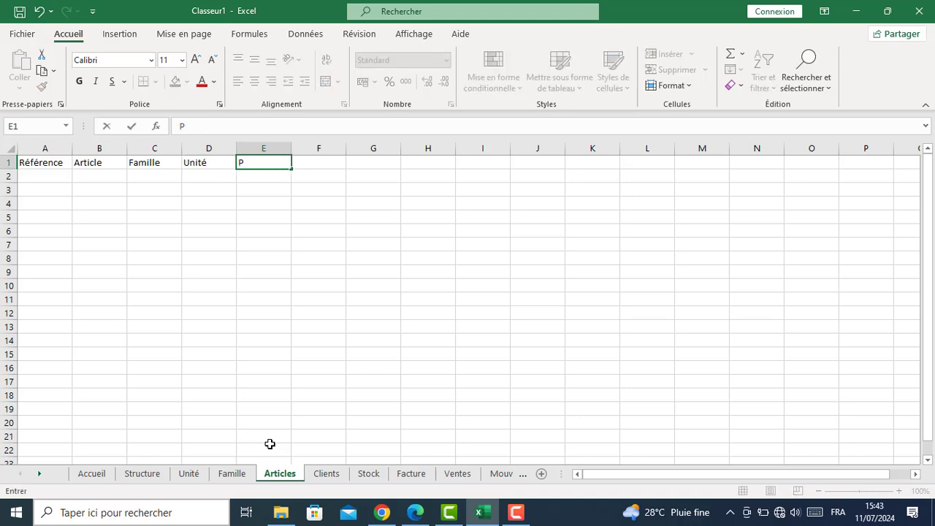
pyautogui.write('.Achat')
pyautogui.press('Tab')
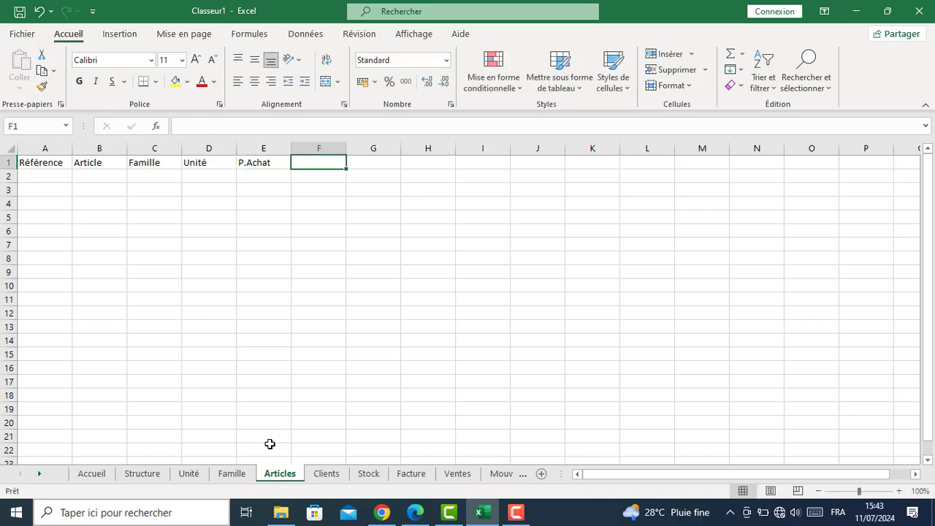
pyautogui.write('P.')
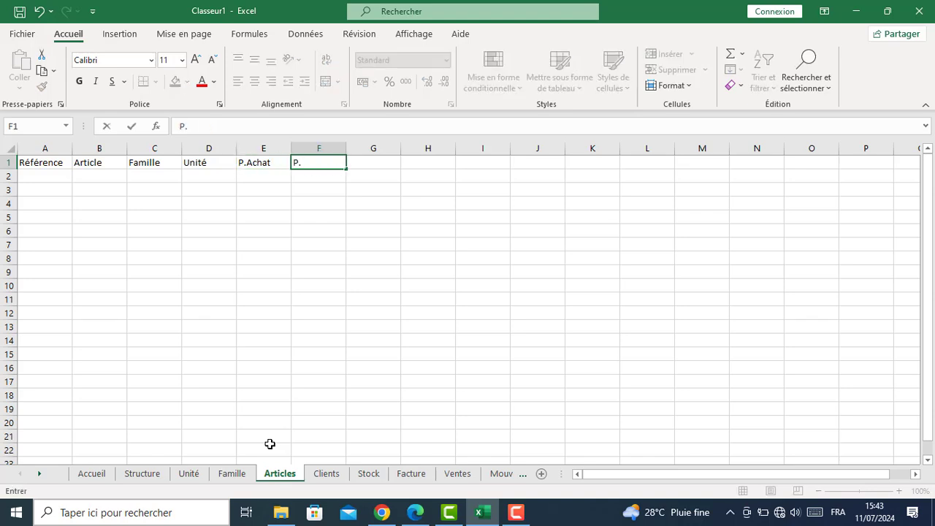
pyautogui.write('Vente')
pyautogui.press('Tab')
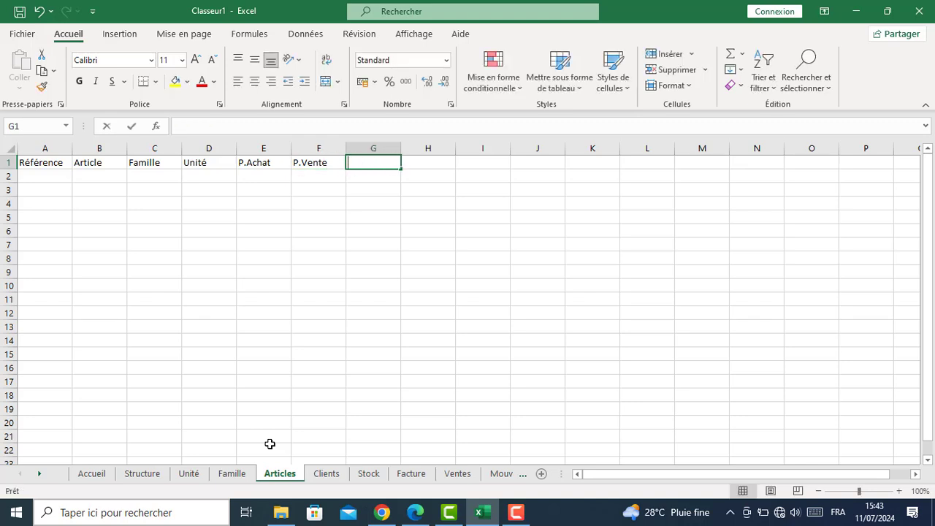
pyautogui.write('Photo')
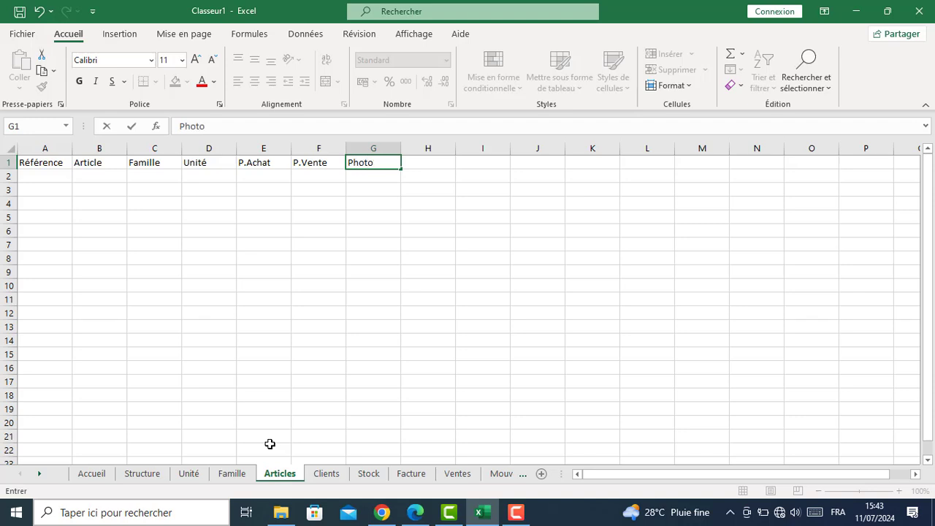
pyautogui.press('Tab')
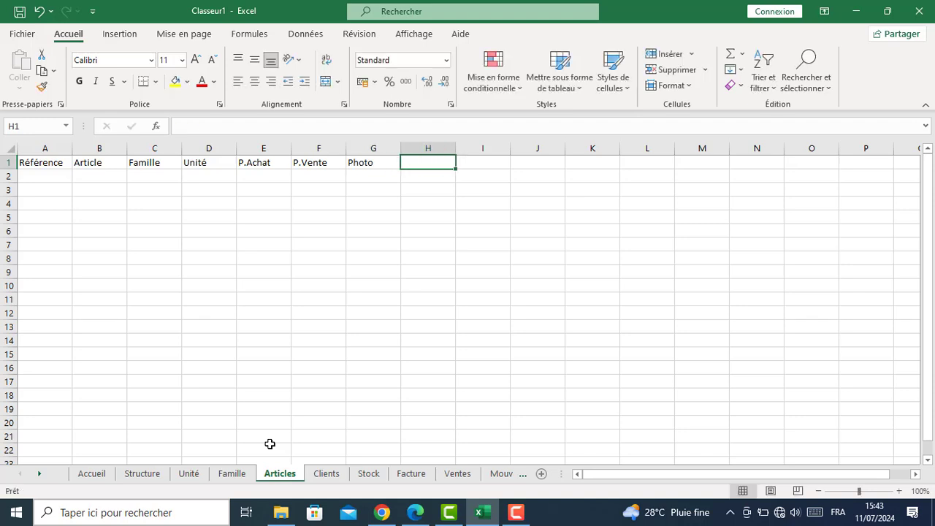
pyautogui.write('Quantité en stock')
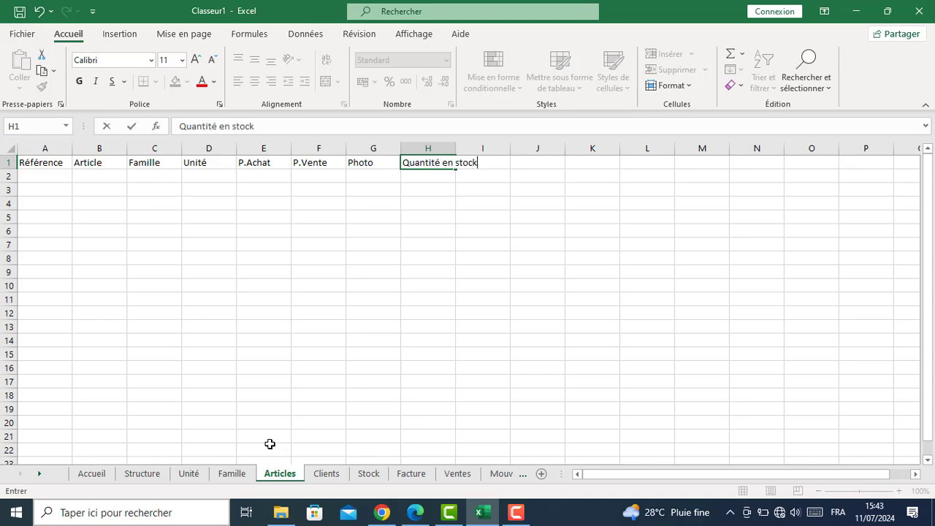
pyautogui.press('Return')
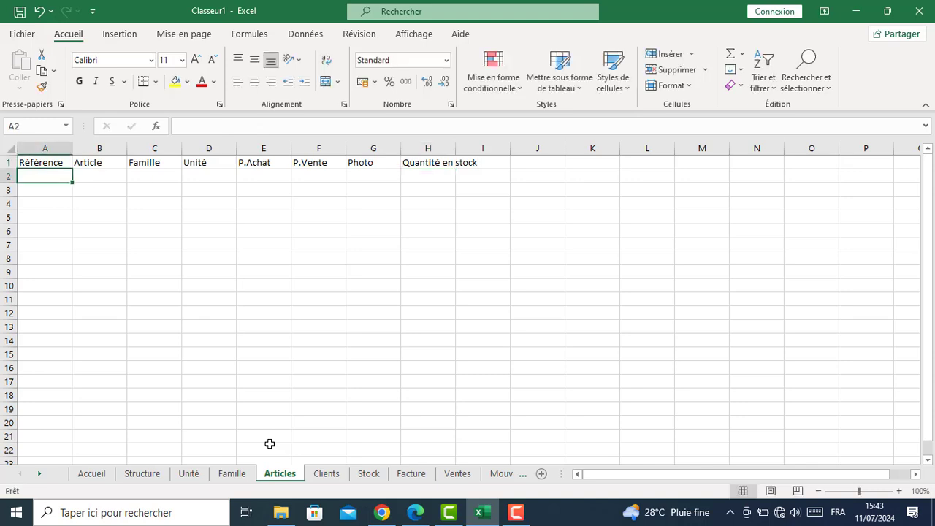
pyautogui.click(327, 474)
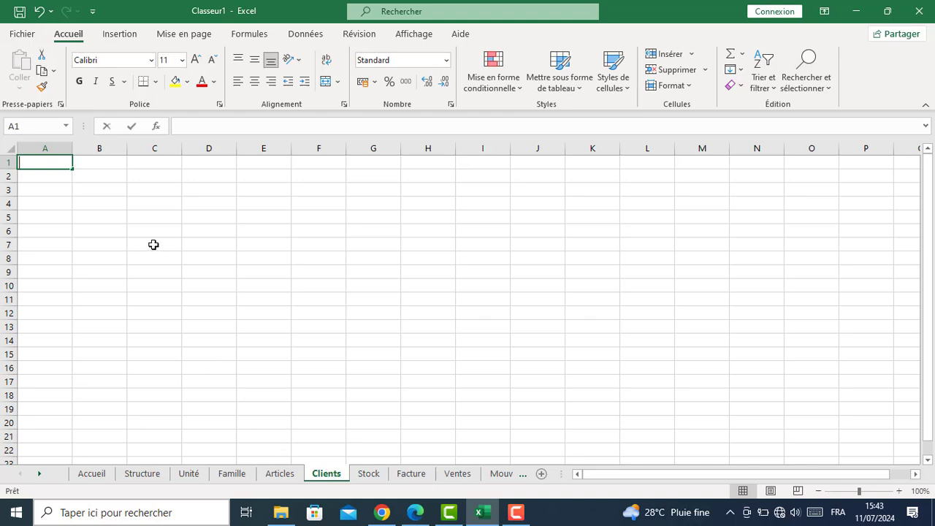
# Enter N°Client in A1, Nom in B1 and Prénom in C1 of the Clients sheet
pyautogui.write('N°Client')
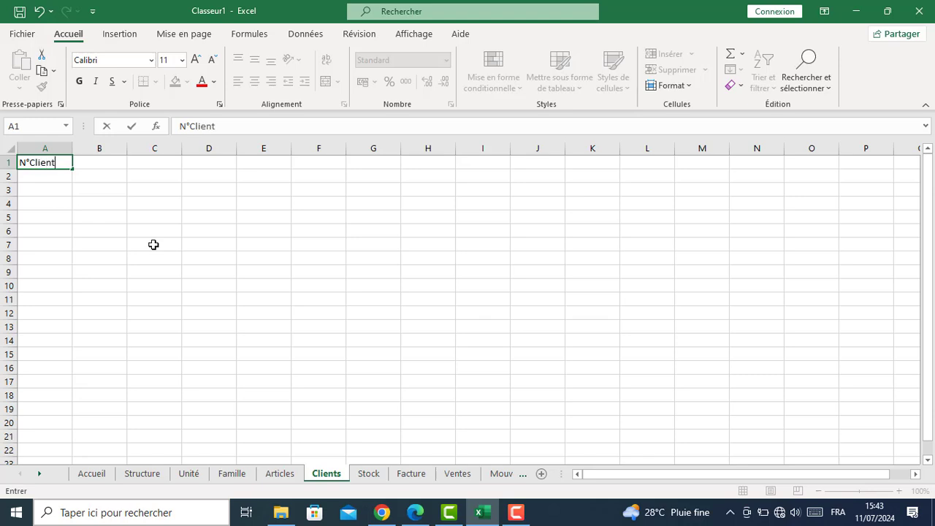
pyautogui.press('Tab')
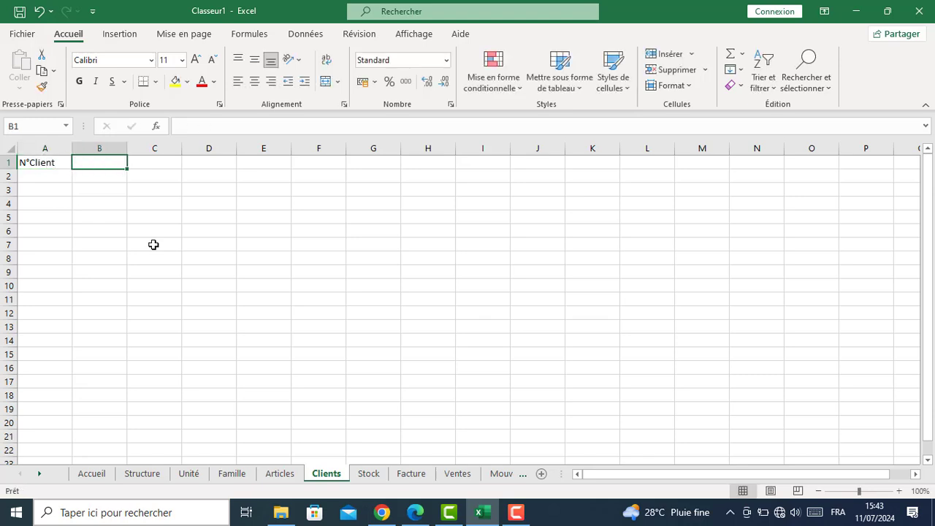
pyautogui.write('Nom')
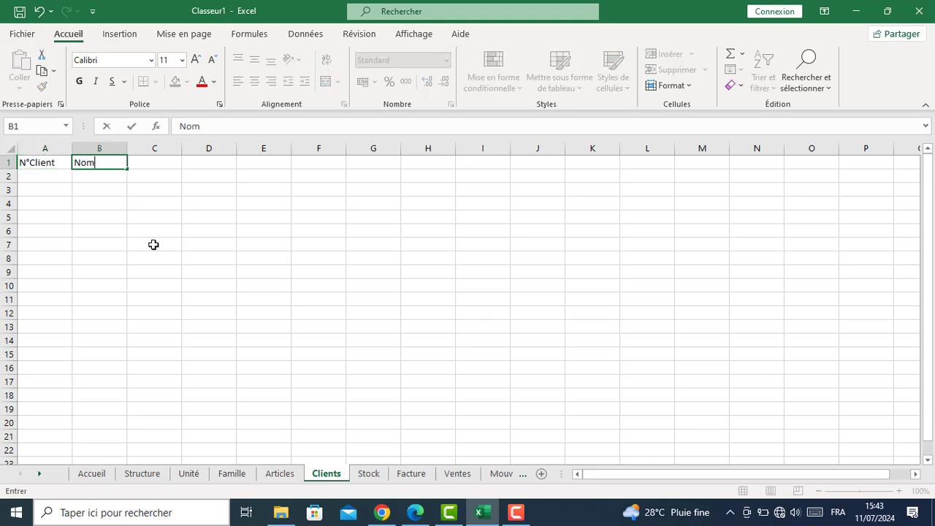
pyautogui.press('Tab')
pyautogui.write('P')
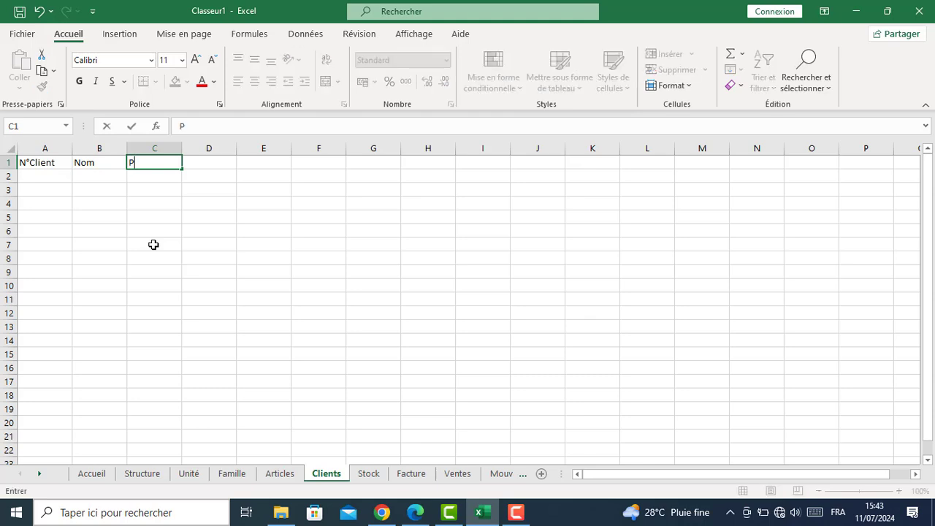
pyautogui.write('rénom')
pyautogui.press('Tab')
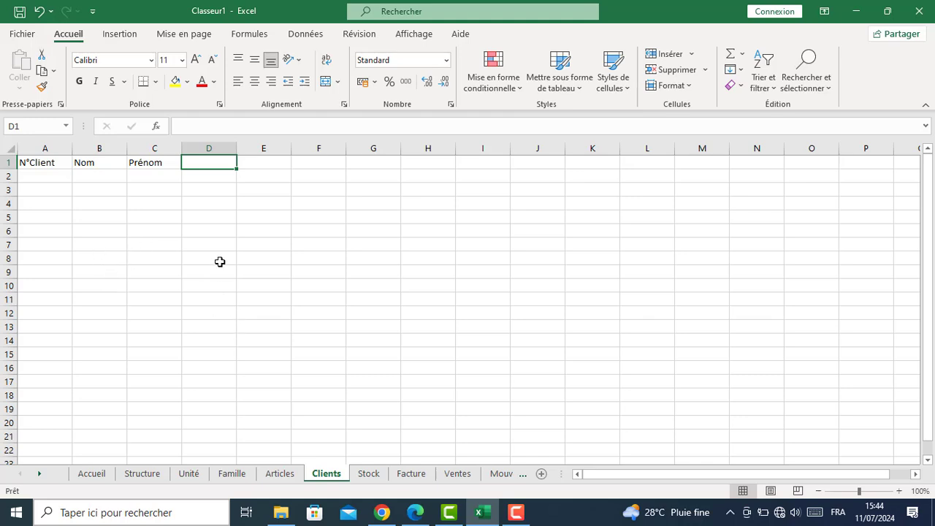
# On the Stock sheet, merge and centre B2:B5 and C2:D3
pyautogui.click(367, 475)
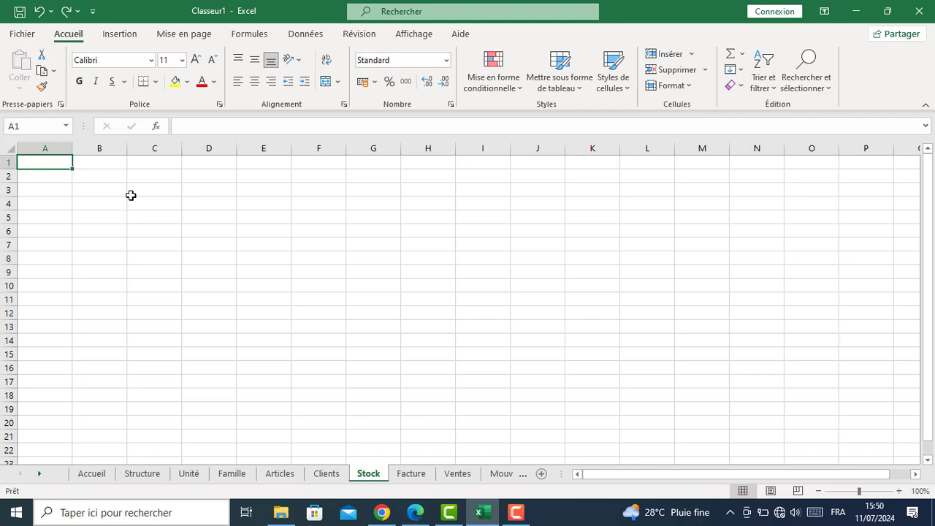
pyautogui.moveTo(106, 173); pyautogui.dragTo(101, 218)
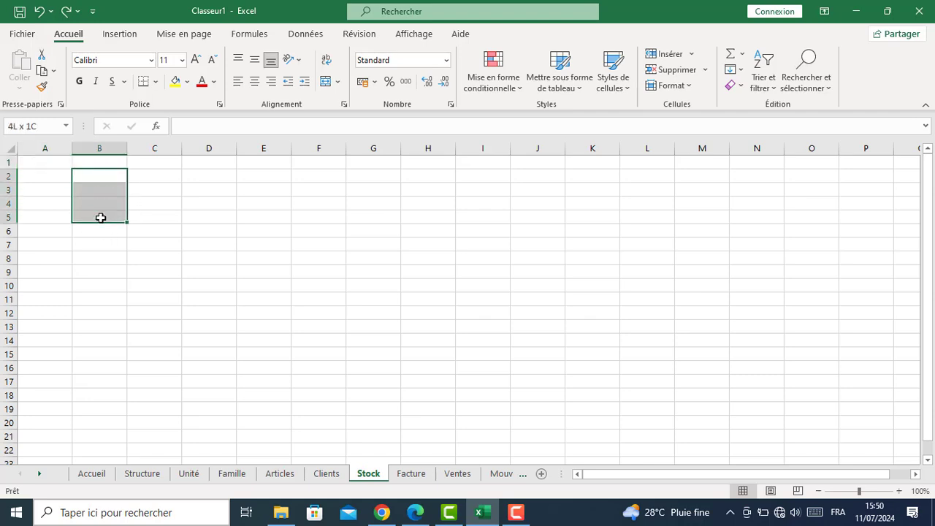
pyautogui.click(326, 81)
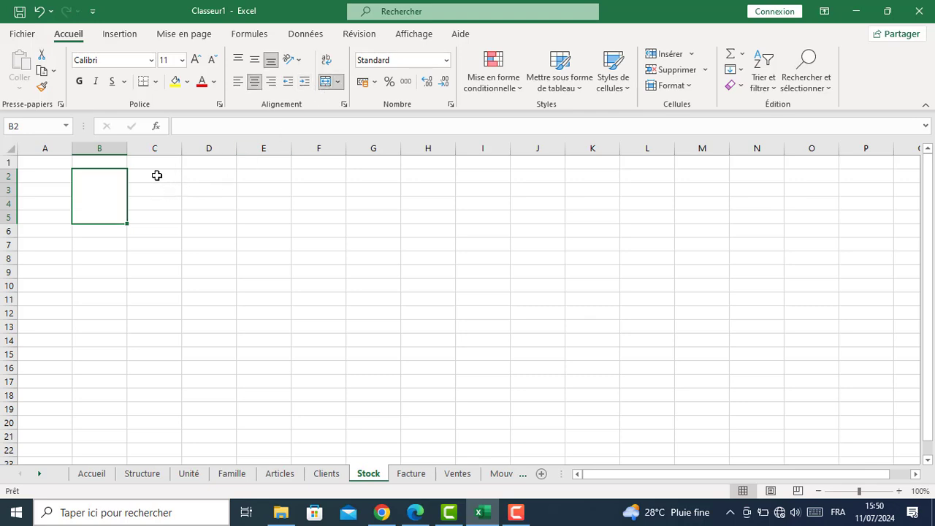
pyautogui.moveTo(157, 175); pyautogui.dragTo(212, 192)
pyautogui.click(326, 81)
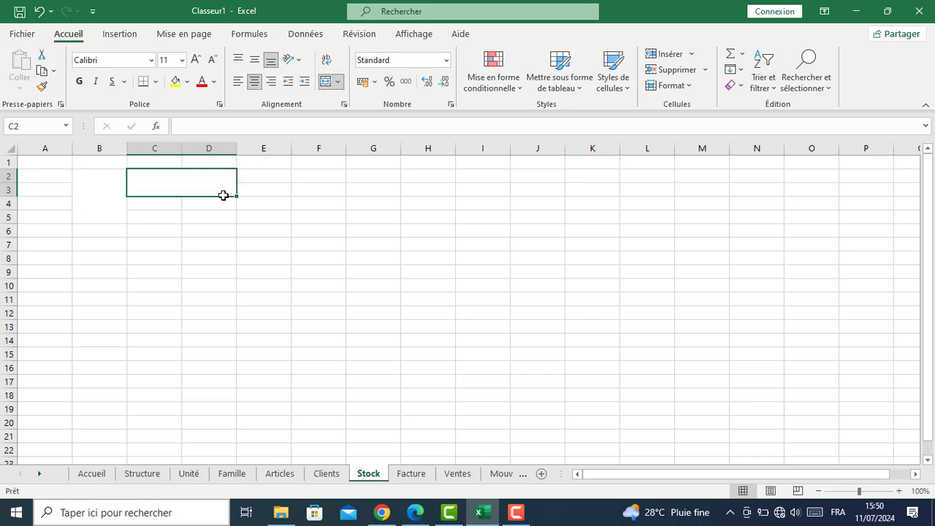
# Merge and centre C4:D5, E2:E3 and E4:E5 to complete the header block
pyautogui.moveTo(161, 204); pyautogui.dragTo(216, 220)
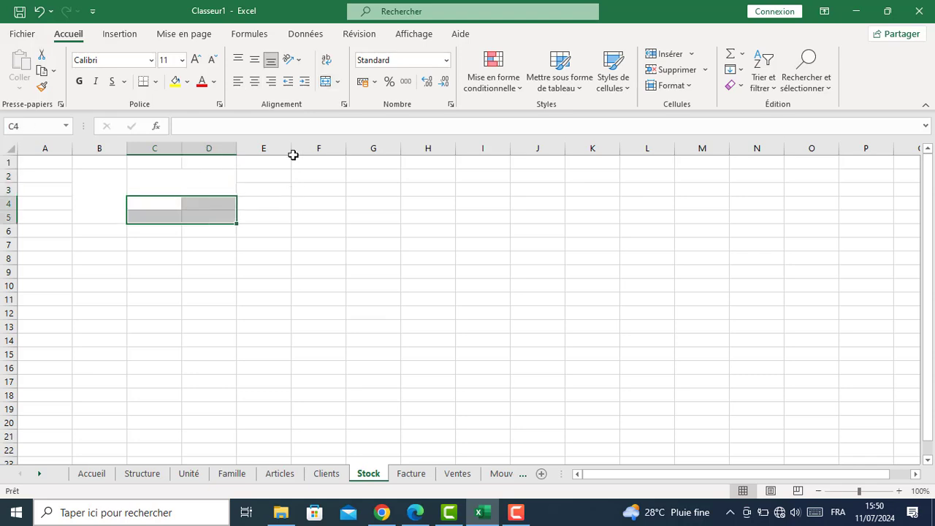
pyautogui.click(324, 86)
pyautogui.click(267, 179)
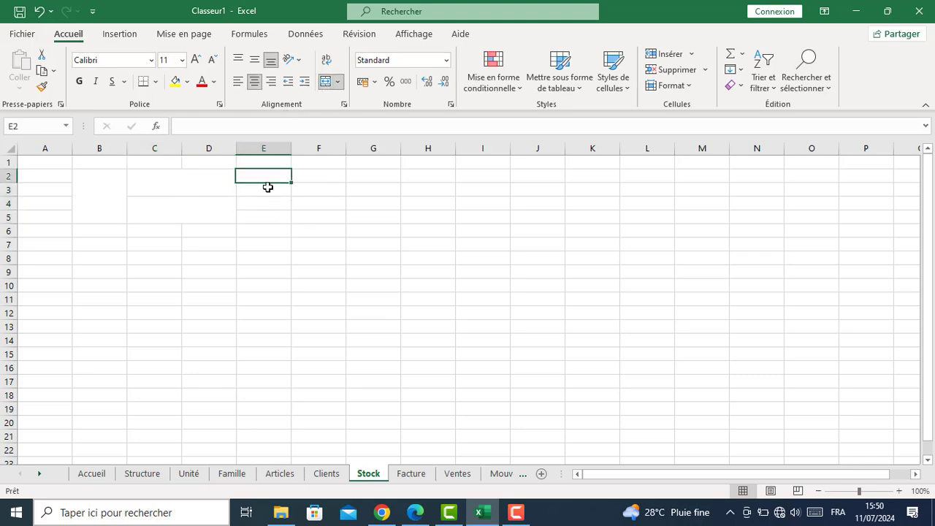
pyautogui.moveTo(267, 187); pyautogui.dragTo(267, 217)
pyautogui.click(328, 82)
pyautogui.click(266, 205)
pyautogui.click(325, 83)
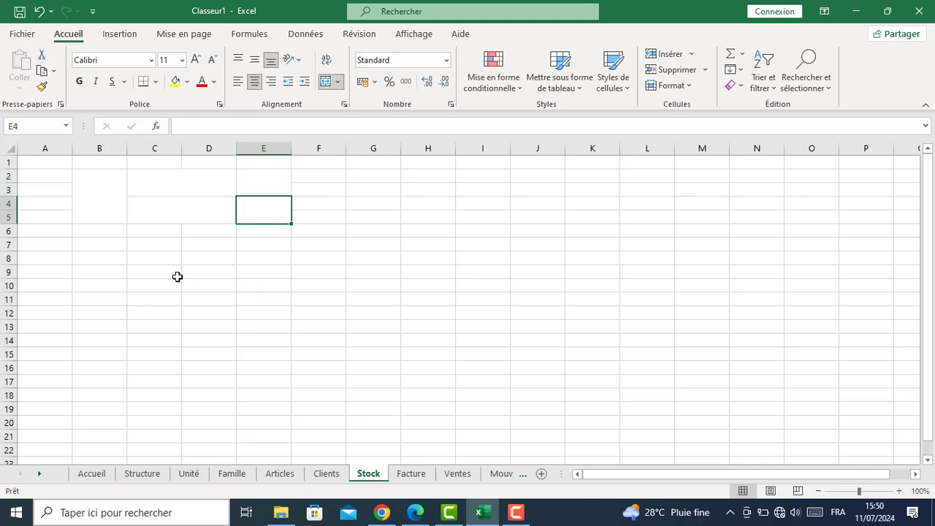
pyautogui.moveTo(92, 180); pyautogui.dragTo(260, 205)
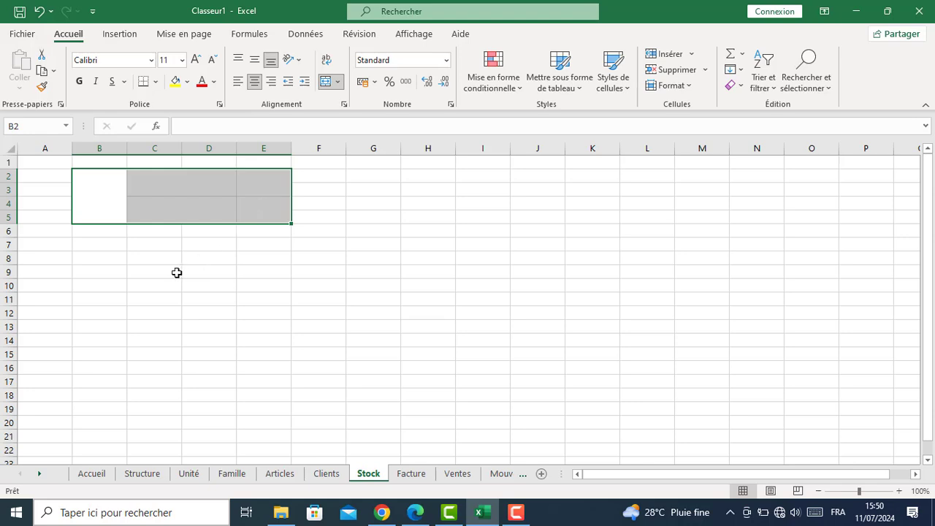
# Give B2:E7 black outline and inside borders through More Borders
pyautogui.click(128, 248)
pyautogui.moveTo(103, 181); pyautogui.dragTo(265, 246)
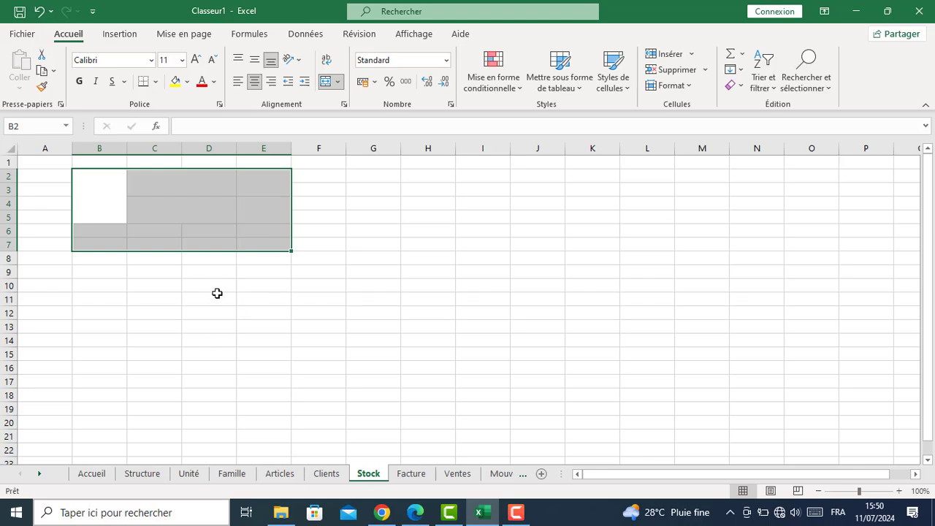
pyautogui.click(156, 82)
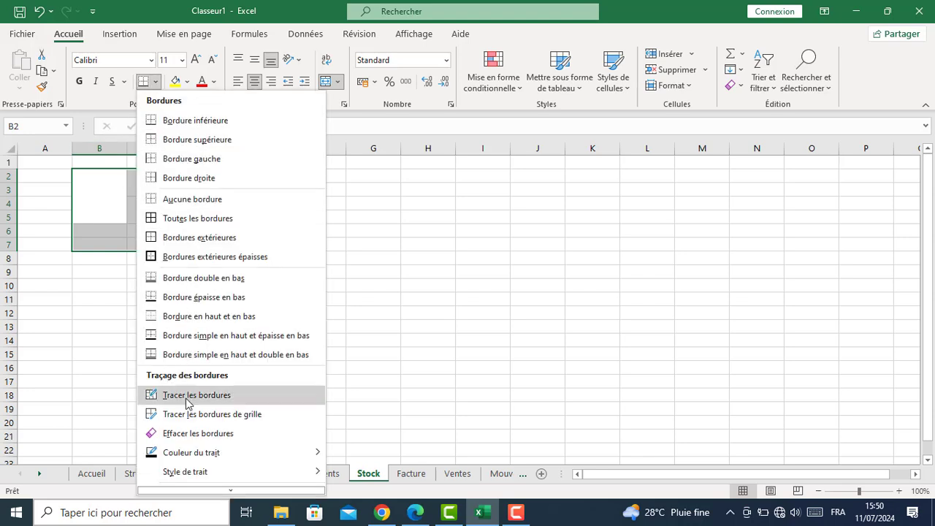
pyautogui.click(189, 484)
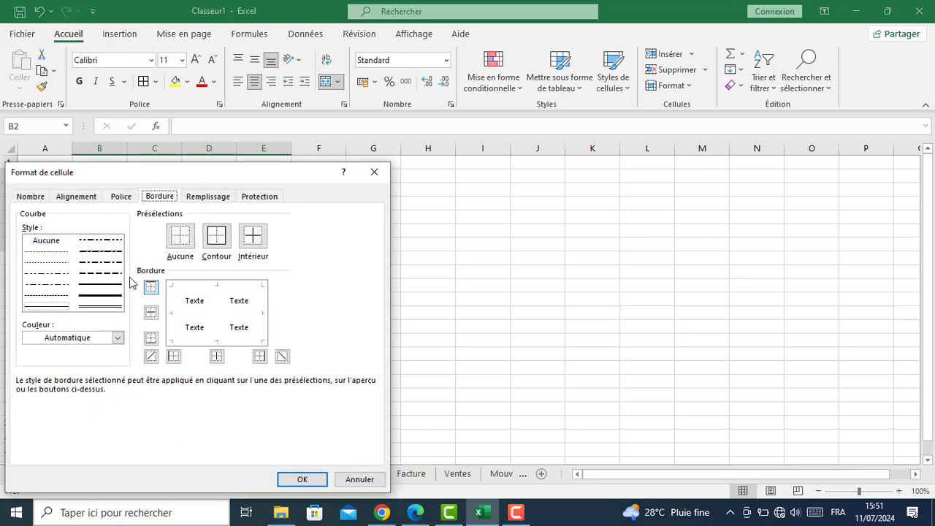
pyautogui.click(105, 289)
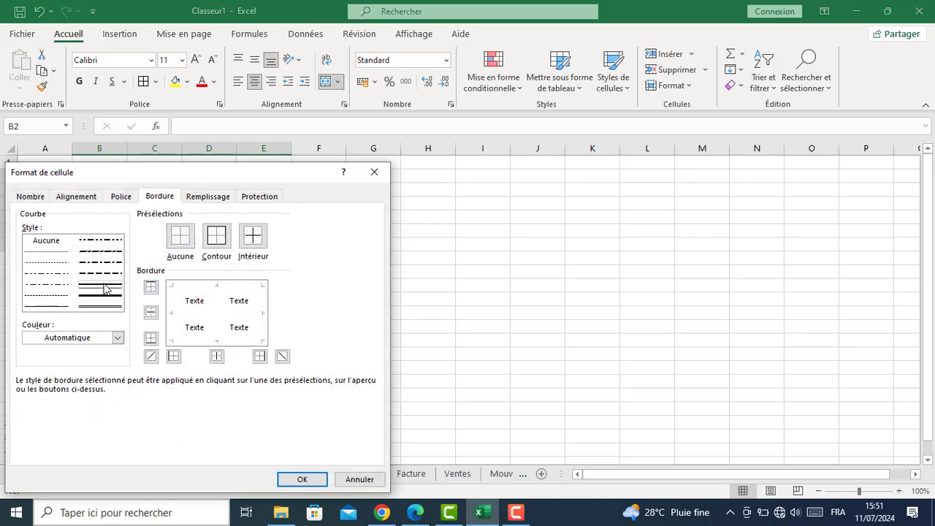
pyautogui.click(116, 337)
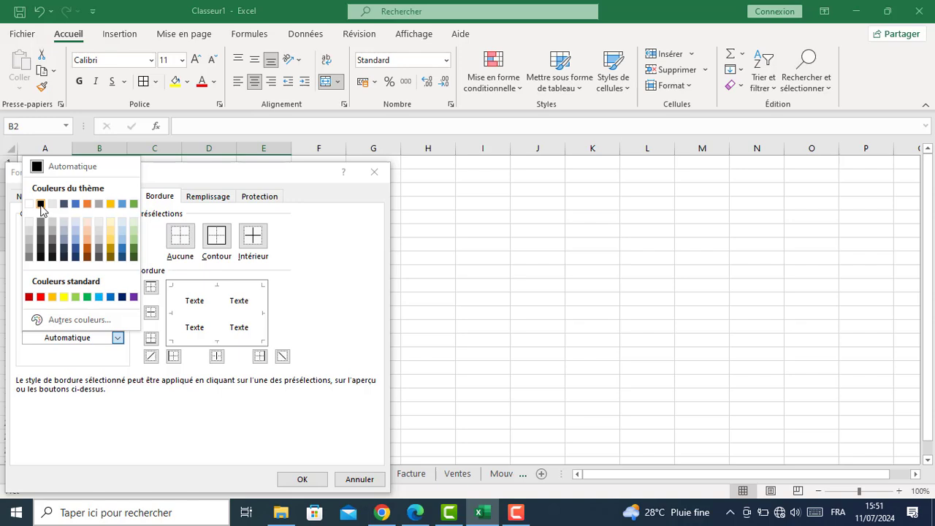
pyautogui.click(40, 204)
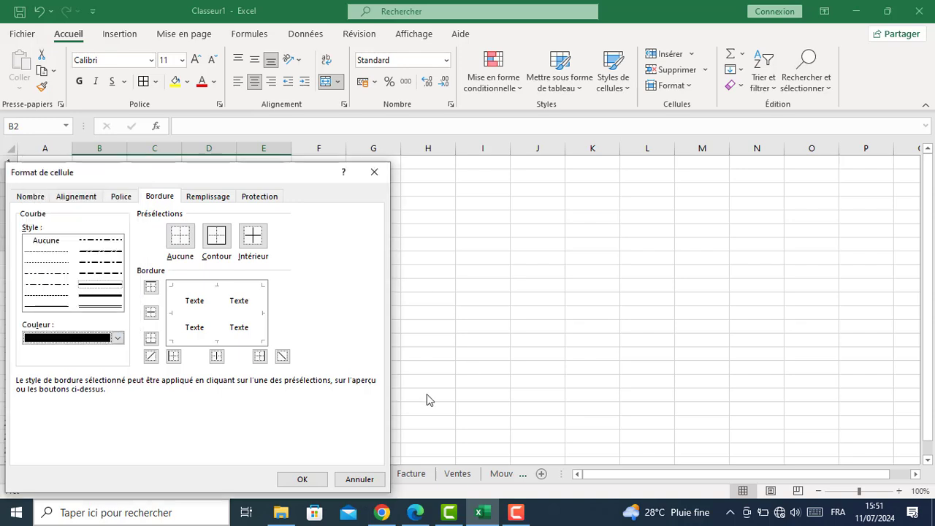
pyautogui.click(218, 241)
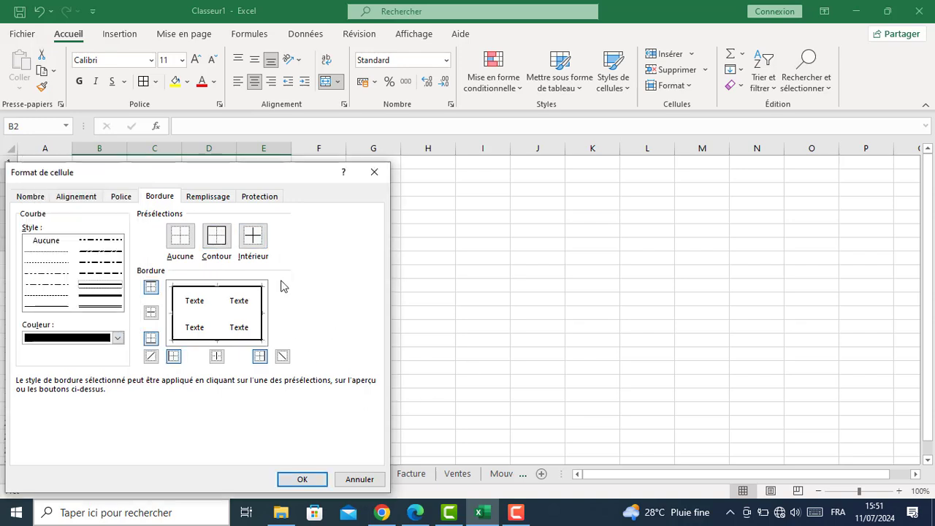
pyautogui.click(248, 251)
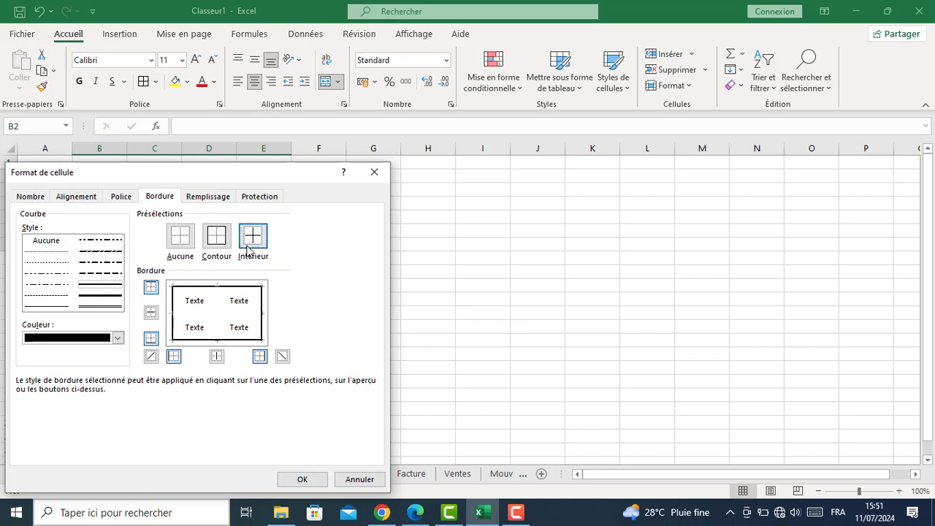
pyautogui.click(303, 477)
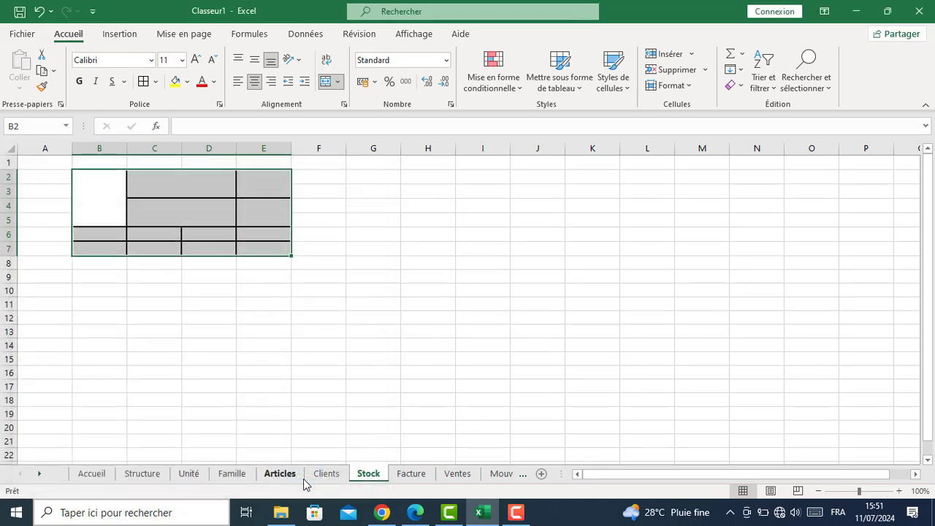
pyautogui.click(287, 303)
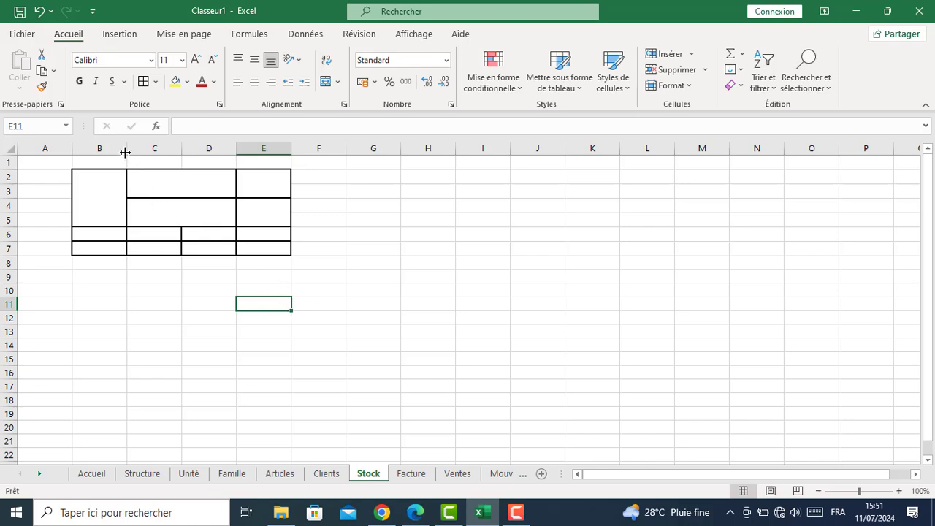
# Widen columns B, C and D to about 20.57, 19.29 and 20.43
pyautogui.moveTo(126, 148); pyautogui.dragTo(182, 158)
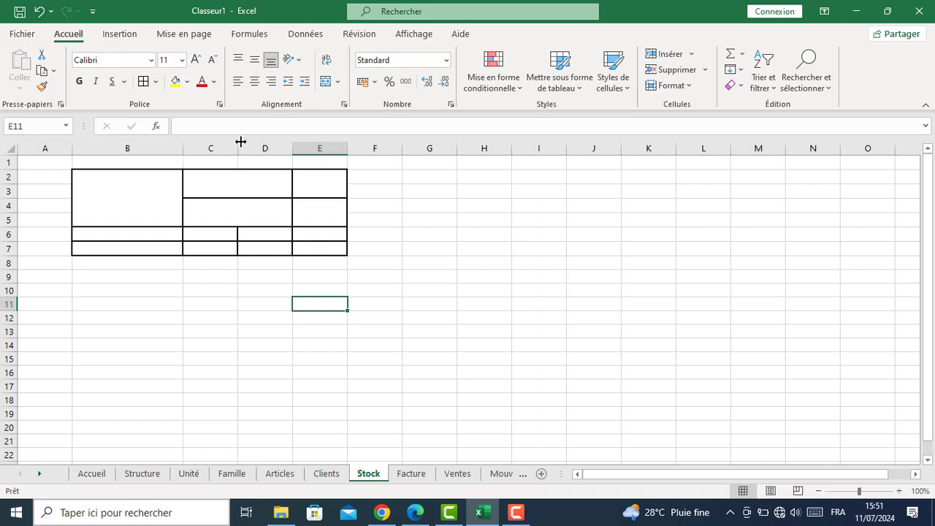
pyautogui.moveTo(238, 149); pyautogui.dragTo(290, 160)
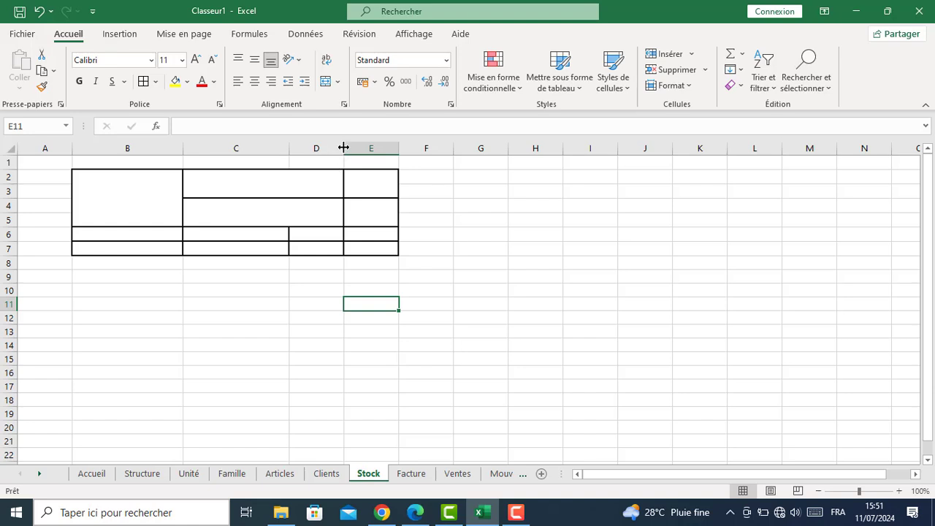
pyautogui.moveTo(344, 149); pyautogui.dragTo(397, 152)
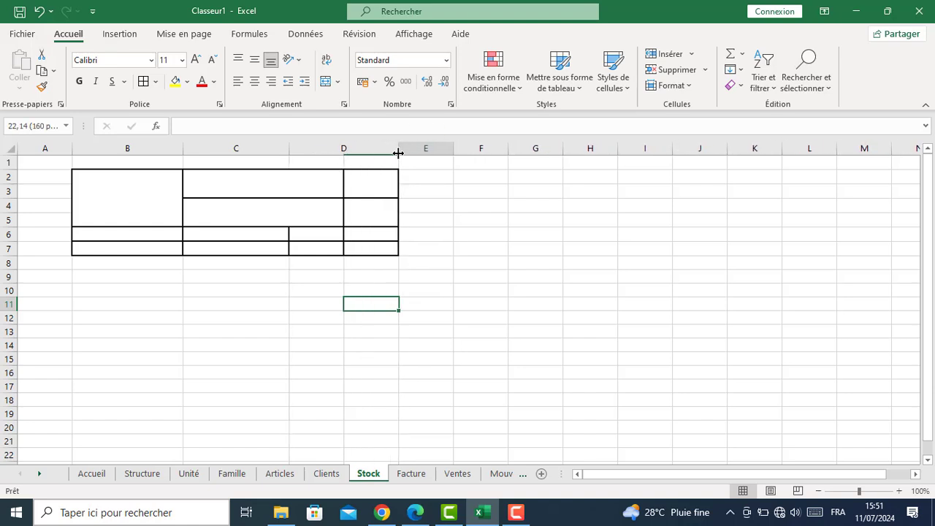
pyautogui.click(127, 203)
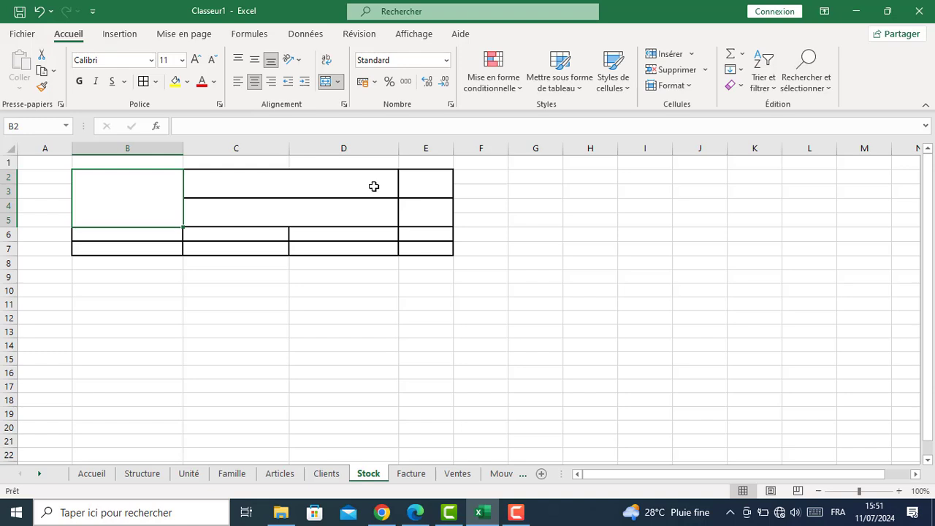
# Type the title 'Quicaillerie Le GRAND' in B2 and 'STOCK' in C2
pyautogui.write('Qui')
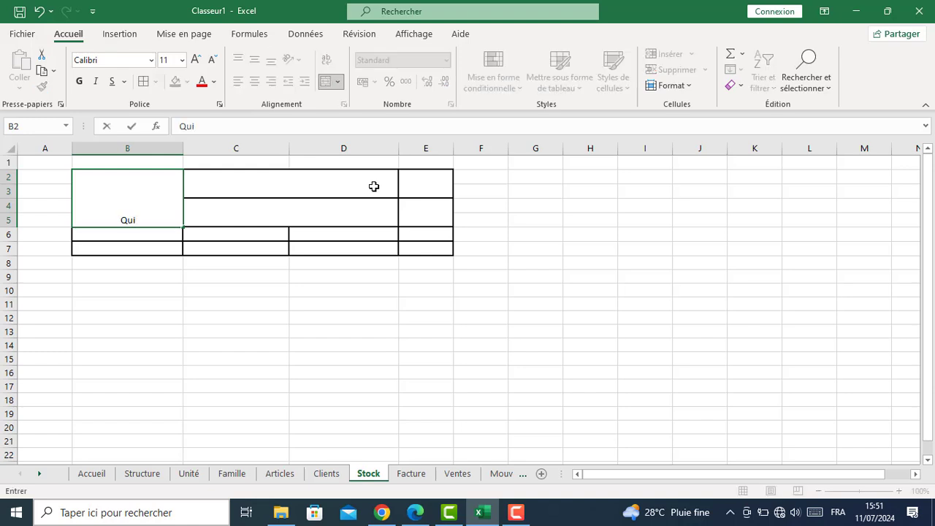
pyautogui.write('caillerie')
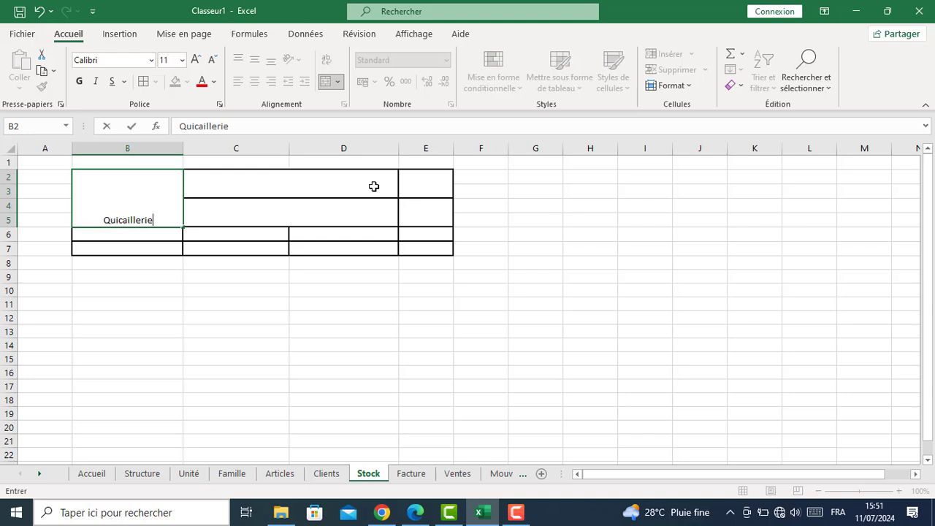
pyautogui.write(' Le GRAND')
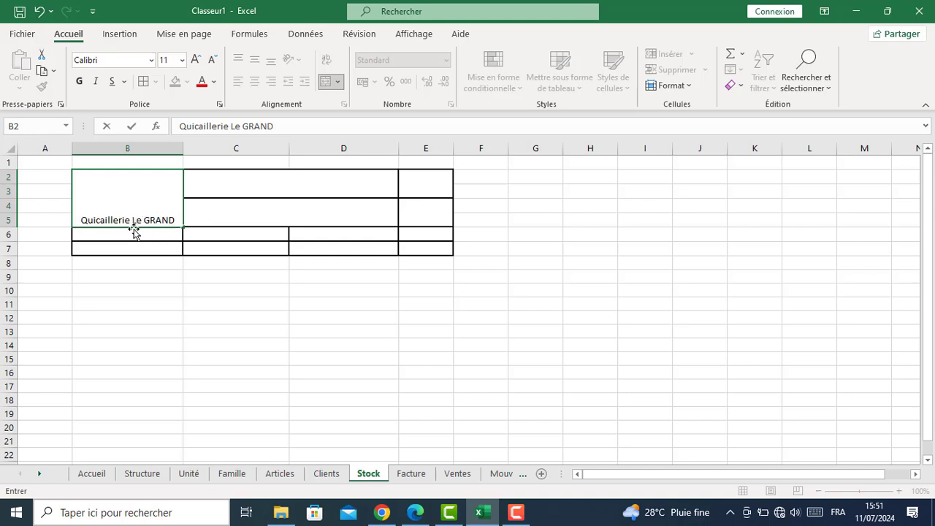
pyautogui.click(274, 183)
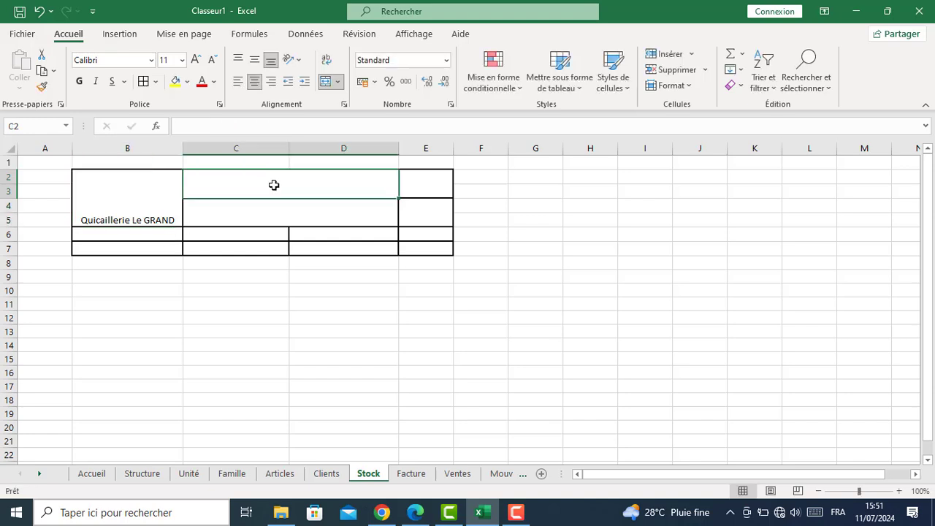
pyautogui.write('S')
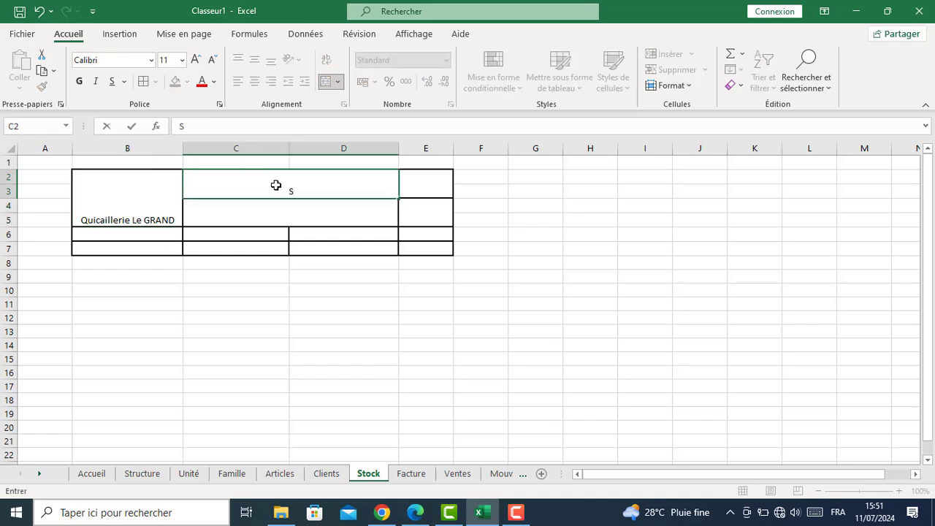
pyautogui.write('TOCK')
pyautogui.click(289, 215)
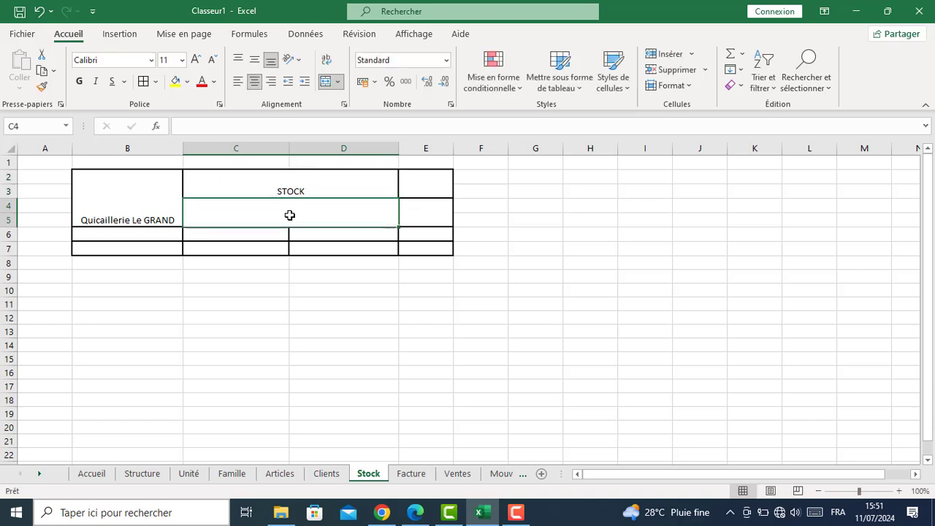
# Enter 'Suivi de Stock' in C4 and 'Date:' in E2
pyautogui.write('SUIVI DE')
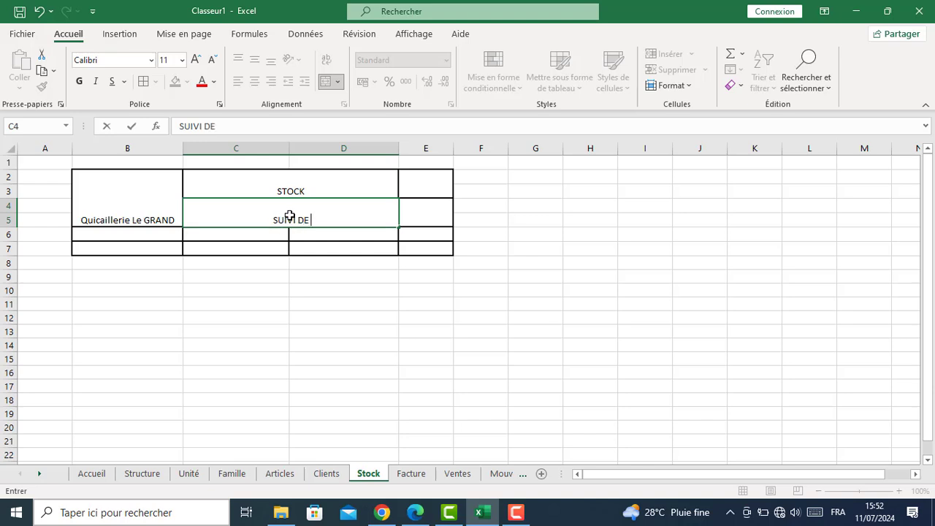
pyautogui.press('BackSpace')
pyautogui.press('BackSpace')
pyautogui.press('BackSpace')
pyautogui.press('BackSpace')
pyautogui.press('BackSpace')
pyautogui.press('BackSpace')
pyautogui.press('BackSpace')
pyautogui.write('uivi de Stock')
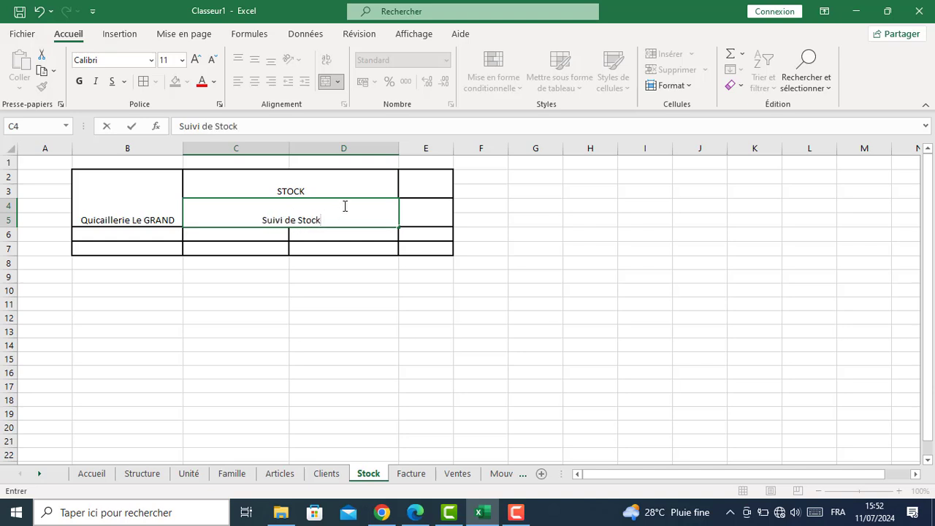
pyautogui.click(428, 187)
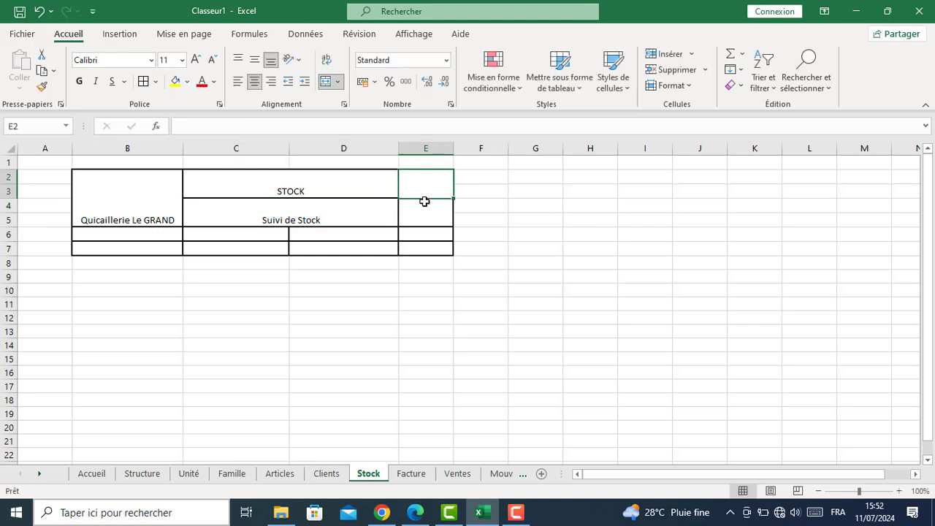
pyautogui.write('Da')
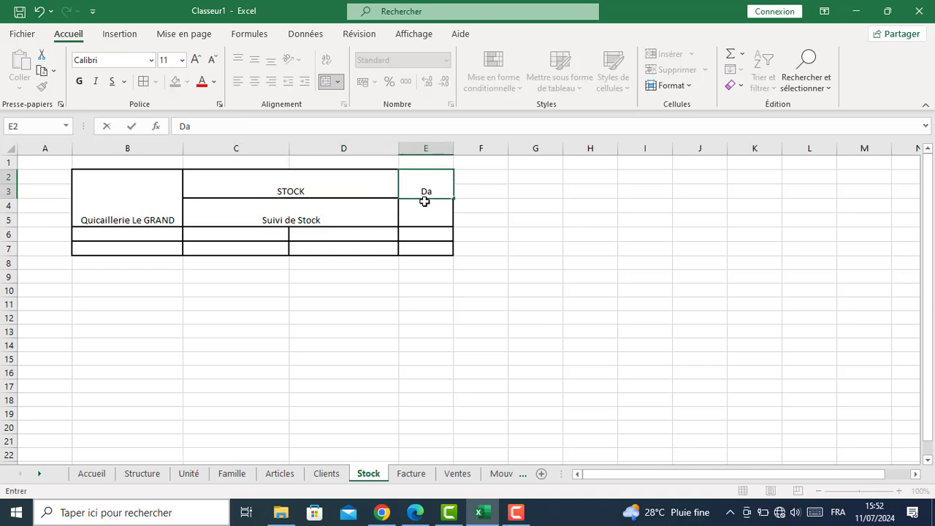
pyautogui.write('te:')
pyautogui.press('Return')
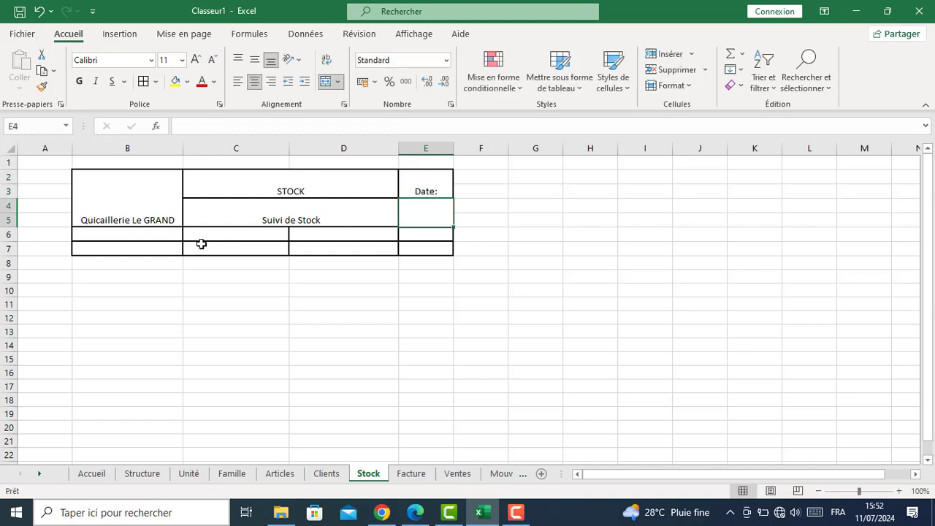
# Enter the headings Référence, Article, Unité and Quantité in B6:E6
pyautogui.click(118, 249)
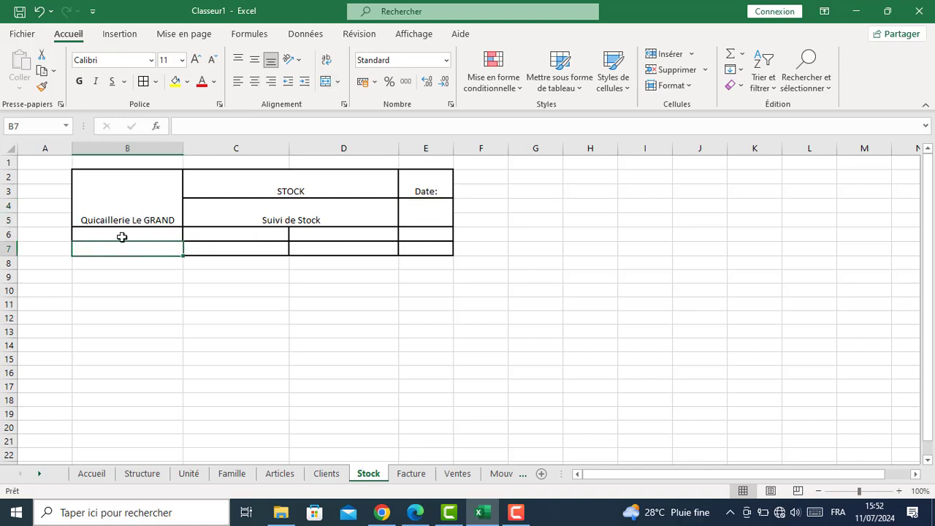
pyautogui.click(122, 237)
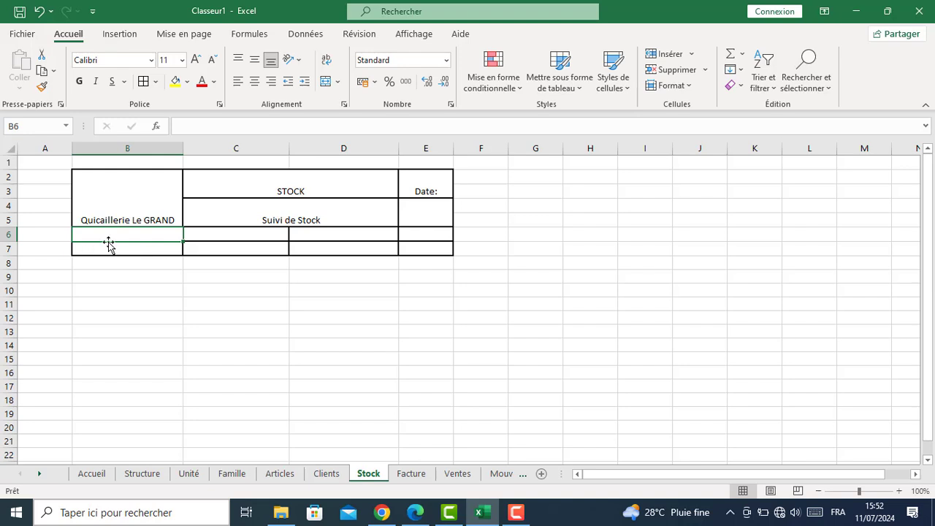
pyautogui.write('Article')
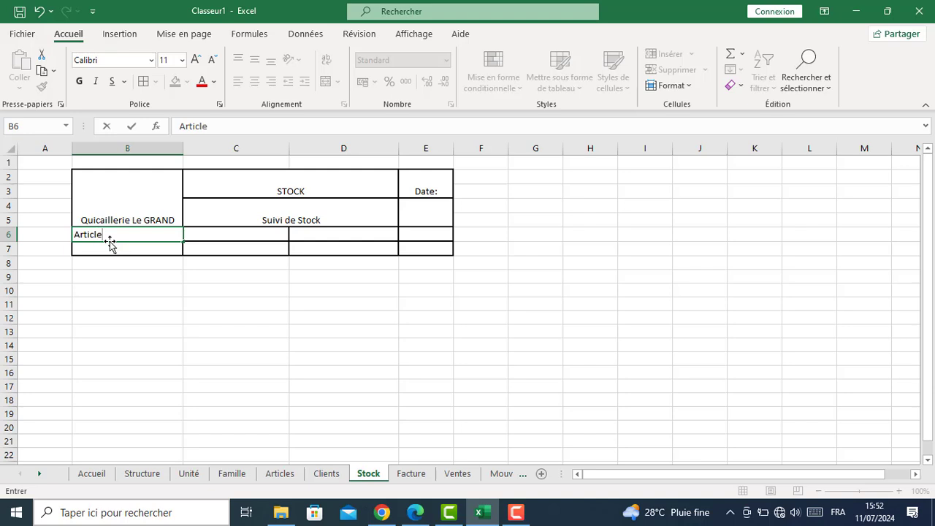
pyautogui.press('Tab')
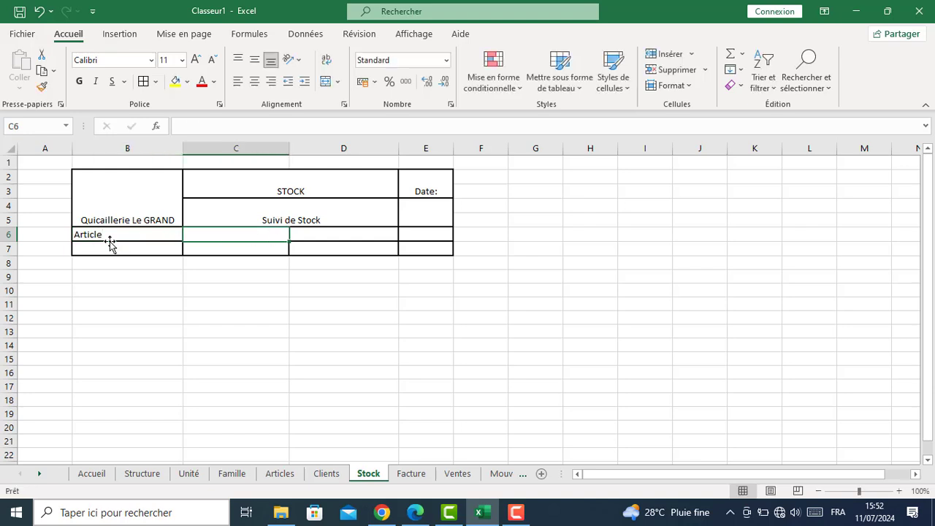
pyautogui.click(109, 239)
pyautogui.write('Ré')
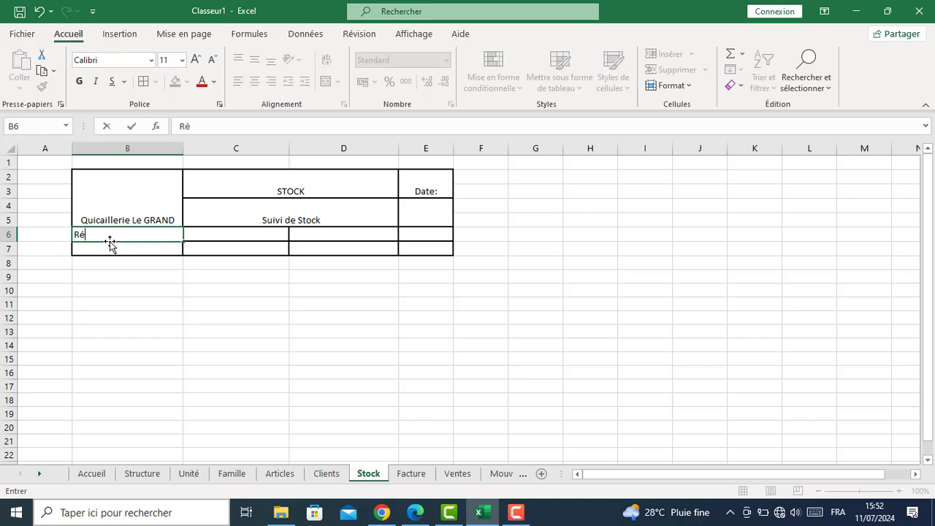
pyautogui.write('férence')
pyautogui.press('Tab')
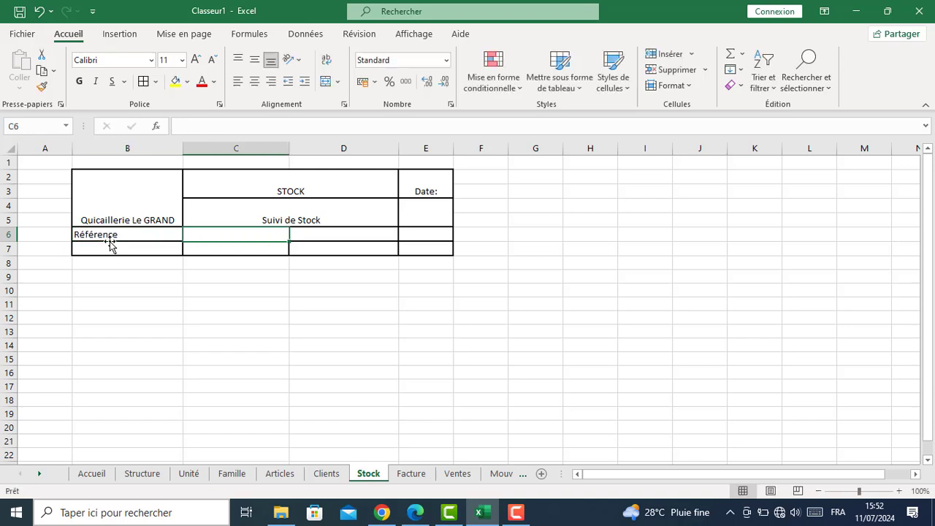
pyautogui.write('Article')
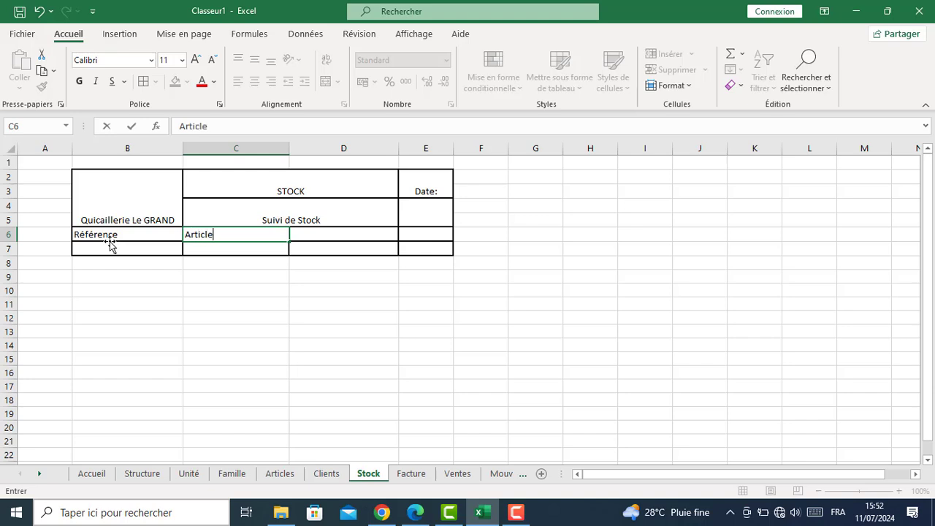
pyautogui.press('Tab')
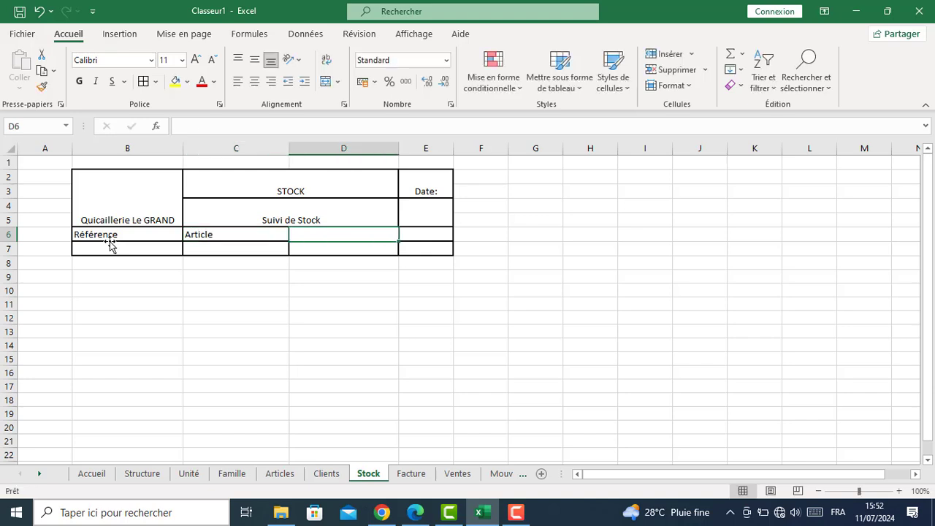
pyautogui.write('Unité')
pyautogui.press('Tab')
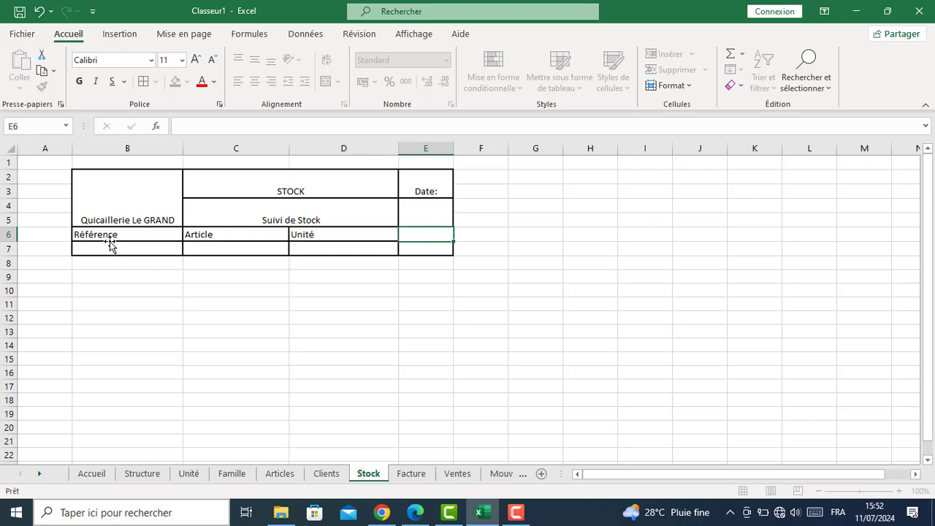
pyautogui.write('Qu')
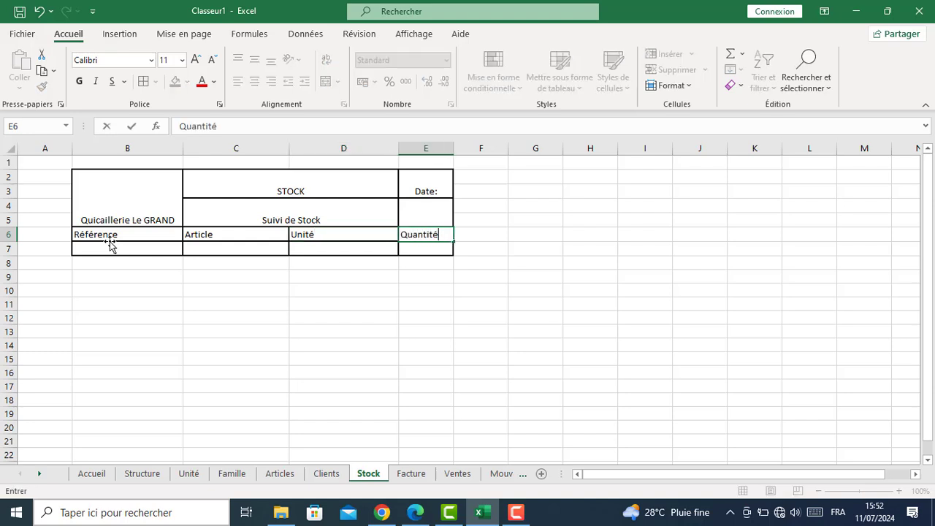
pyautogui.write('antité')
pyautogui.press('Return')
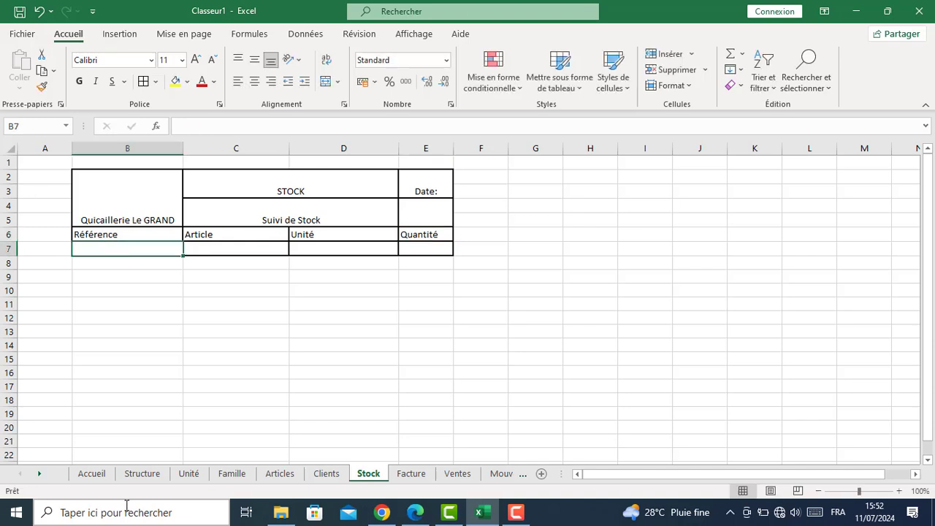
# Clear the formats, including borders, from row 7 cells B7:E7
pyautogui.click(115, 370)
pyautogui.moveTo(95, 248); pyautogui.dragTo(429, 251)
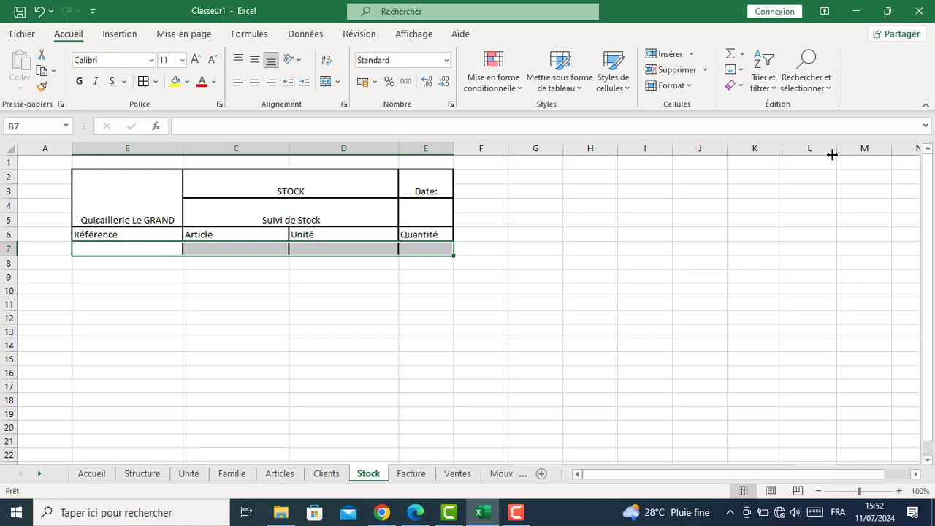
pyautogui.click(735, 85)
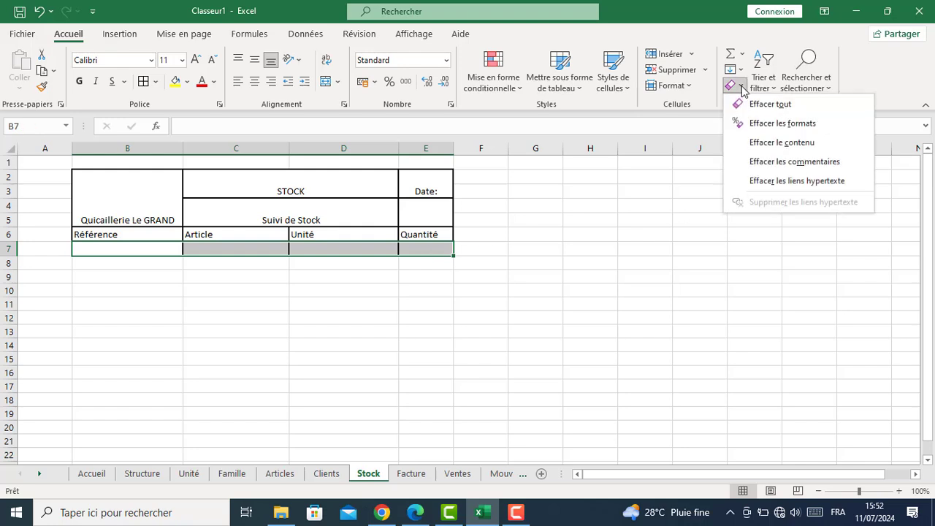
pyautogui.click(753, 123)
pyautogui.click(374, 321)
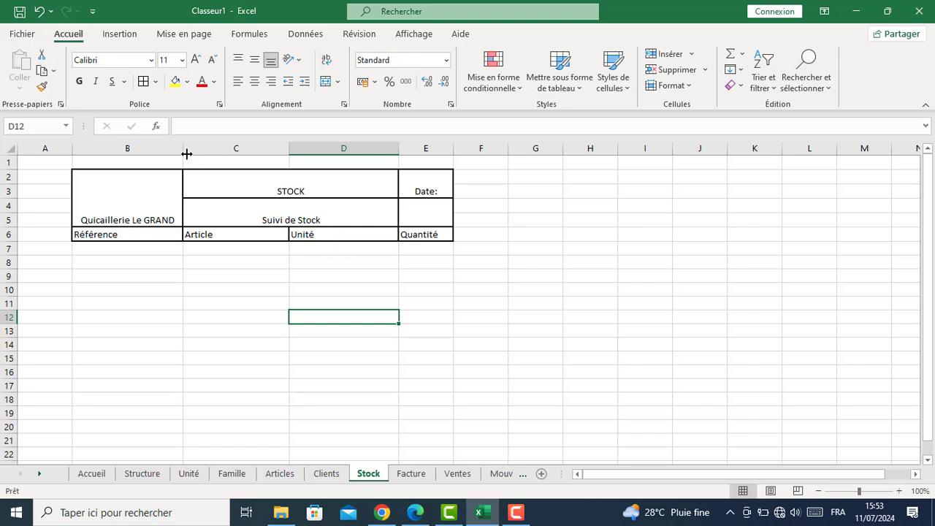
# Drag the borders of columns B, C and E wider
pyautogui.moveTo(182, 148); pyautogui.dragTo(186, 150)
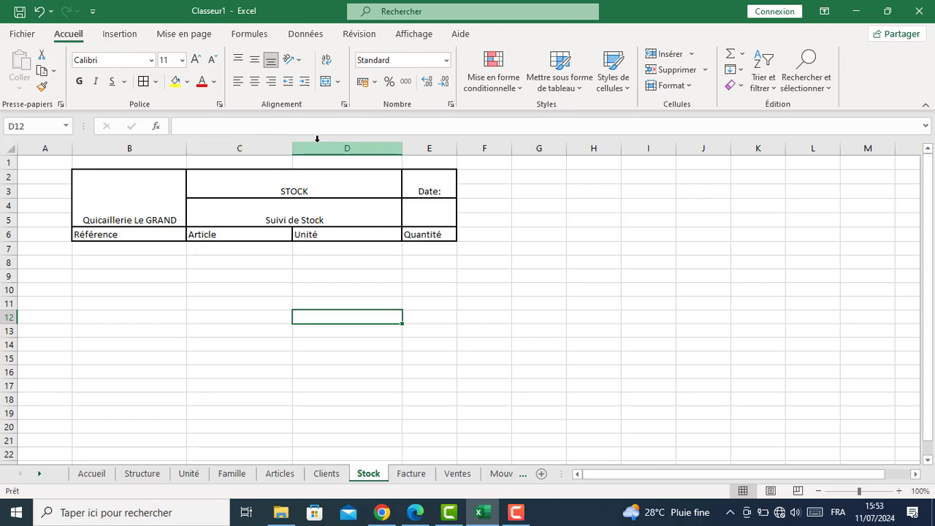
pyautogui.moveTo(293, 142); pyautogui.dragTo(320, 147)
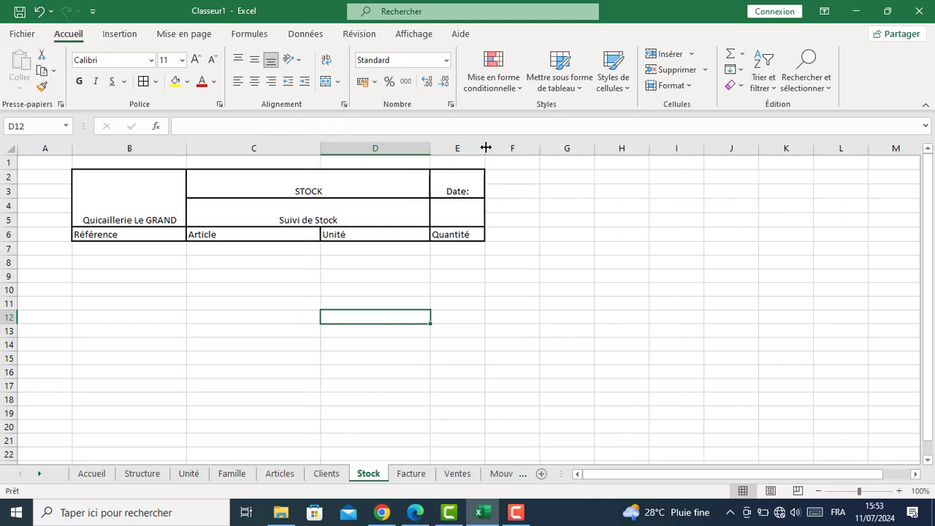
pyautogui.moveTo(484, 146); pyautogui.dragTo(493, 145)
# Enlarge the shop-name title and break it onto two lines before 'Le'
pyautogui.click(125, 201)
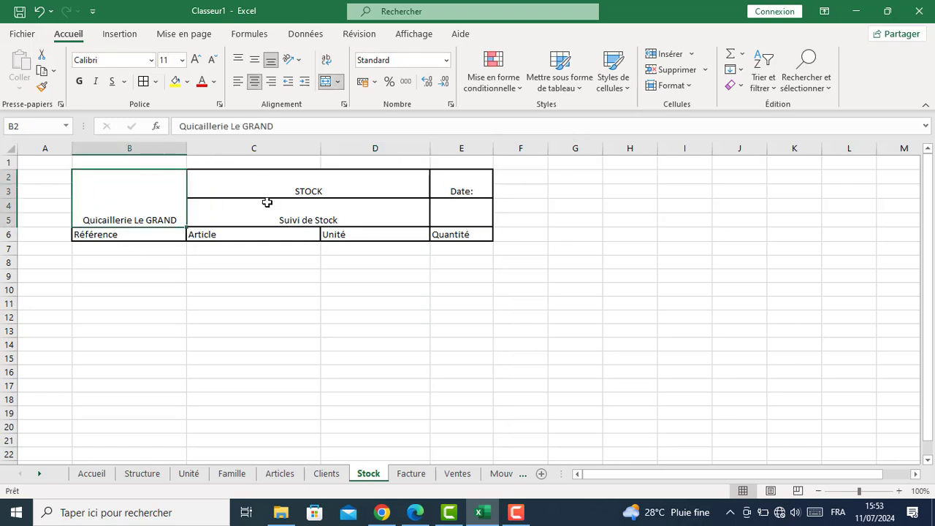
pyautogui.click(195, 60)
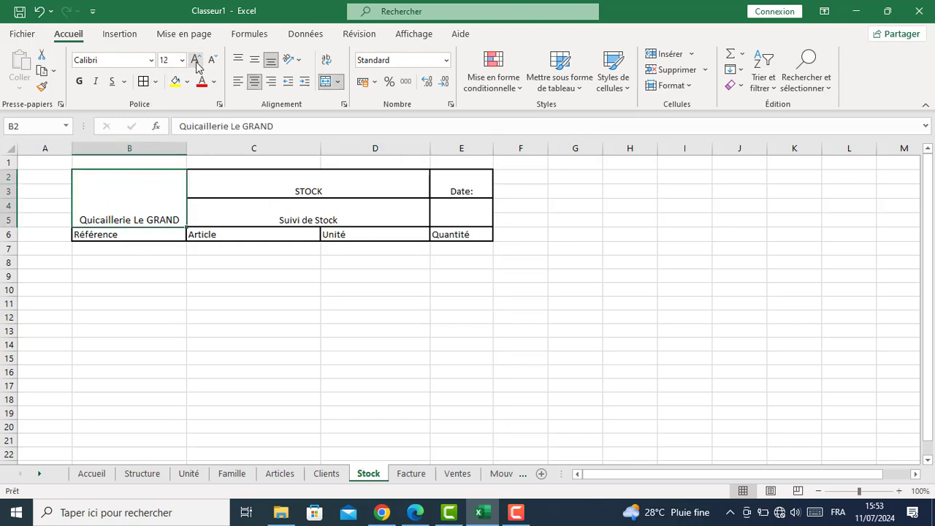
pyautogui.click(195, 60)
pyautogui.click(195, 60)
pyautogui.click(195, 60)
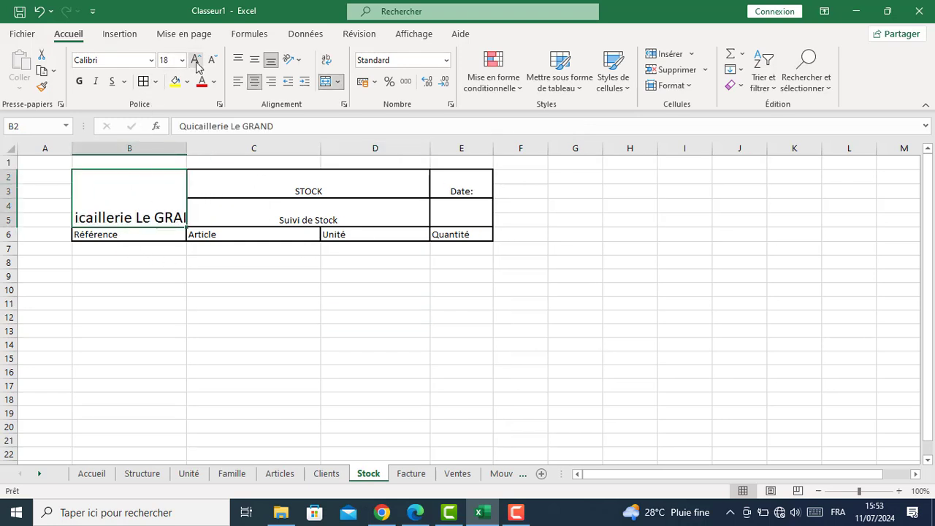
pyautogui.doubleClick(134, 218)
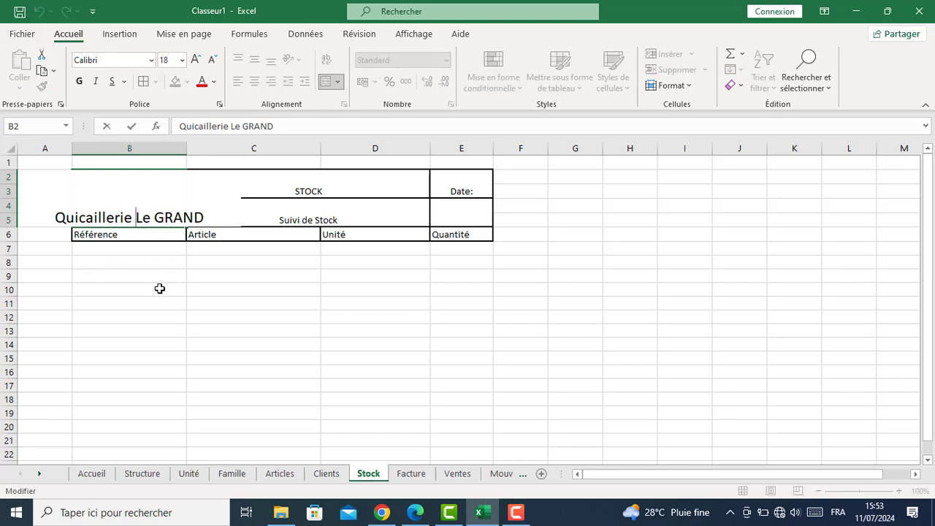
pyautogui.hotkey('alt', 'Return')
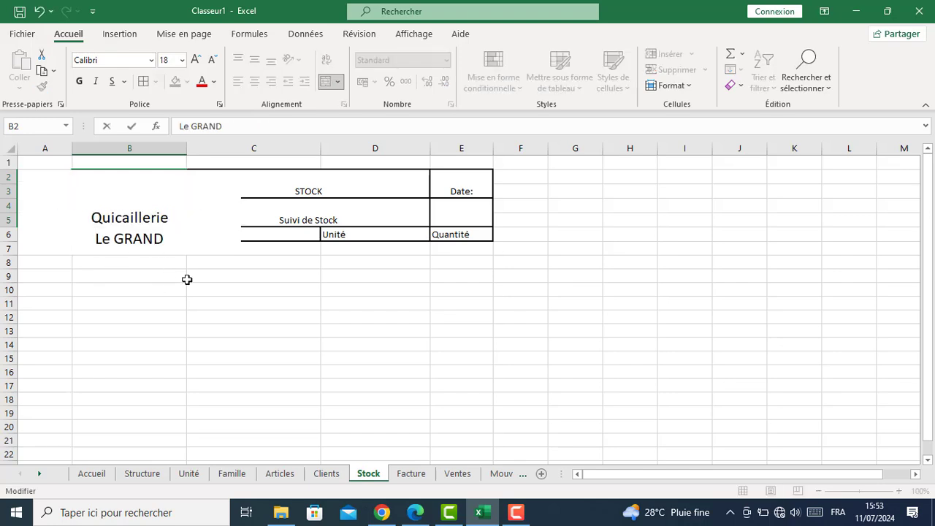
pyautogui.click(187, 286)
# Bring the title to size 20 and centre it vertically
pyautogui.click(158, 205)
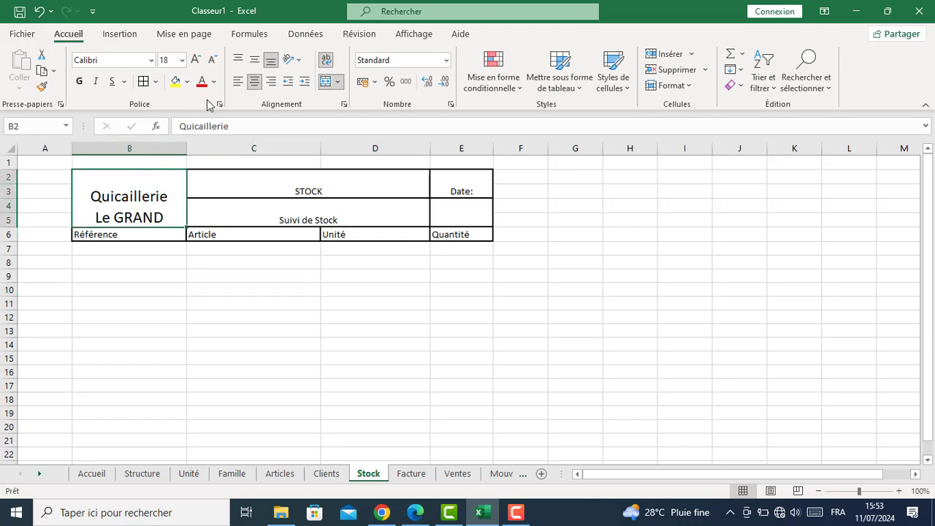
pyautogui.click(195, 60)
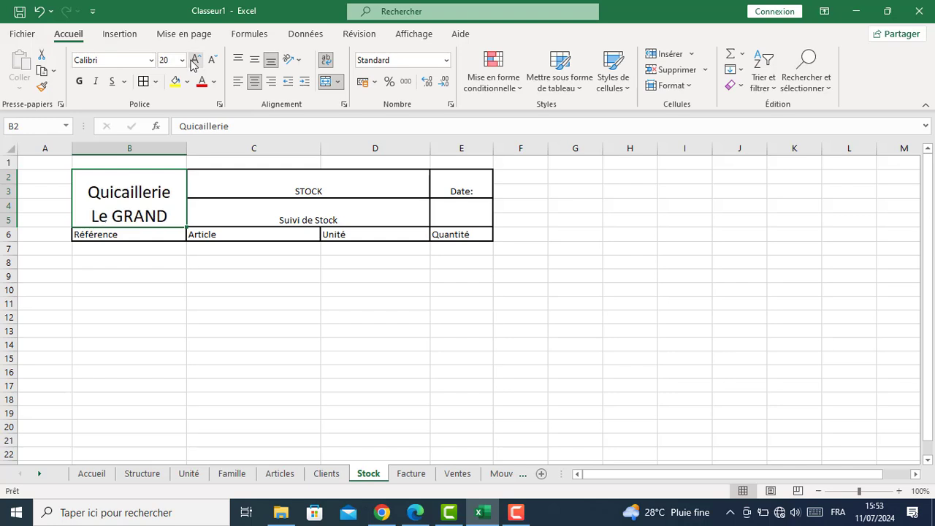
pyautogui.click(254, 60)
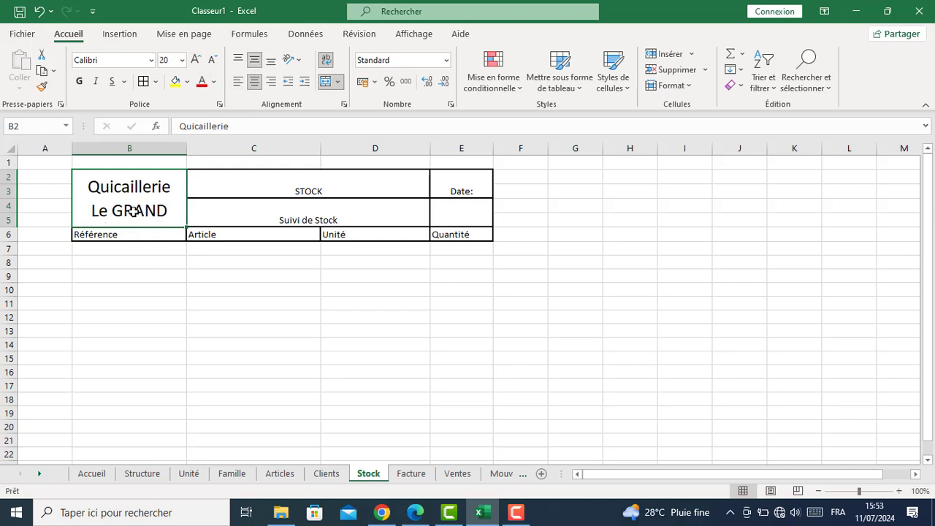
pyautogui.click(296, 184)
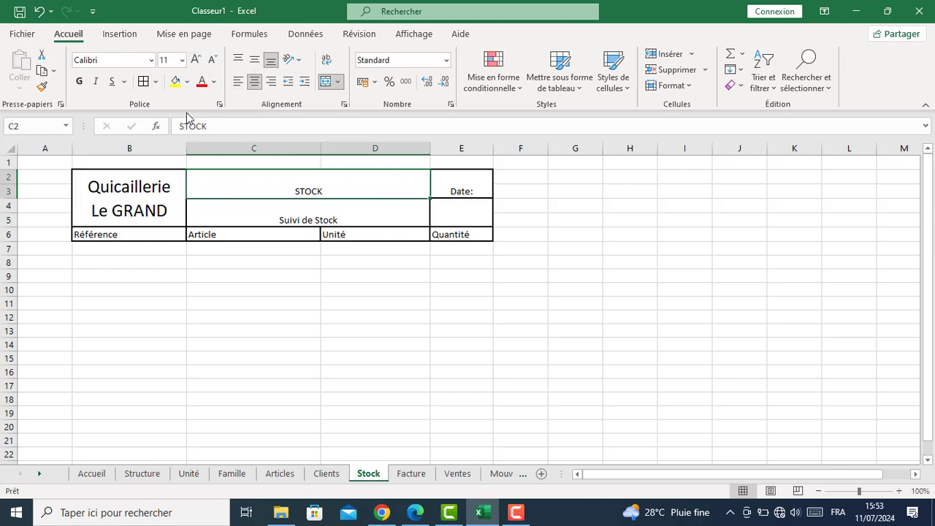
# Increase the STOCK title's font size to 26
pyautogui.click(195, 60)
pyautogui.click(195, 60)
pyautogui.click(152, 210)
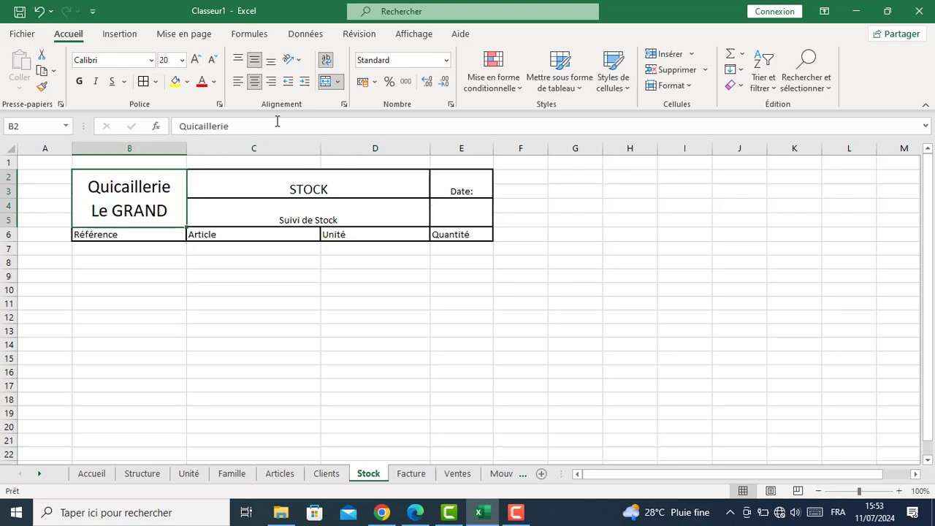
pyautogui.click(310, 202)
pyautogui.click(309, 184)
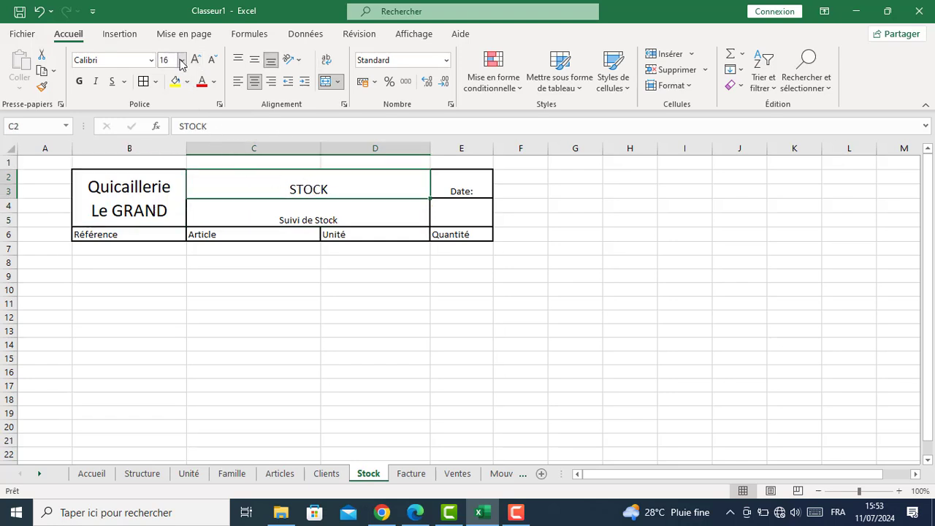
pyautogui.click(195, 60)
pyautogui.click(195, 60)
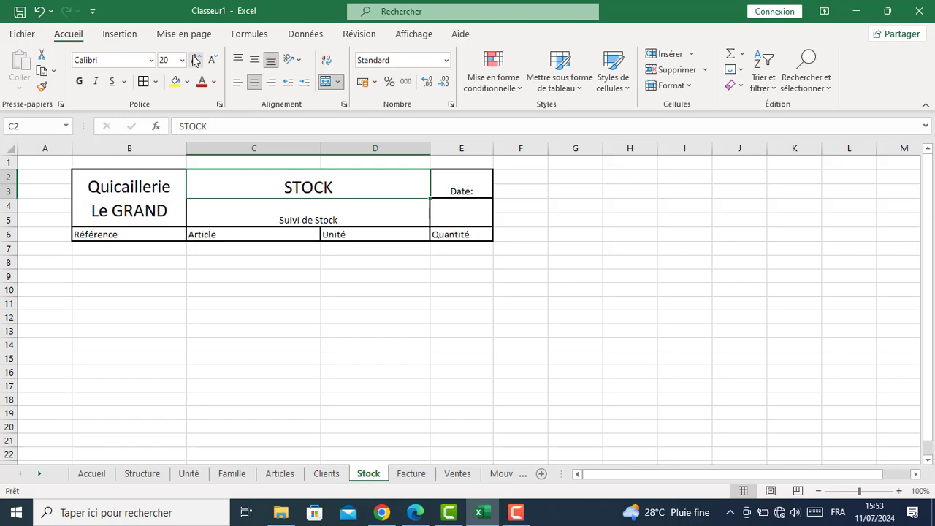
pyautogui.click(195, 59)
pyautogui.click(195, 60)
pyautogui.click(195, 60)
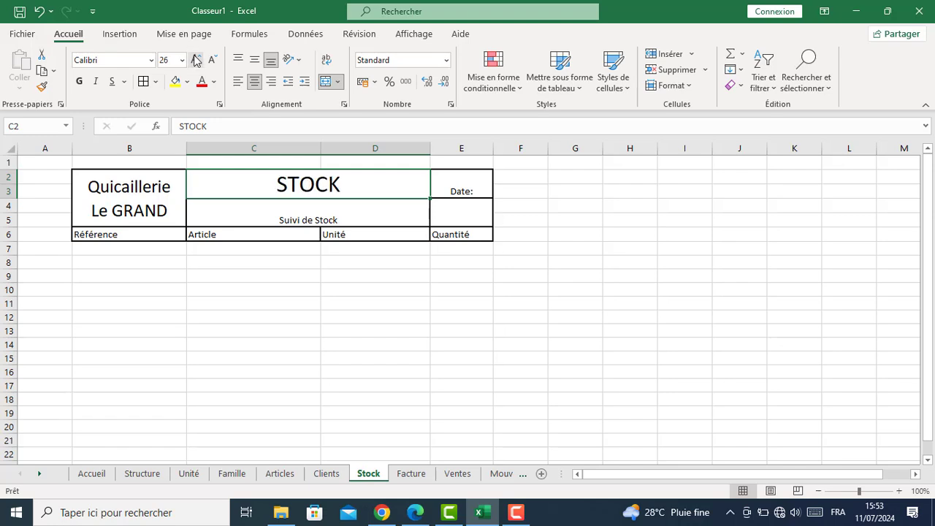
# Increase the Suivi de Stock subtitle's font size to 26
pyautogui.click(295, 214)
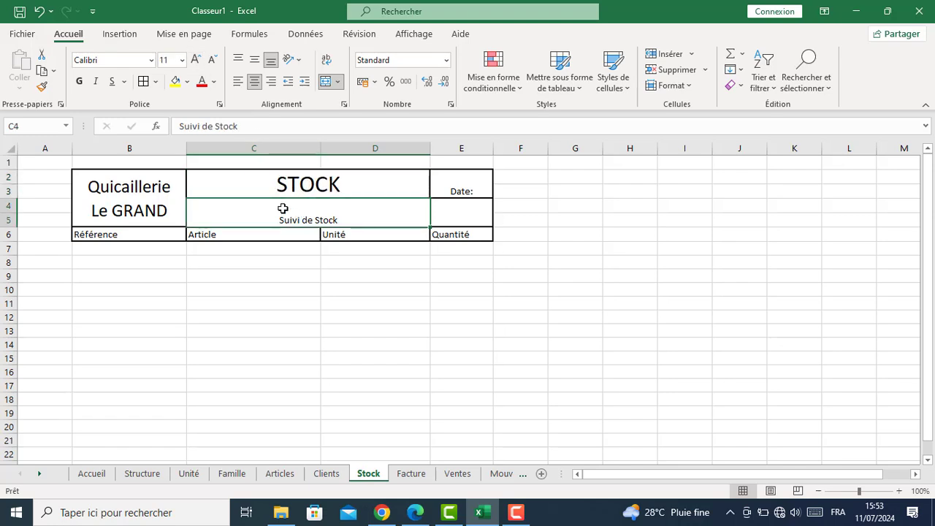
pyautogui.click(195, 60)
pyautogui.click(195, 60)
pyautogui.click(195, 60)
pyautogui.click(195, 60)
pyautogui.click(195, 60)
pyautogui.click(195, 60)
pyautogui.click(195, 60)
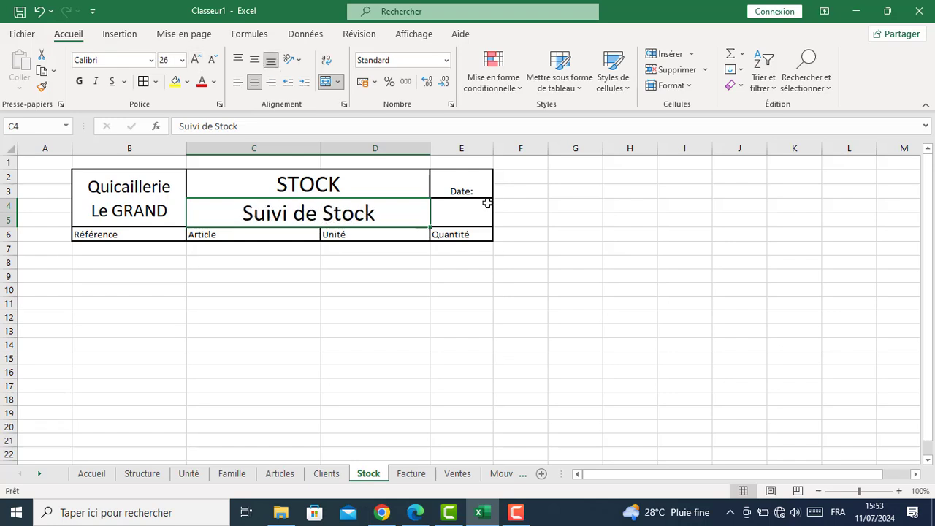
# Increase the Date: label's font size to 24
pyautogui.click(440, 192)
pyautogui.click(195, 60)
pyautogui.click(195, 60)
pyautogui.click(195, 60)
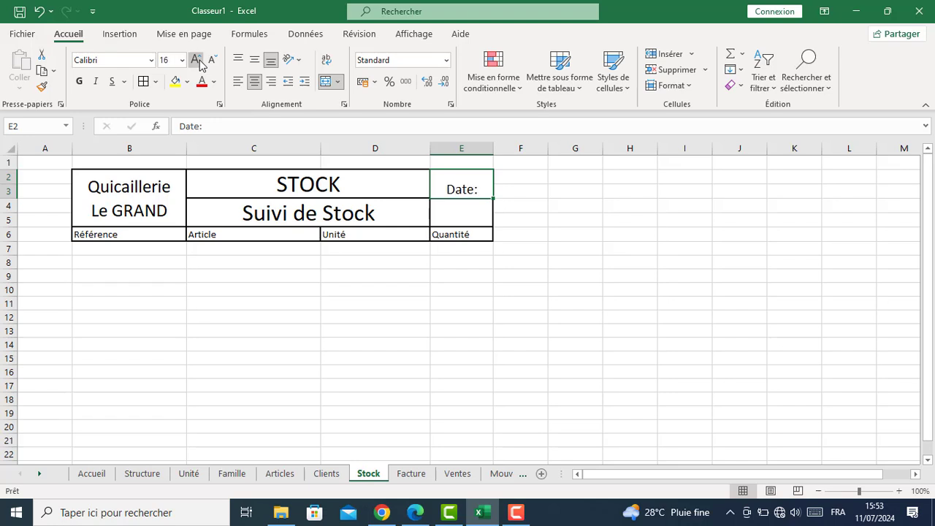
pyautogui.click(195, 60)
pyautogui.click(195, 60)
pyautogui.click(195, 60)
pyautogui.click(195, 60)
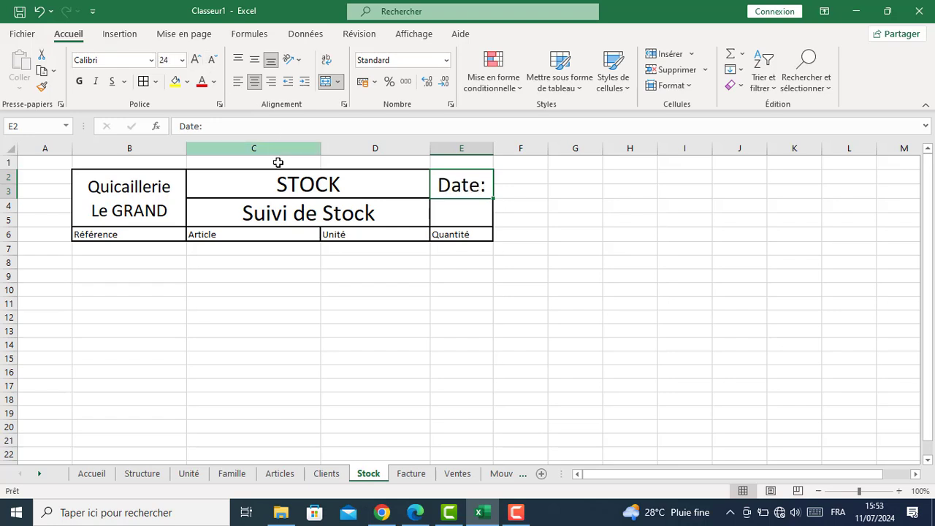
pyautogui.click(124, 234)
pyautogui.moveTo(185, 232); pyautogui.dragTo(436, 235)
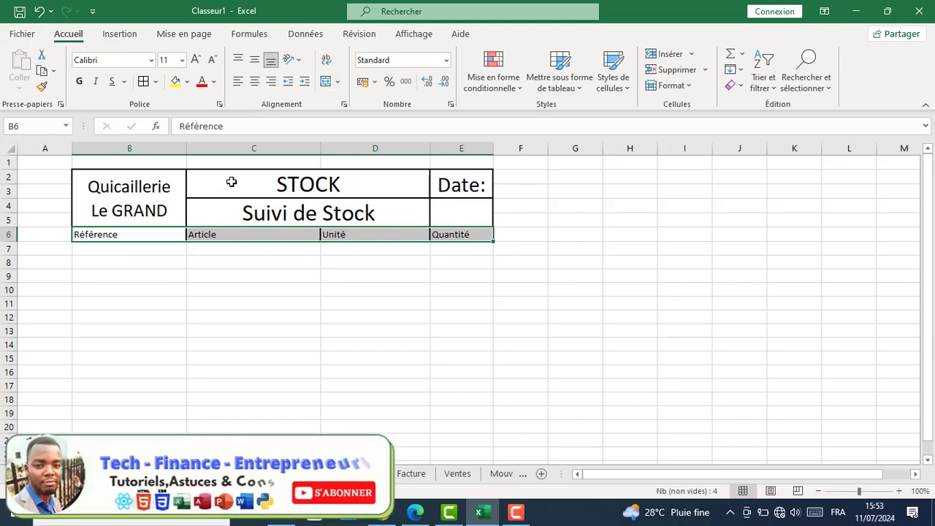
# Make headings B6:E6 size 12, centred horizontally and vertically
pyautogui.click(195, 60)
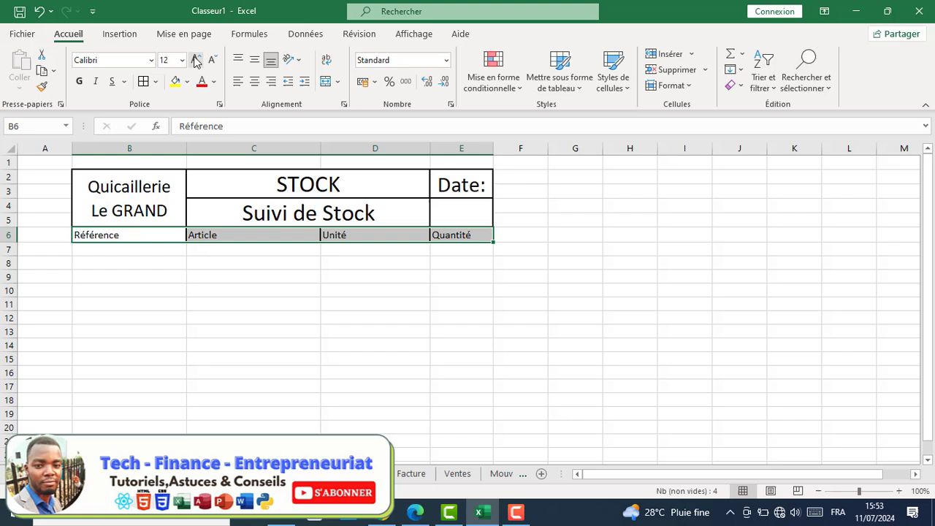
pyautogui.click(254, 81)
pyautogui.click(257, 61)
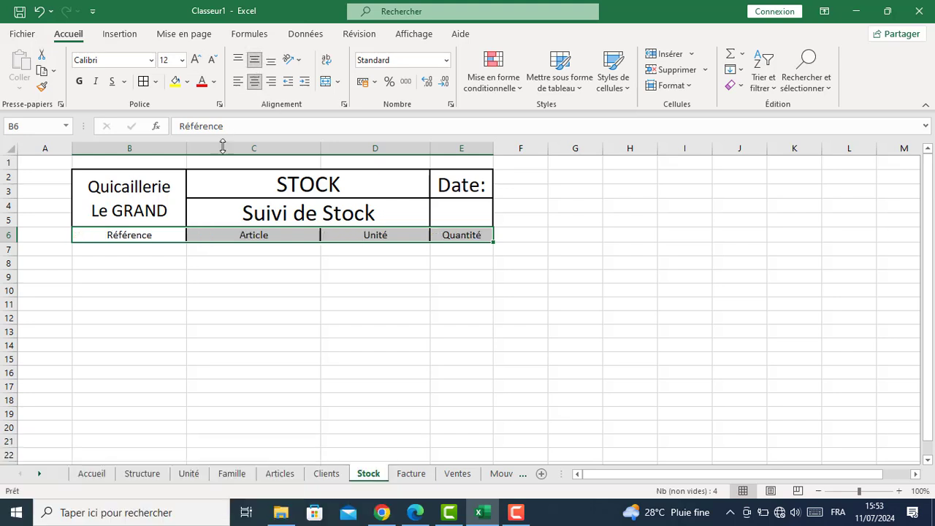
# Centre the Date: label vertically in its merged cell
pyautogui.click(174, 186)
pyautogui.click(243, 180)
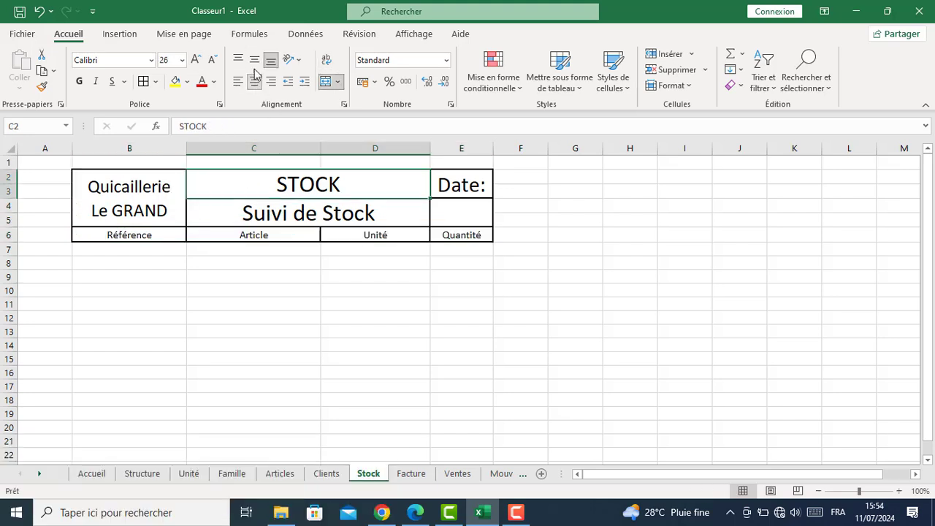
pyautogui.click(450, 187)
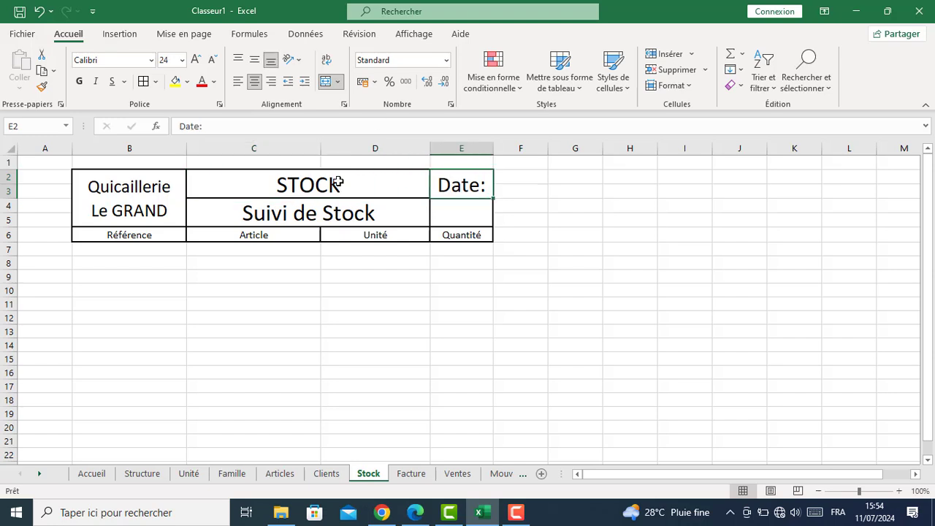
pyautogui.click(254, 61)
pyautogui.click(345, 224)
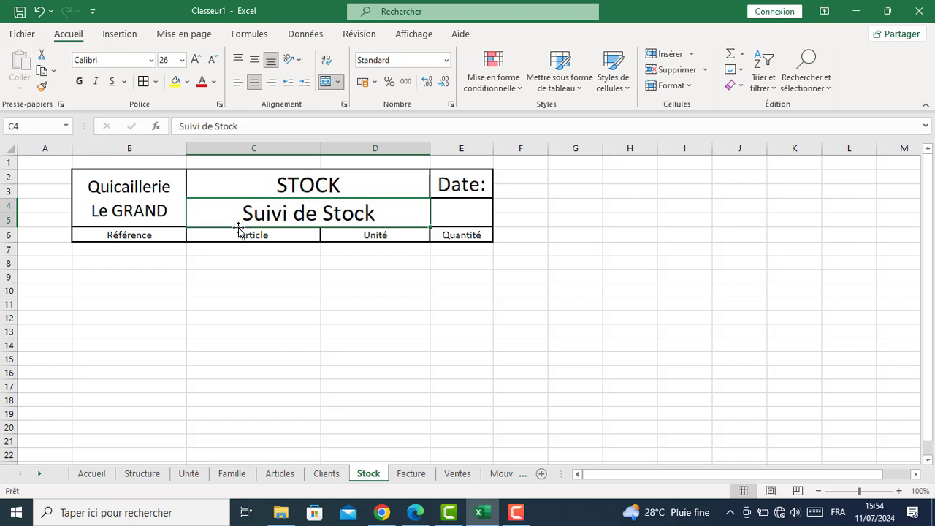
# Set the Quicaillerie Le GRAND title to Bahnschrift SemiBold
pyautogui.click(164, 189)
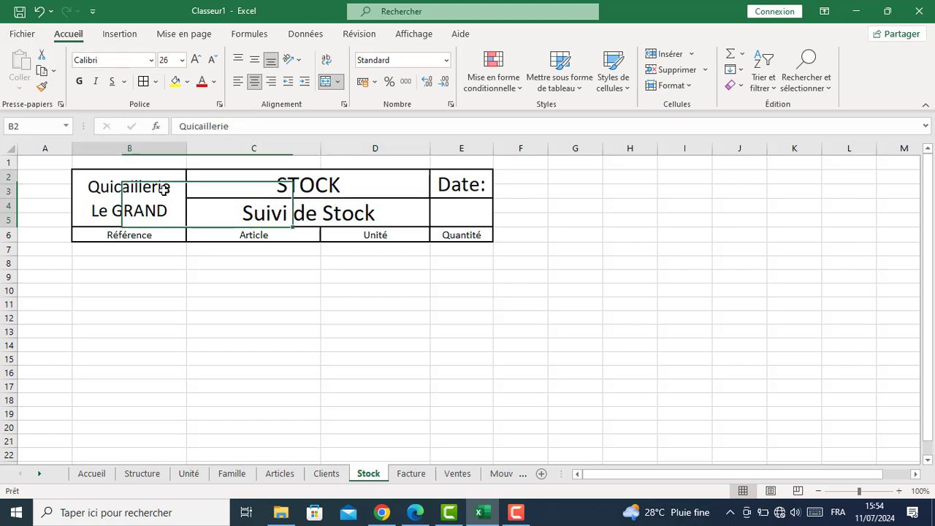
pyautogui.click(151, 61)
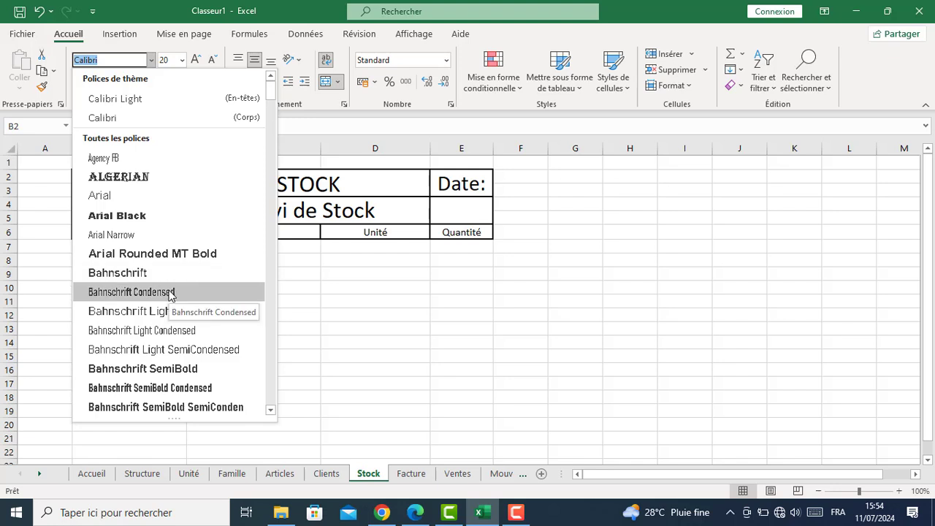
pyautogui.click(172, 368)
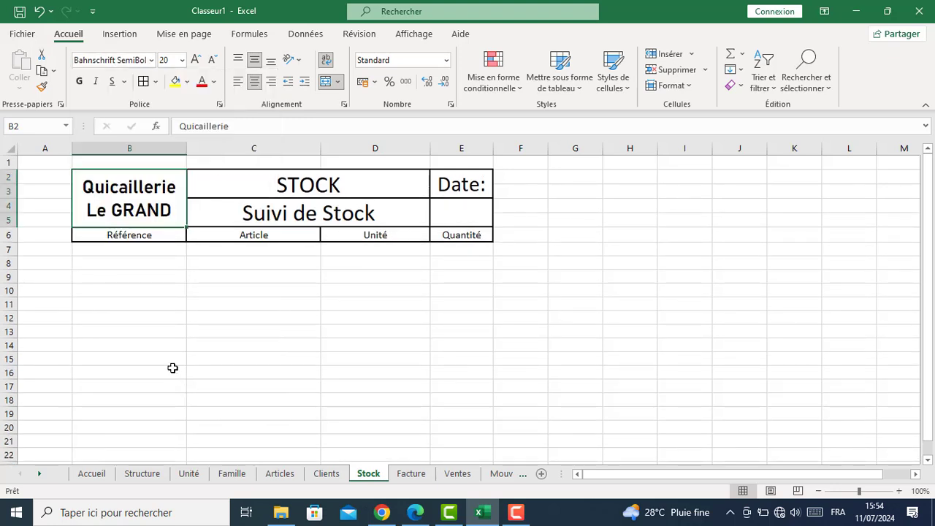
# Apply Bahnschrift SemiBold to the STOCK title by pasting the font name
pyautogui.click(153, 192)
pyautogui.click(117, 64)
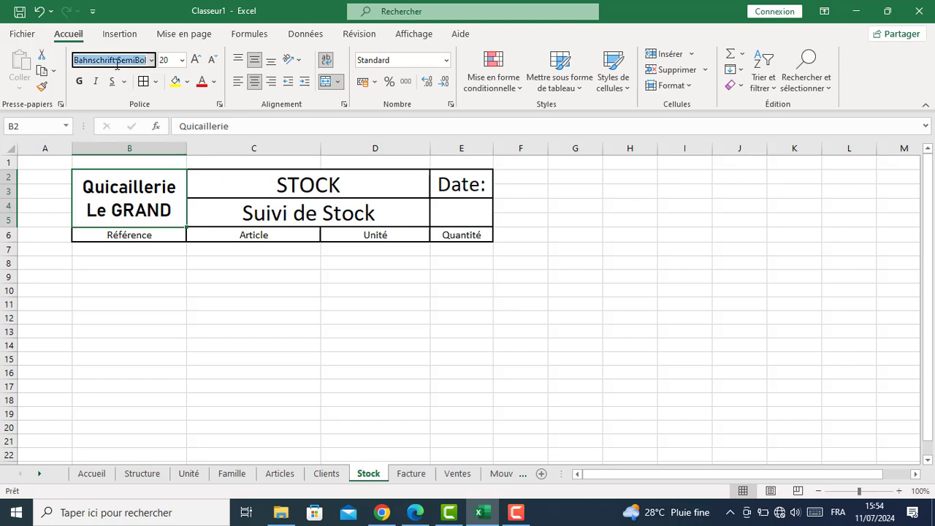
pyautogui.click(249, 194)
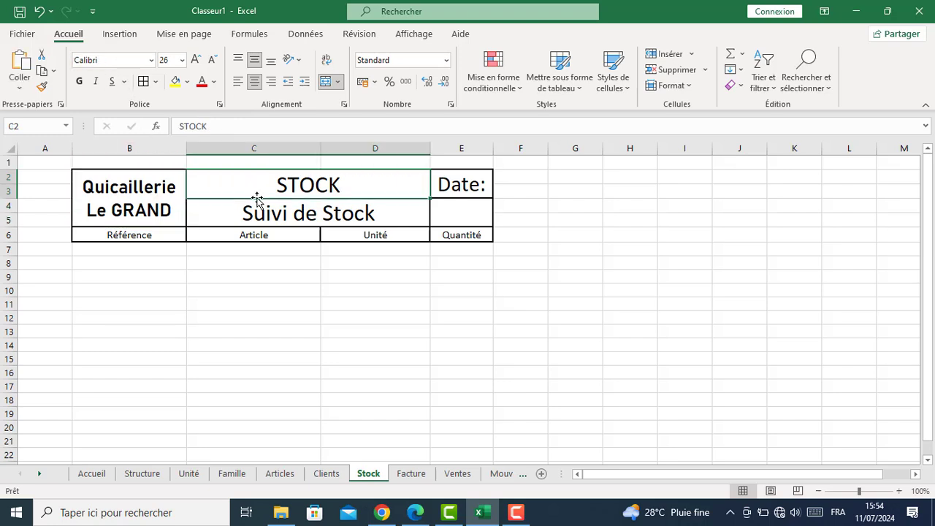
pyautogui.click(120, 61)
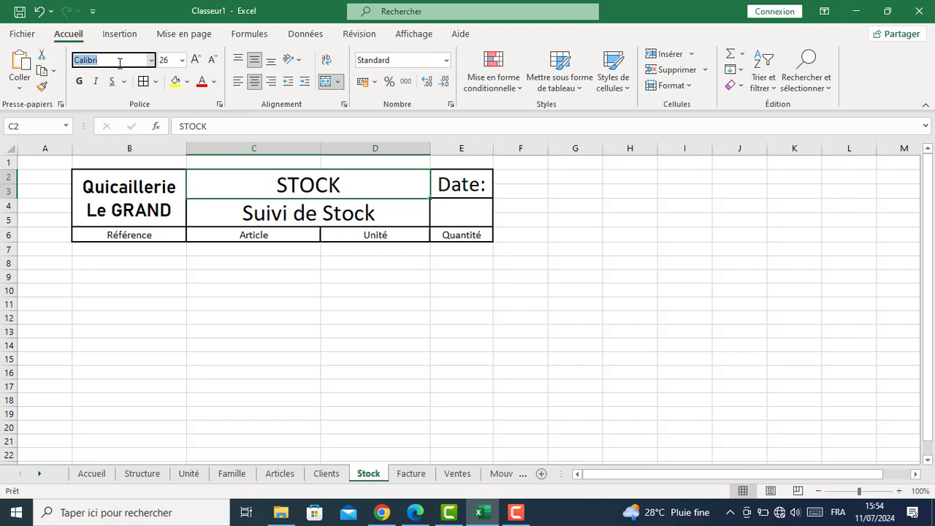
pyautogui.write('Bahnschrift SemiBold')
pyautogui.click(276, 226)
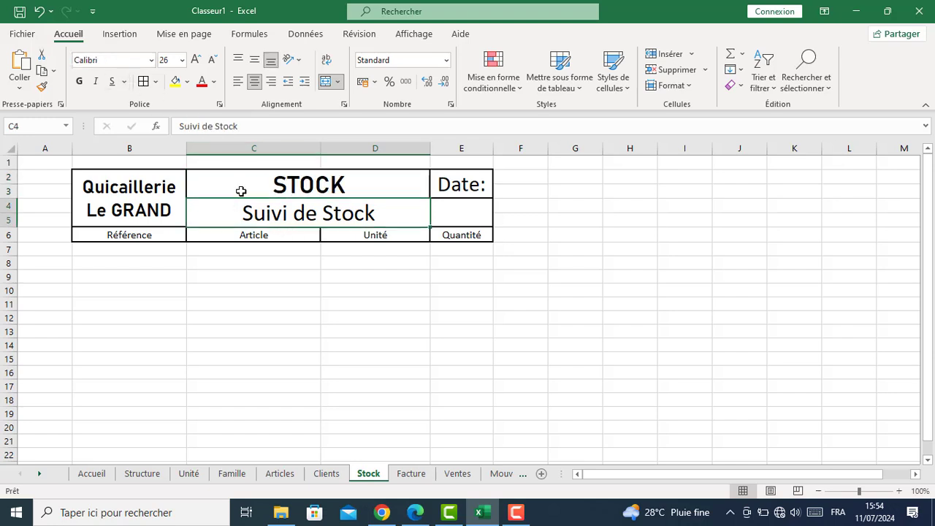
pyautogui.click(117, 60)
pyautogui.click(297, 295)
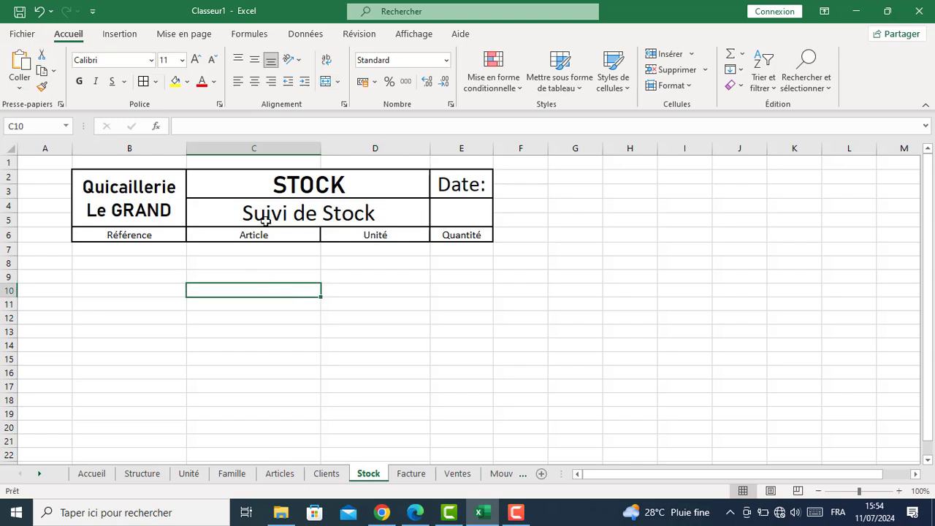
pyautogui.click(272, 213)
# Apply Bahnschrift SemiBold to the title, Date: and the Référence, Article, Unité, Quantité headers
pyautogui.keyDown('ctrl'); pyautogui.click(453, 186); pyautogui.keyUp('ctrl')
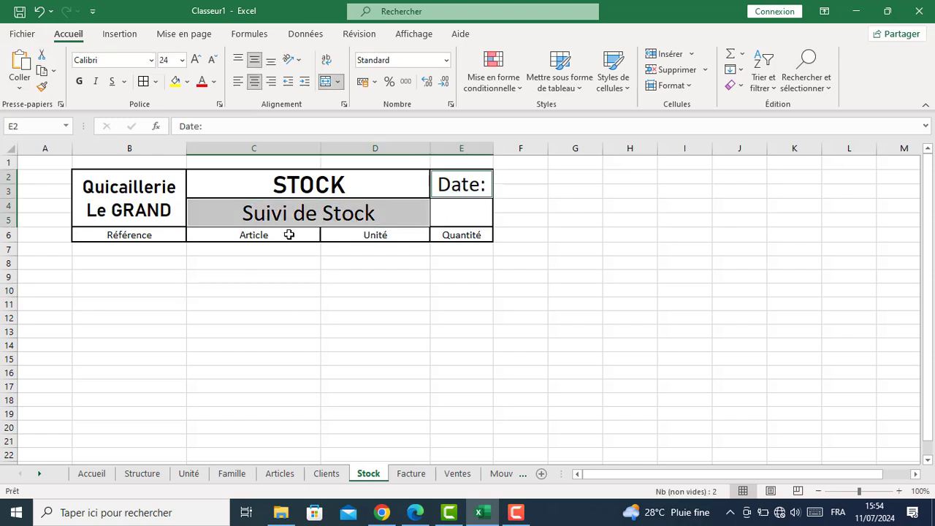
pyautogui.keyDown('ctrl'); pyautogui.click(146, 233); pyautogui.keyUp('ctrl')
pyautogui.keyDown('ctrl'); pyautogui.click(231, 231); pyautogui.keyUp('ctrl')
pyautogui.keyDown('ctrl'); pyautogui.click(380, 235); pyautogui.keyUp('ctrl')
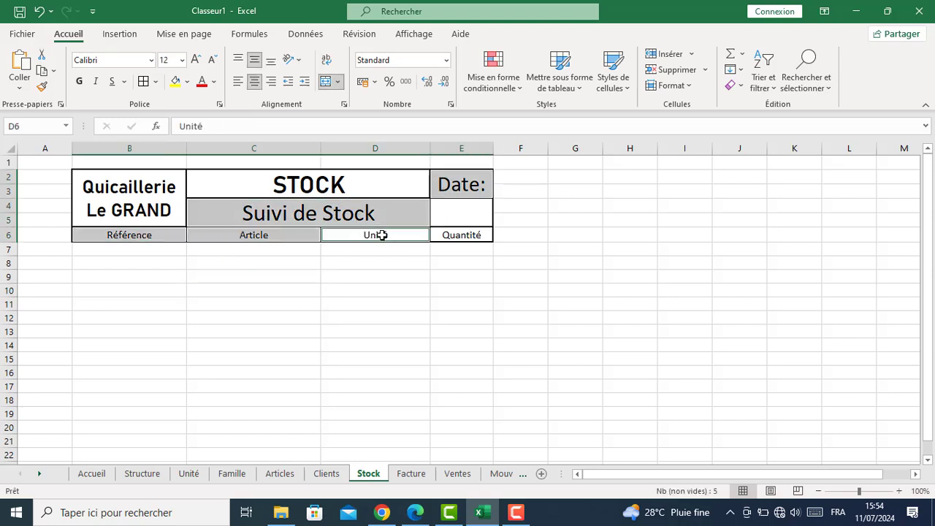
pyautogui.keyDown('ctrl'); pyautogui.click(439, 234); pyautogui.keyUp('ctrl')
pyautogui.click(117, 60)
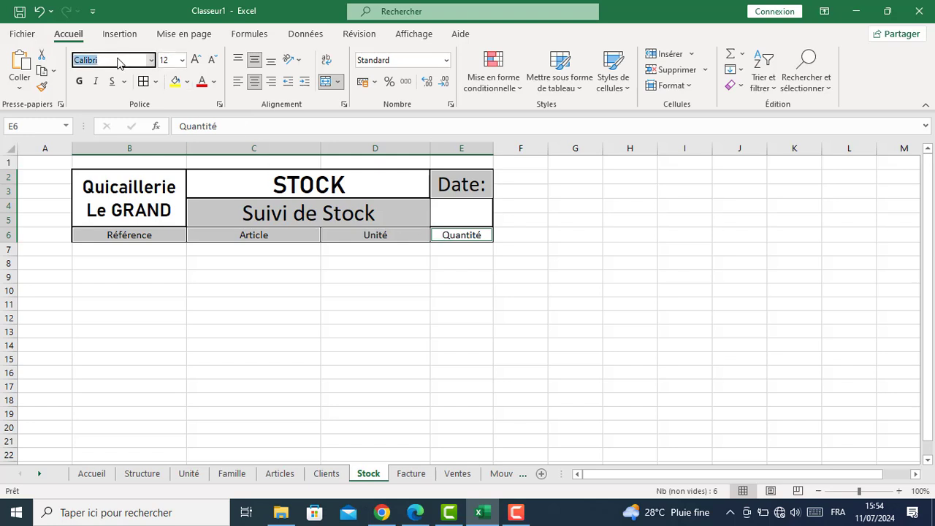
pyautogui.write('Bahnschrift SemiBold')
pyautogui.press('Return')
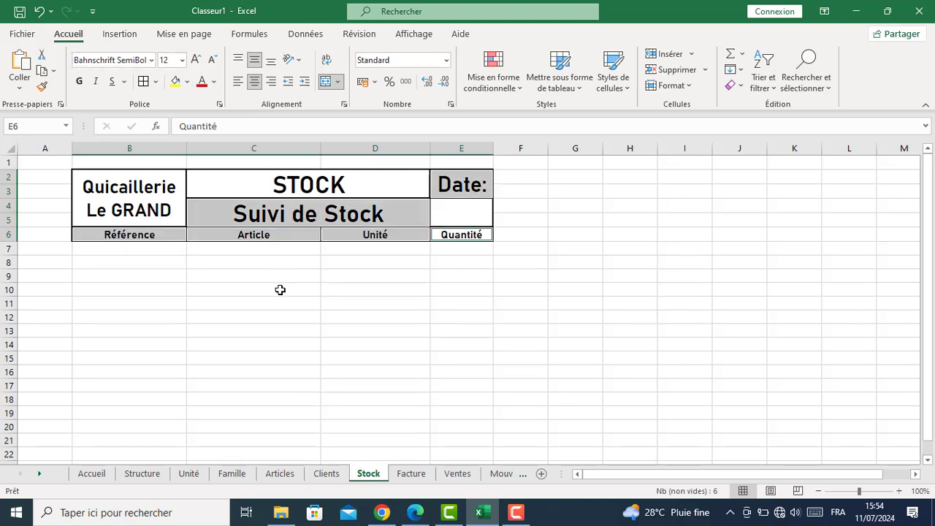
# Deselect to cell C10 and turn off the sheet's Quadrillage gridlines
pyautogui.click(280, 290)
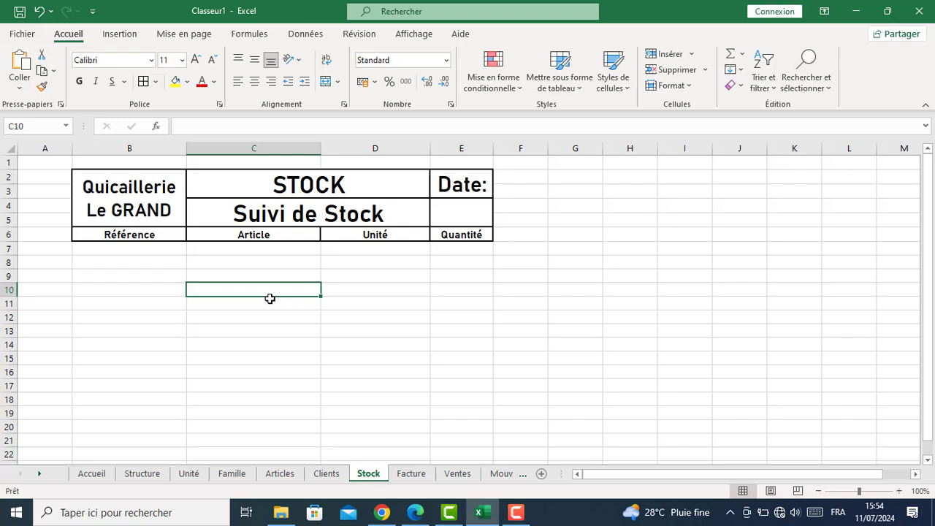
pyautogui.click(414, 34)
pyautogui.click(175, 82)
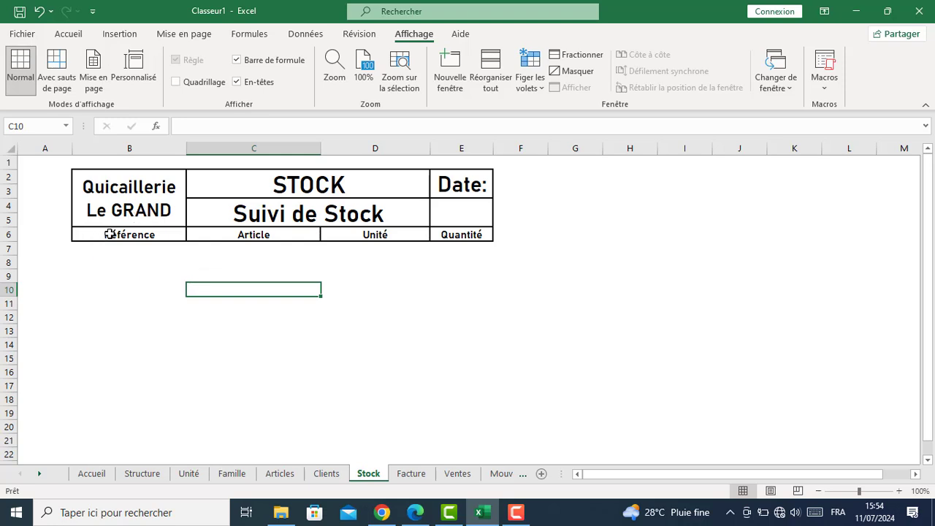
# Shade the Référence, Article, Unité, Quantité heading row B6:E6 light grey
pyautogui.moveTo(109, 234); pyautogui.dragTo(438, 234)
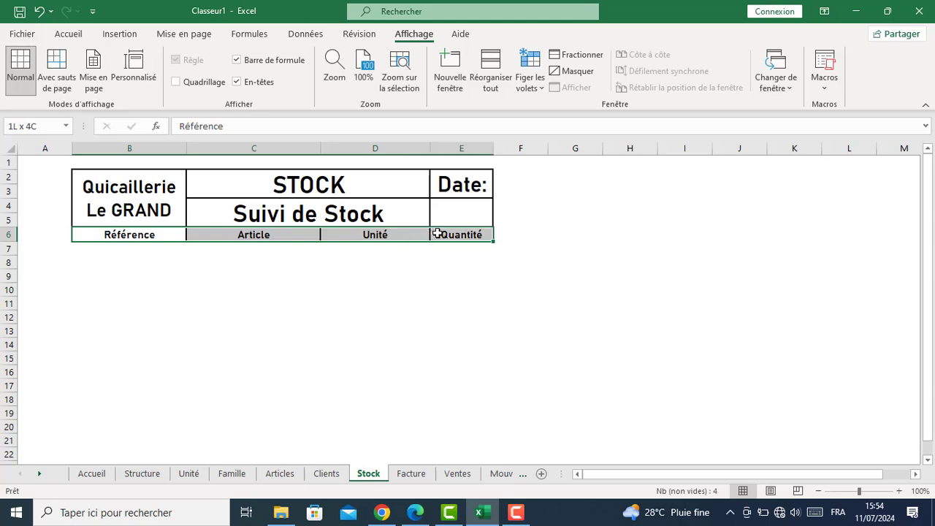
pyautogui.click(68, 33)
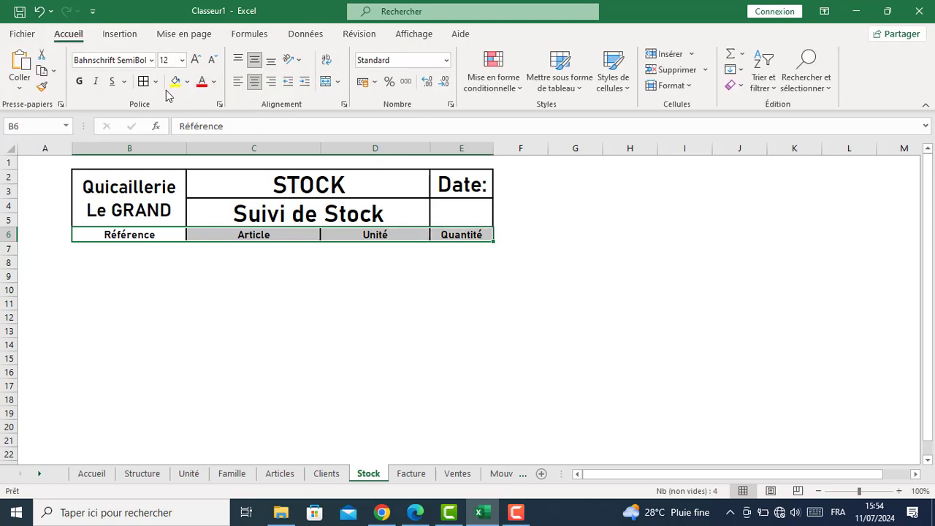
pyautogui.click(188, 82)
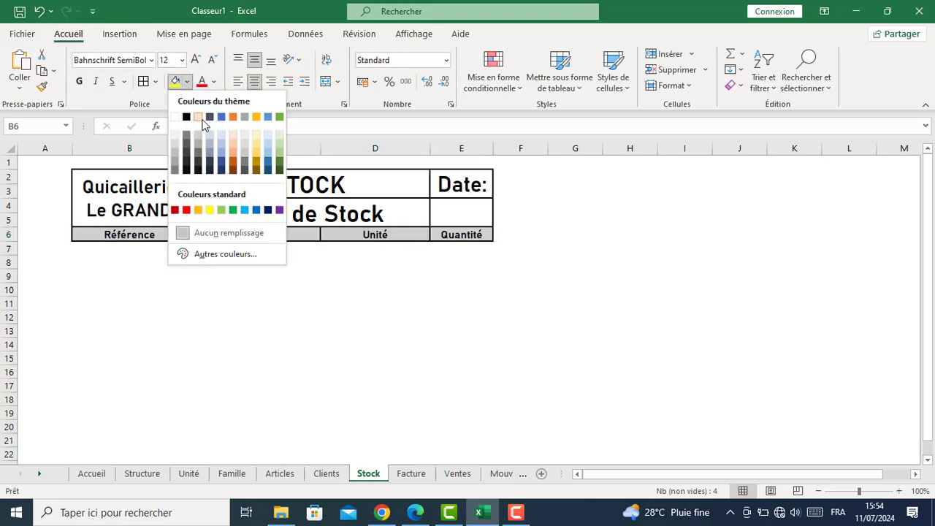
pyautogui.click(201, 119)
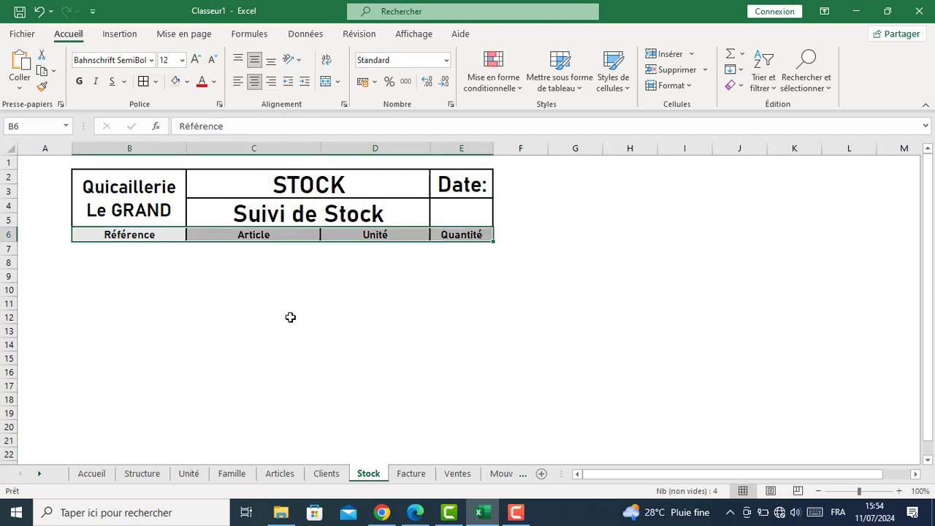
pyautogui.click(282, 280)
# Give the merged STOCK title and the Date: cell the same light grey fill
pyautogui.click(251, 175)
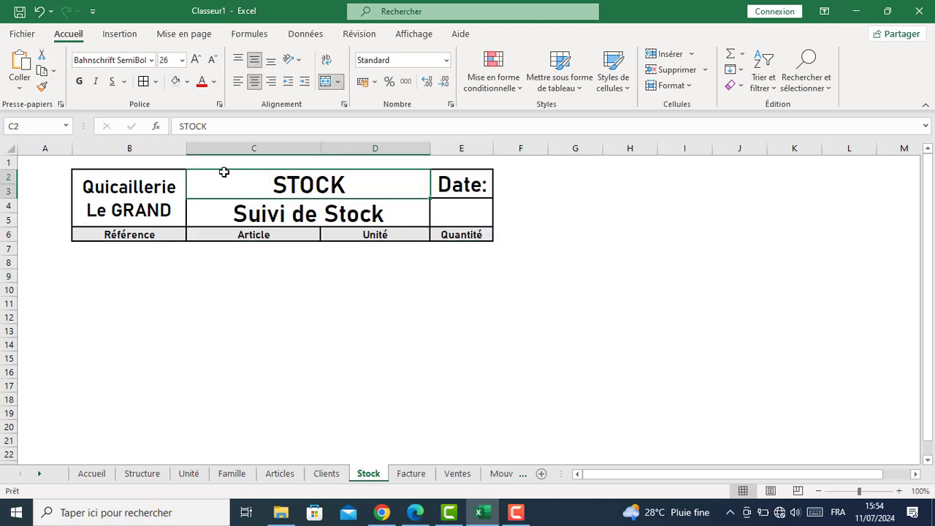
pyautogui.click(173, 84)
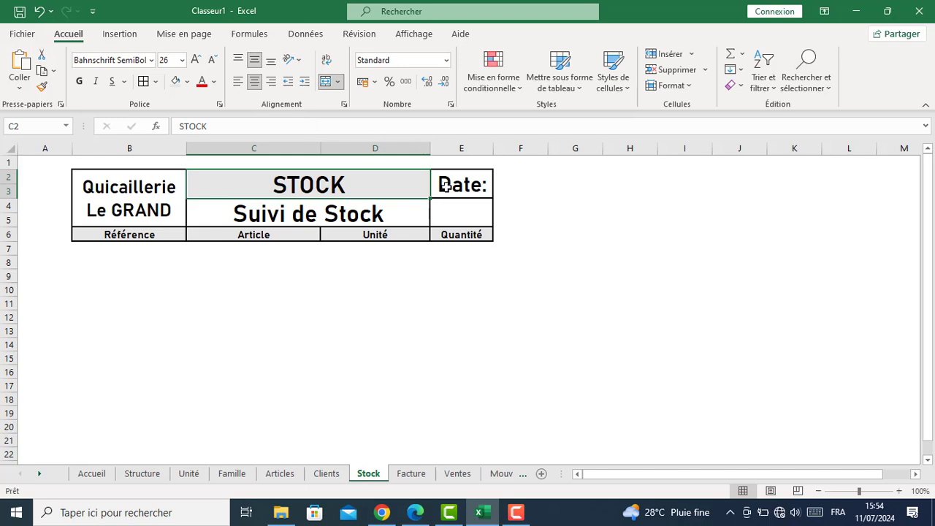
pyautogui.click(445, 186)
pyautogui.click(177, 82)
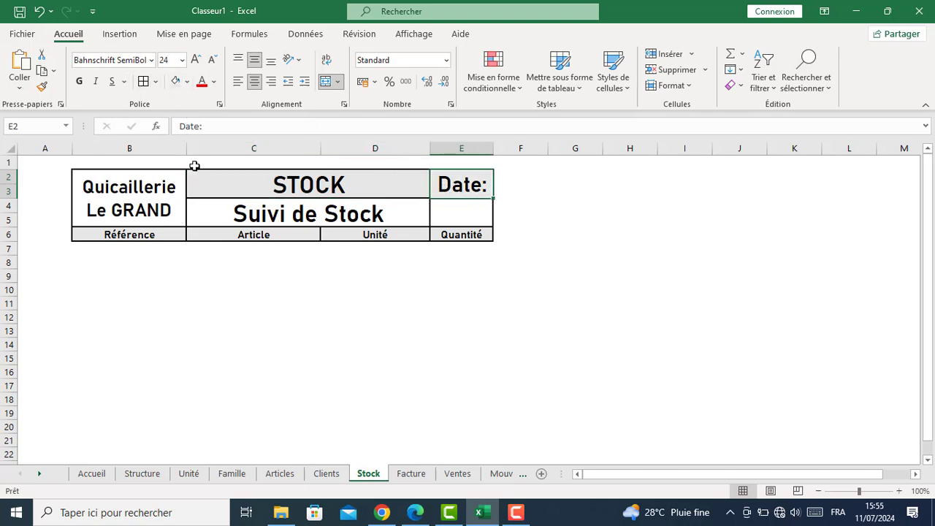
pyautogui.click(275, 277)
pyautogui.click(414, 474)
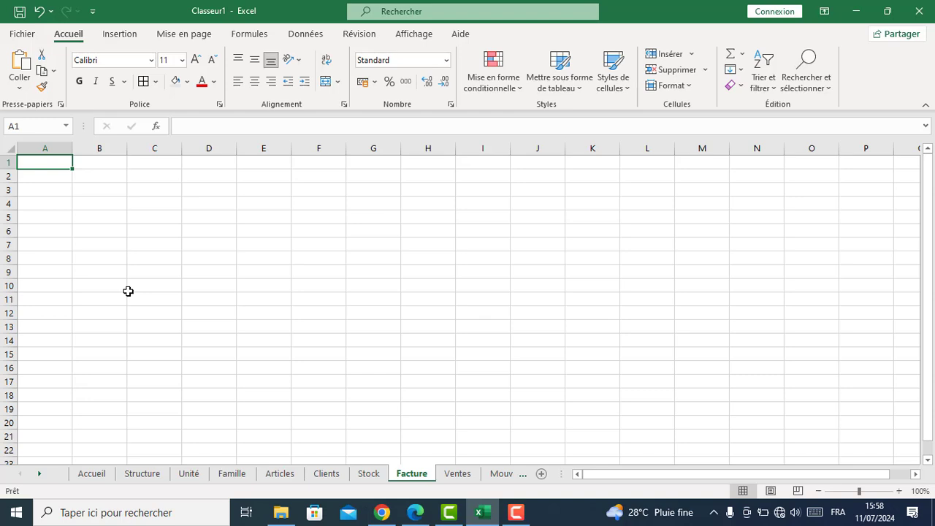
# Enter Date, N°Ticket, N°Client, Caissier and Référence as headings in A1:E1
pyautogui.write('Date')
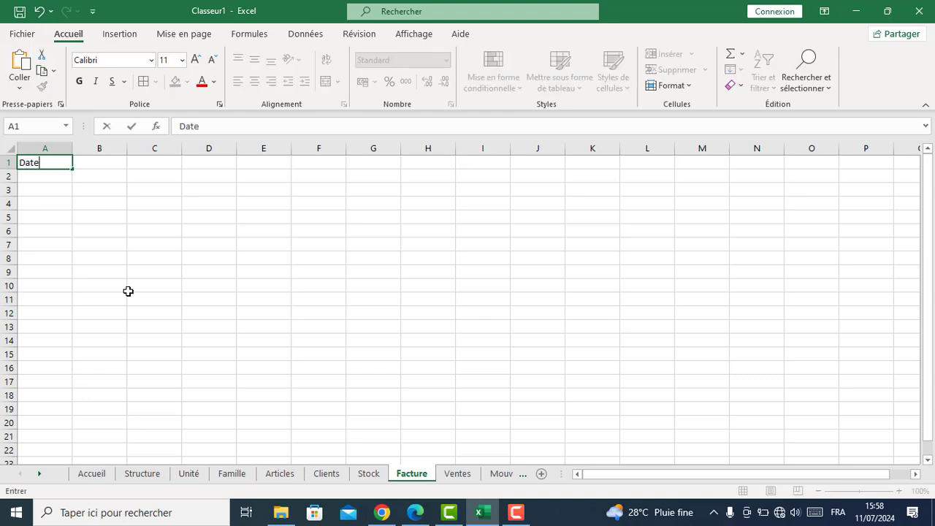
pyautogui.press('Tab')
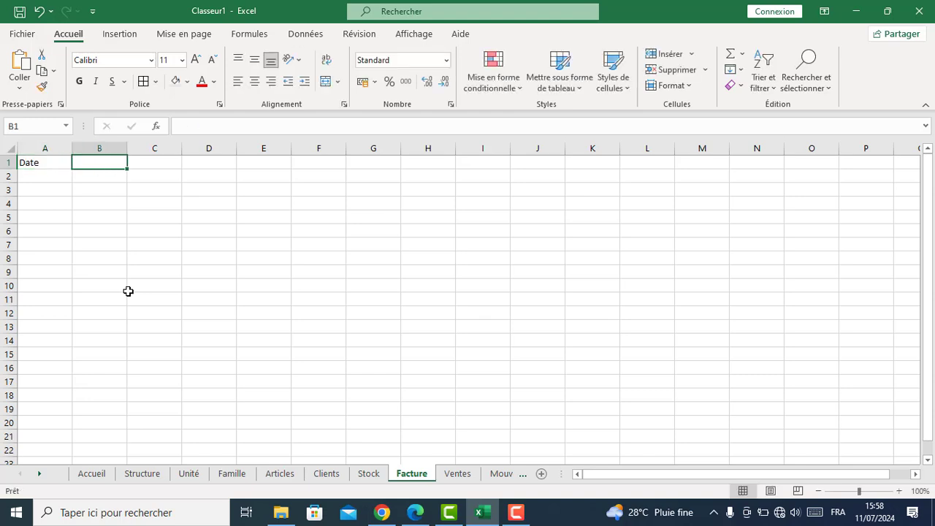
pyautogui.write('N°Ticket')
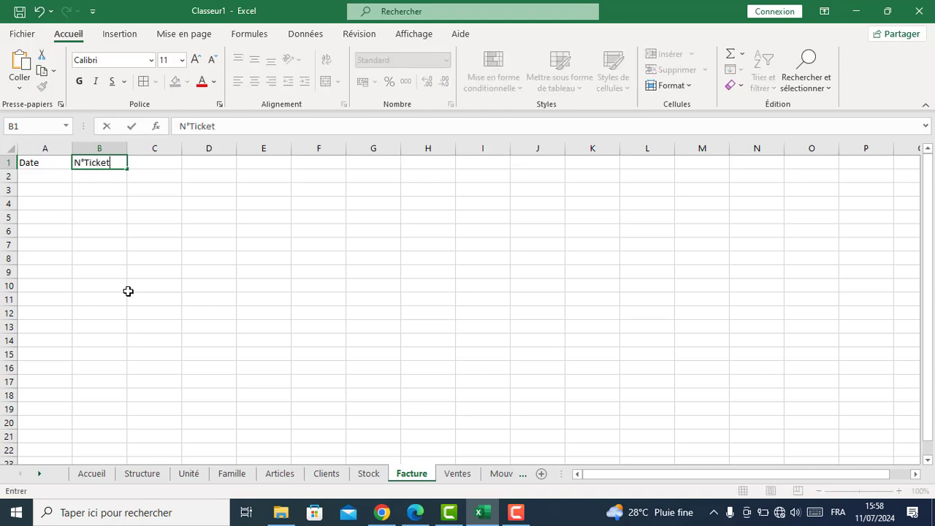
pyautogui.press('Tab')
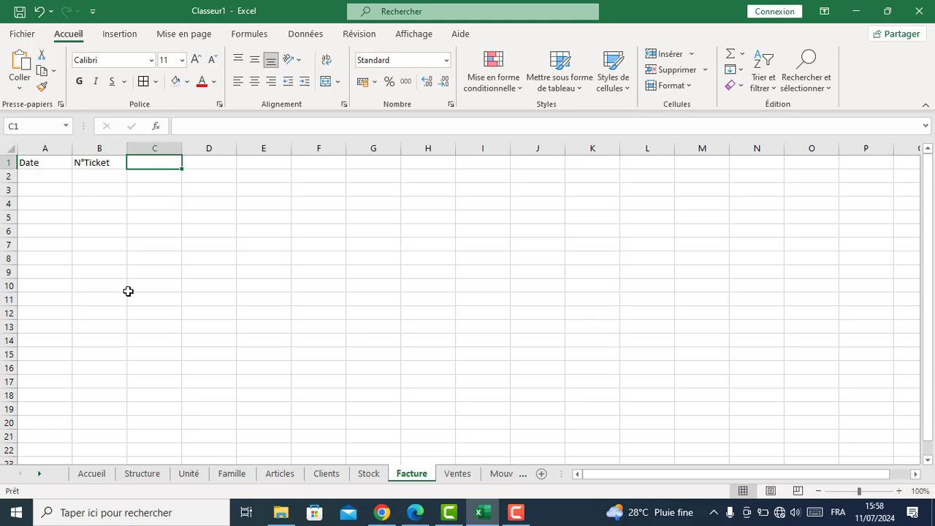
pyautogui.write('N°Client')
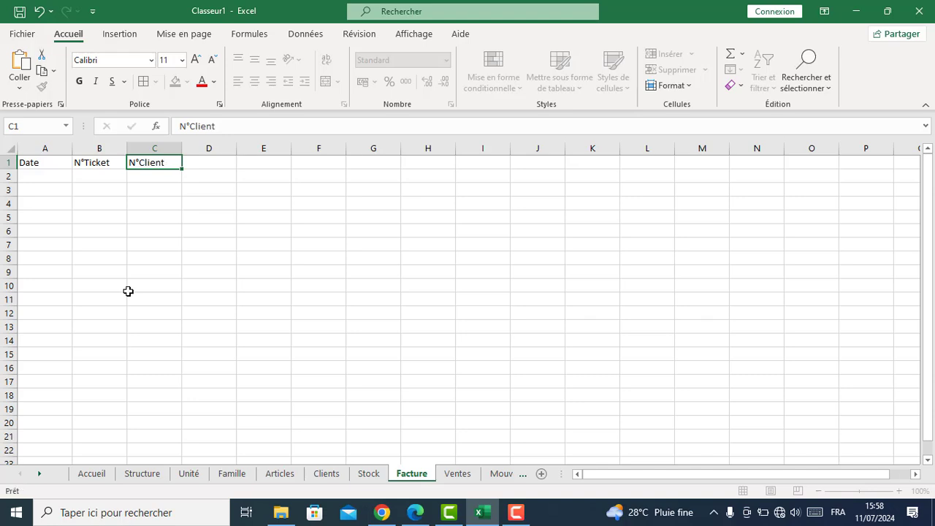
pyautogui.press('Tab')
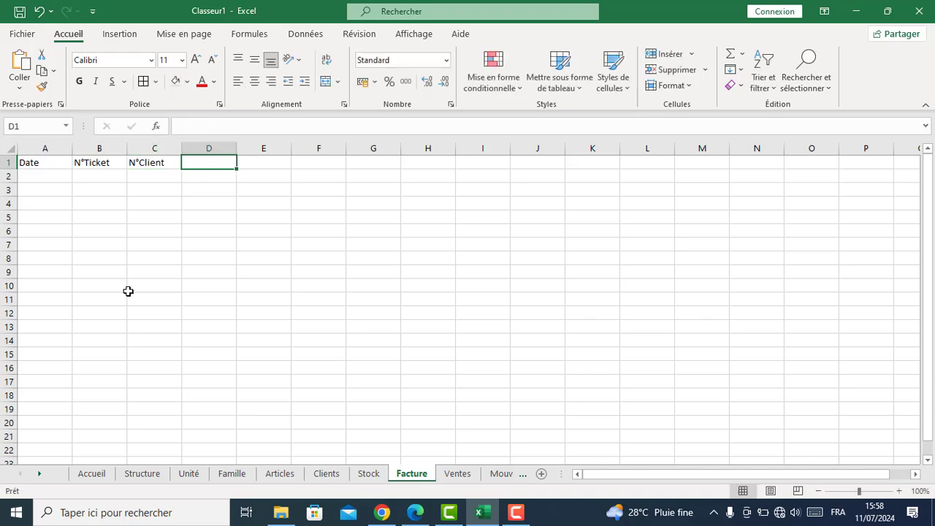
pyautogui.write('Caissier')
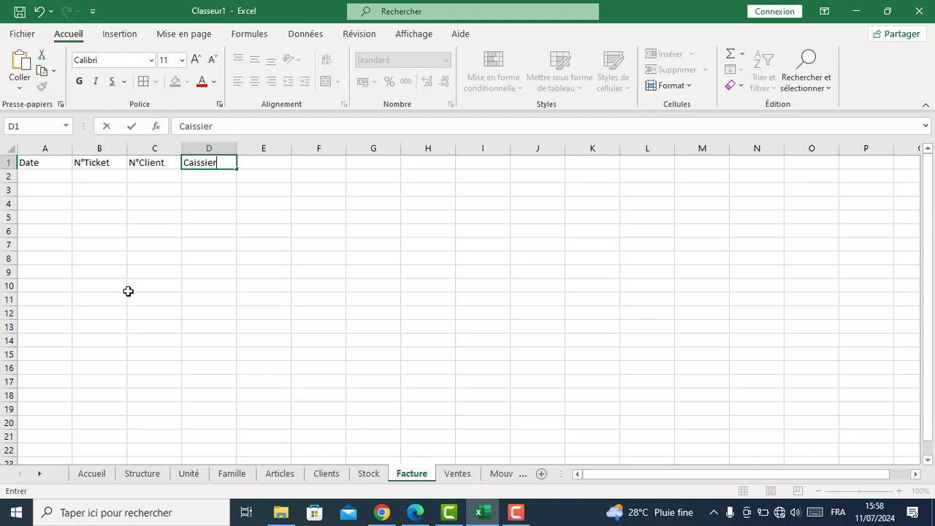
pyautogui.press('Tab')
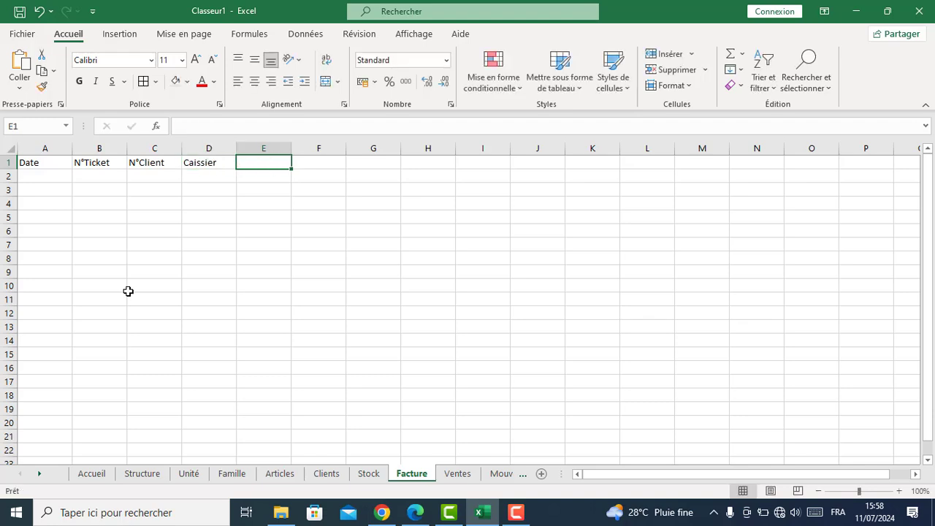
pyautogui.write('R')
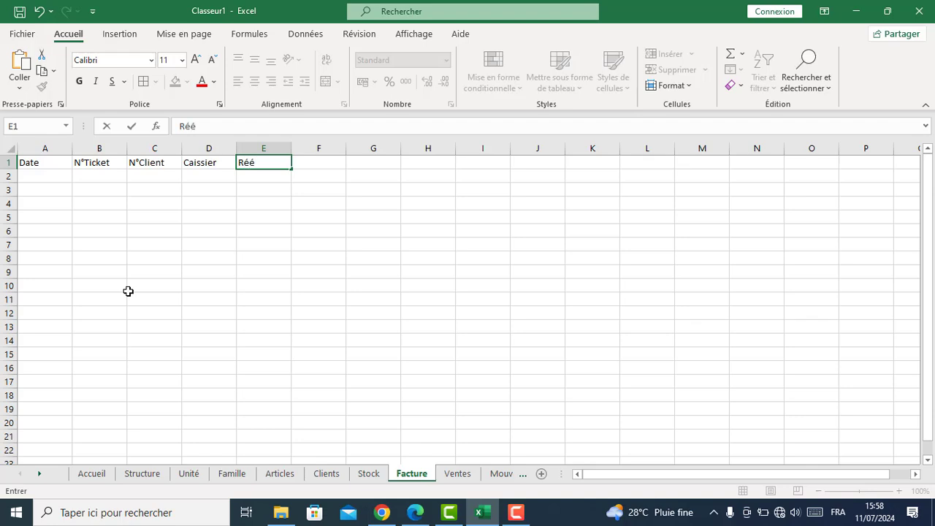
pyautogui.write('éférence')
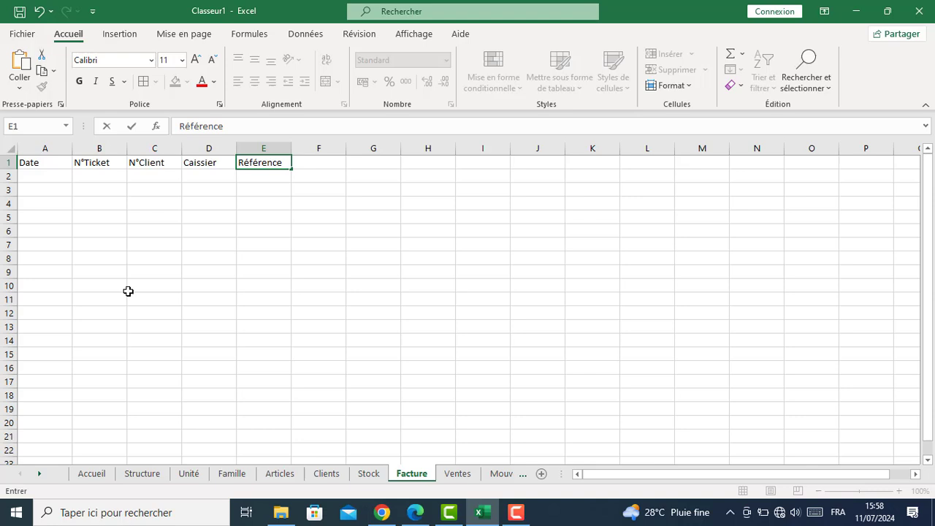
pyautogui.press('Tab')
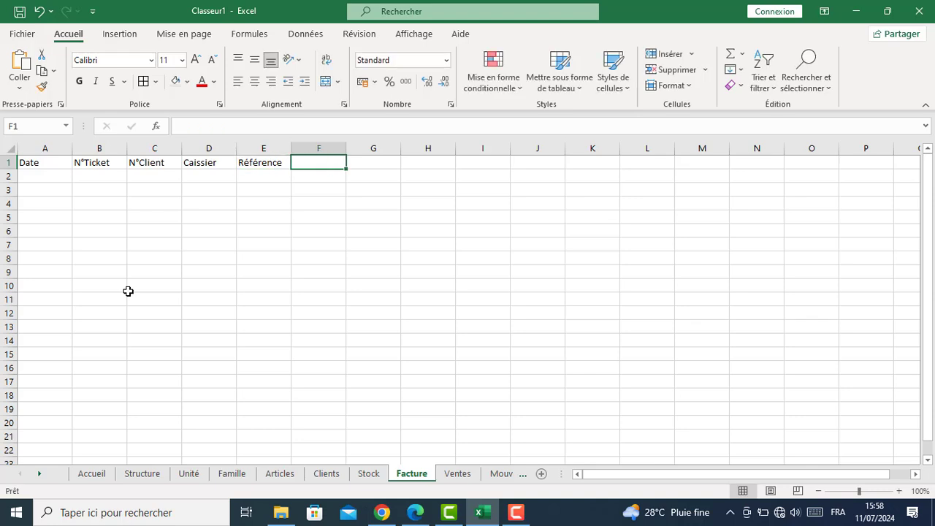
# Continue with Article, Unité, P.Unitaire, Quantité and Montant in F1:J1
pyautogui.write('Article')
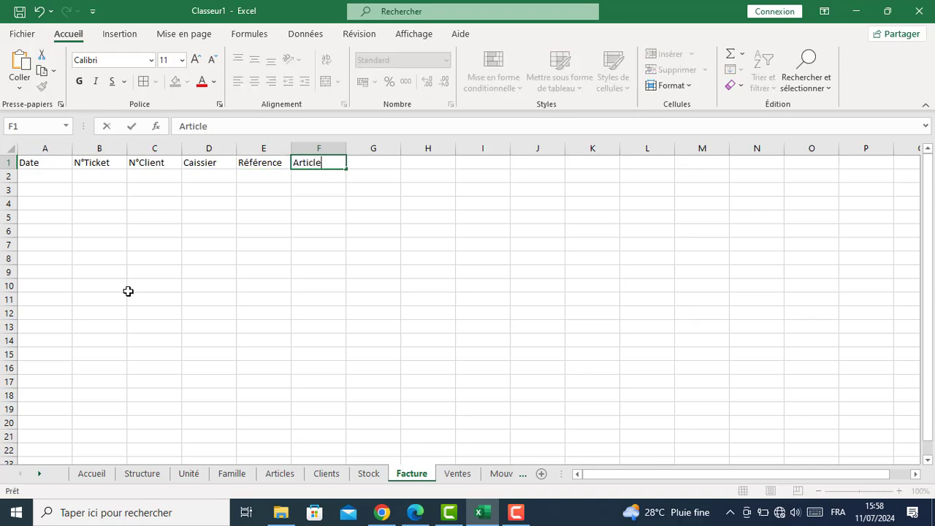
pyautogui.press('Tab')
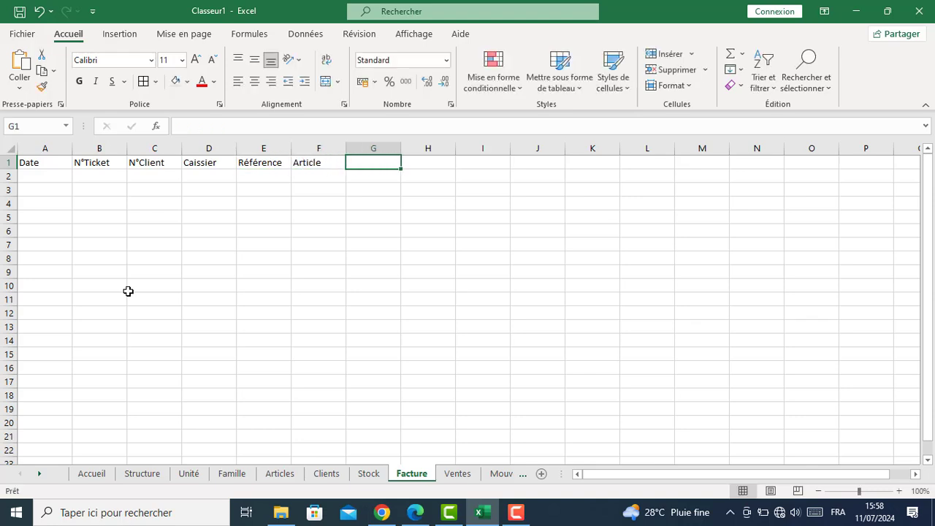
pyautogui.write('Unité')
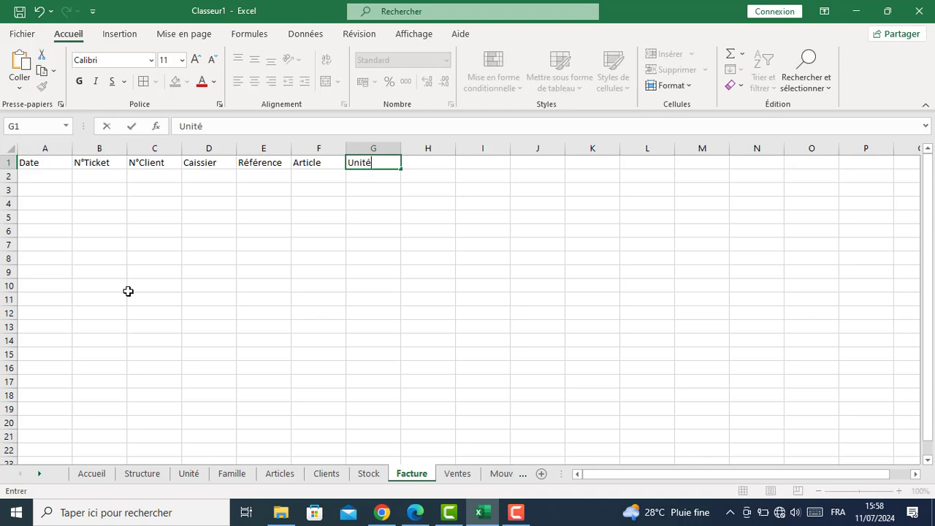
pyautogui.press('Tab')
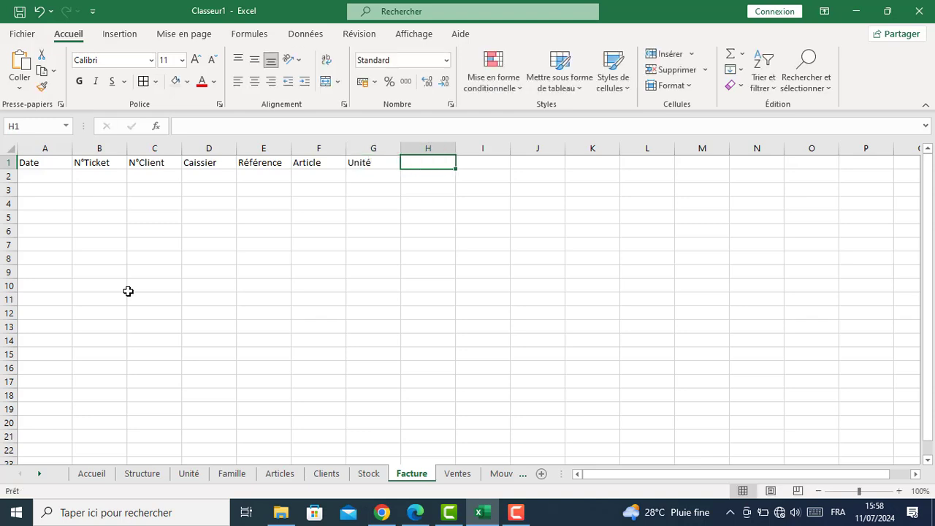
pyautogui.write('P.Unitaire')
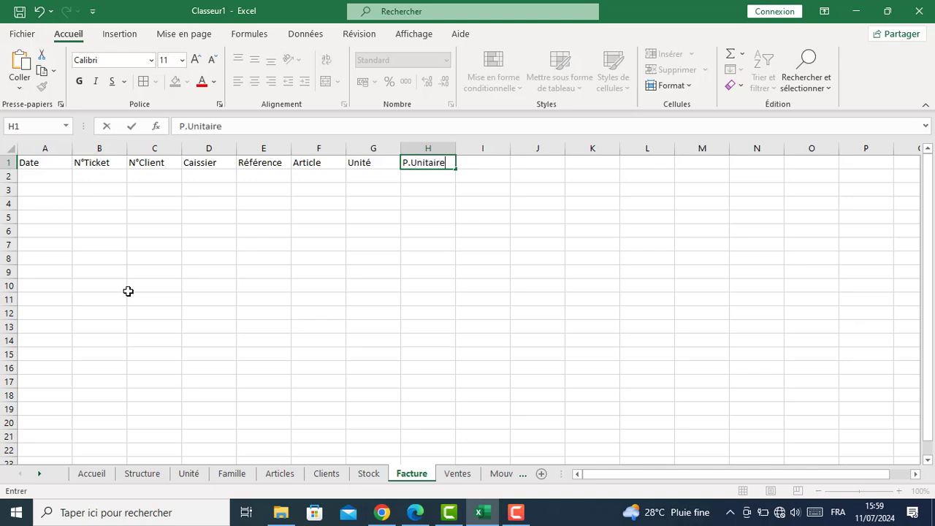
pyautogui.press('Tab')
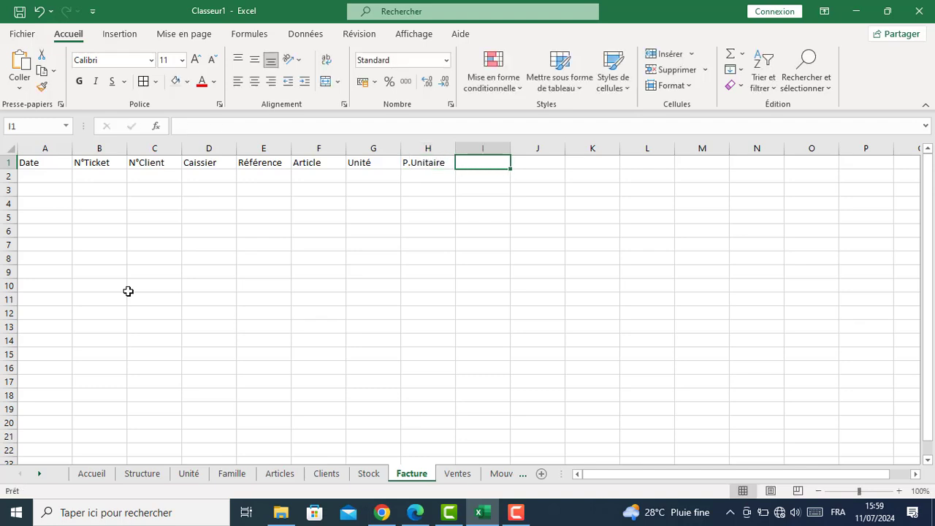
pyautogui.write('Quanti')
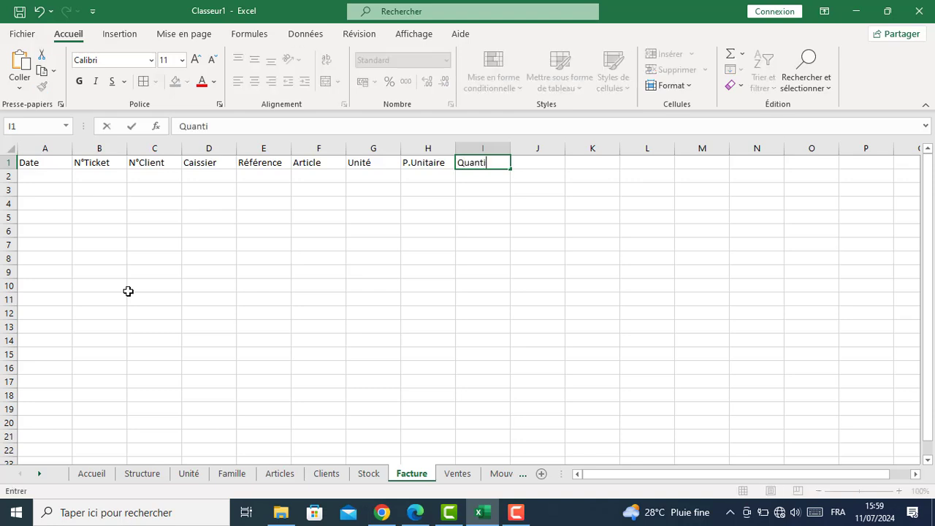
pyautogui.write('té')
pyautogui.press('Tab')
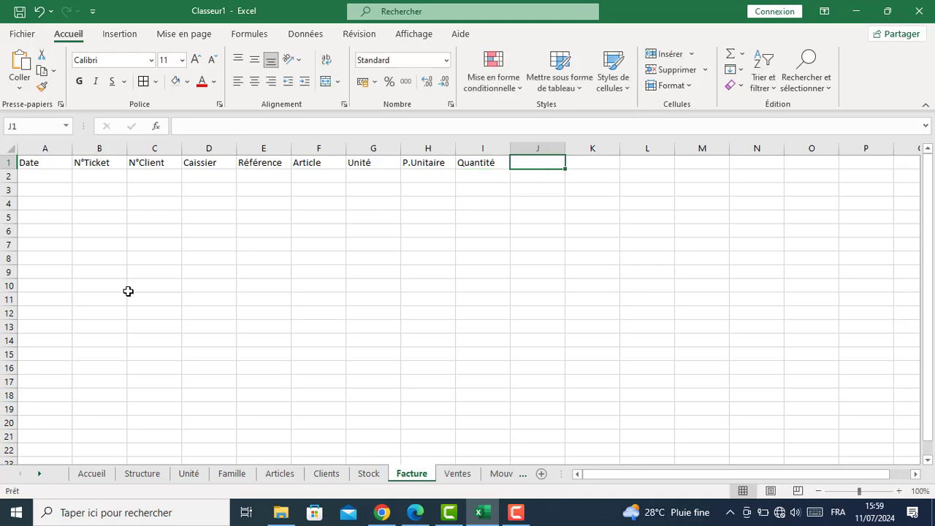
pyautogui.write('Montant')
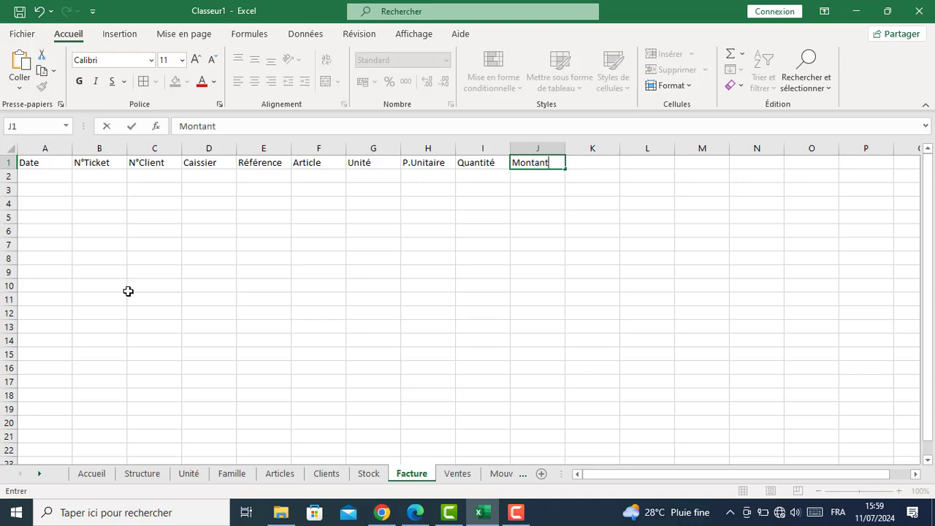
pyautogui.press('Return')
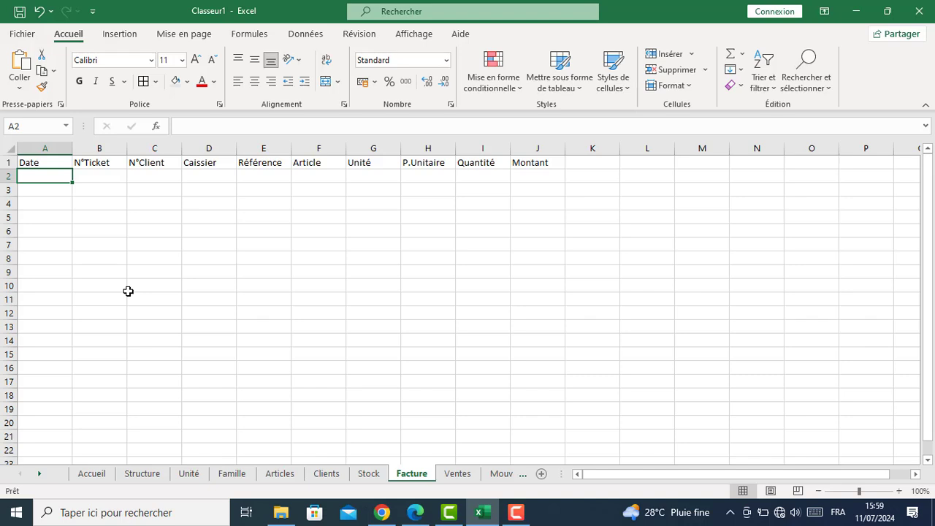
# Duplicate the Facture sheet using Déplacer ou copier with Créer une copie ticked
pyautogui.rightClick(415, 477)
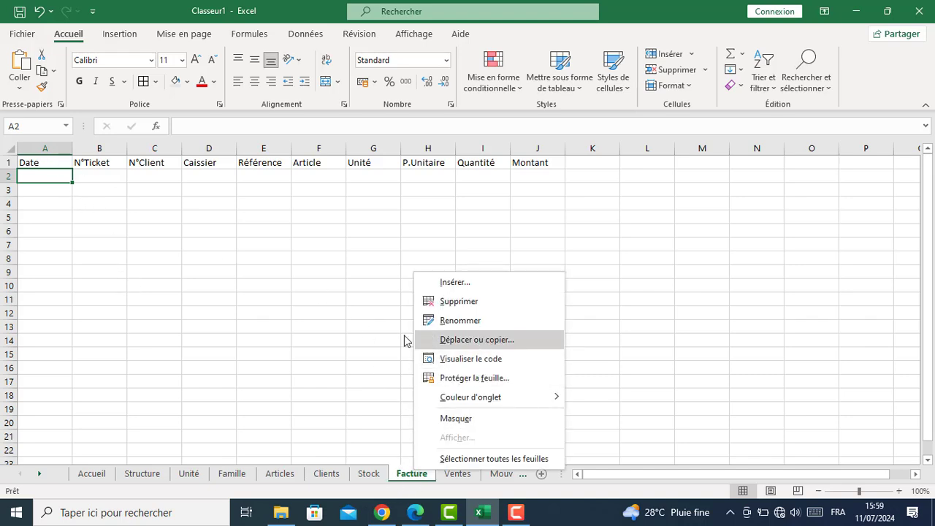
pyautogui.click(456, 342)
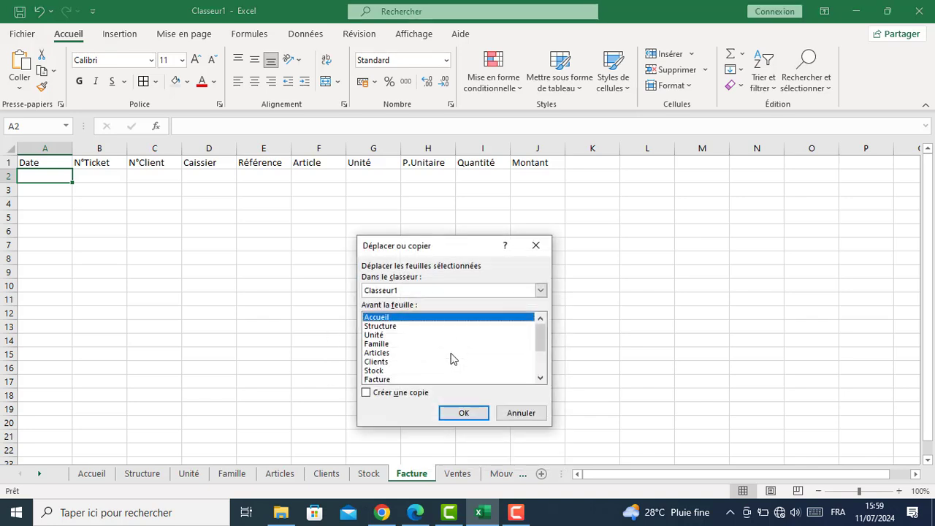
pyautogui.click(366, 393)
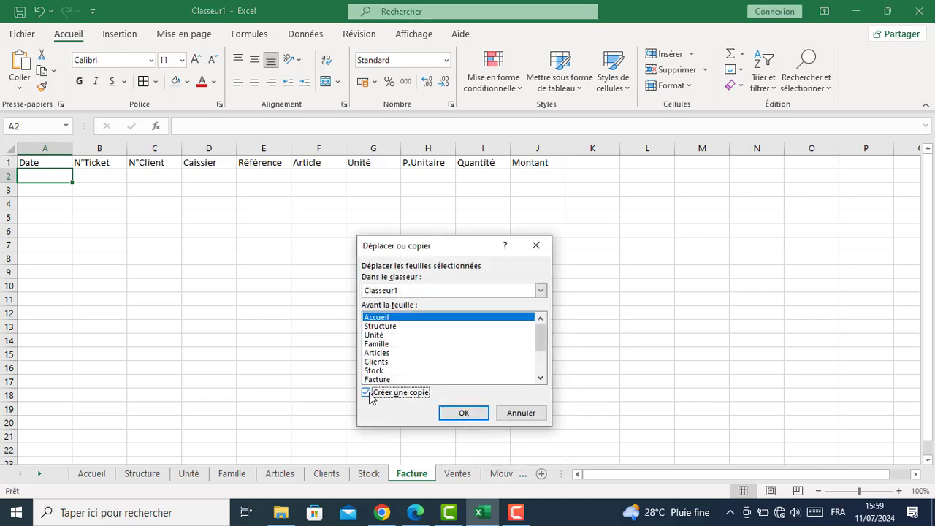
pyautogui.click(533, 355)
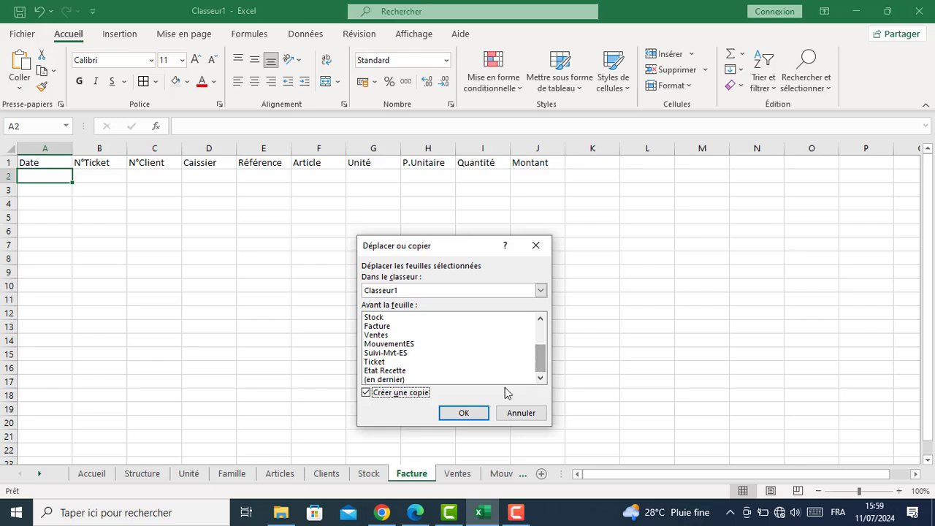
pyautogui.click(380, 326)
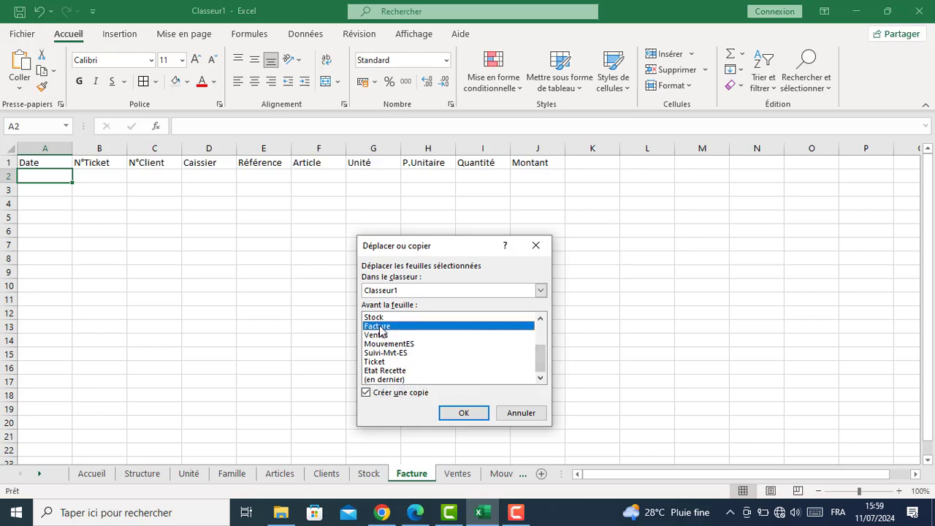
pyautogui.click(456, 413)
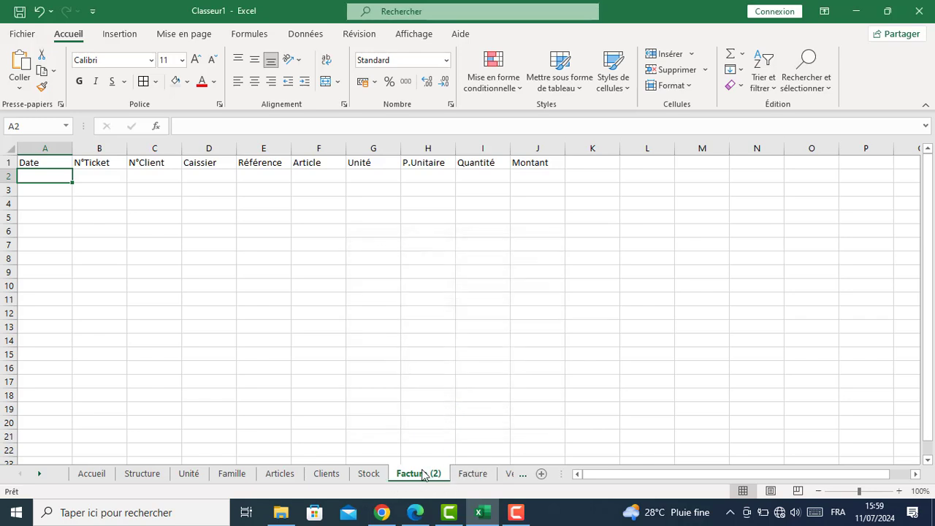
# Move Facture ahead of its copy and rename the copy C-Facture
pyautogui.moveTo(469, 480)
pyautogui.mouseDown()
pyautogui.moveTo(422, 482)
pyautogui.moveTo(503, 482)
pyautogui.mouseUp()
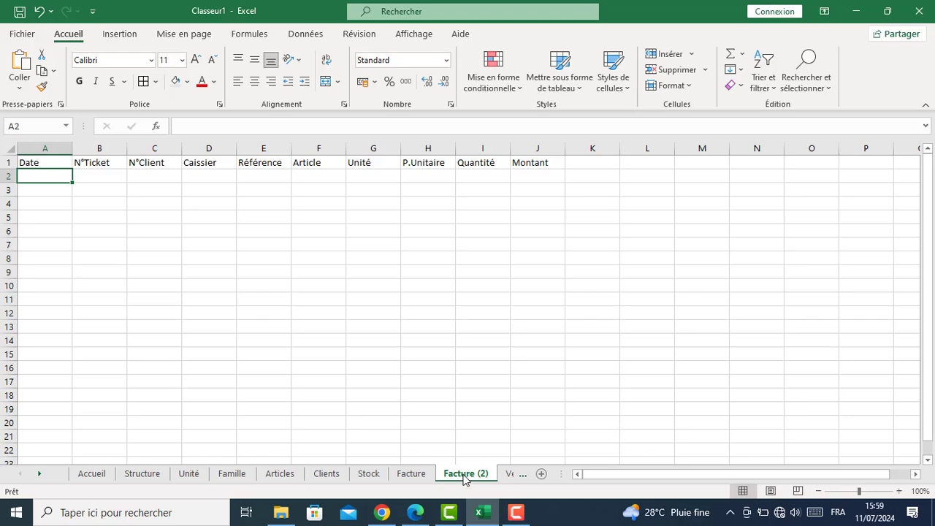
pyautogui.doubleClick(480, 476)
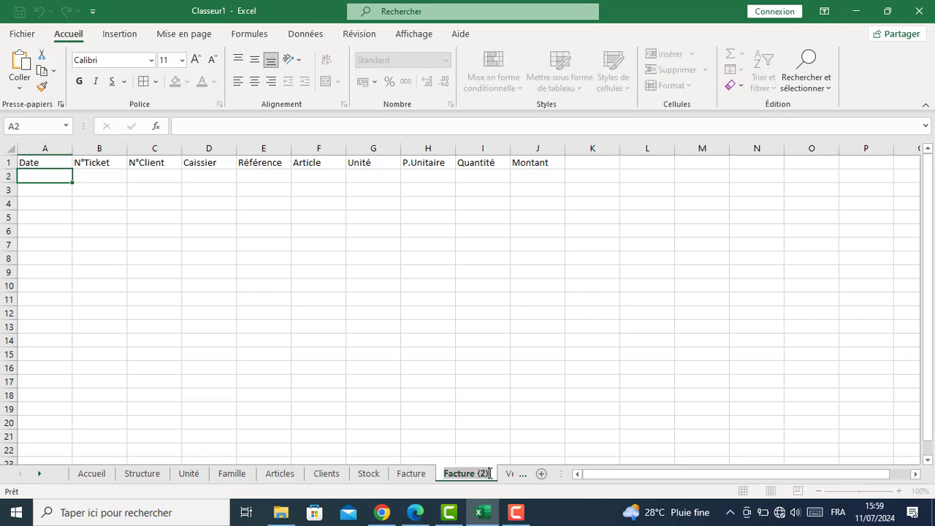
pyautogui.click(488, 475)
pyautogui.press('BackSpace')
pyautogui.press('BackSpace')
pyautogui.press('BackSpace')
pyautogui.press('BackSpace')
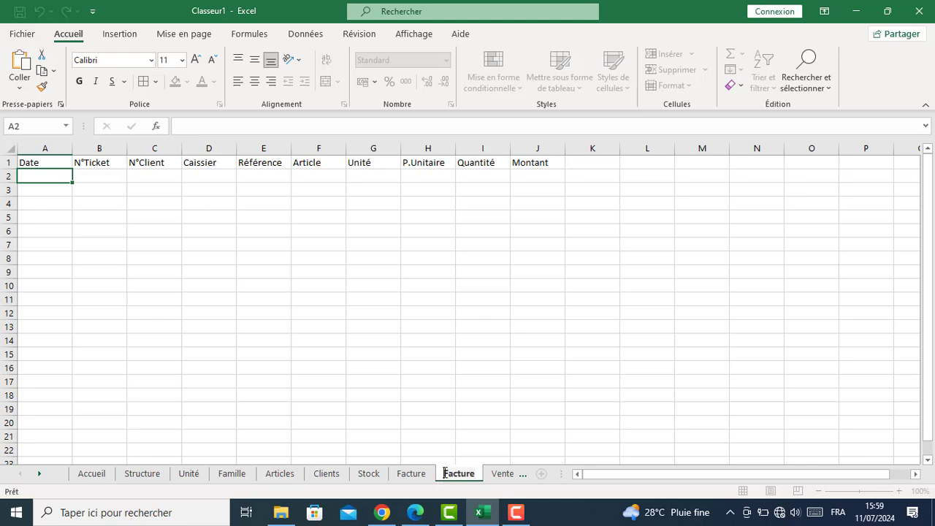
pyautogui.write('C')
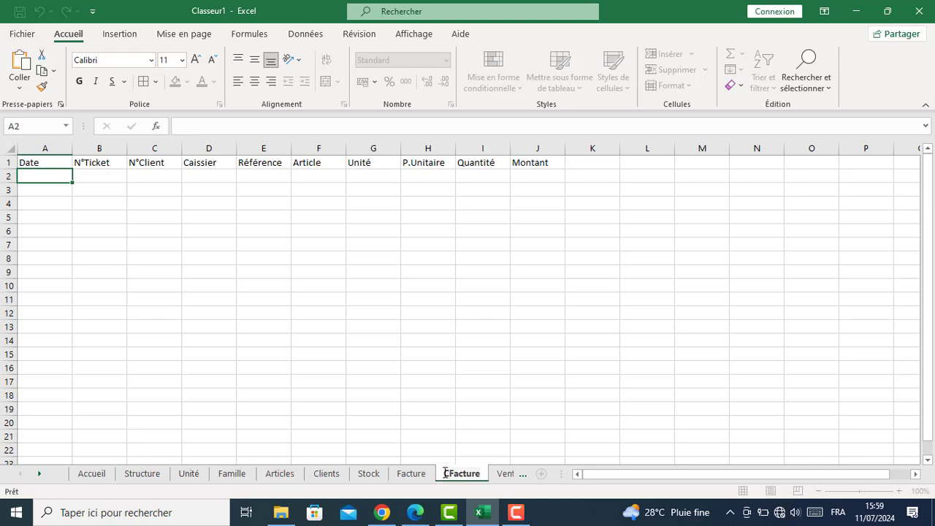
pyautogui.write('-')
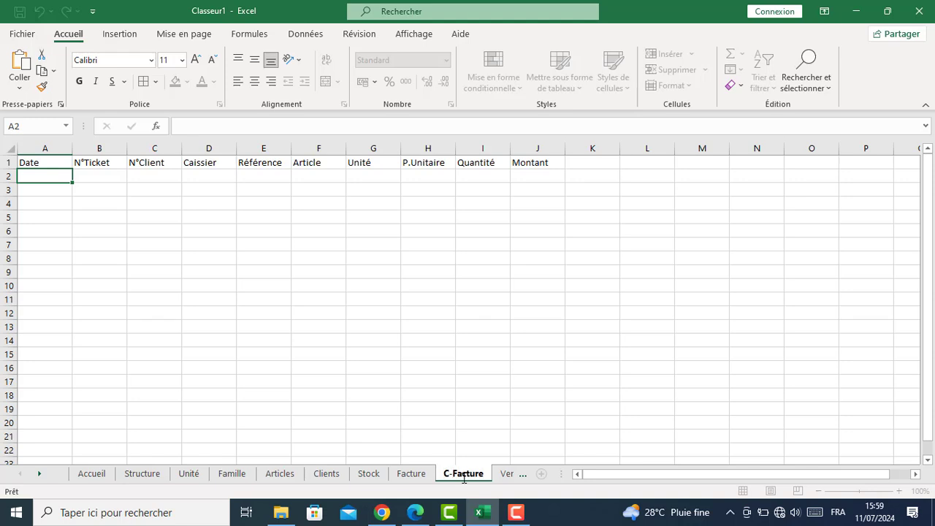
pyautogui.press('Return')
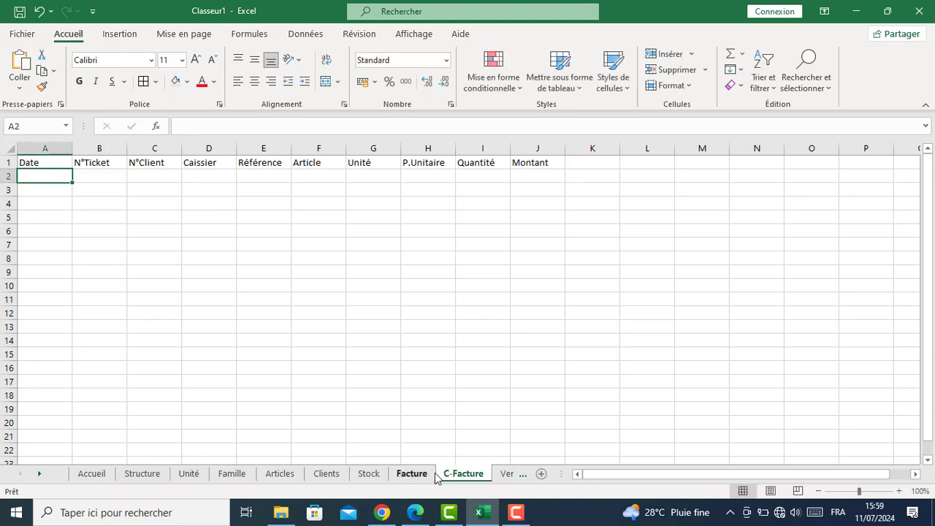
pyautogui.click(505, 473)
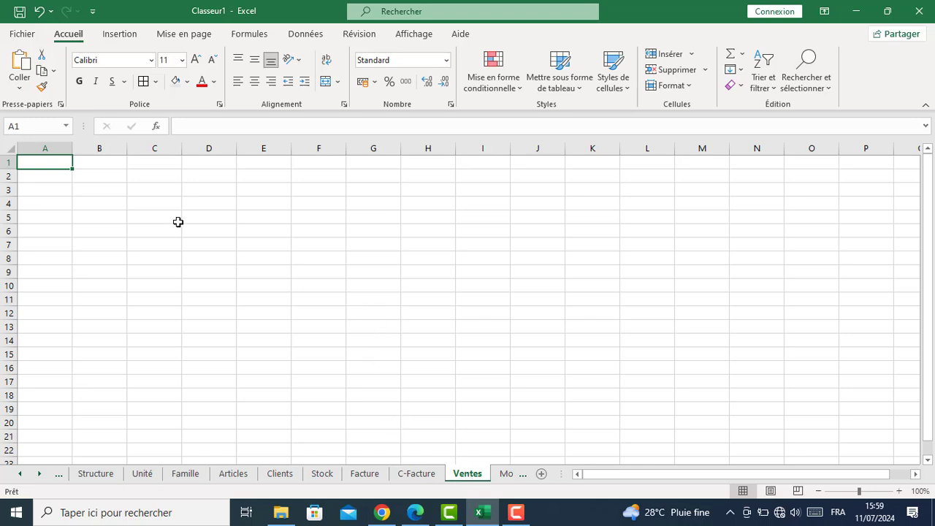
# Type the Ventes headings N°Ticket, Date and Montant into A1, B1 and C1
pyautogui.write('N')
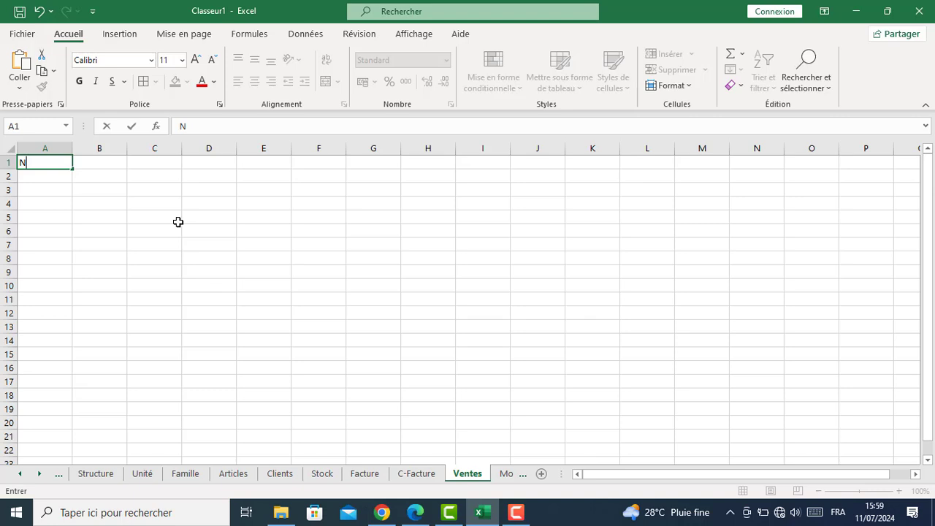
pyautogui.write('0')
pyautogui.press('BackSpace')
pyautogui.write('°Ticket')
pyautogui.press('Tab')
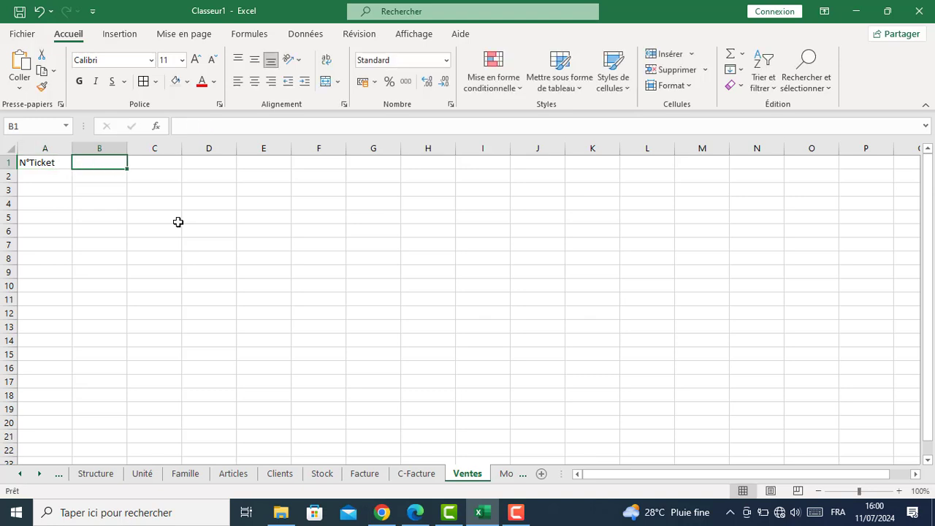
pyautogui.write('Date')
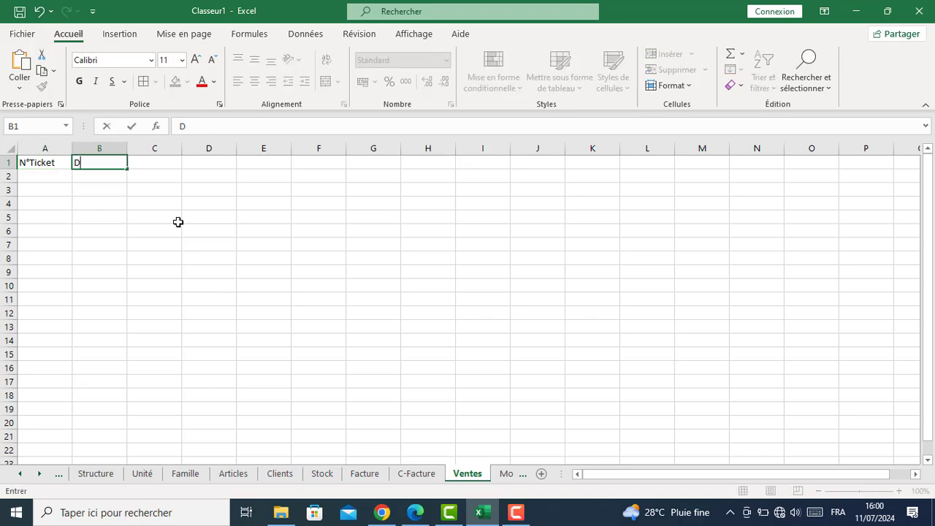
pyautogui.press('Tab')
pyautogui.write('Montant')
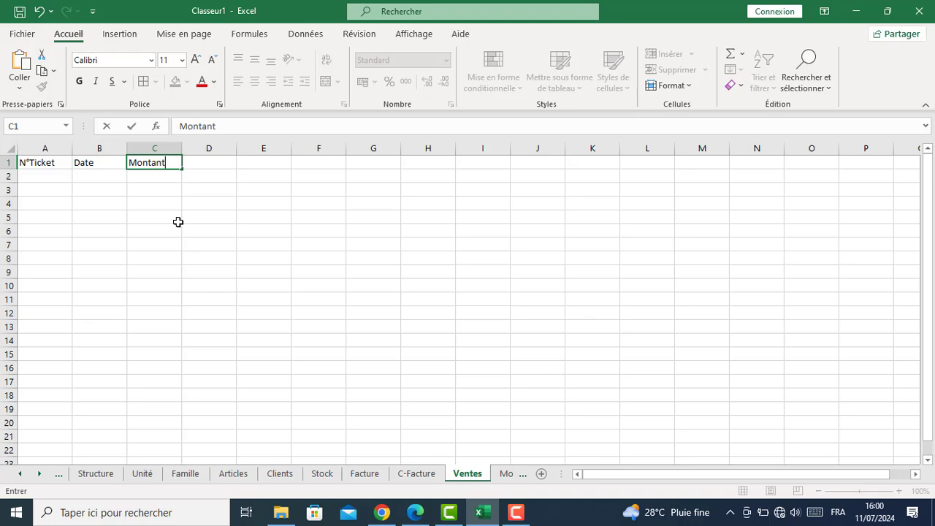
pyautogui.press('Return')
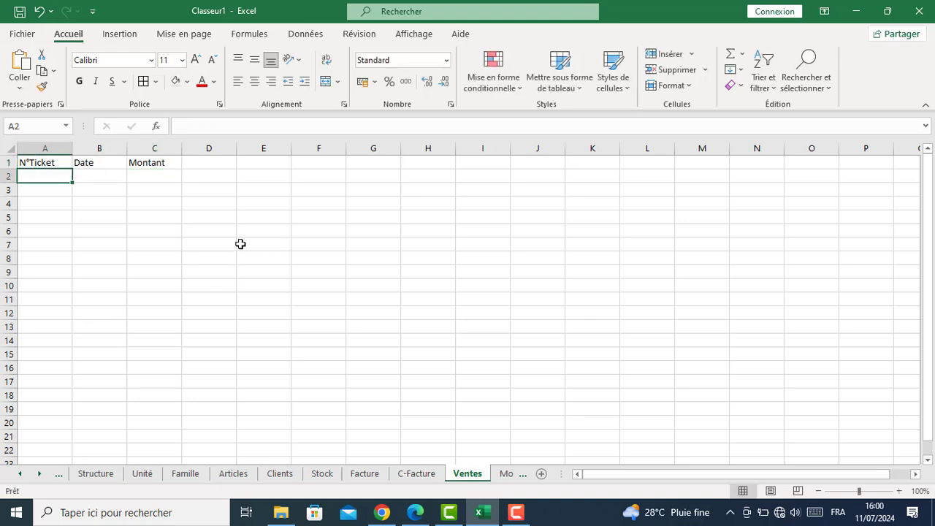
# On the MouvementES sheet, enter N°Mvt and Date in A1:B1
pyautogui.click(39, 473)
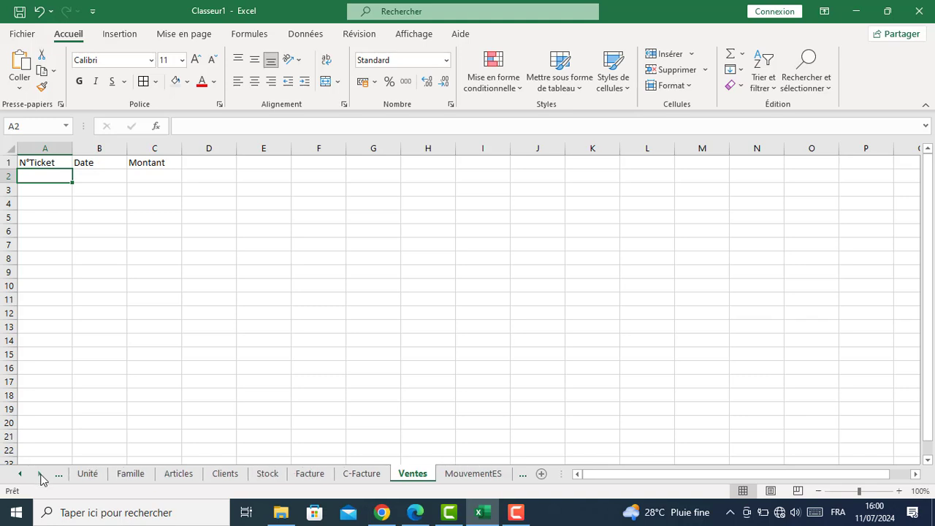
pyautogui.click(460, 473)
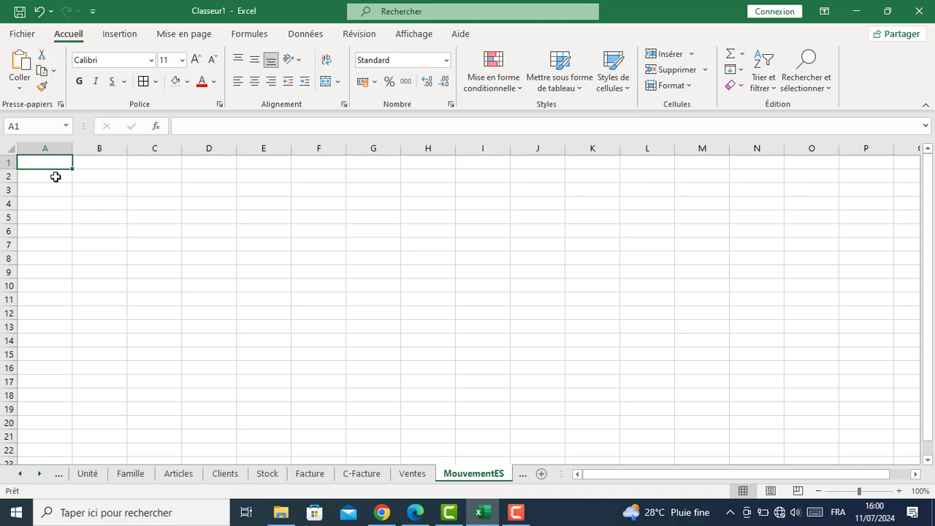
pyautogui.write('N9')
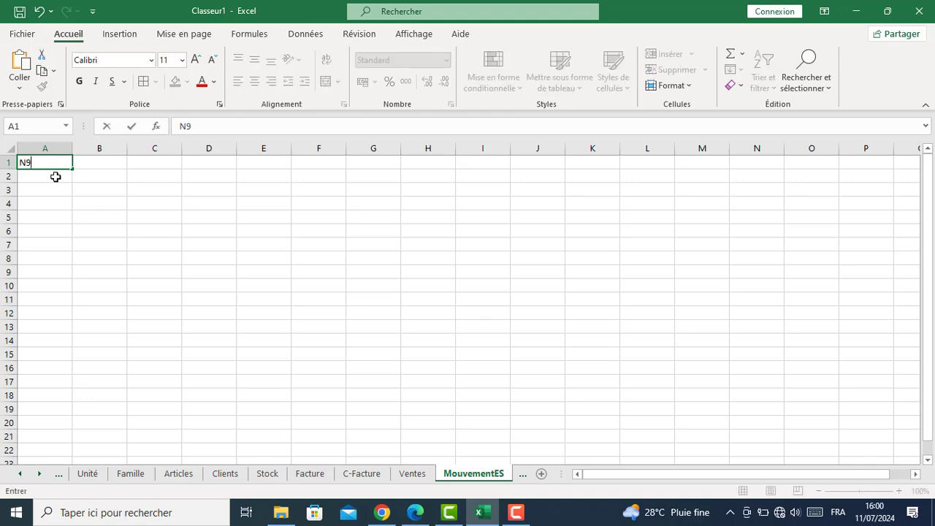
pyautogui.press('BackSpace')
pyautogui.write('°Mvt')
pyautogui.press('Tab')
pyautogui.write('Date')
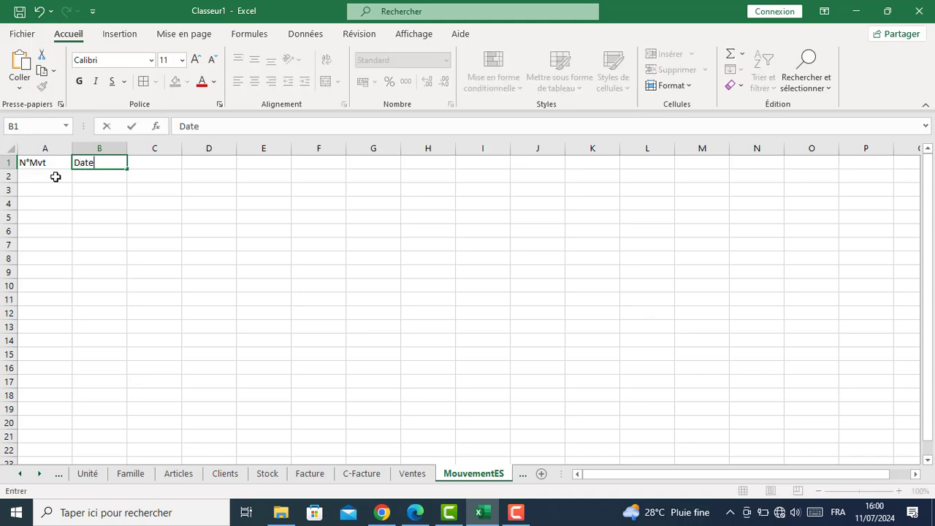
pyautogui.press('Tab')
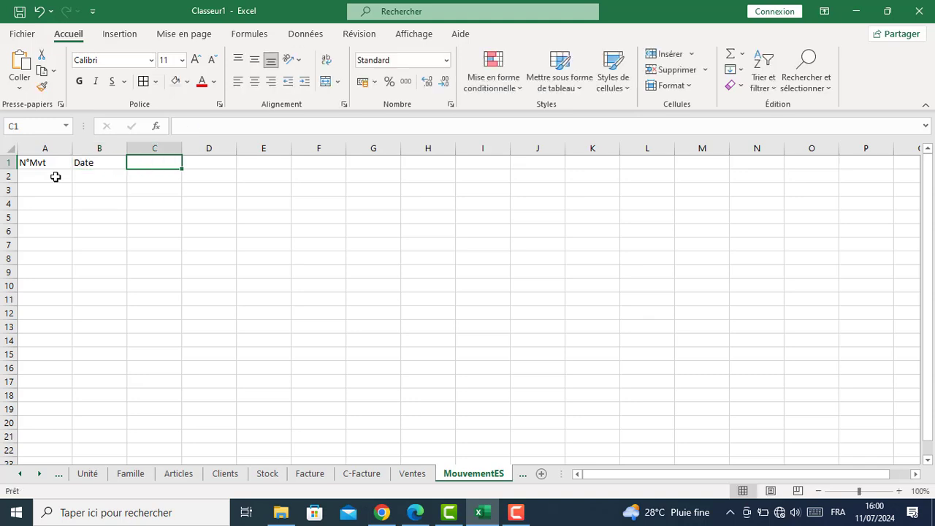
# Add the headings Référence, Article, Unité and Quantité in C1:F1
pyautogui.write('Réf')
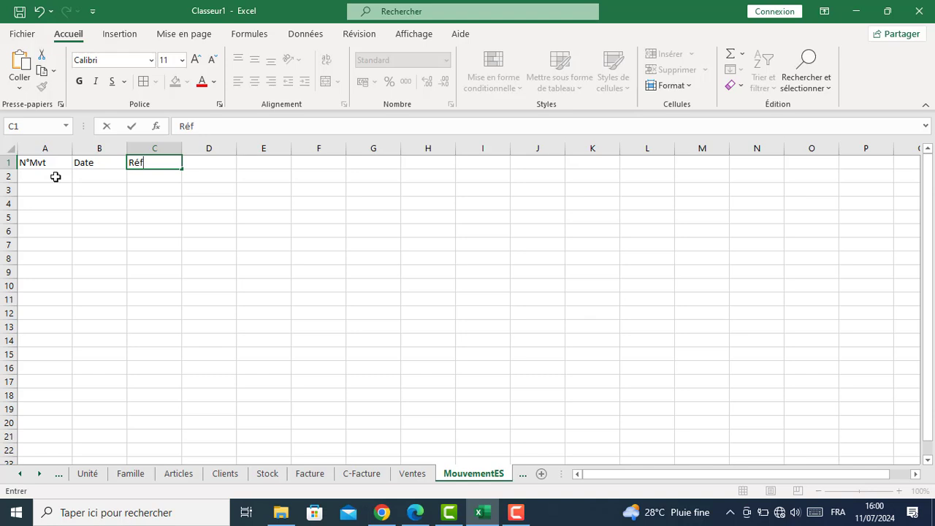
pyautogui.write('érence')
pyautogui.press('Tab')
pyautogui.write('A')
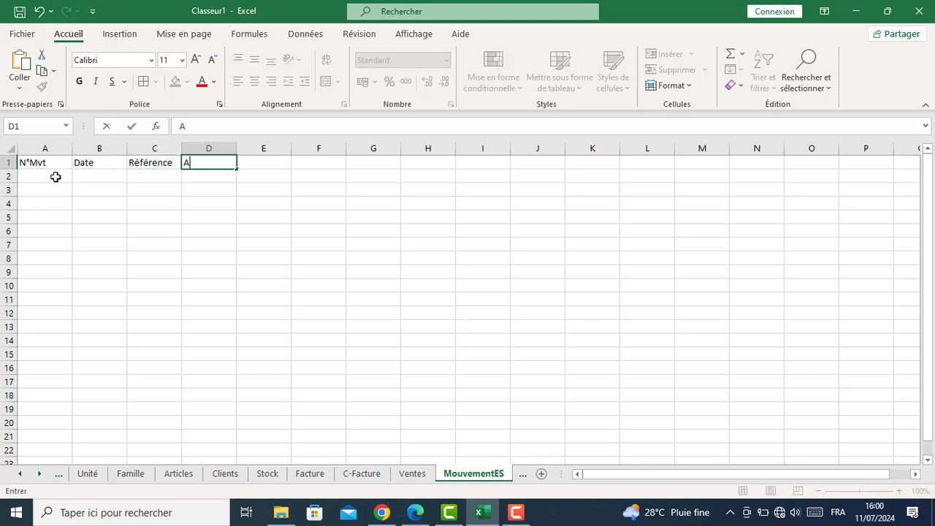
pyautogui.write('rticle')
pyautogui.press('Tab')
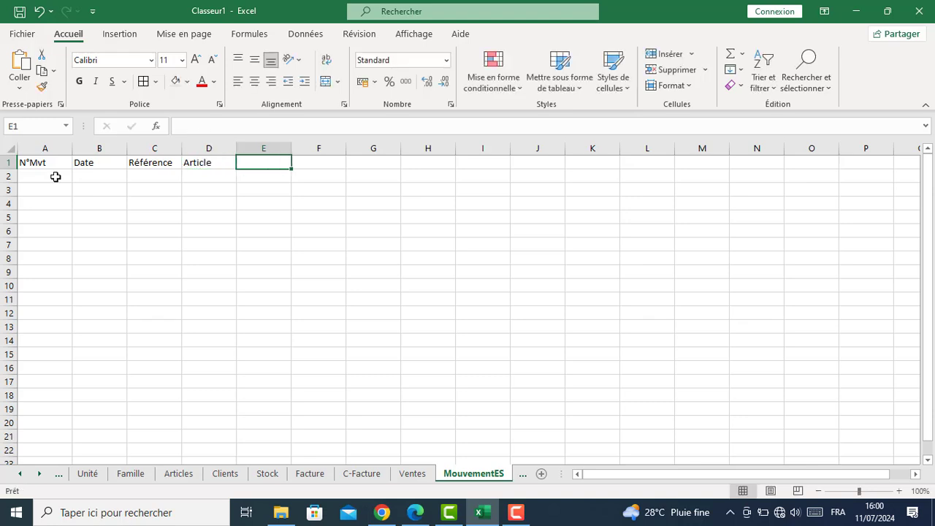
pyautogui.write('Unité')
pyautogui.press('Tab')
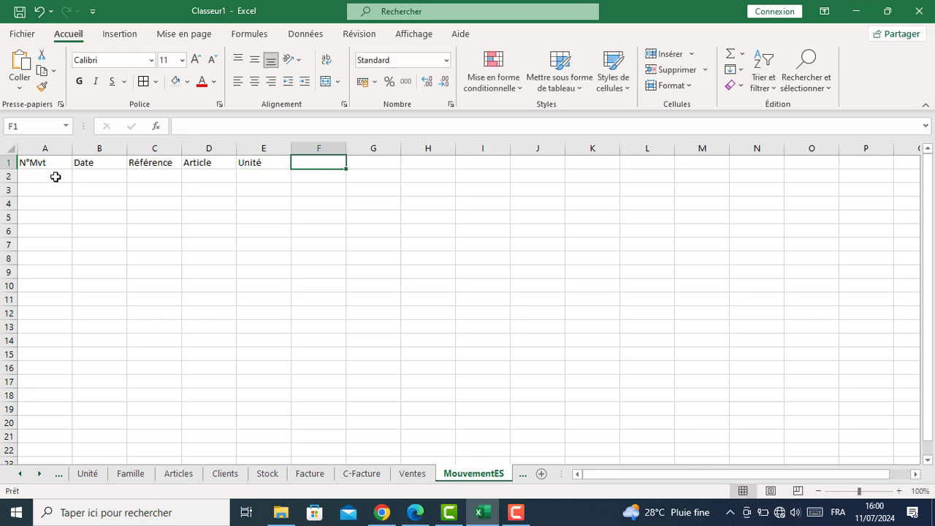
pyautogui.write('Qua')
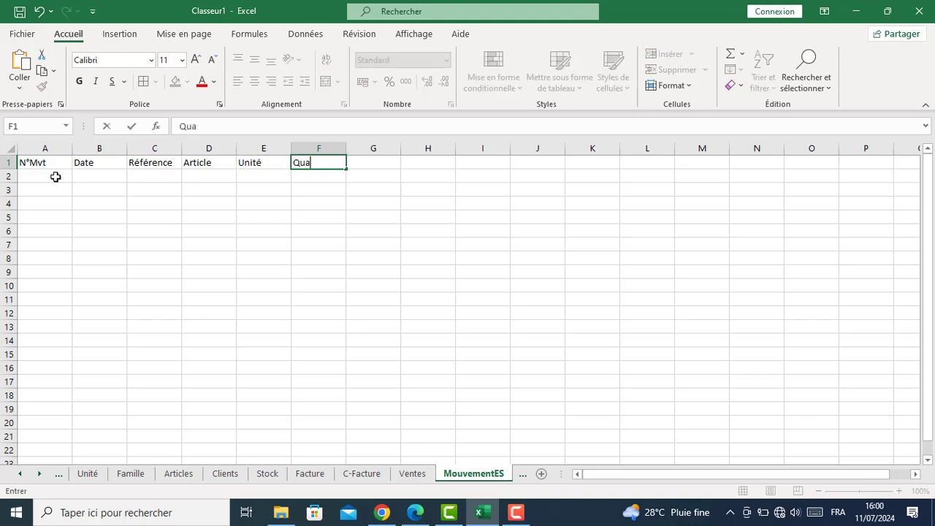
pyautogui.write('ntité')
pyautogui.click(56, 177)
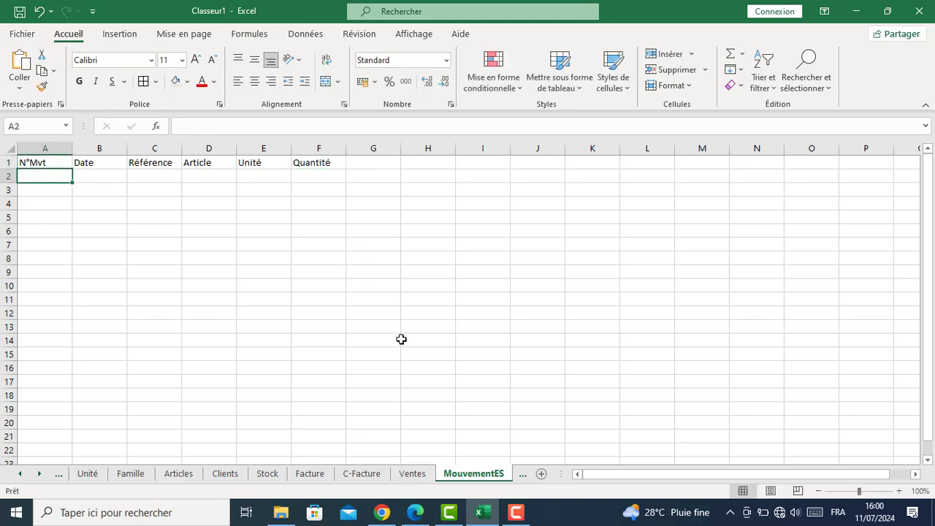
# Copy the MouvementES sheet, placing the copy before Suivi-Mvt-ES
pyautogui.click(39, 473)
pyautogui.click(39, 474)
pyautogui.click(38, 473)
pyautogui.rightClick(336, 475)
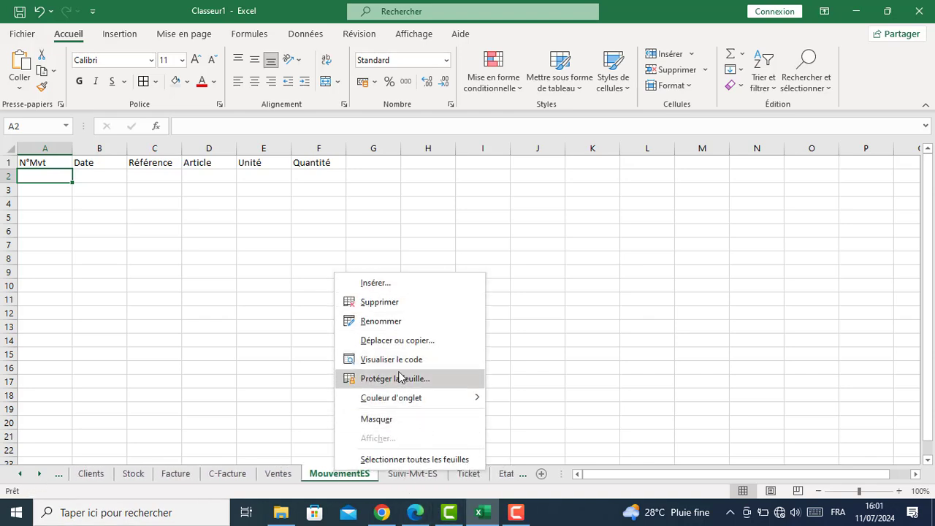
pyautogui.click(399, 340)
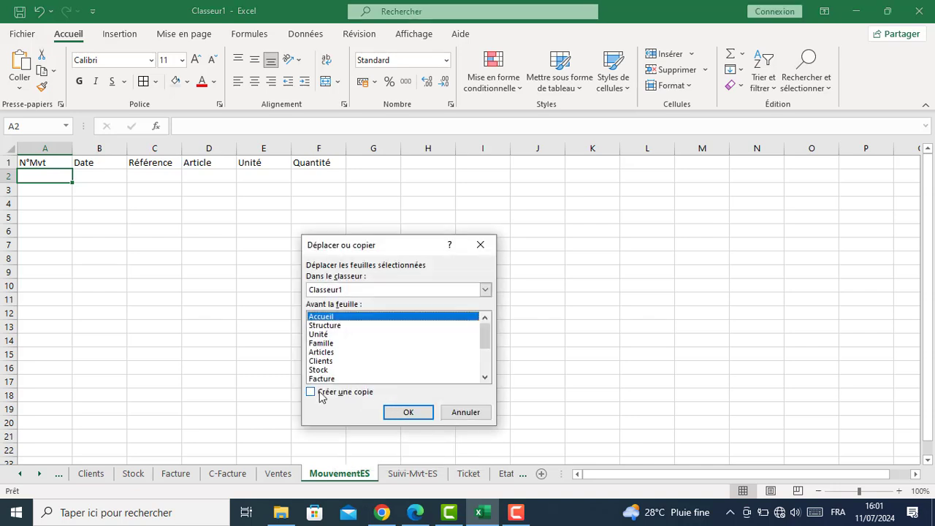
pyautogui.click(311, 392)
pyautogui.moveTo(485, 336); pyautogui.dragTo(485, 369)
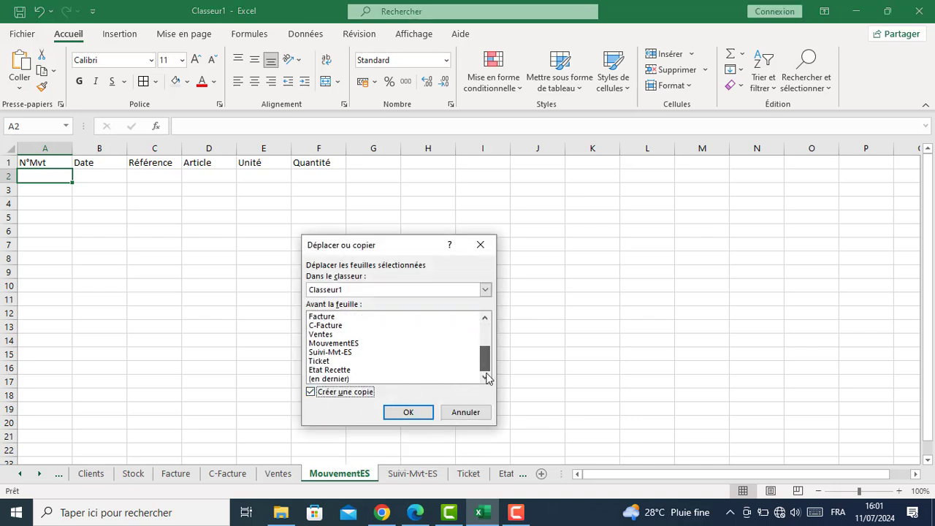
pyautogui.click(337, 353)
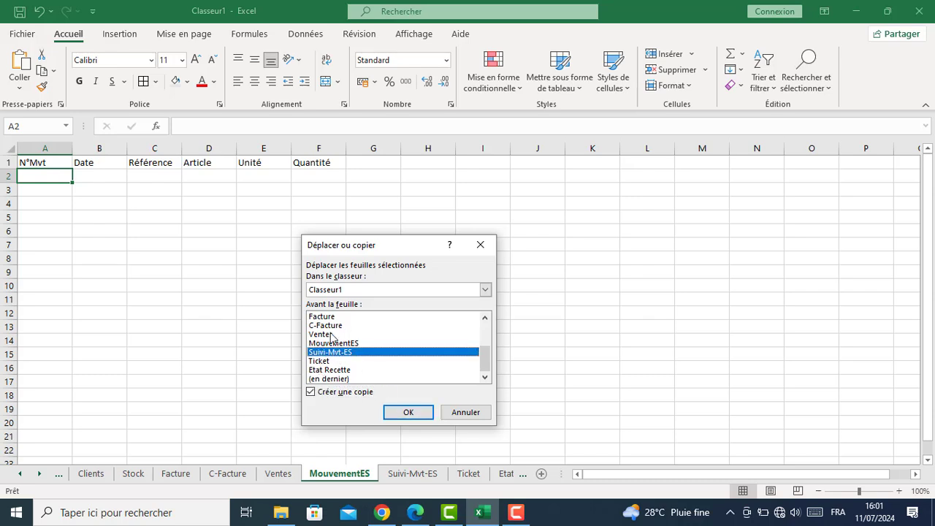
pyautogui.click(408, 414)
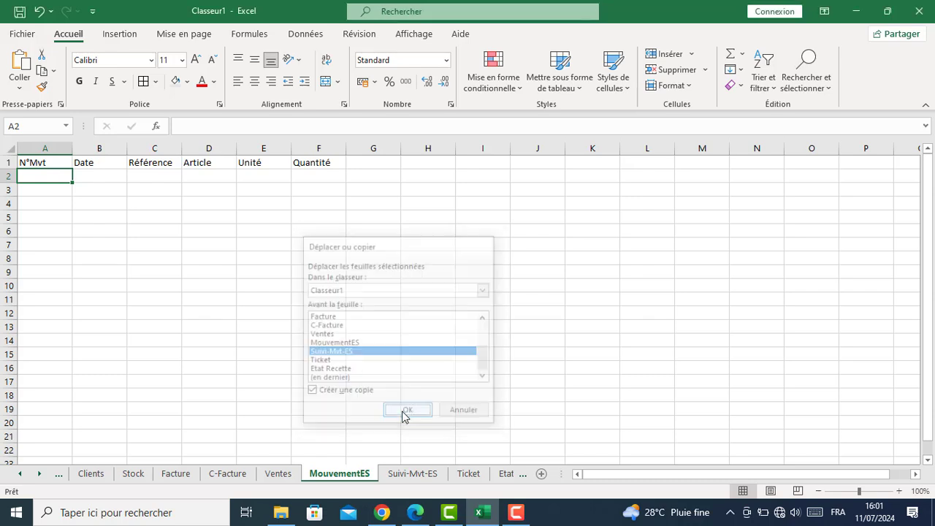
# Rename the copied sheet from MouvementES (2) to C-MouvementES
pyautogui.doubleClick(452, 474)
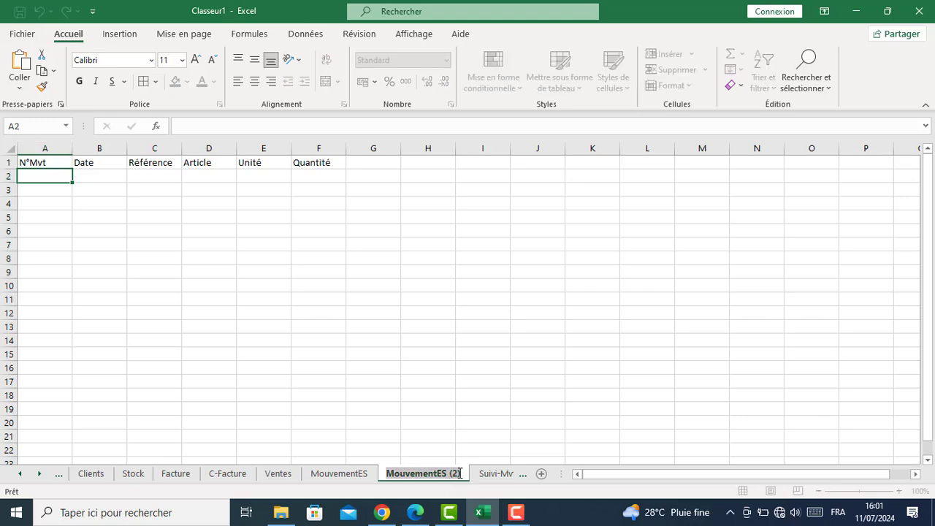
pyautogui.click(462, 474)
pyautogui.press('BackSpace')
pyautogui.press('BackSpace')
pyautogui.press('BackSpace')
pyautogui.press('BackSpace')
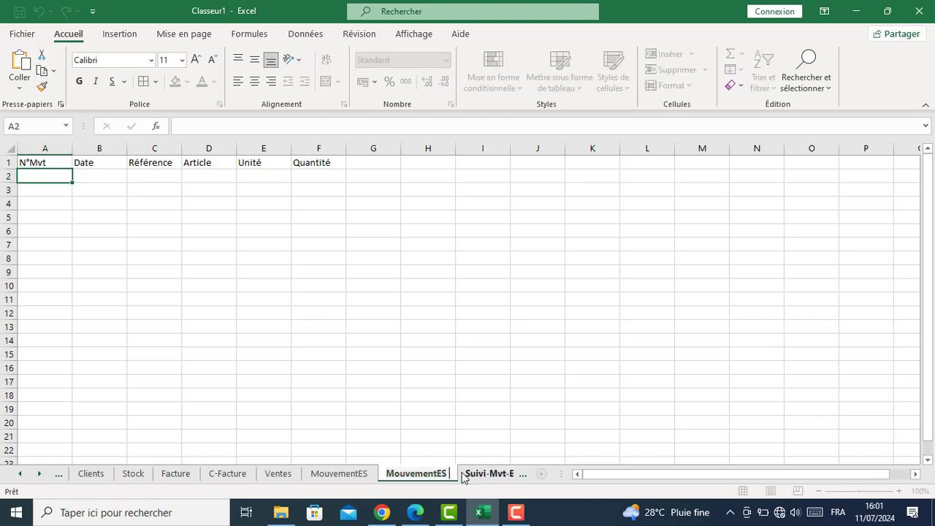
pyautogui.press('Return')
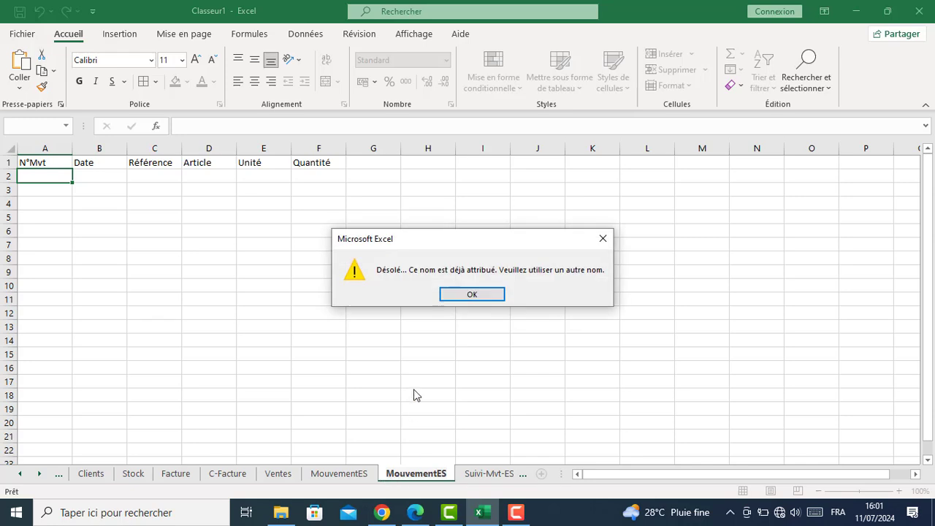
pyautogui.click(472, 295)
pyautogui.click(388, 474)
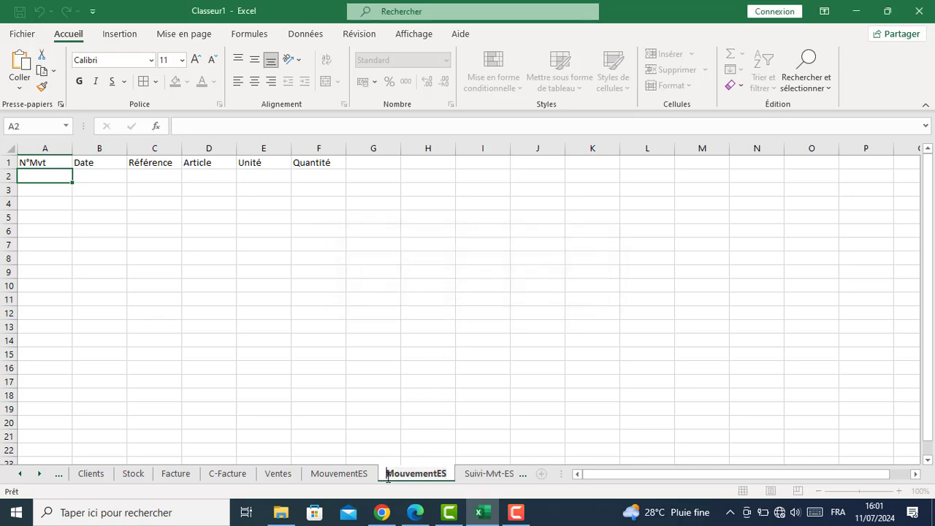
pyautogui.write('C')
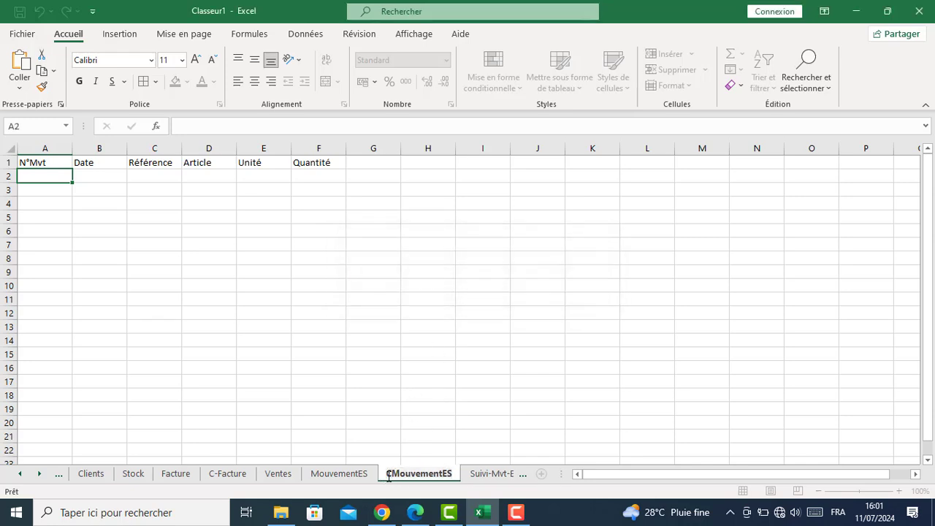
pyautogui.write('-')
pyautogui.press('Return')
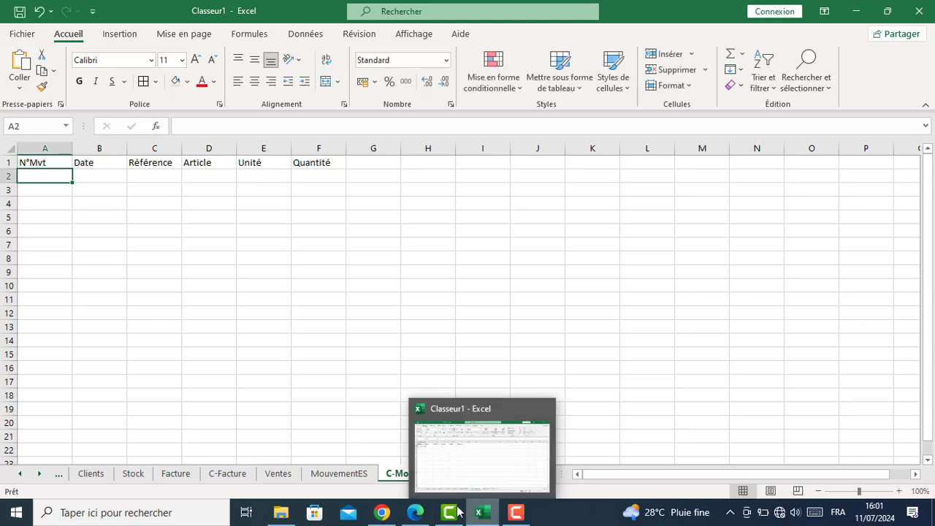
pyautogui.click(40, 474)
pyautogui.click(39, 474)
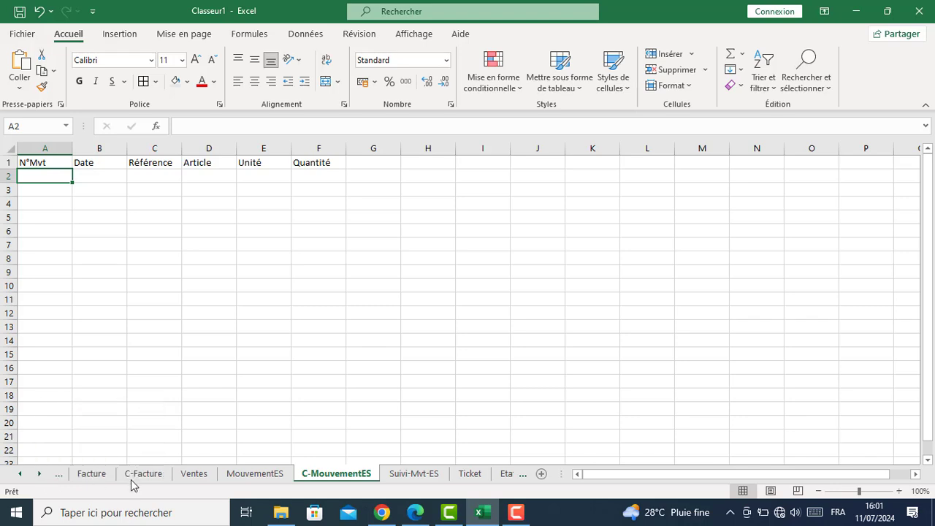
# On Suivi-Mvt-ES, enter N°Mvt in A1 and Date in B1
pyautogui.click(410, 475)
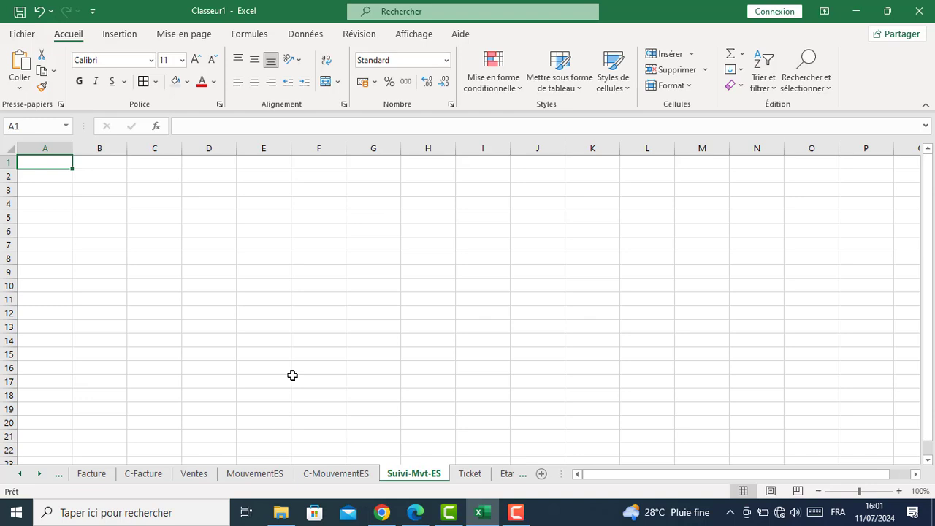
pyautogui.write('N')
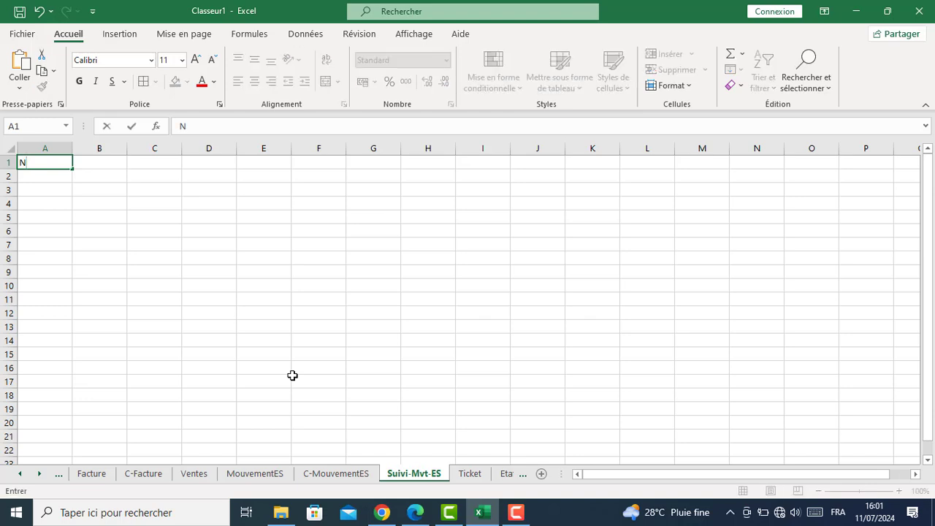
pyautogui.write('°Mvt')
pyautogui.press('Tab')
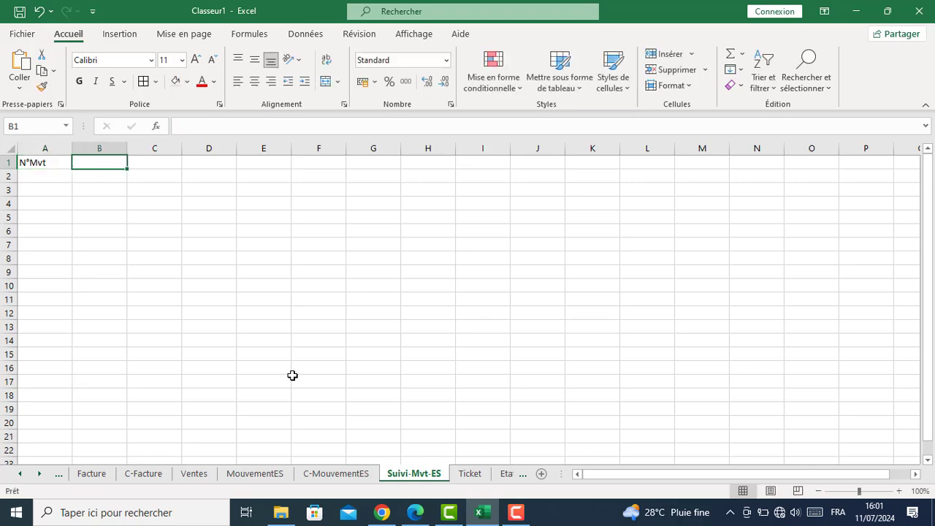
pyautogui.write('Date')
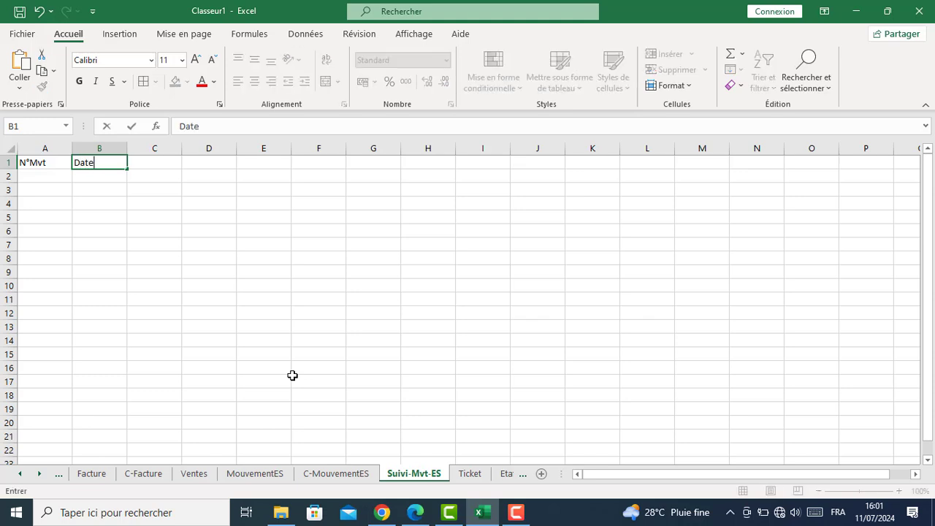
pyautogui.press('Tab')
pyautogui.press('Return')
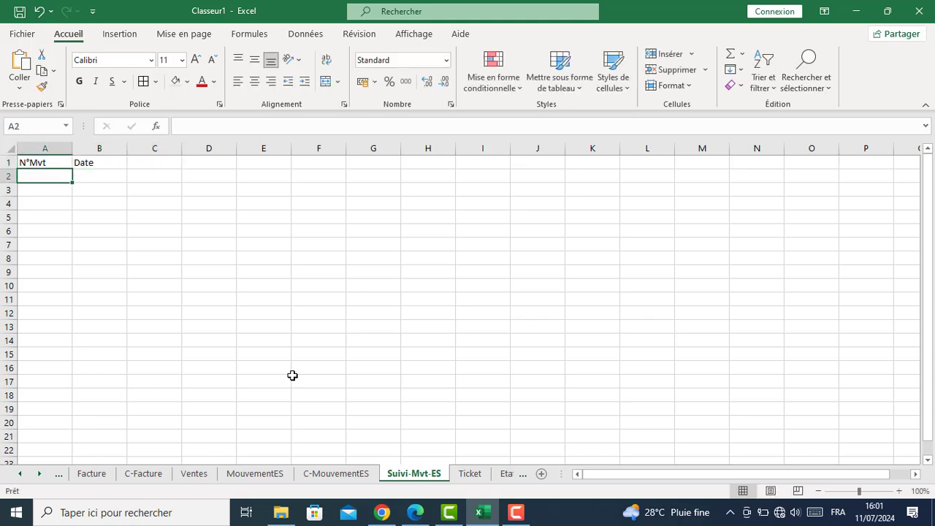
pyautogui.click(469, 475)
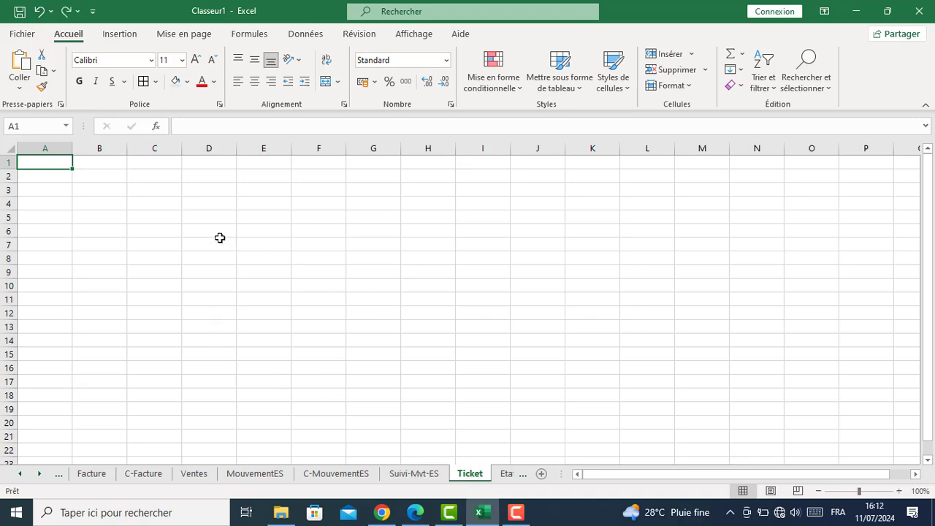
# Merge and centre E3:H3, E4:H4 and E6:H6 on the Ticket sheet
pyautogui.moveTo(256, 193); pyautogui.dragTo(418, 191)
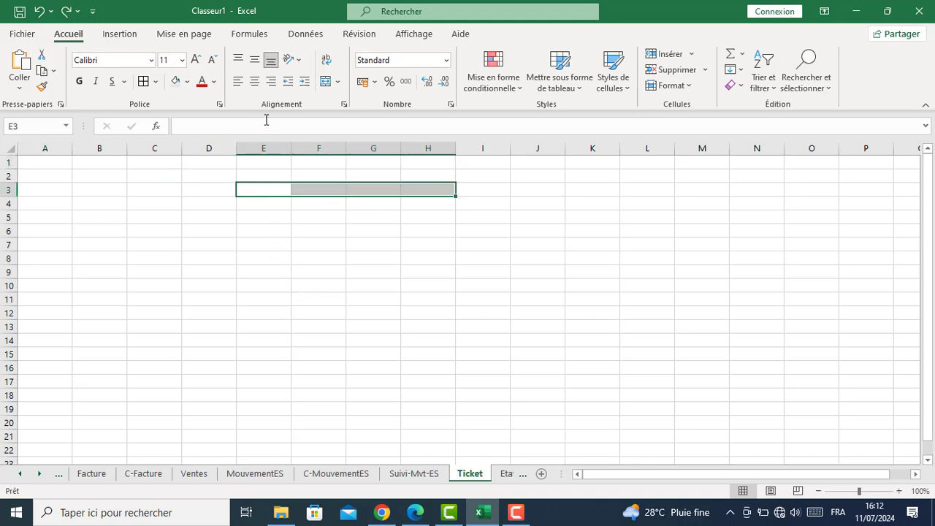
pyautogui.click(326, 81)
pyautogui.moveTo(261, 201); pyautogui.dragTo(431, 199)
pyautogui.click(326, 81)
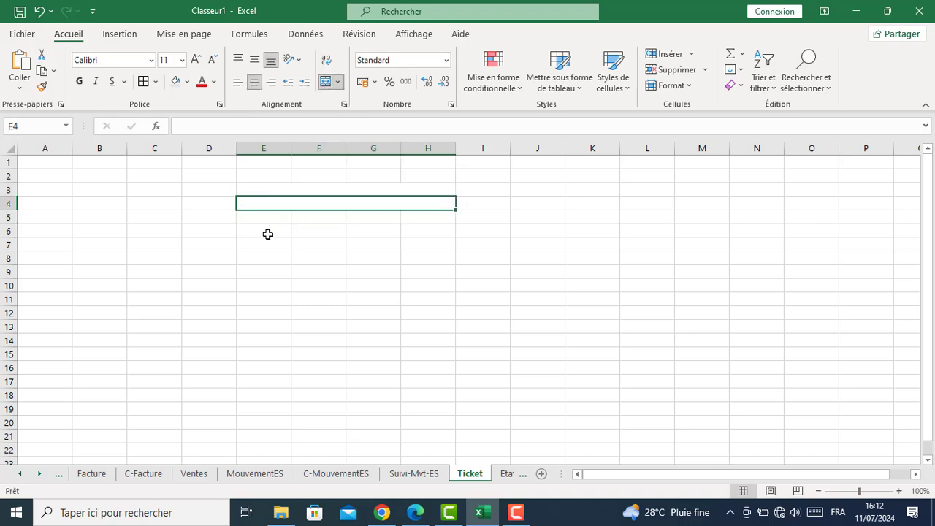
pyautogui.moveTo(257, 232); pyautogui.dragTo(409, 233)
pyautogui.click(326, 81)
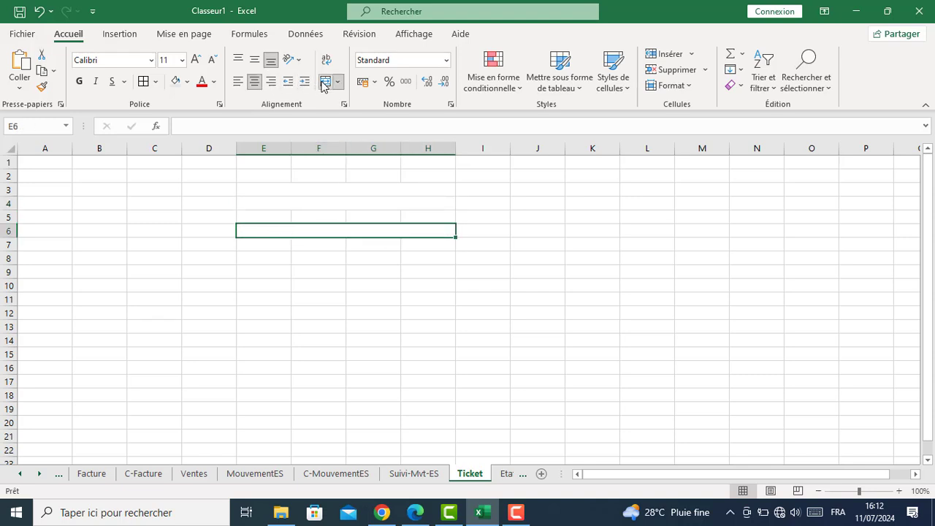
# Enter QUICAILERIE LE GRAND in E3, Douala in E4 and the phone number in E6
pyautogui.click(354, 192)
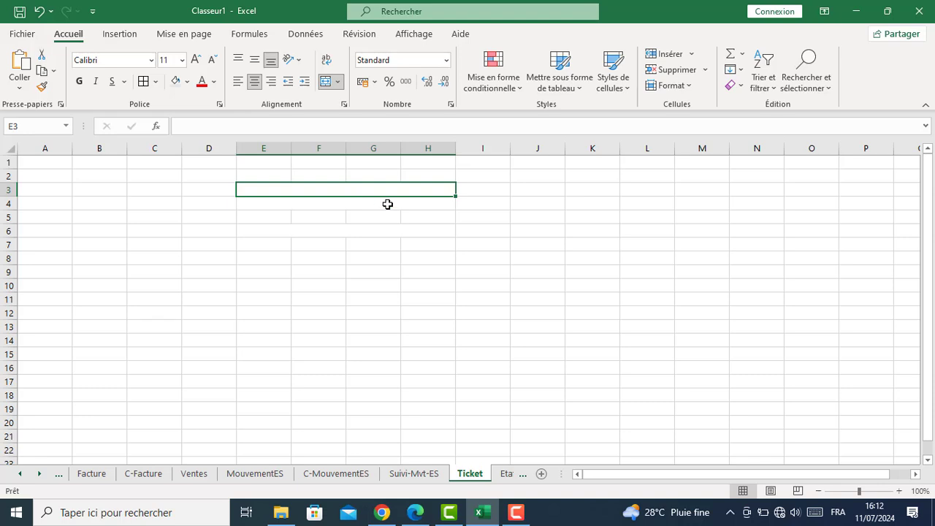
pyautogui.write('Q')
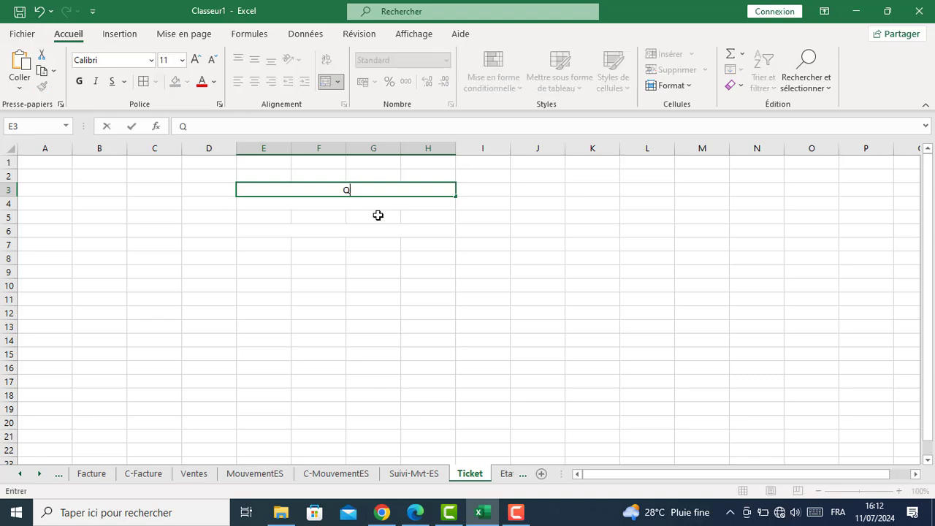
pyautogui.write('UICAILEREI')
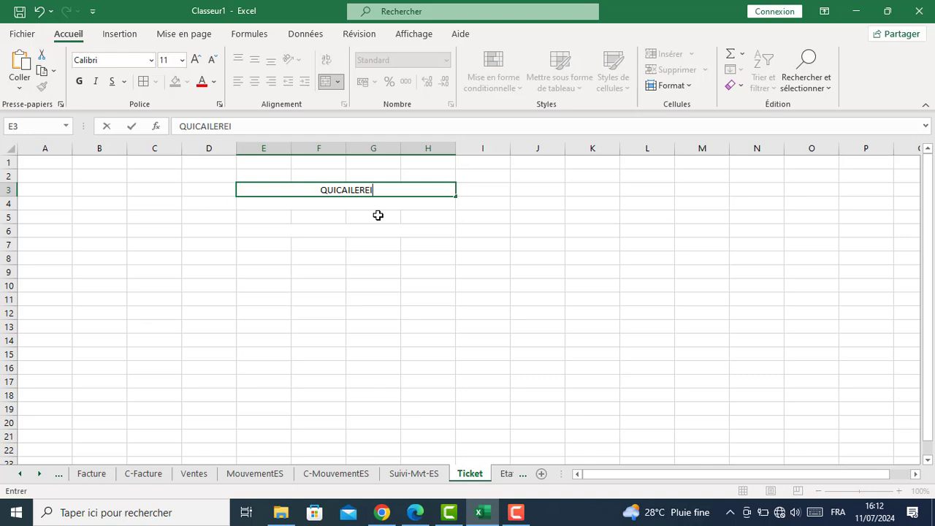
pyautogui.press('BackSpace')
pyautogui.press('BackSpace')
pyautogui.write('IE LE ')
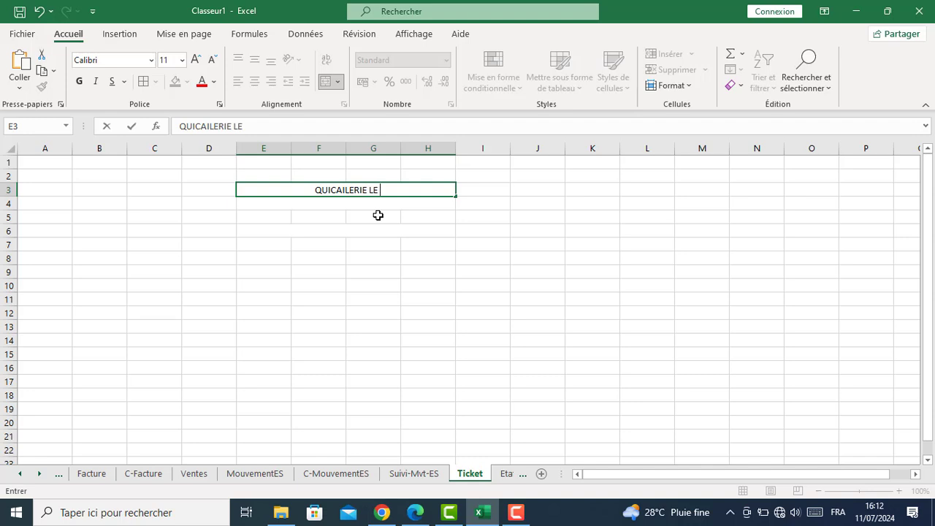
pyautogui.write('GRAND')
pyautogui.press('Return')
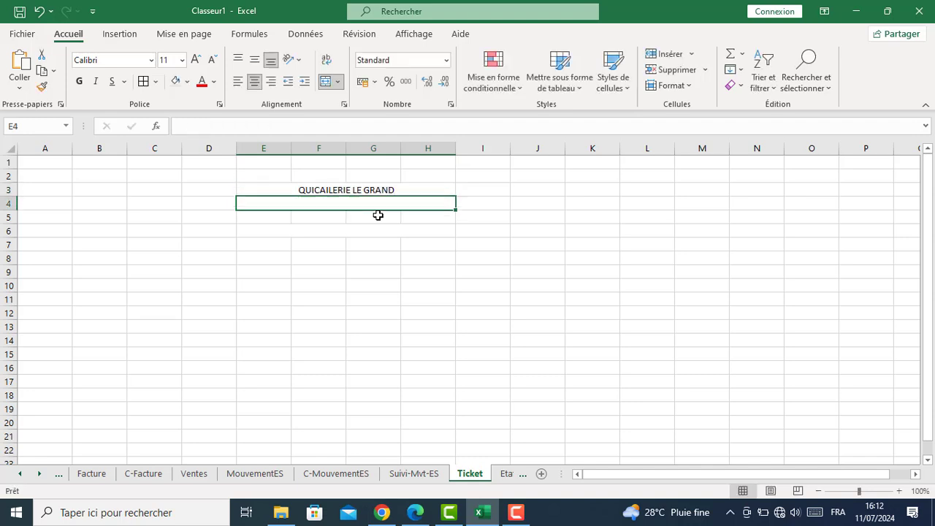
pyautogui.write('Douala')
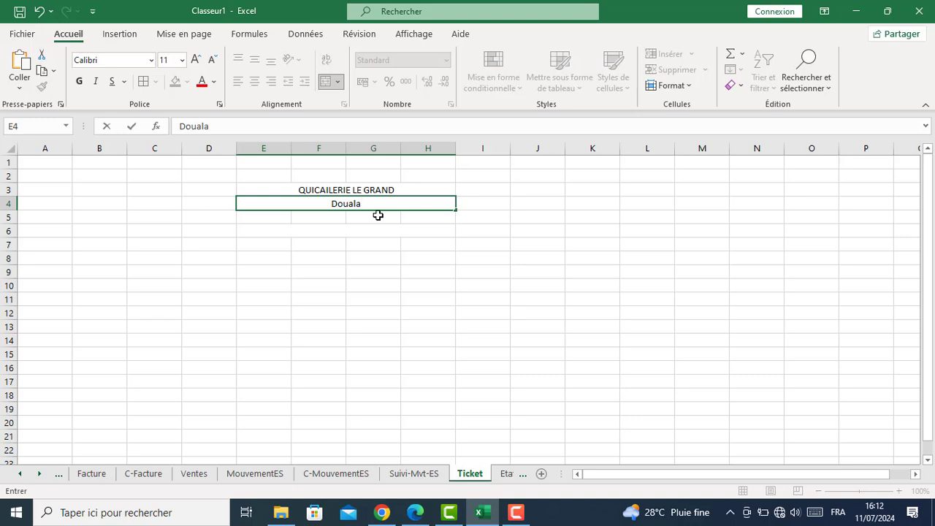
pyautogui.press('Return')
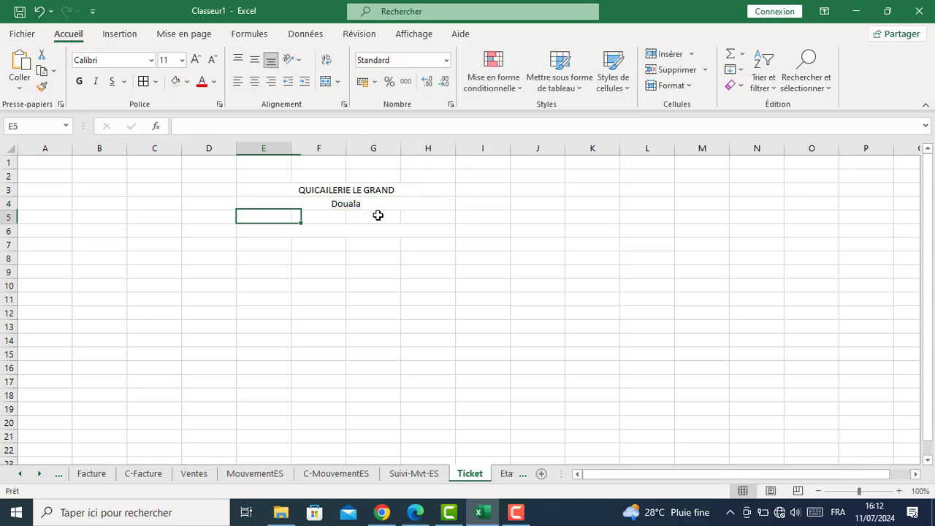
pyautogui.press('Return')
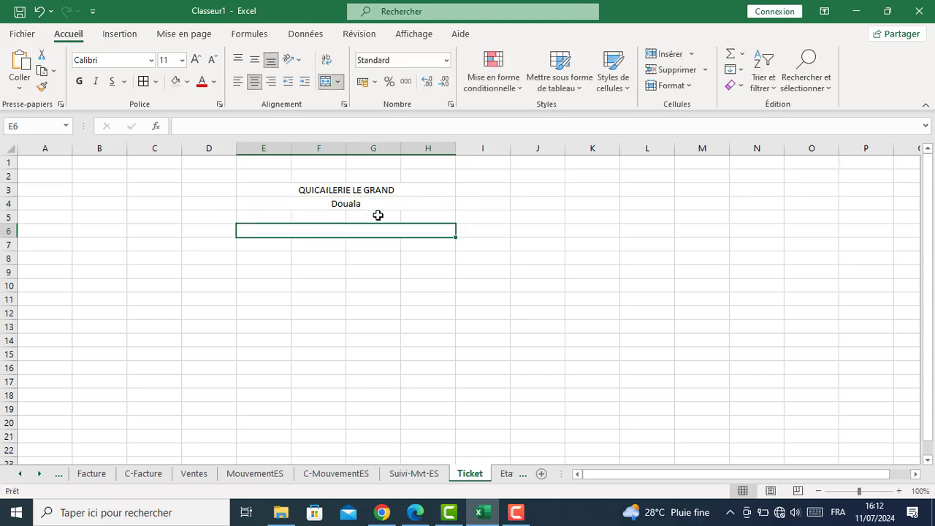
pyautogui.write('"')
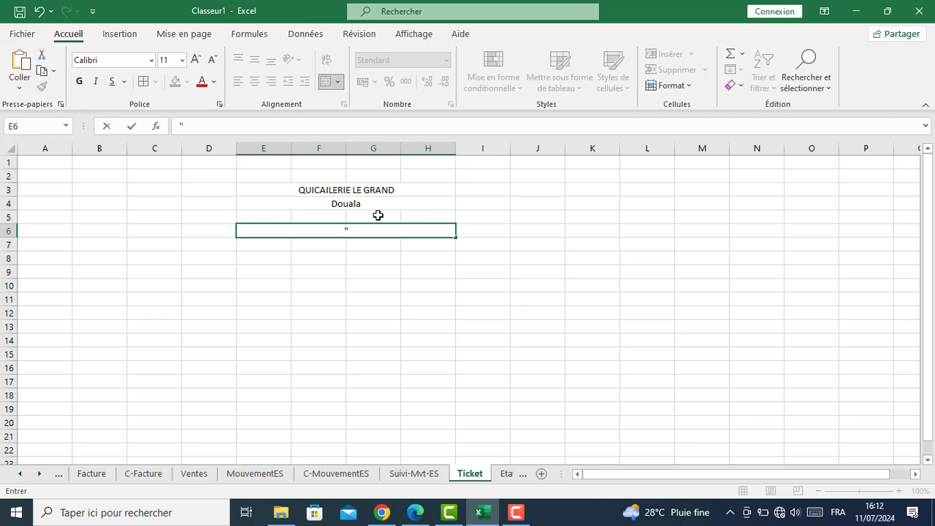
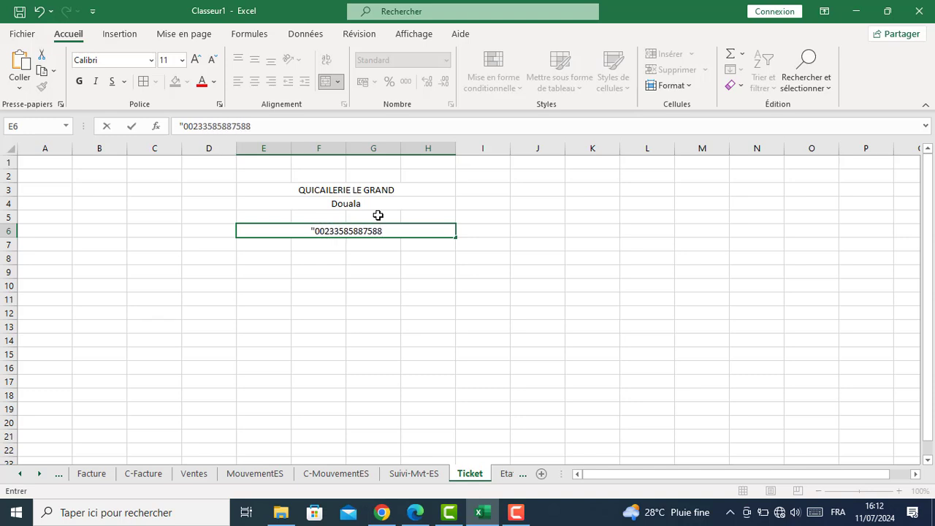
pyautogui.write('"')
pyautogui.press('Return')
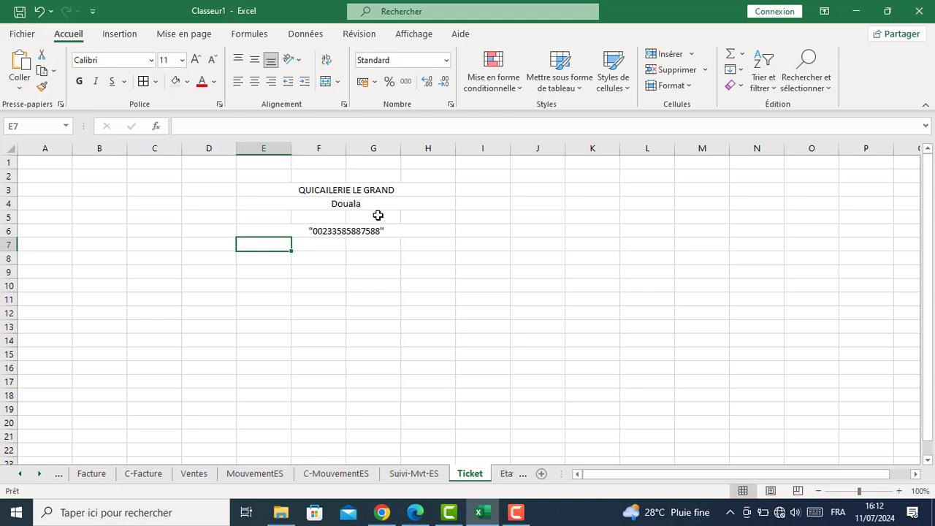
# Merge and centre E7:H7 and title it Facture
pyautogui.click(367, 260)
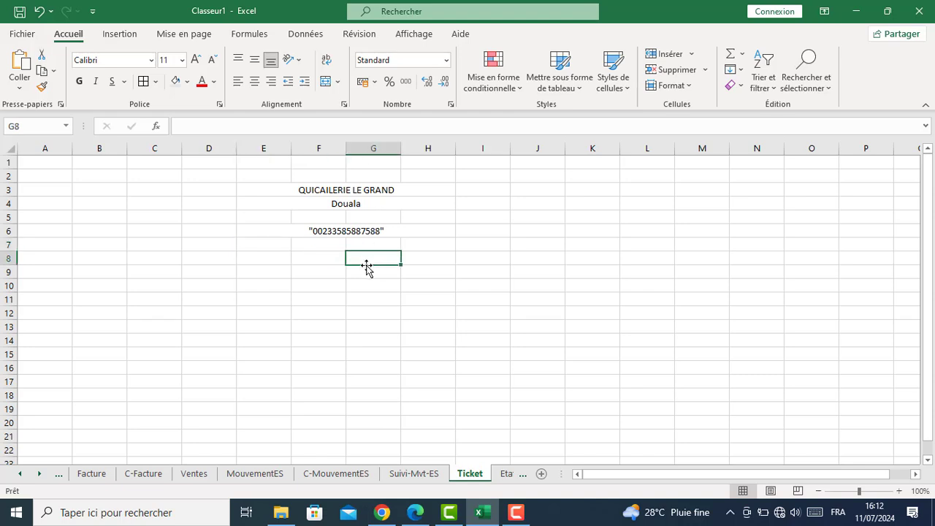
pyautogui.moveTo(271, 245); pyautogui.dragTo(417, 244)
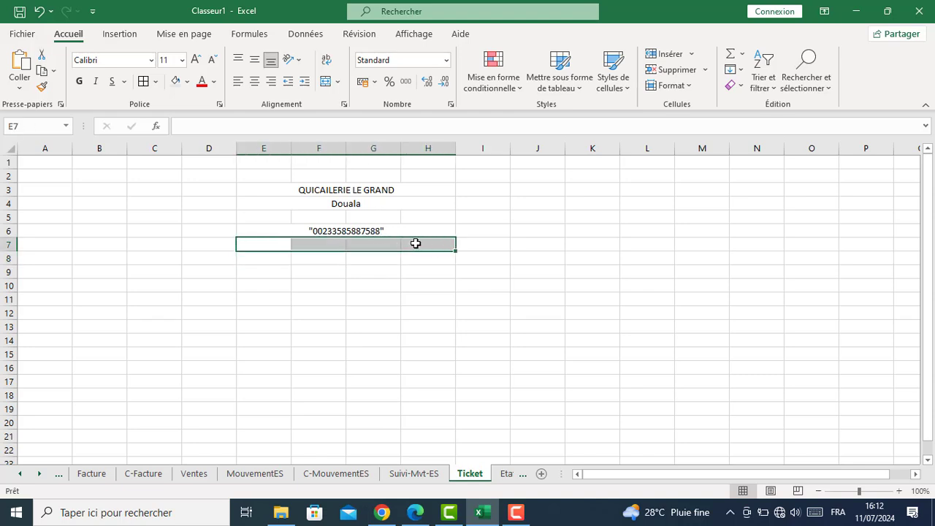
pyautogui.click(326, 81)
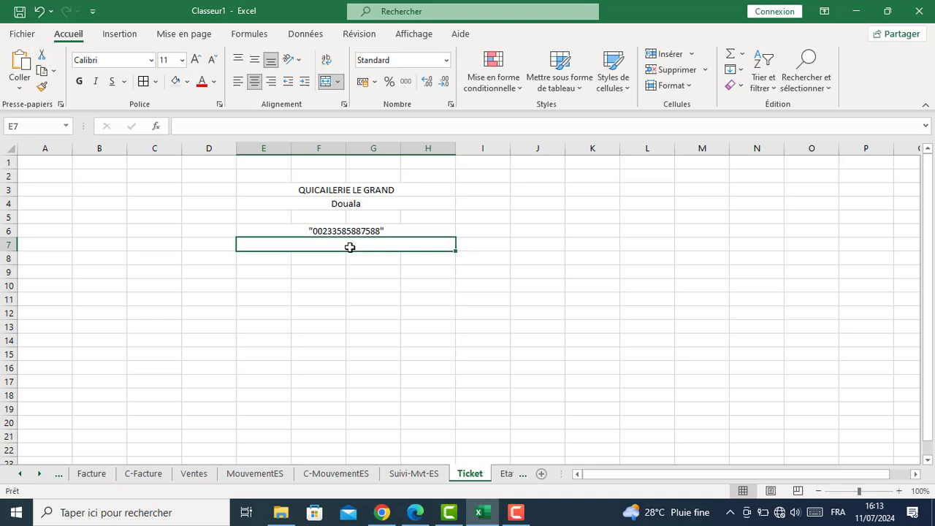
pyautogui.write('Facture')
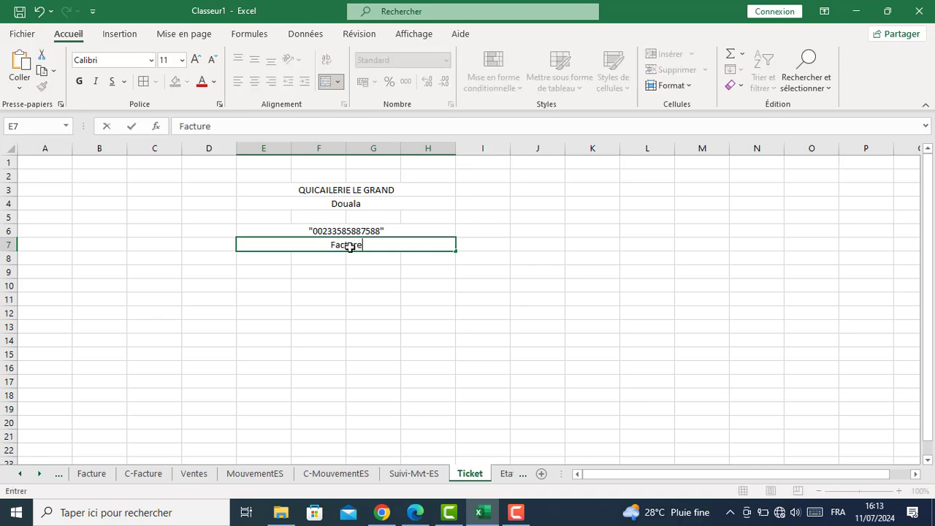
pyautogui.press('Return')
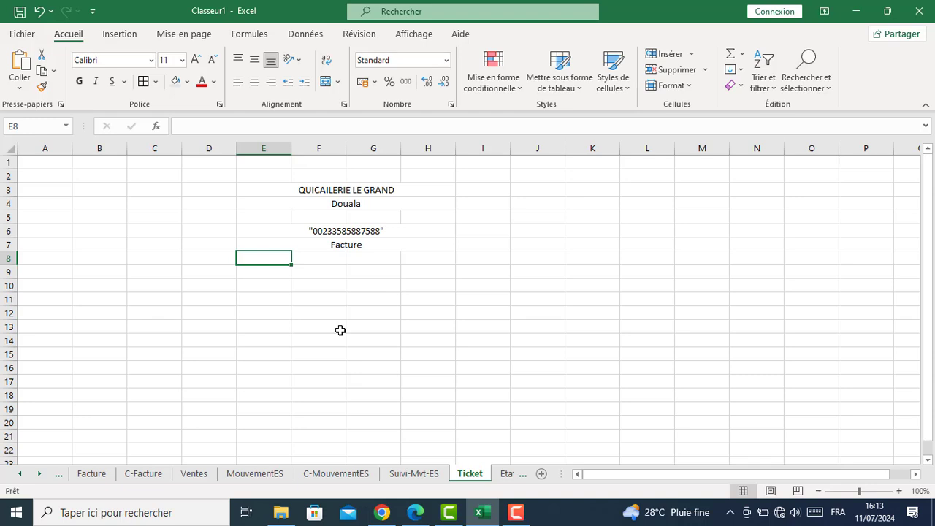
# Add labels N°Client: and Client: in E8:E9, Date: and N°Ticket: in G8:G9
pyautogui.write('N°')
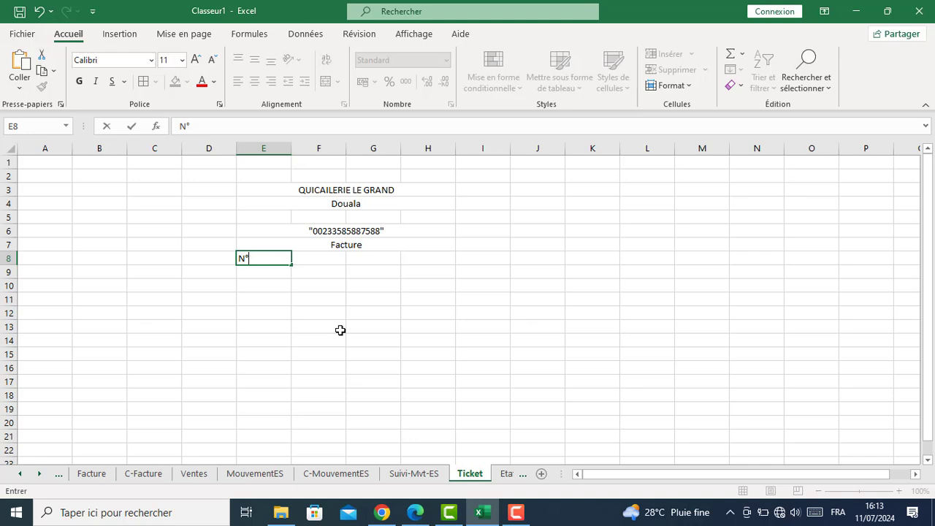
pyautogui.write('Client:')
pyautogui.press('Return')
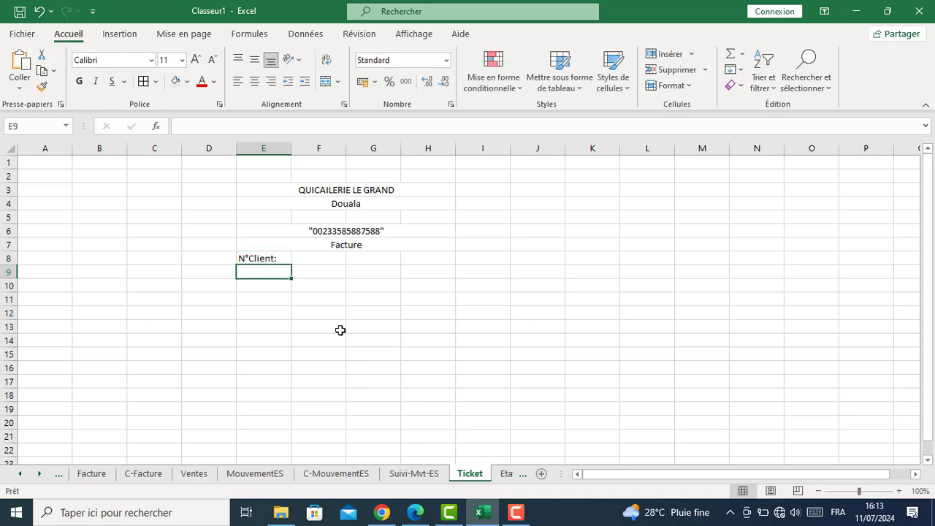
pyautogui.write('Client')
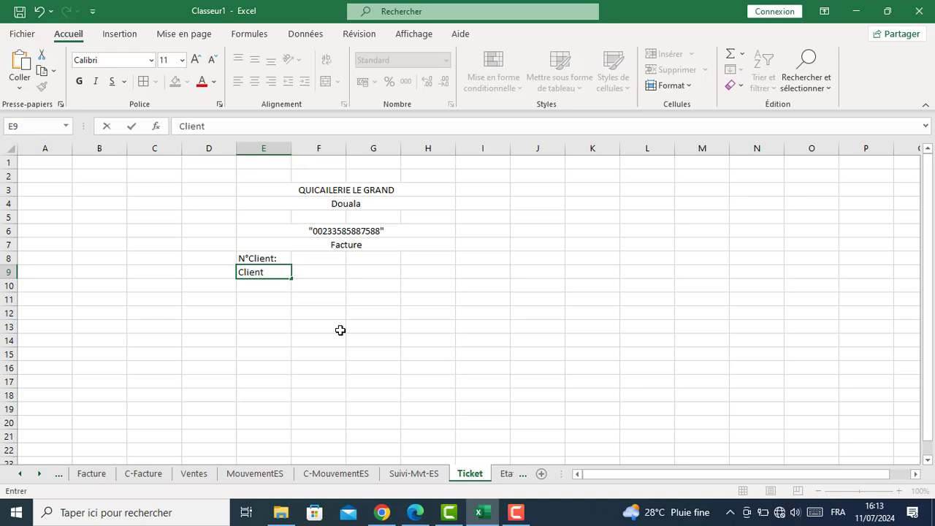
pyautogui.write(':')
pyautogui.click(371, 257)
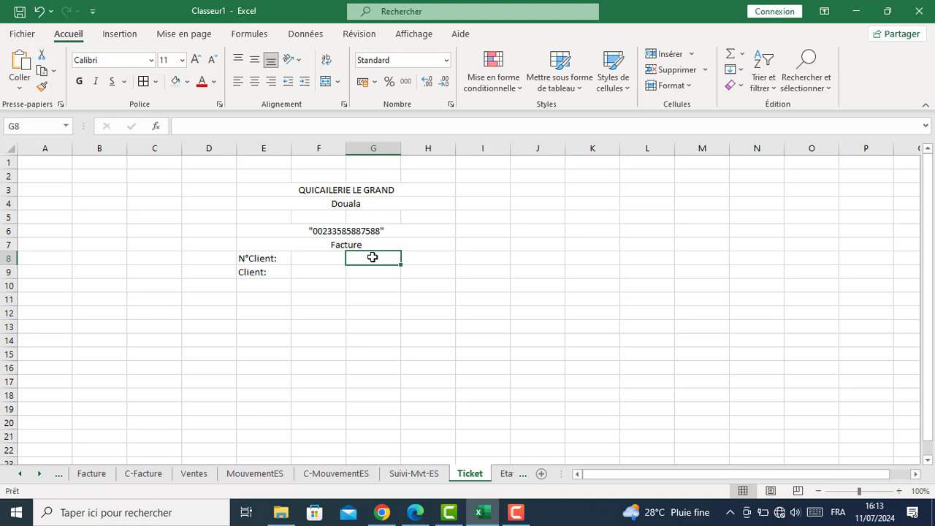
pyautogui.write('D')
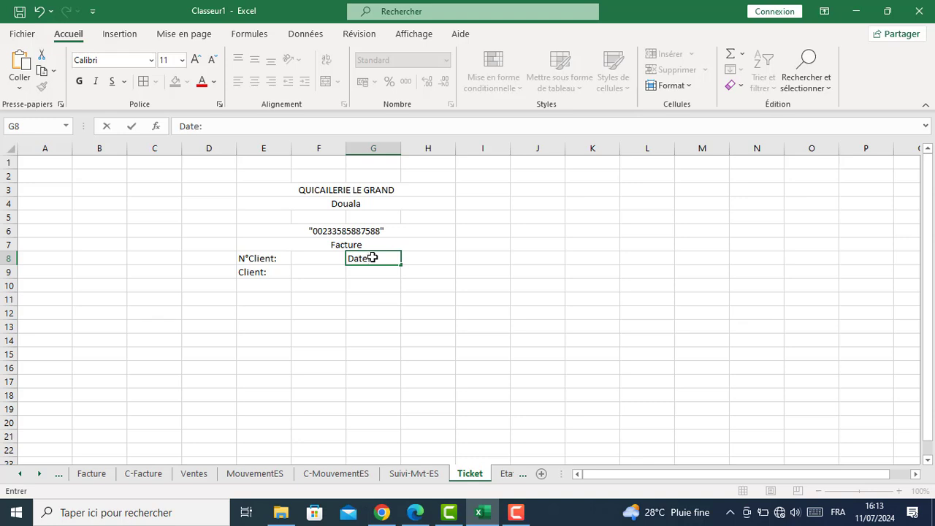
pyautogui.write('ate:')
pyautogui.press('Return')
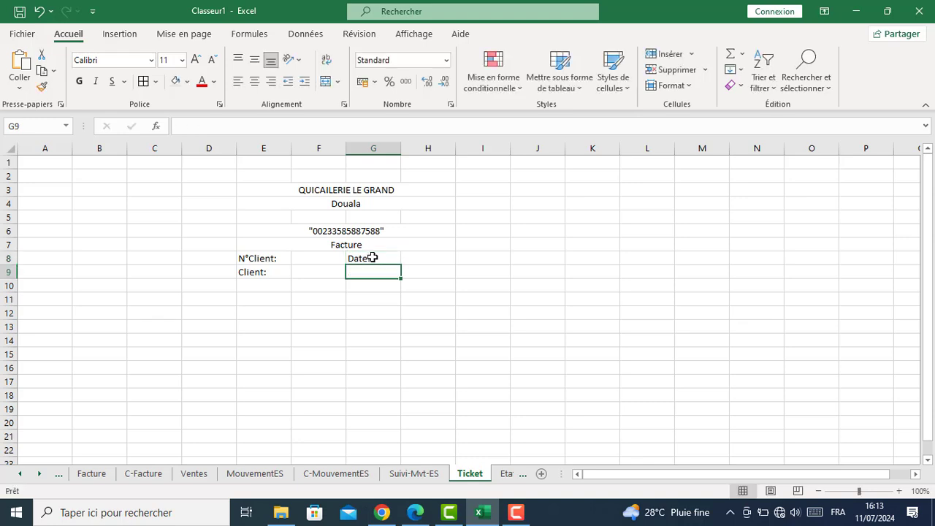
pyautogui.write('N')
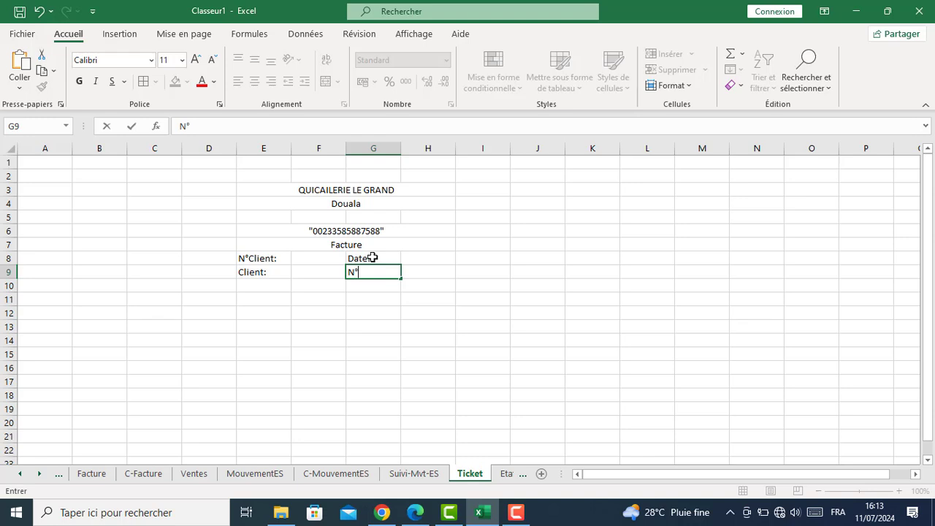
pyautogui.write('°Ticket:')
pyautogui.press('Return')
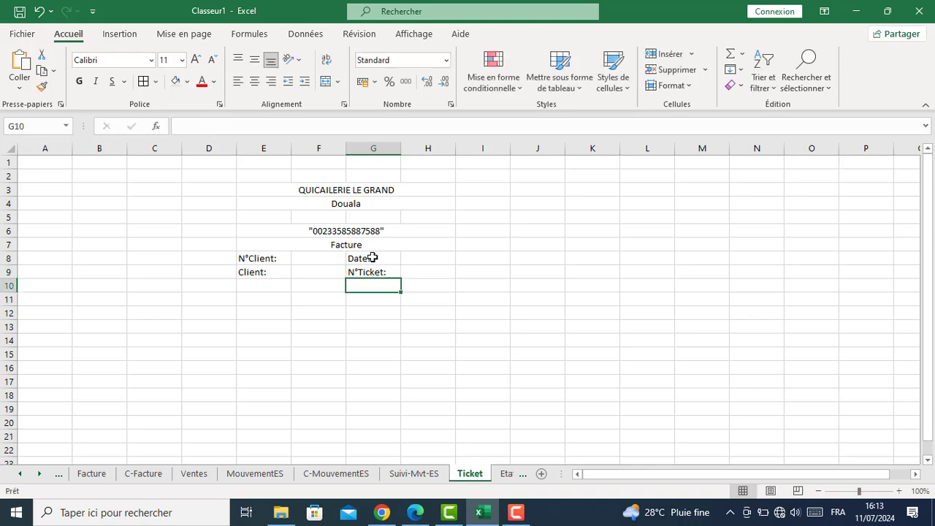
pyautogui.click(249, 302)
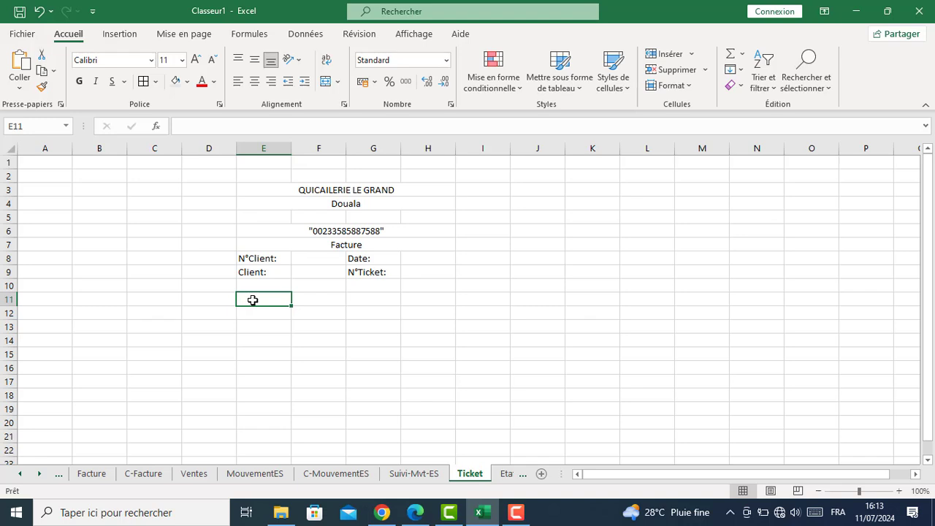
# Enter Article, P.Unitaire, Quantité and Montant in E11:H11, then select those four headings
pyautogui.write('Article')
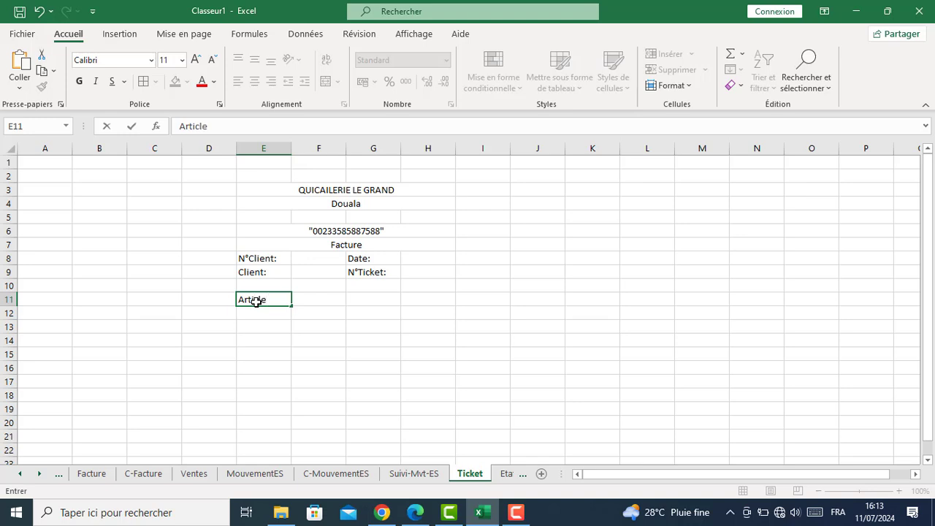
pyautogui.press('Tab')
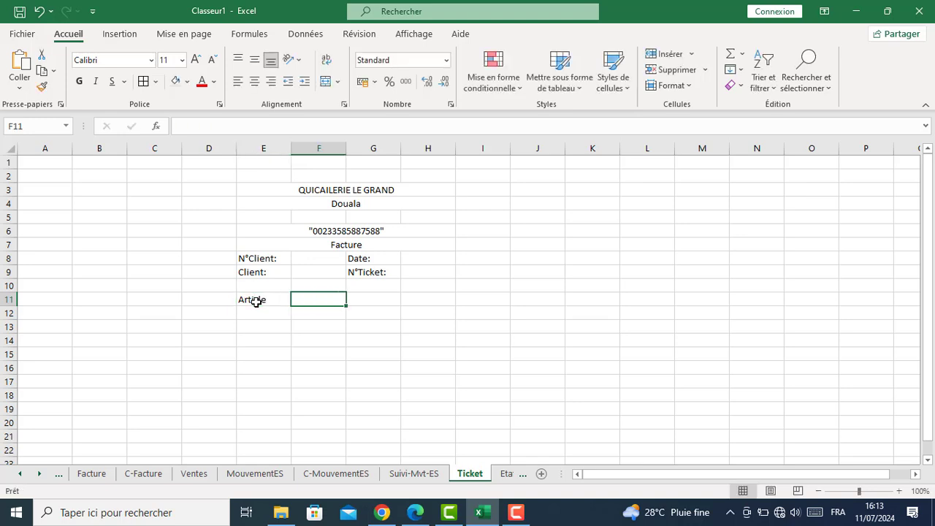
pyautogui.write('P.Un')
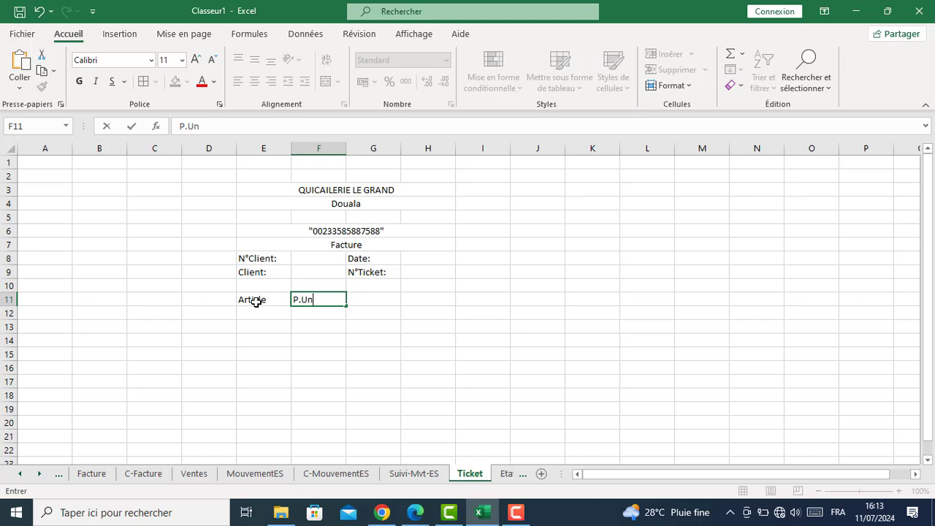
pyautogui.write('itaire')
pyautogui.press('Tab')
pyautogui.write('Q')
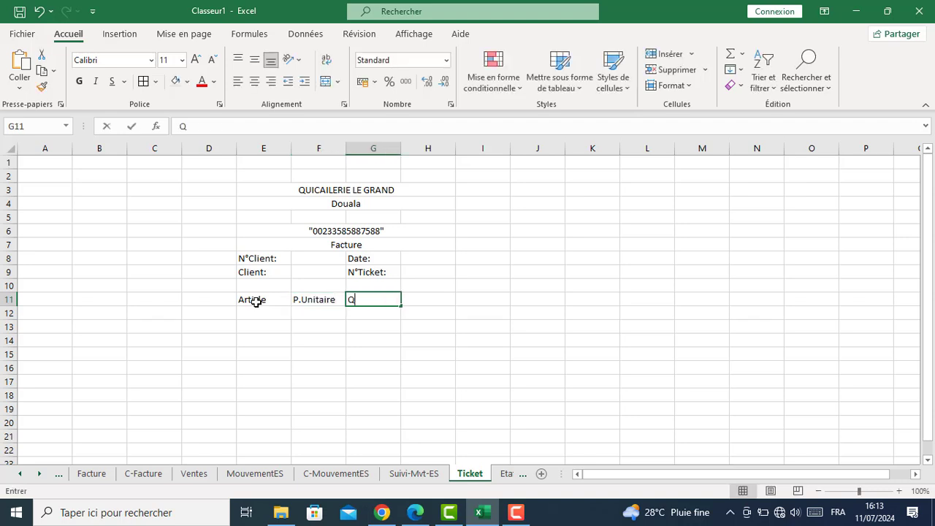
pyautogui.write('uantit')
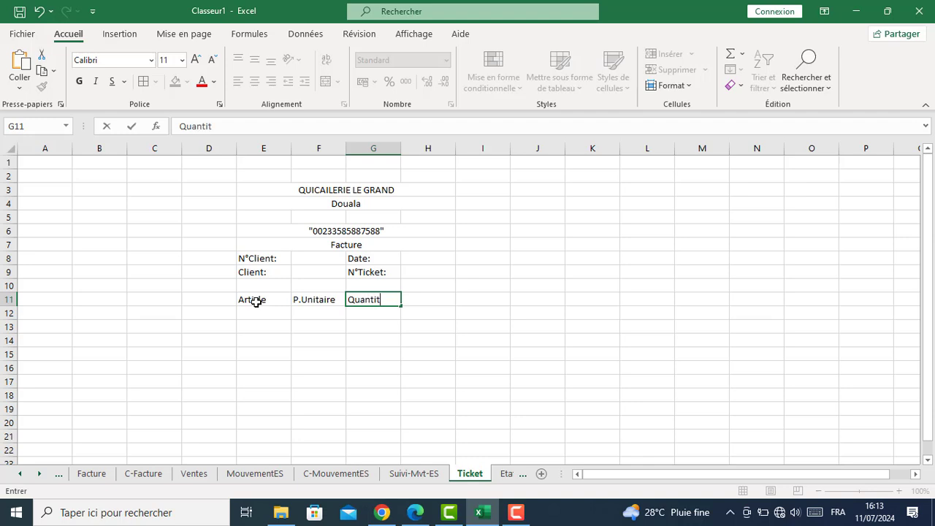
pyautogui.write('é')
pyautogui.press('Tab')
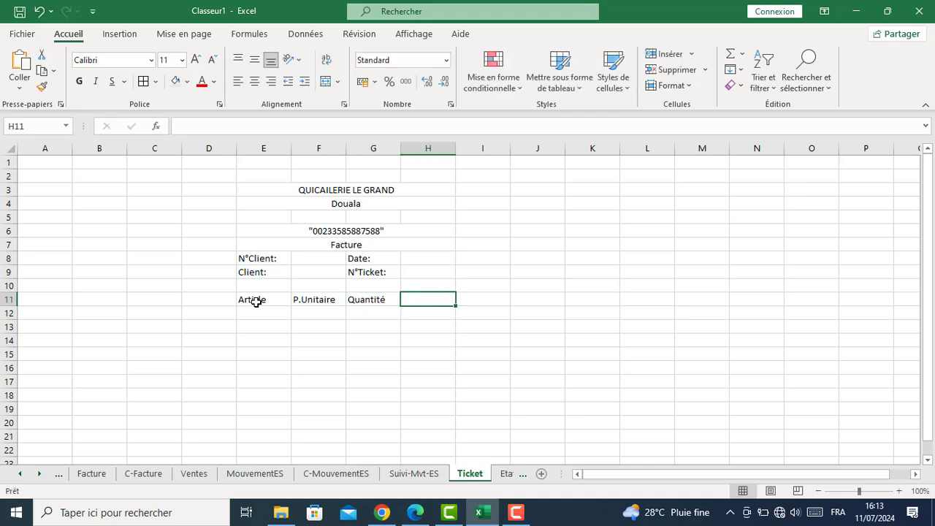
pyautogui.write('Montant')
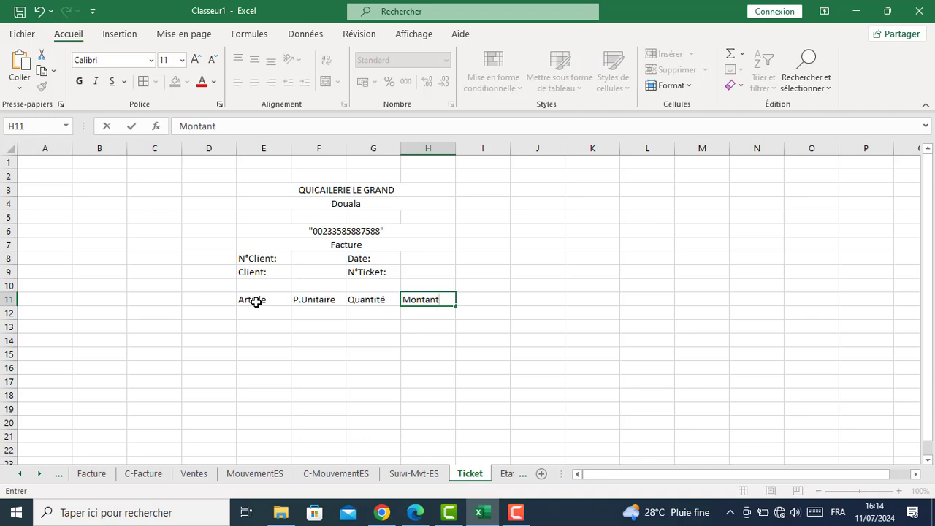
pyautogui.press('Return')
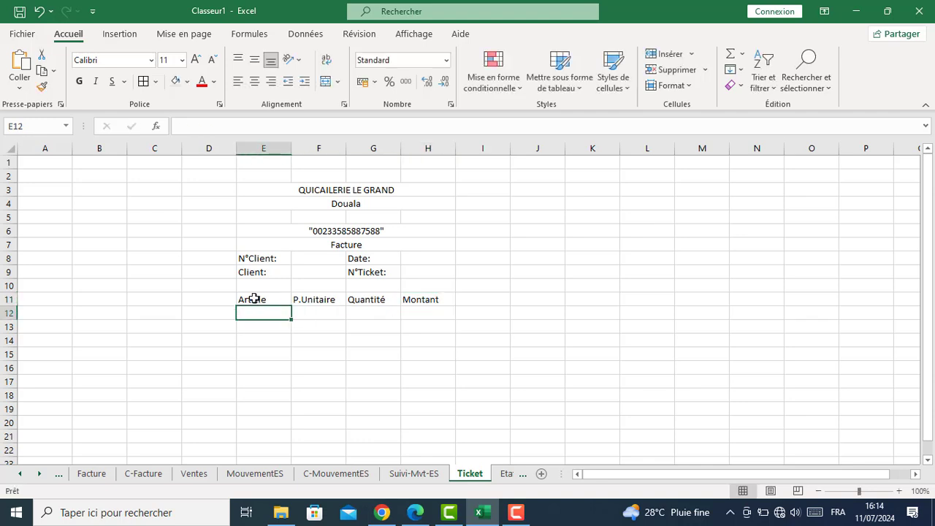
pyautogui.moveTo(256, 302); pyautogui.dragTo(425, 296)
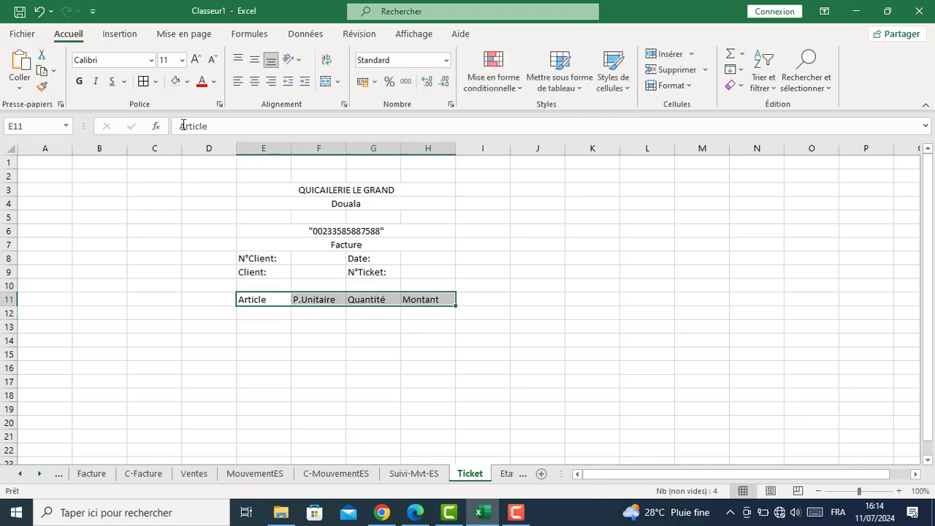
# Apply Bahnschrift SemiBold to the headings and set the QUICAILERIE LE GRAND title in Algerian
pyautogui.click(116, 60)
pyautogui.write('b')
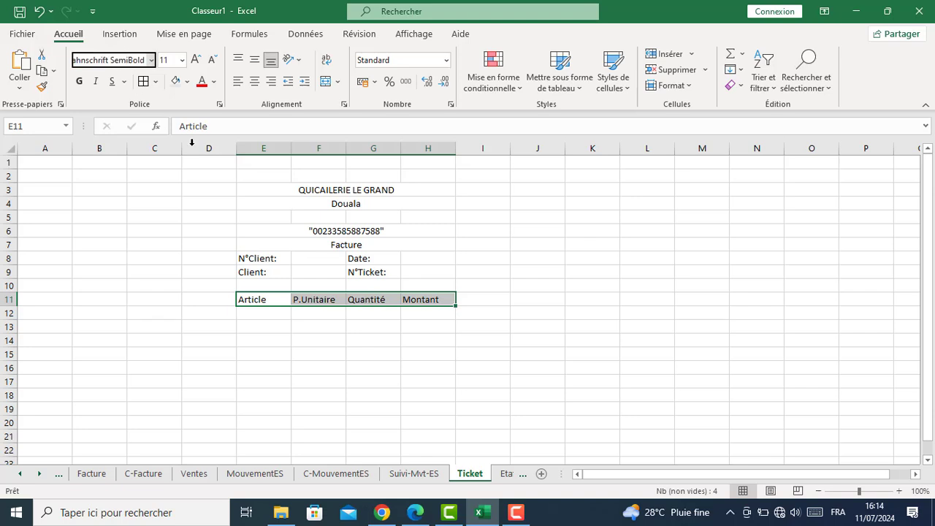
pyautogui.press('Return')
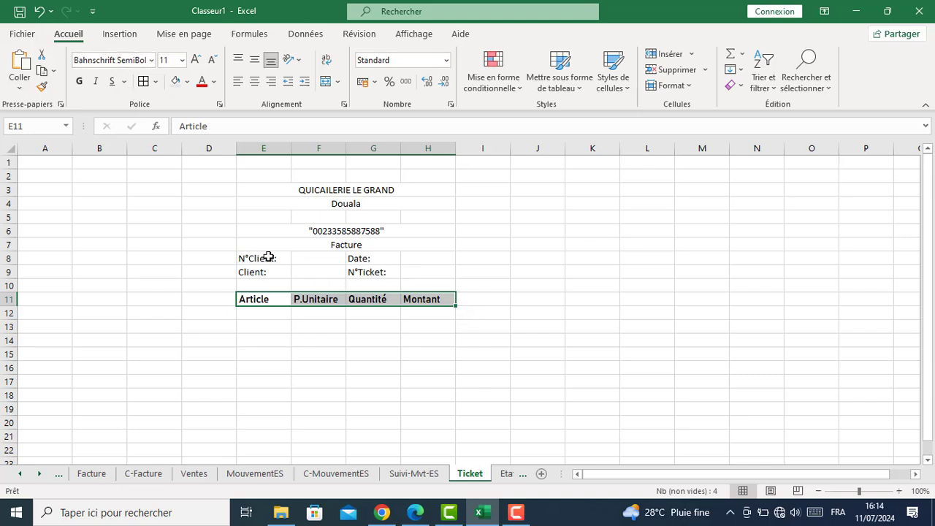
pyautogui.click(336, 192)
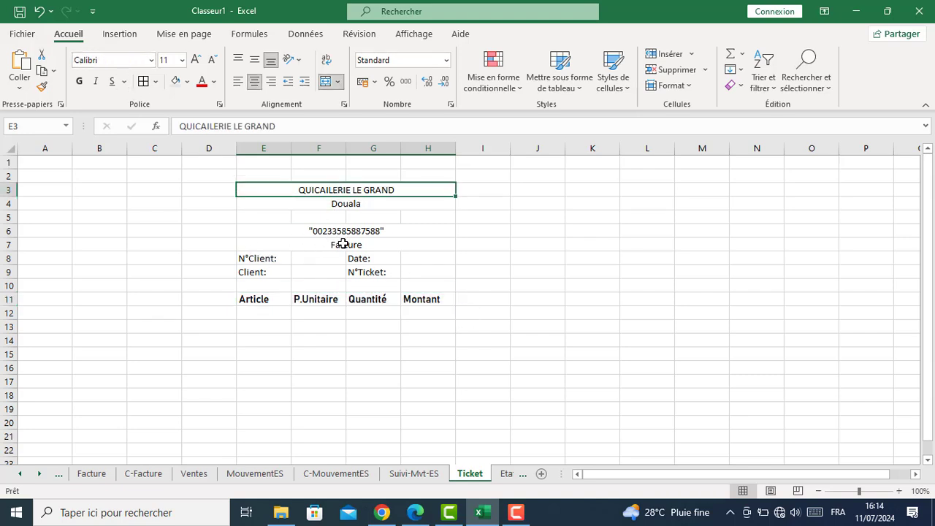
pyautogui.click(151, 60)
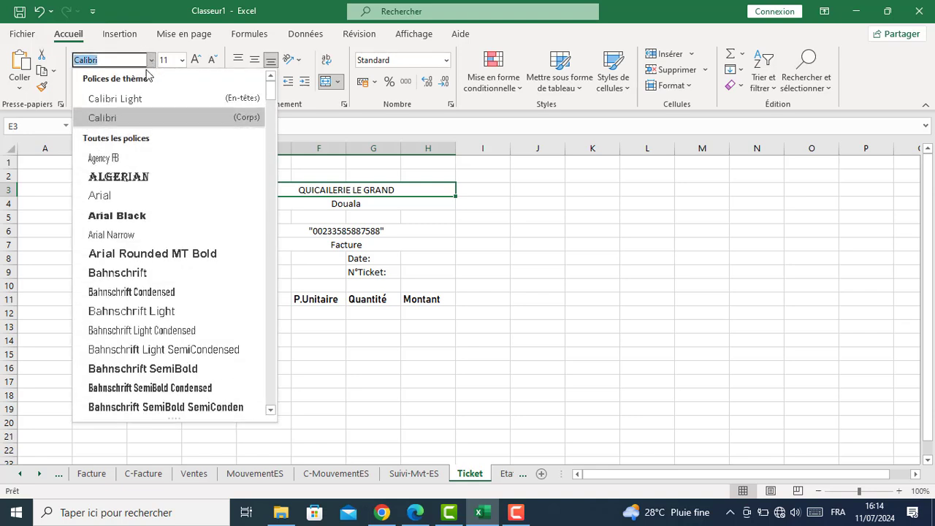
pyautogui.click(119, 177)
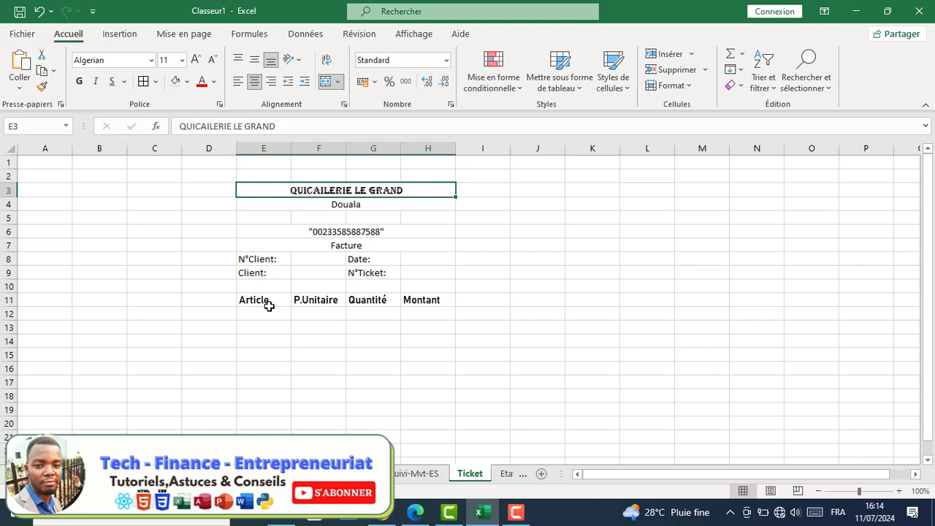
# Underline the column headings Article through Montant
pyautogui.moveTo(269, 306); pyautogui.dragTo(437, 301)
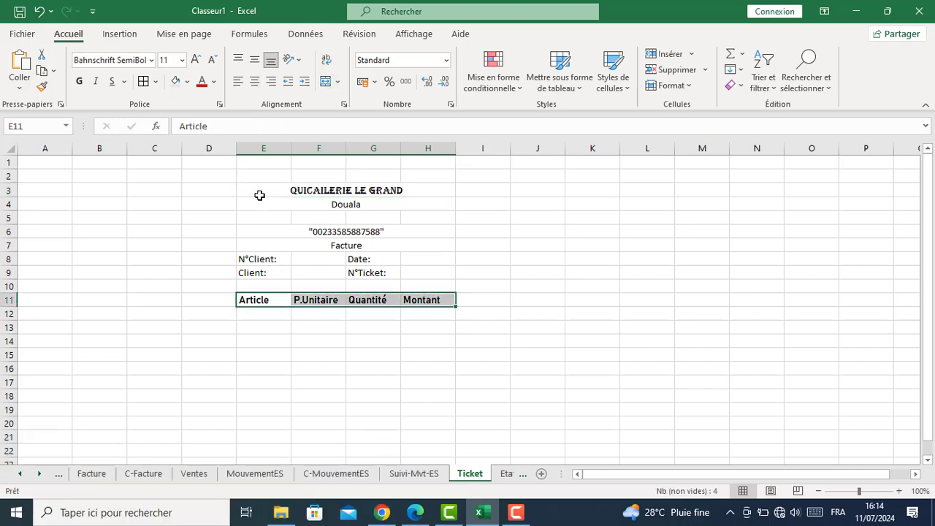
pyautogui.click(112, 81)
pyautogui.click(323, 338)
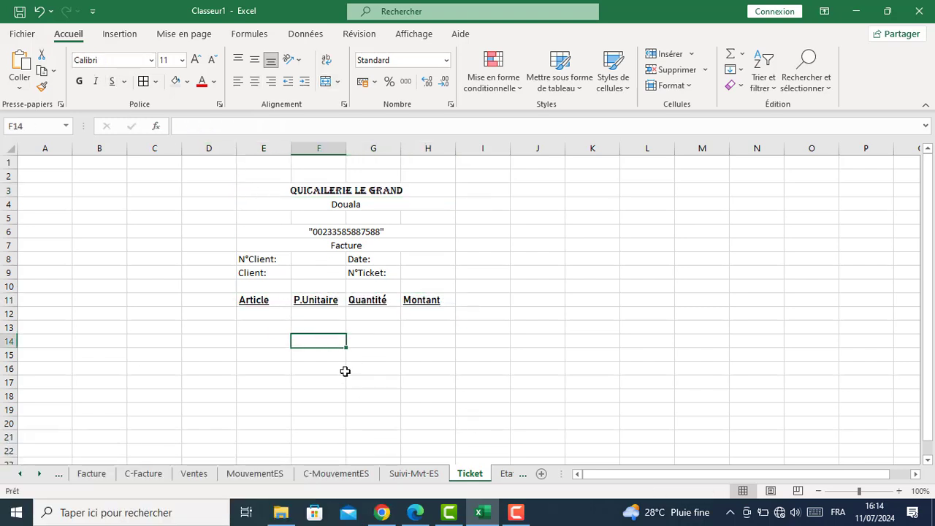
# Set the Facture cell in Bahnschrift SemiBold
pyautogui.click(355, 245)
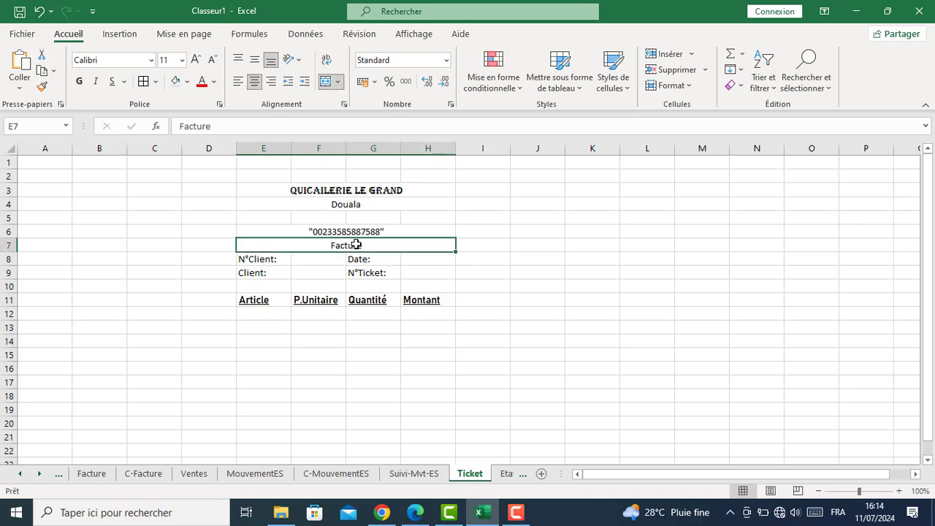
pyautogui.click(139, 60)
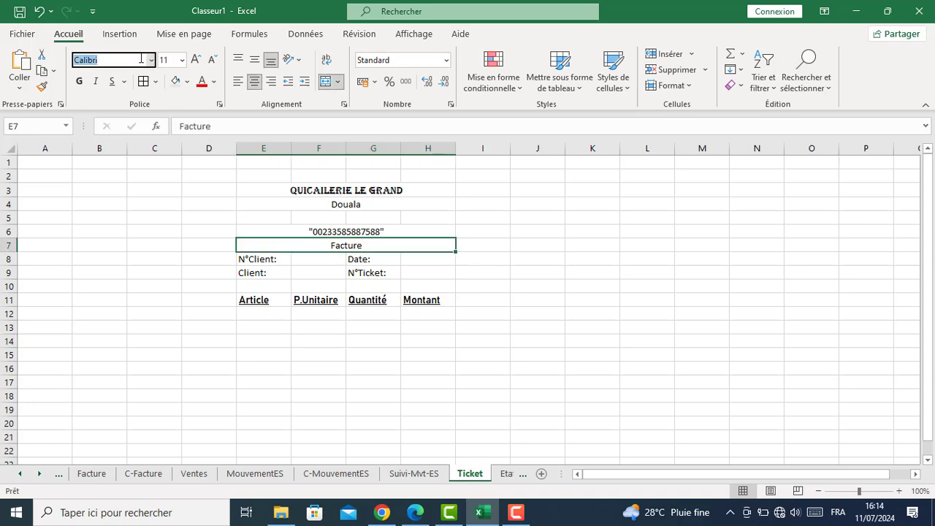
pyautogui.write('Bahnschrift SemiBold')
pyautogui.press('Return')
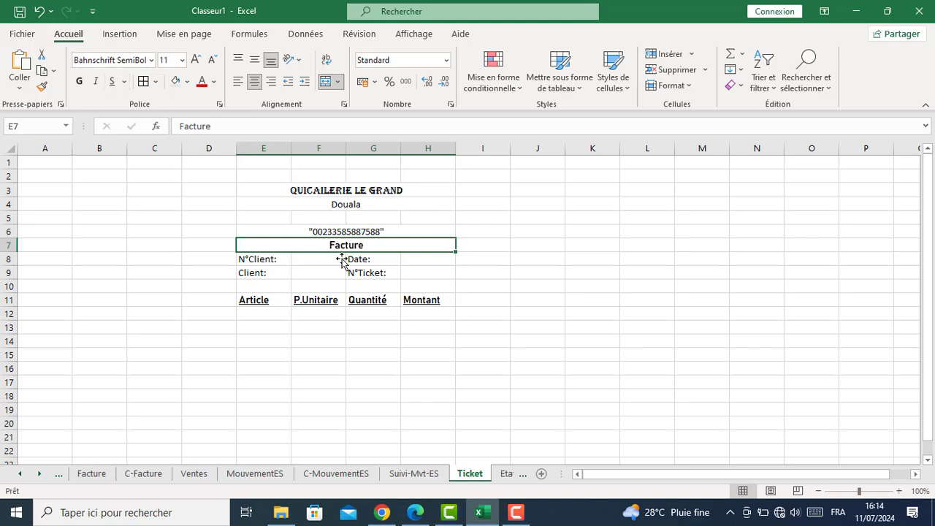
pyautogui.click(382, 333)
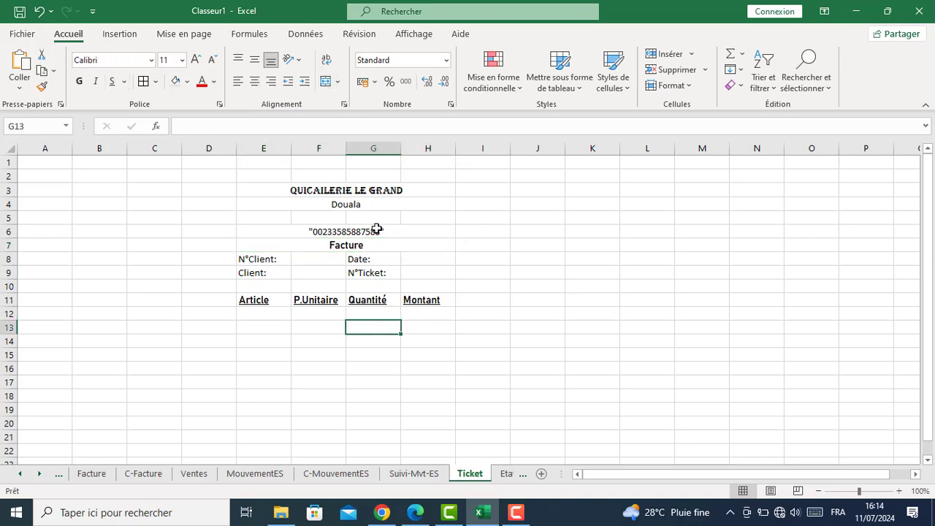
# Enlarge the QUICAILERIE LE GRAND title to size 16
pyautogui.click(369, 192)
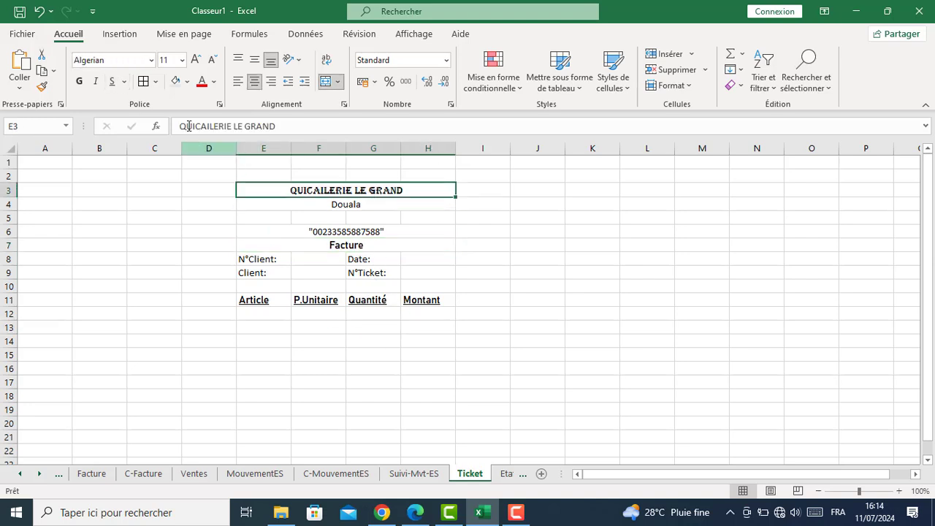
pyautogui.click(195, 61)
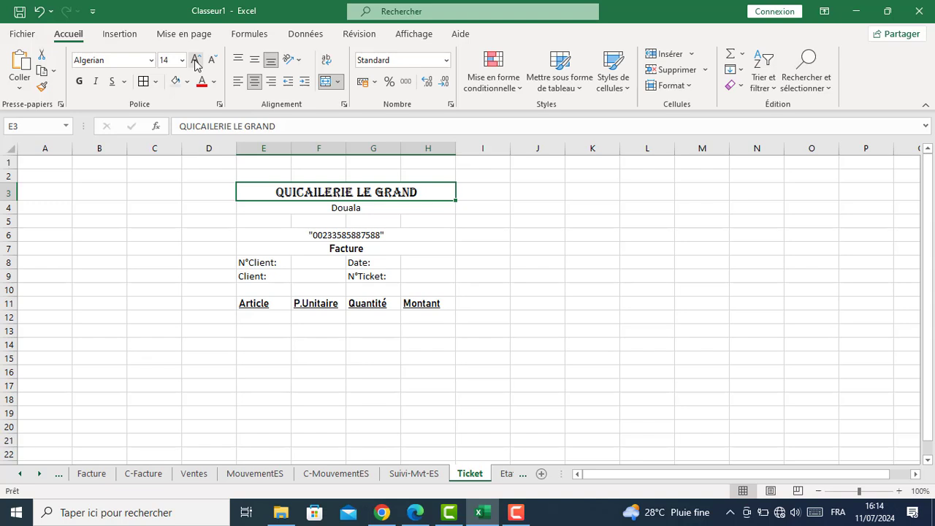
pyautogui.click(195, 62)
pyautogui.click(350, 348)
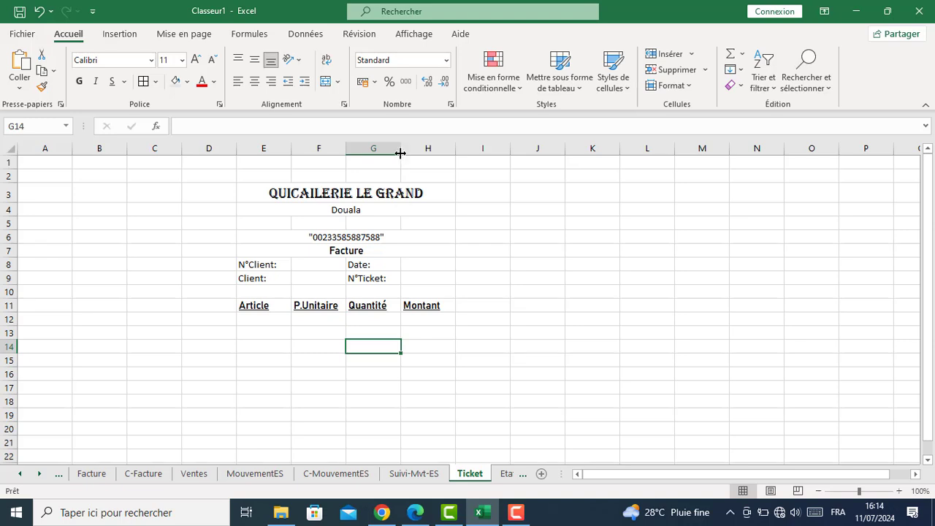
# Widen column H and centre the row 11 column headings
pyautogui.moveTo(455, 148); pyautogui.dragTo(463, 149)
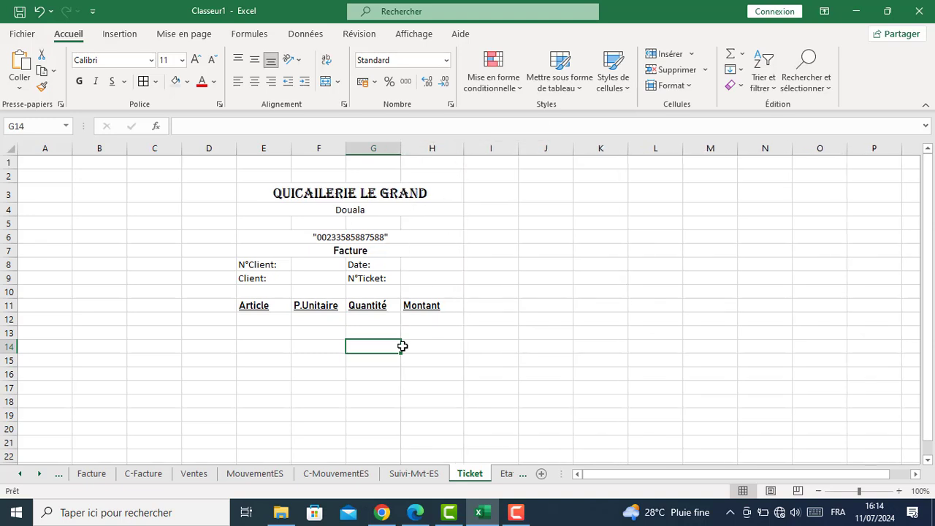
pyautogui.moveTo(270, 309); pyautogui.dragTo(424, 304)
pyautogui.click(255, 85)
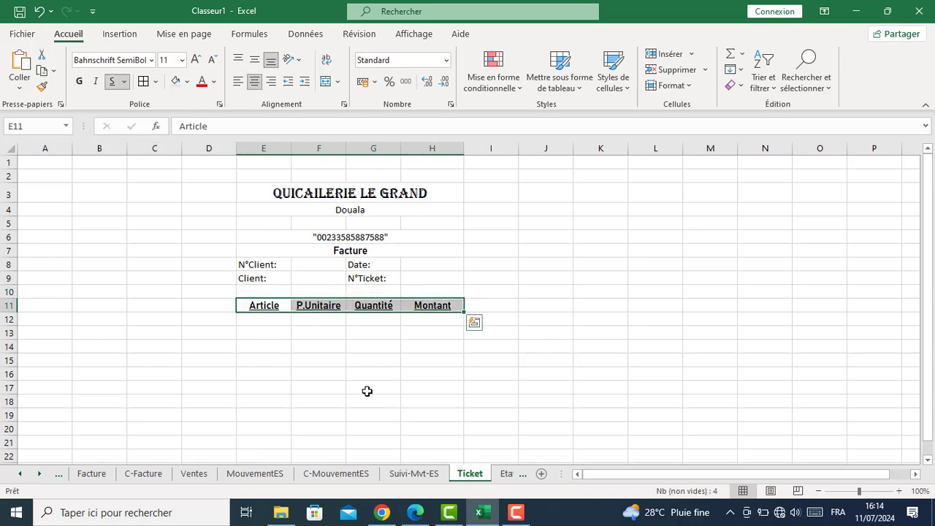
pyautogui.click(358, 374)
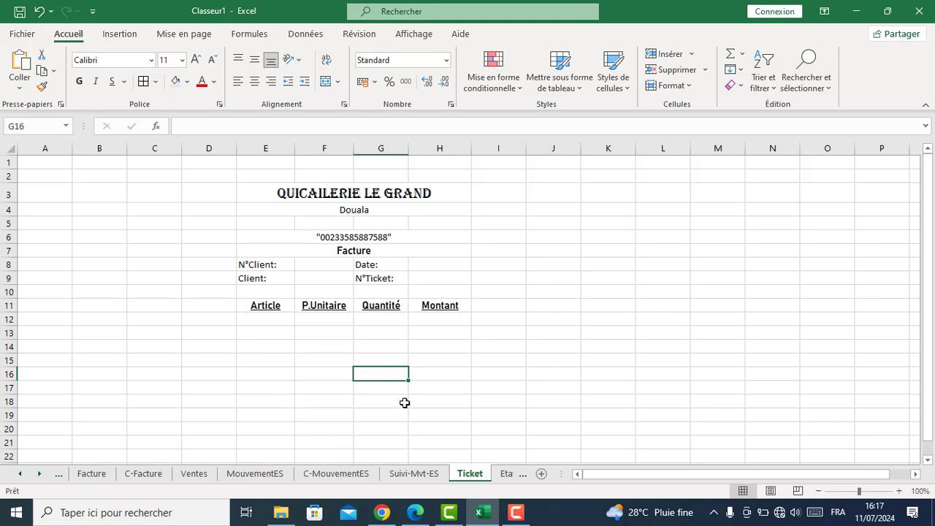
# On Etat Recette, merge the header blocks in column B, C2:D3, C4:D5, E2:E3 and E4:E5
pyautogui.click(505, 474)
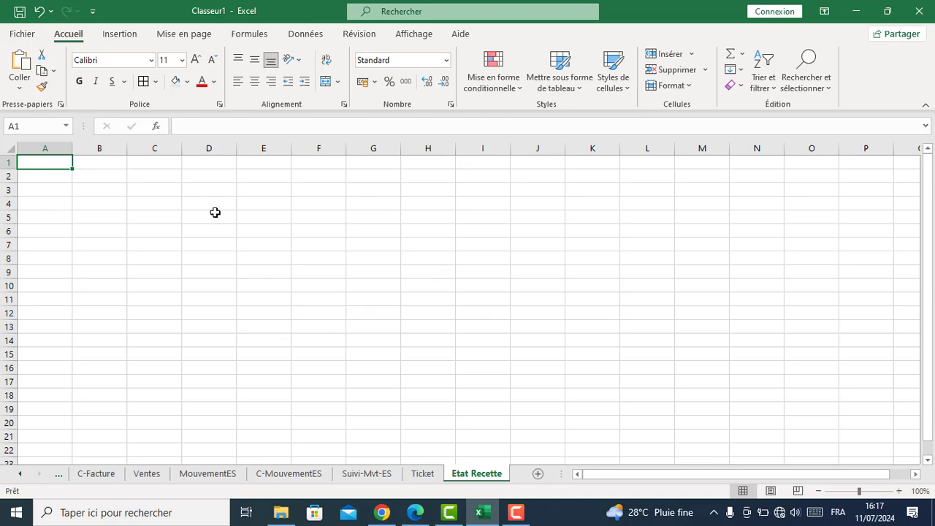
pyautogui.moveTo(92, 180); pyautogui.dragTo(113, 218)
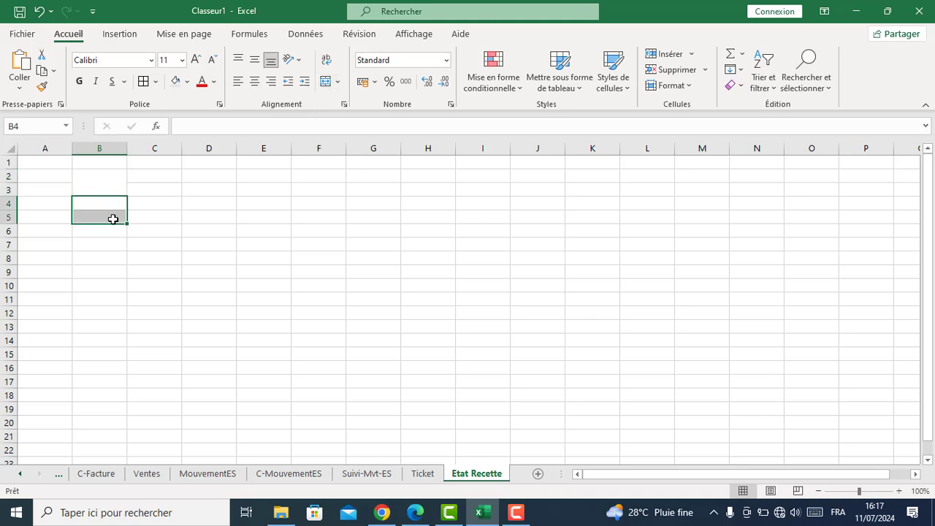
pyautogui.click(324, 83)
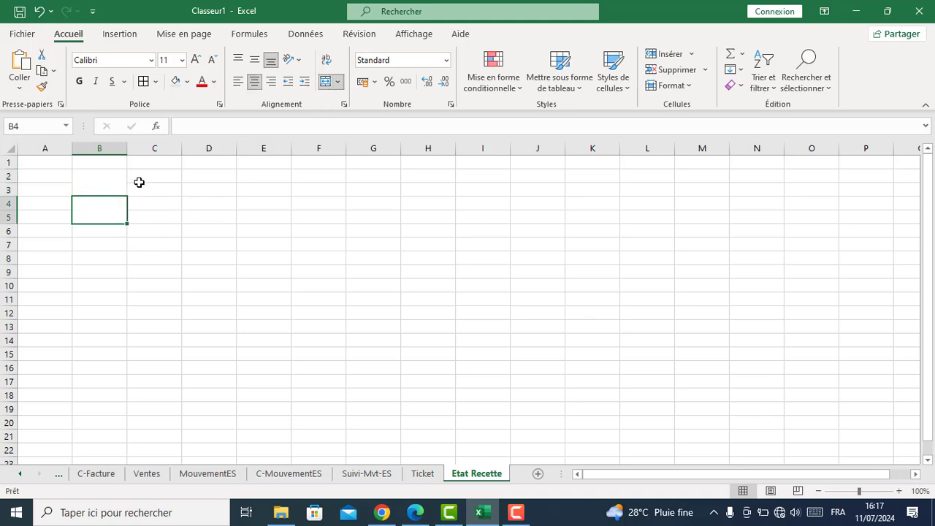
pyautogui.moveTo(137, 176); pyautogui.dragTo(206, 187)
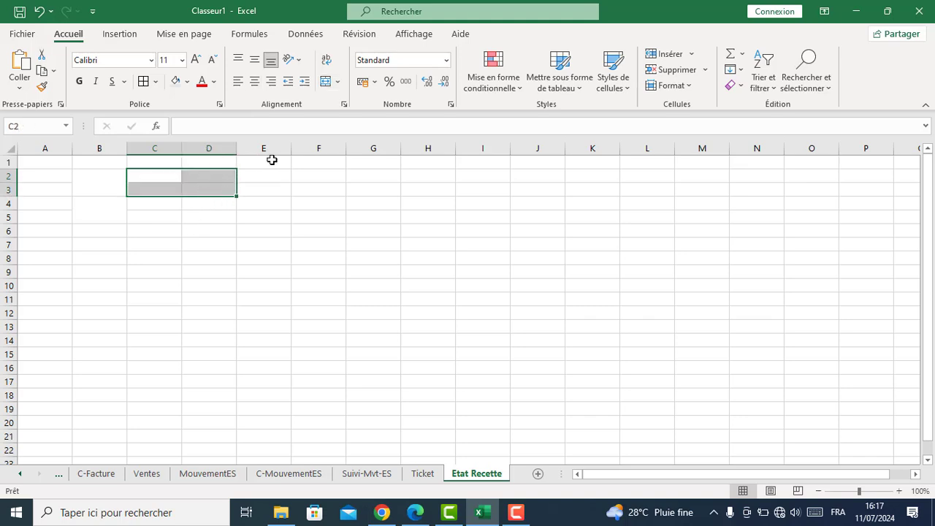
pyautogui.click(325, 83)
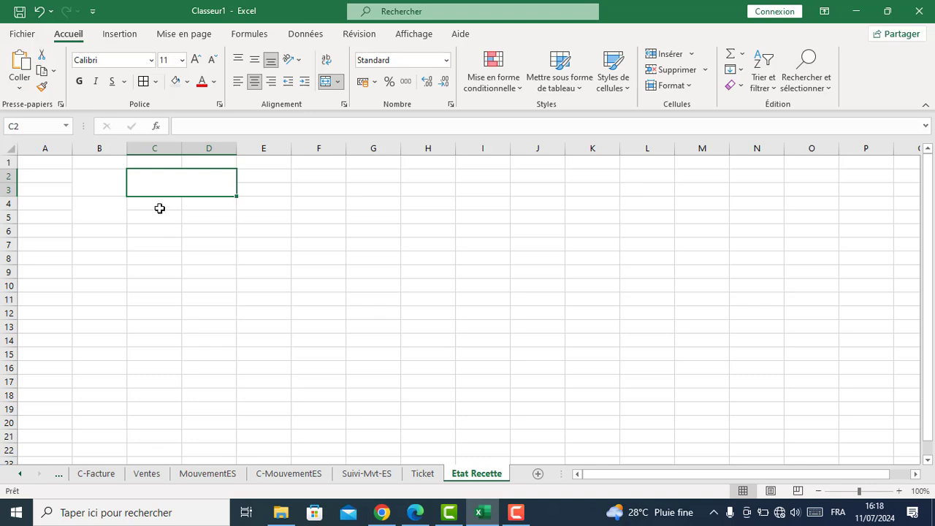
pyautogui.moveTo(156, 206); pyautogui.dragTo(209, 214)
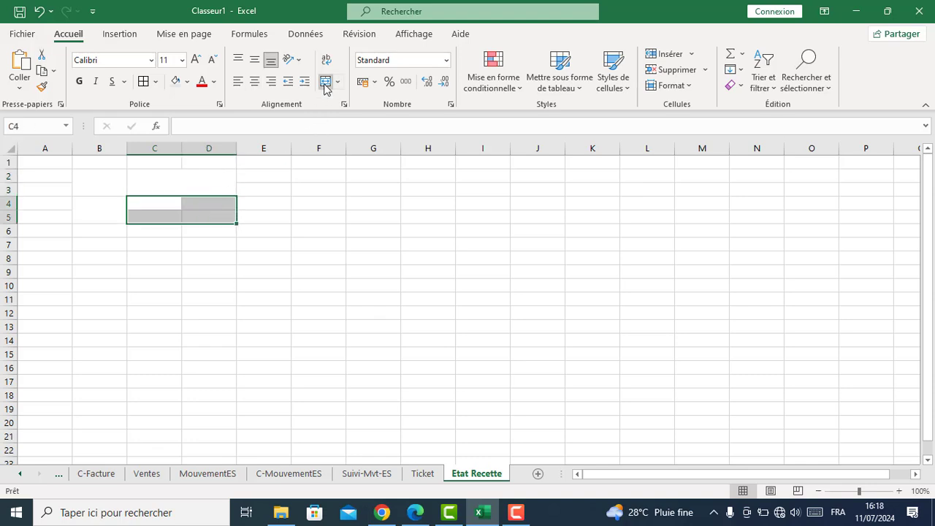
pyautogui.click(325, 81)
pyautogui.click(270, 175)
pyautogui.moveTo(271, 176); pyautogui.dragTo(271, 215)
pyautogui.click(325, 81)
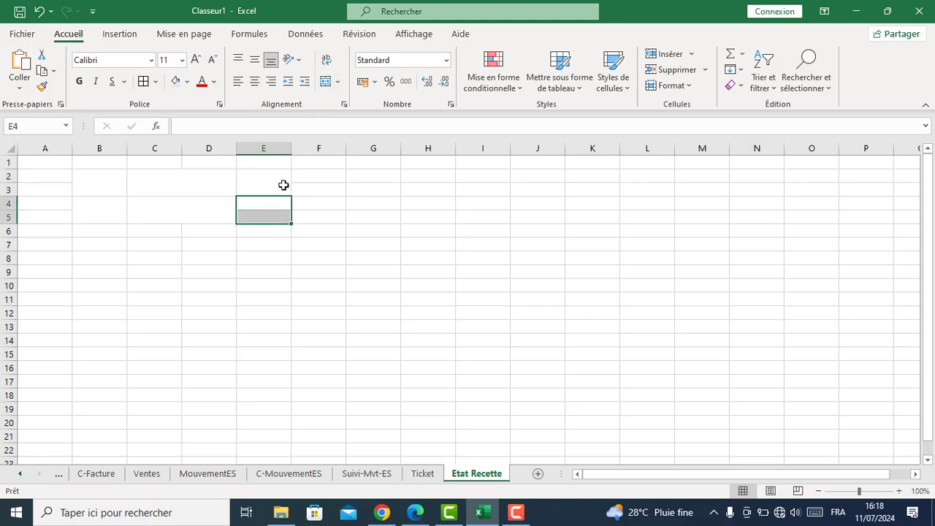
pyautogui.click(325, 81)
pyautogui.click(249, 254)
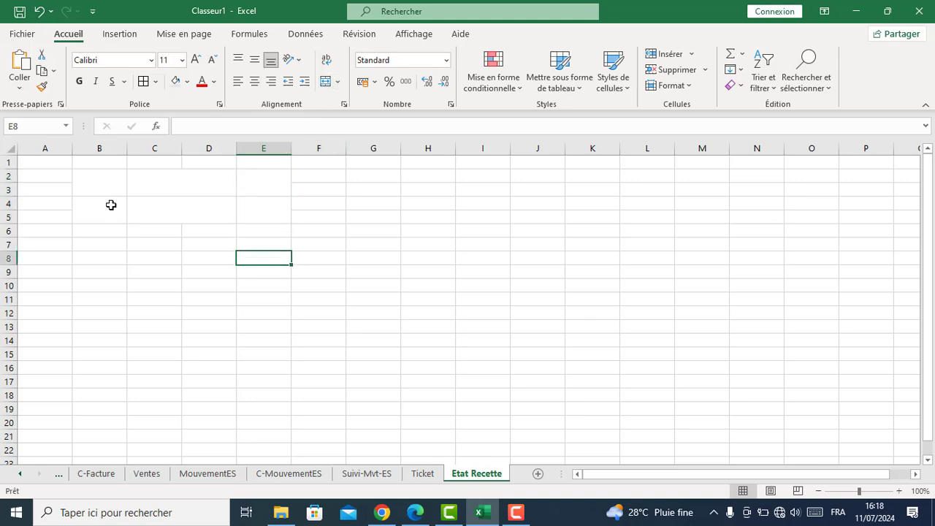
# Enter 'Quicaillerie Le GRAND' in merged B2 and the Date heading in B6
pyautogui.click(105, 187)
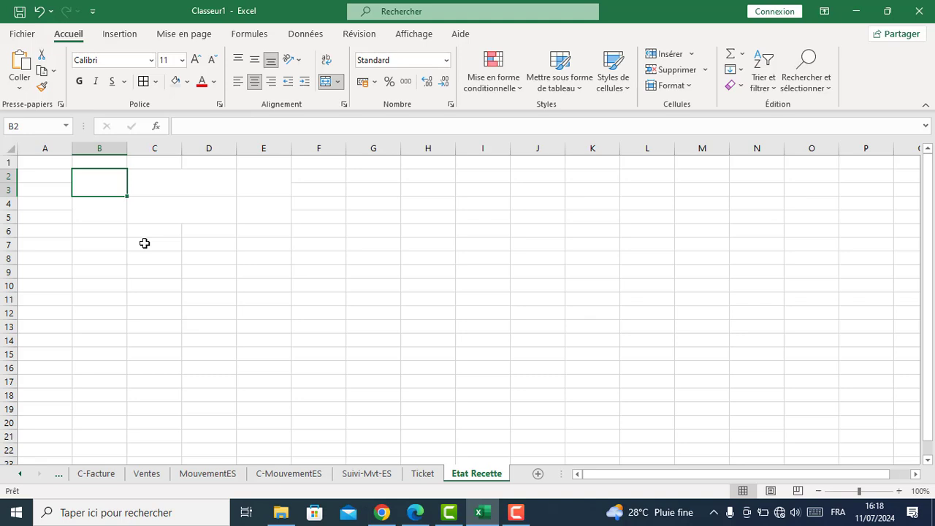
pyautogui.write('Q')
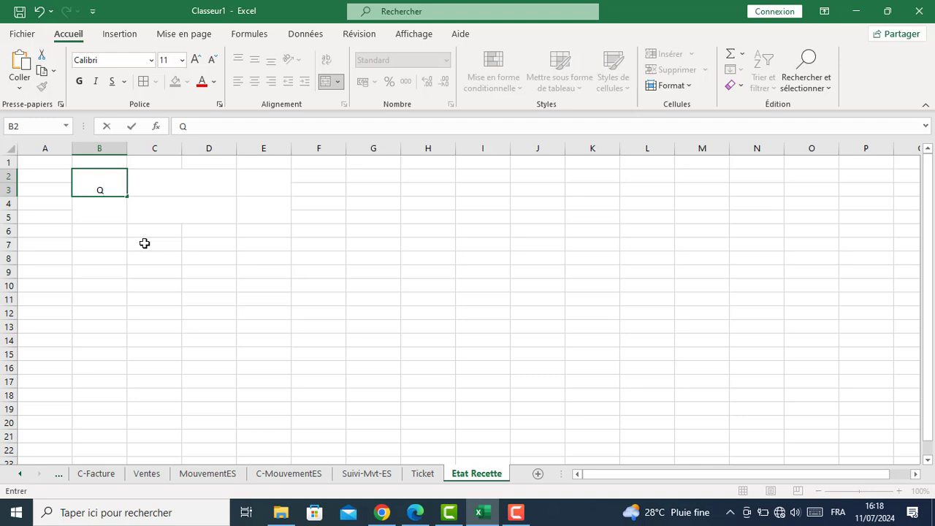
pyautogui.write('uicailleri')
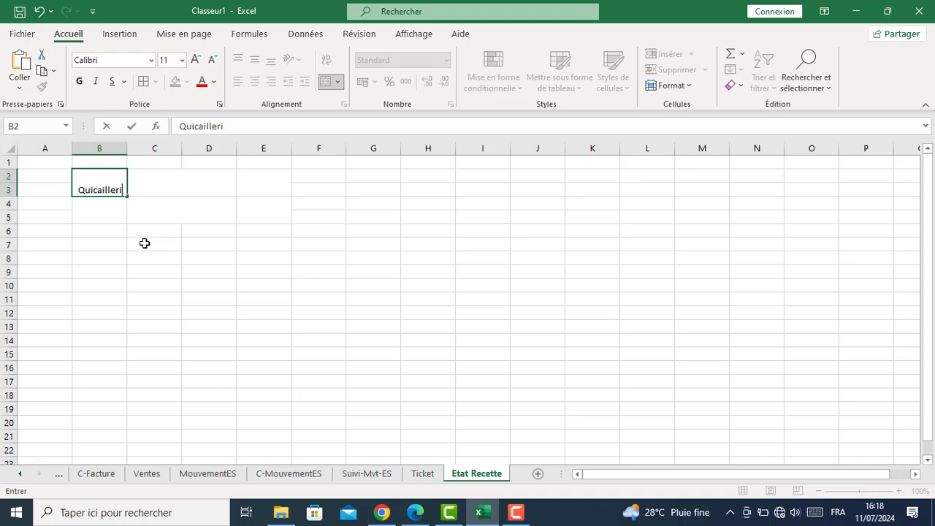
pyautogui.write('e L')
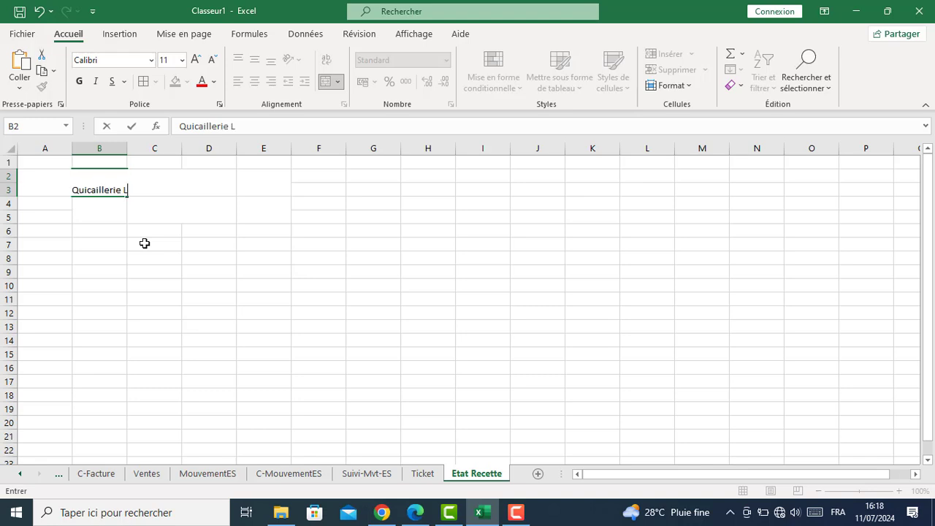
pyautogui.write('e GRAND')
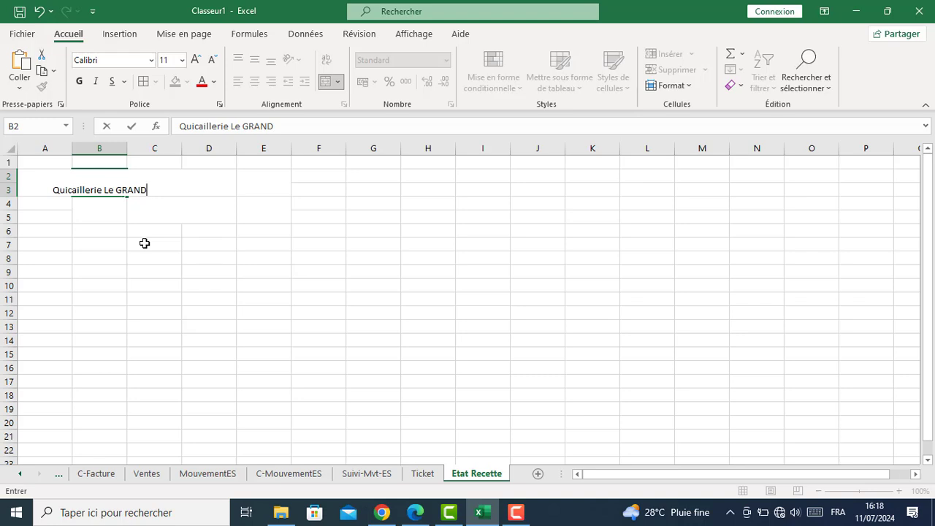
pyautogui.press('Return')
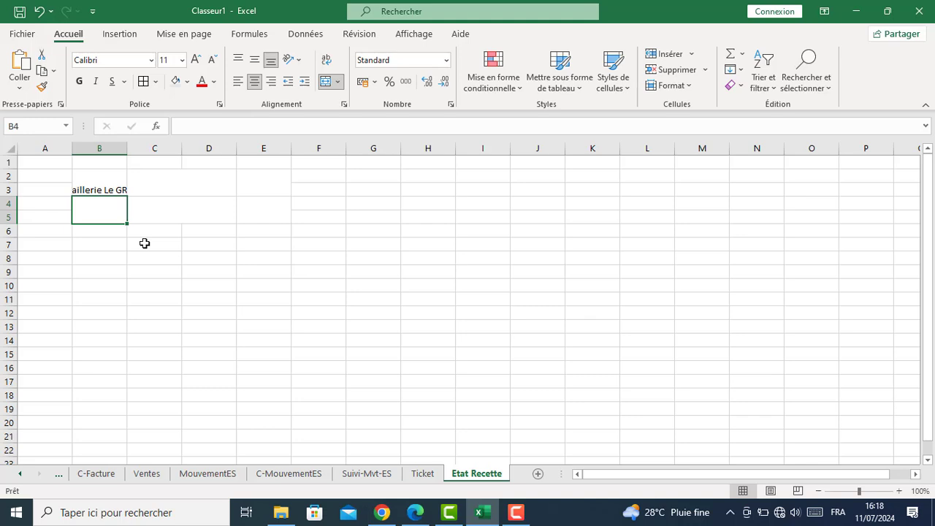
pyautogui.press('Return')
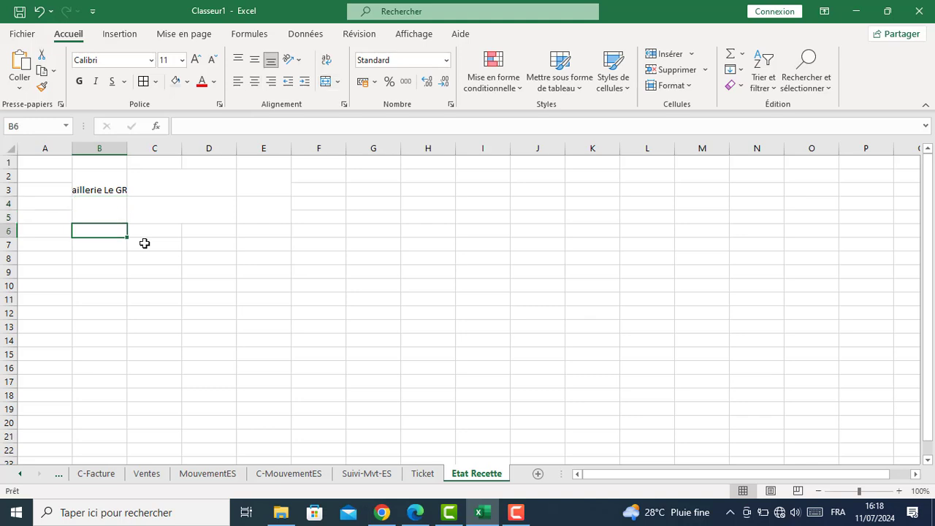
pyautogui.write('Date')
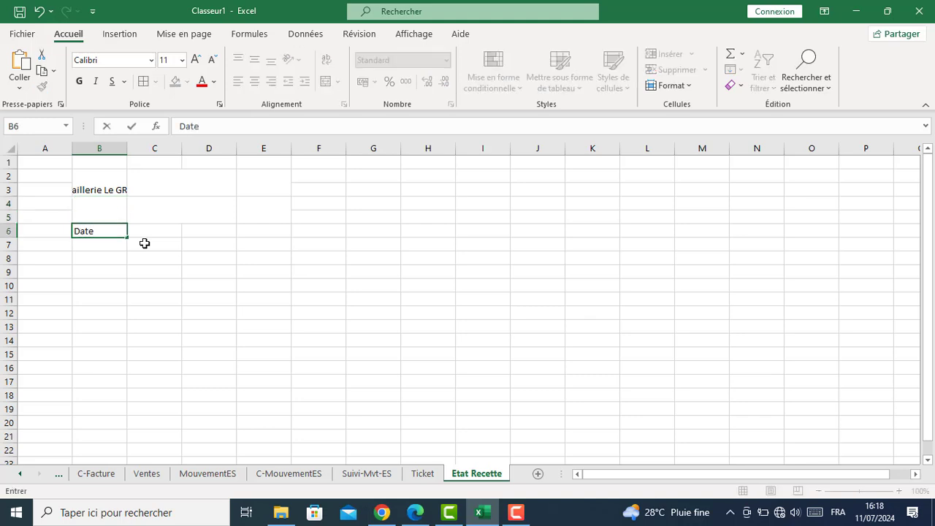
pyautogui.press('Tab')
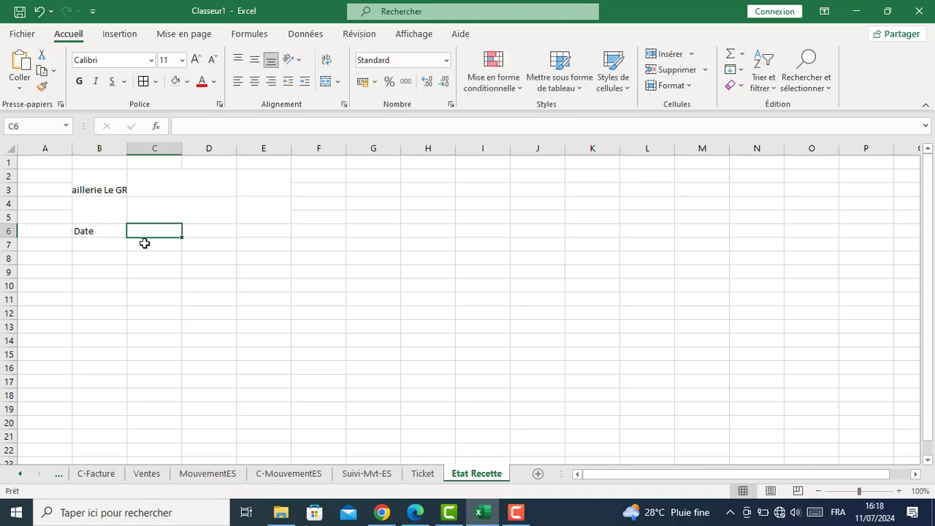
# Type the title 'LIVRE DE RECETTE' in C2 and the label 'Total:' in E2
pyautogui.click(149, 184)
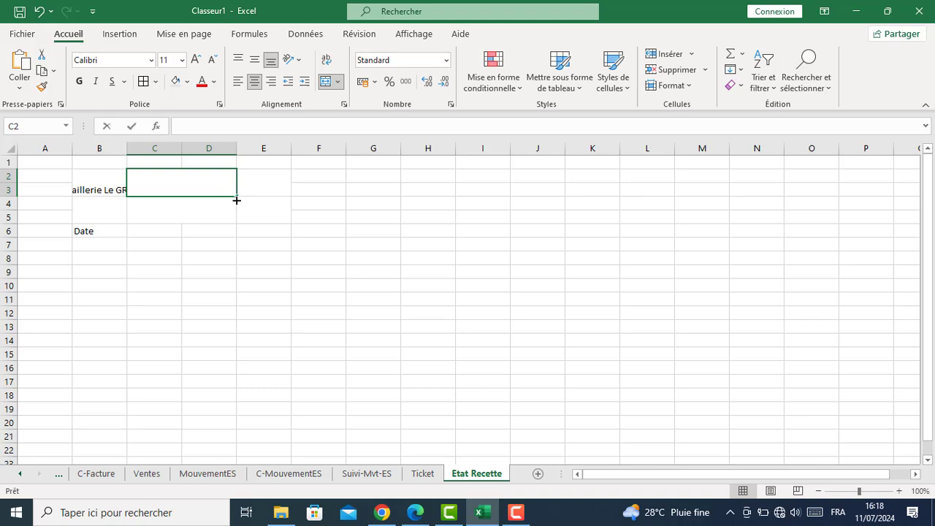
pyautogui.write('LIVRE DE ')
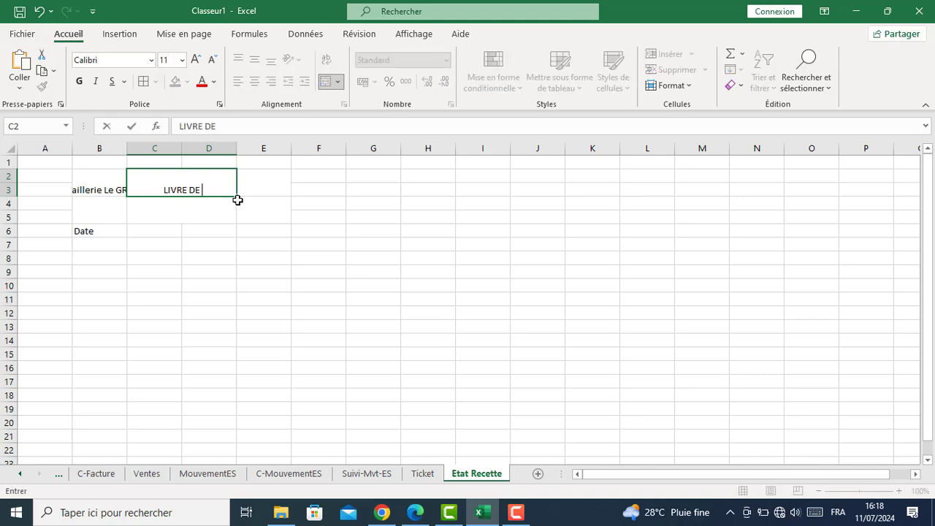
pyautogui.write('RECETTE')
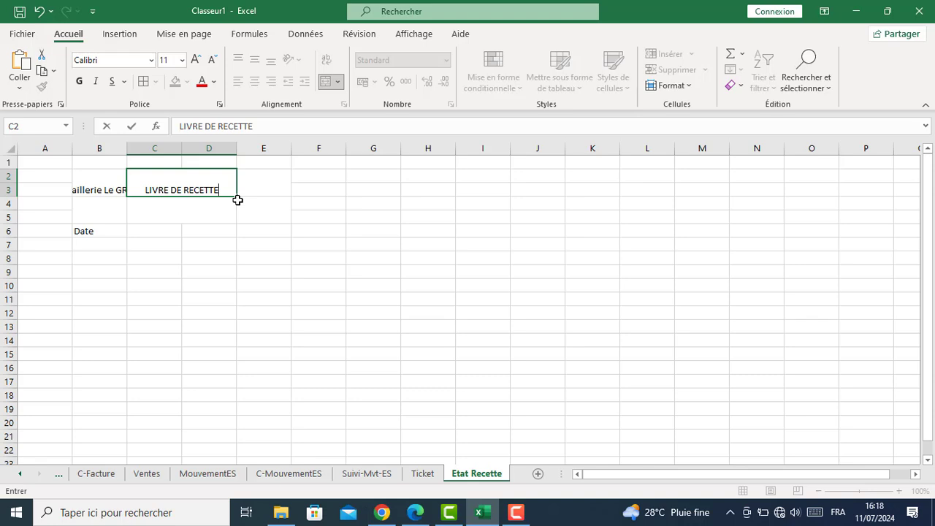
pyautogui.press('Tab')
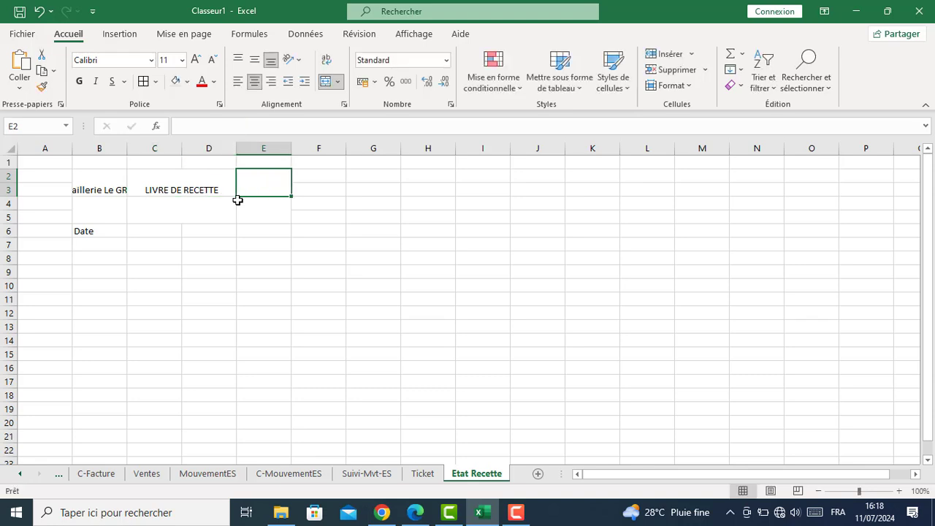
pyautogui.write('Total!')
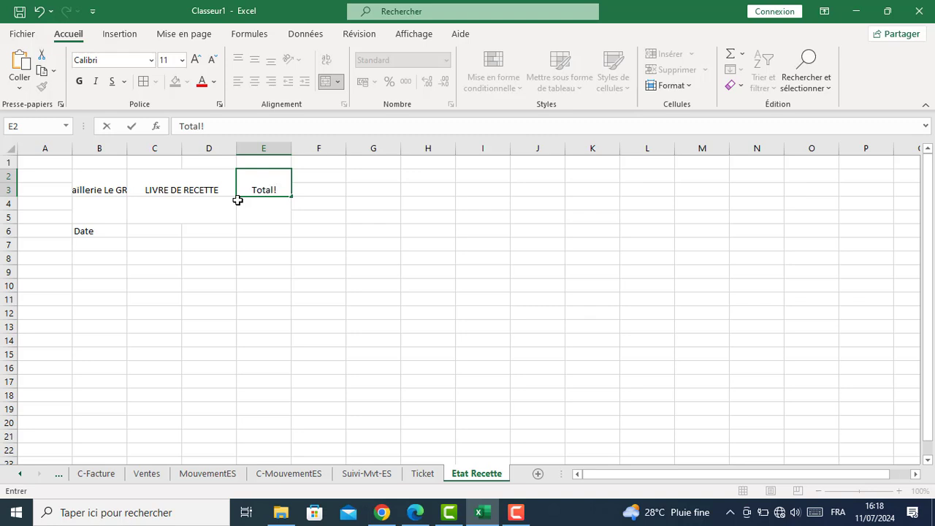
pyautogui.press('BackSpace')
pyautogui.write(':')
pyautogui.click(237, 201)
# Add the headings N°Ticket, Client and Montant across C6:E6
pyautogui.press('Down')
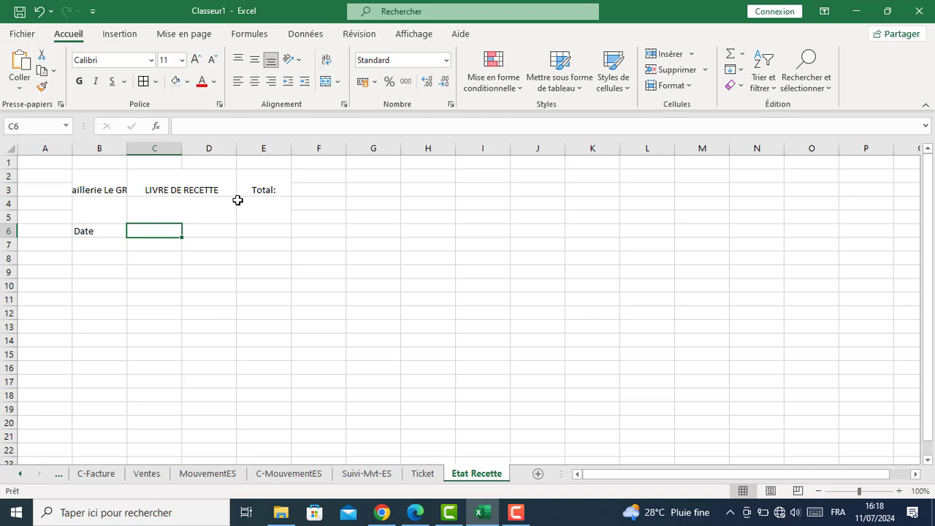
pyautogui.write('N')
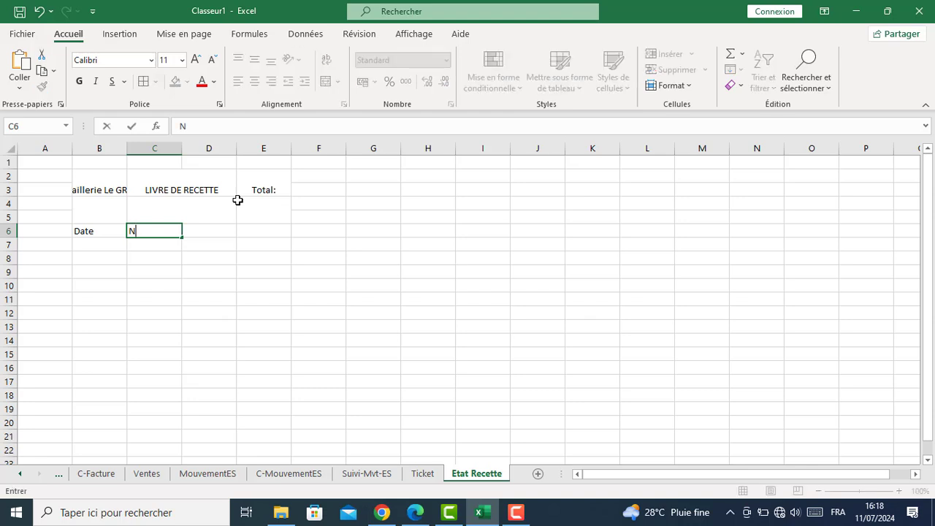
pyautogui.write('°Ticket')
pyautogui.press('Tab')
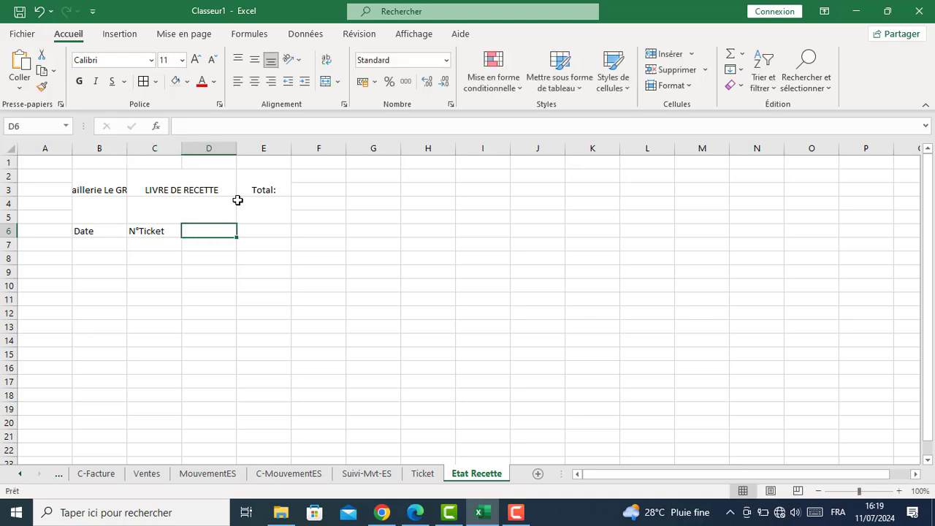
pyautogui.write('Client')
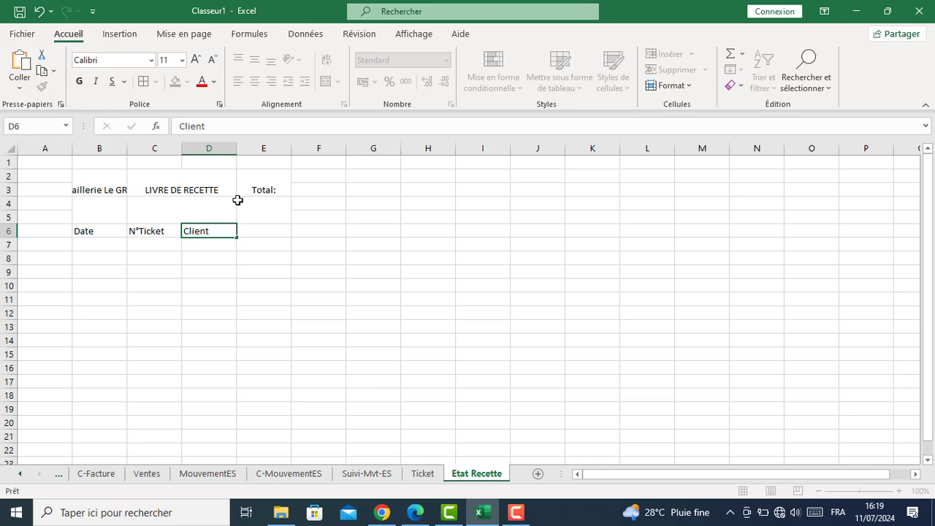
pyautogui.press('Tab')
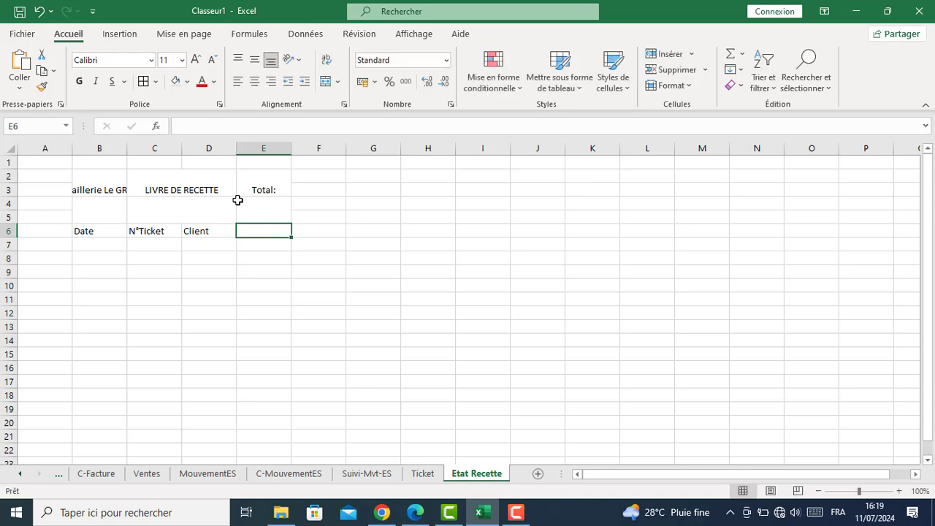
pyautogui.write('Montan')
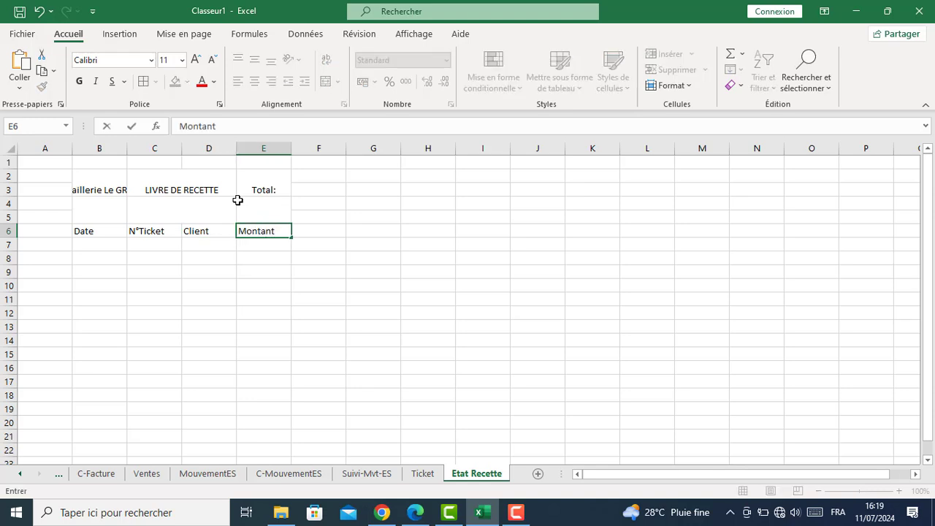
pyautogui.write('t')
pyautogui.press('Return')
# Widen column B, split Quicaillerie / Le GRAND onto two lines, and centre it vertically
pyautogui.click(119, 182)
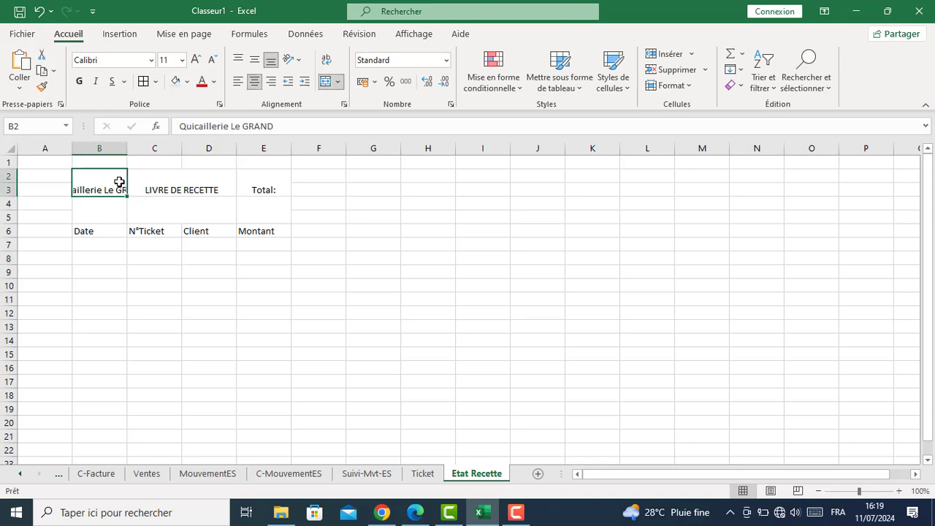
pyautogui.moveTo(127, 148); pyautogui.dragTo(152, 142)
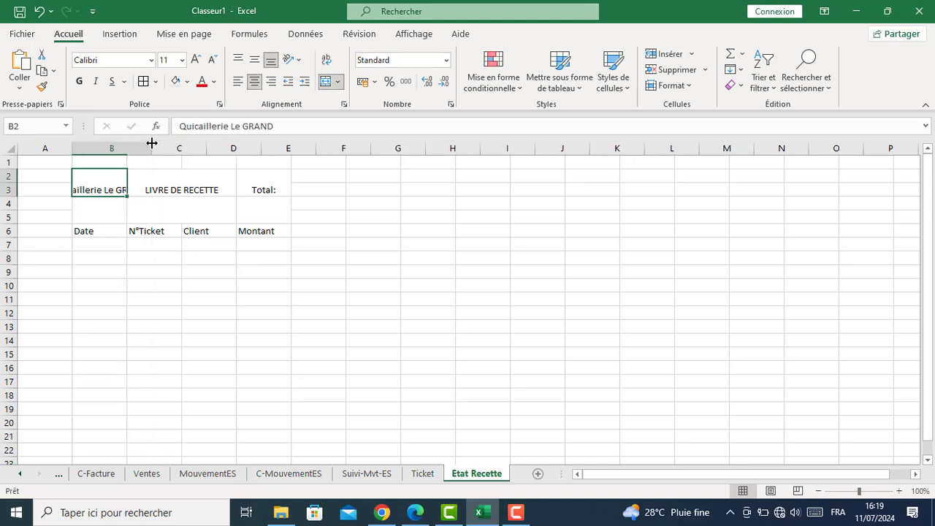
pyautogui.doubleClick(115, 190)
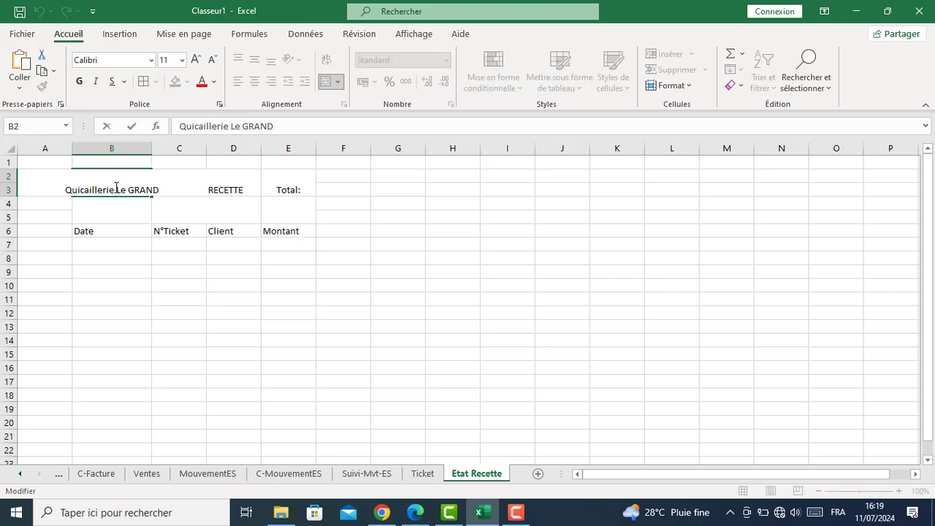
pyautogui.hotkey('alt', 'Return')
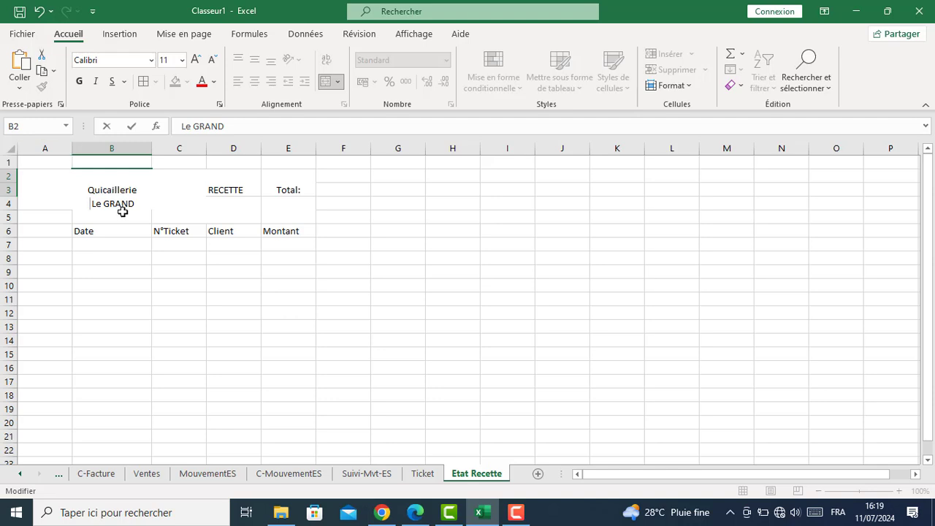
pyautogui.click(115, 230)
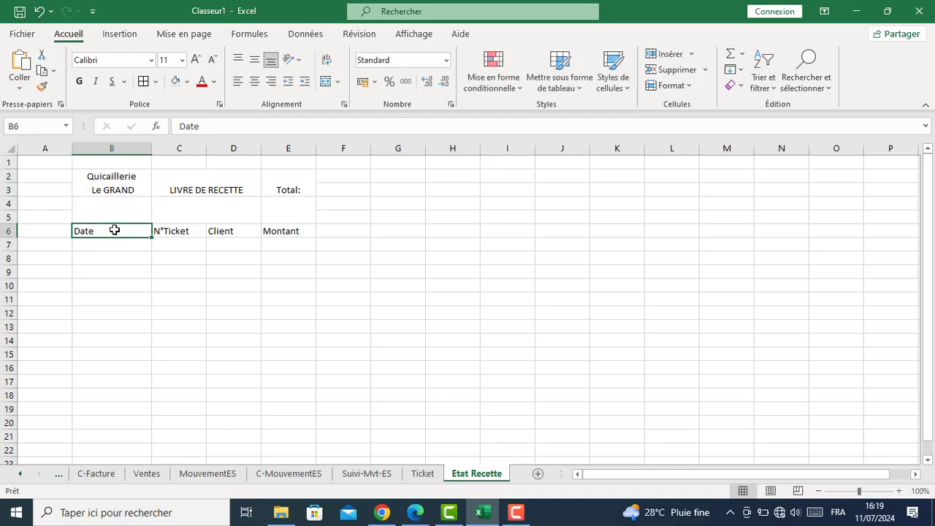
pyautogui.click(108, 182)
pyautogui.click(255, 60)
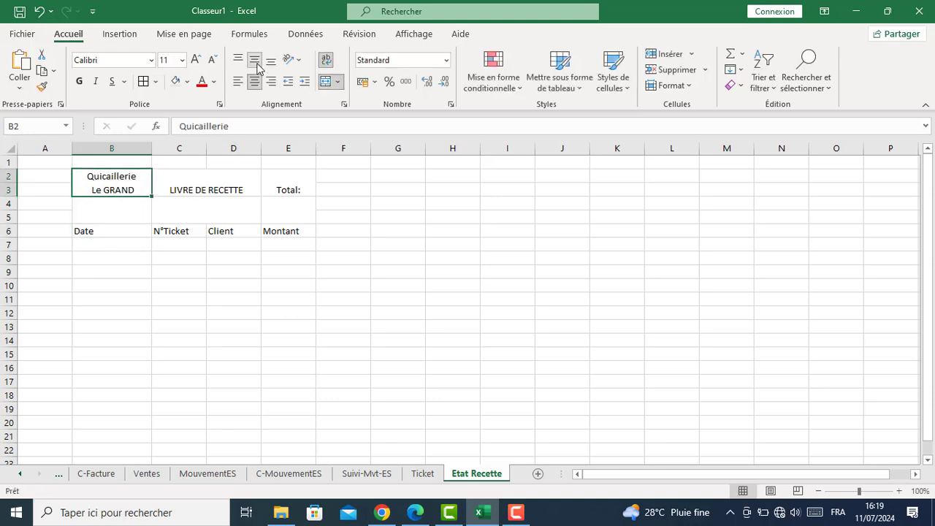
# Centre the Date heading and copy its format to N°Ticket, Client and Montant
pyautogui.click(93, 228)
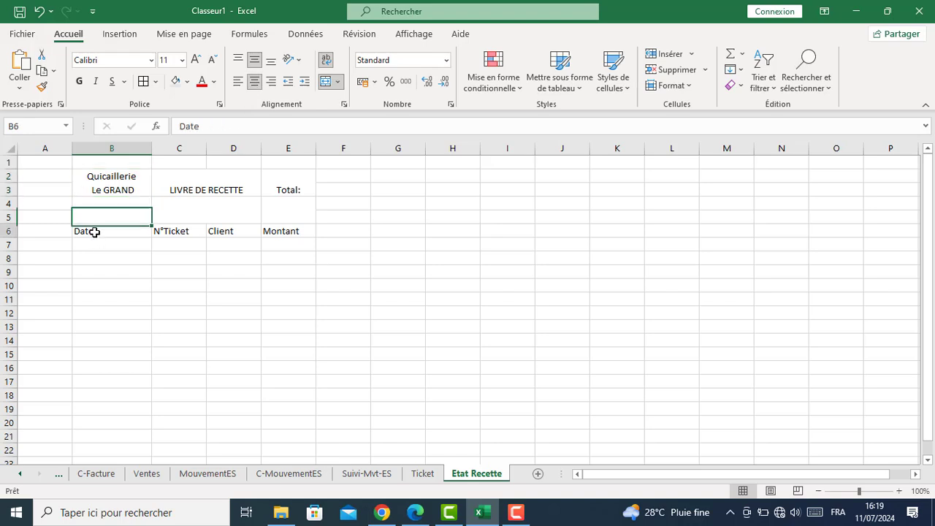
pyautogui.click(254, 81)
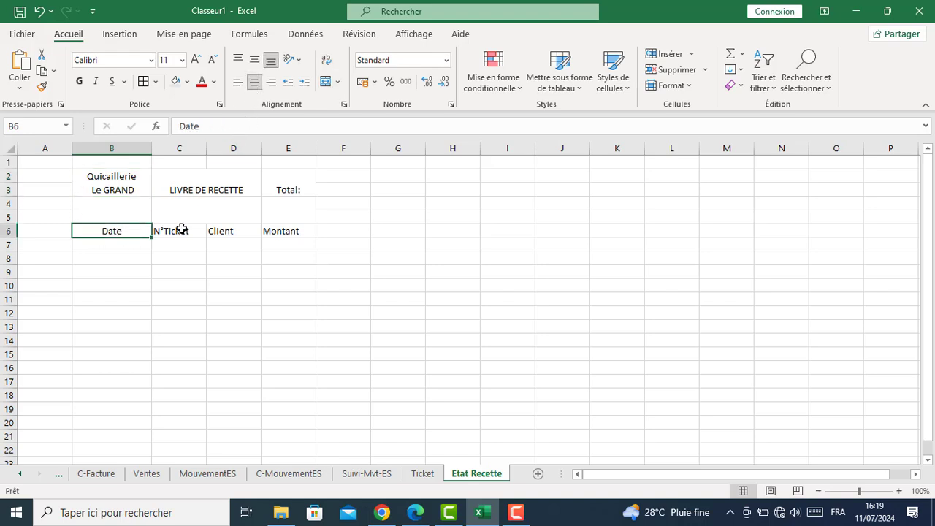
pyautogui.click(42, 86)
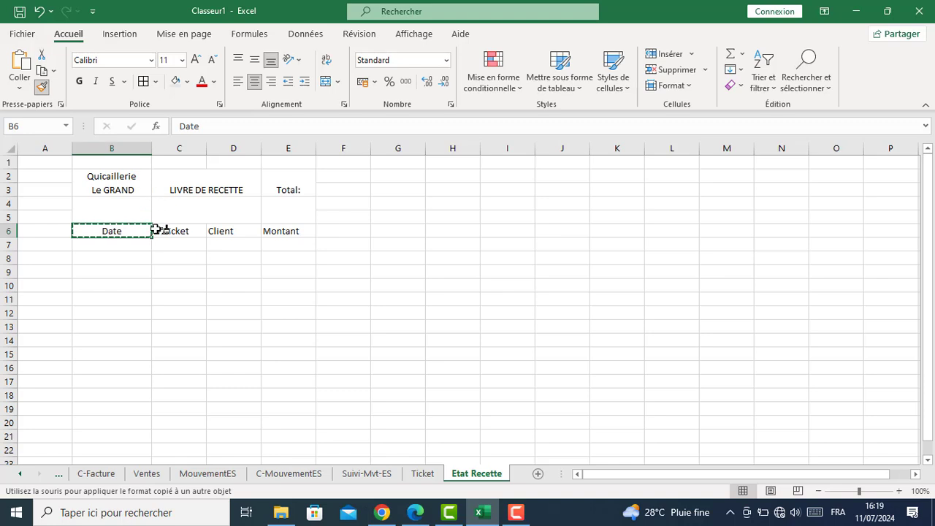
pyautogui.moveTo(158, 231); pyautogui.dragTo(288, 233)
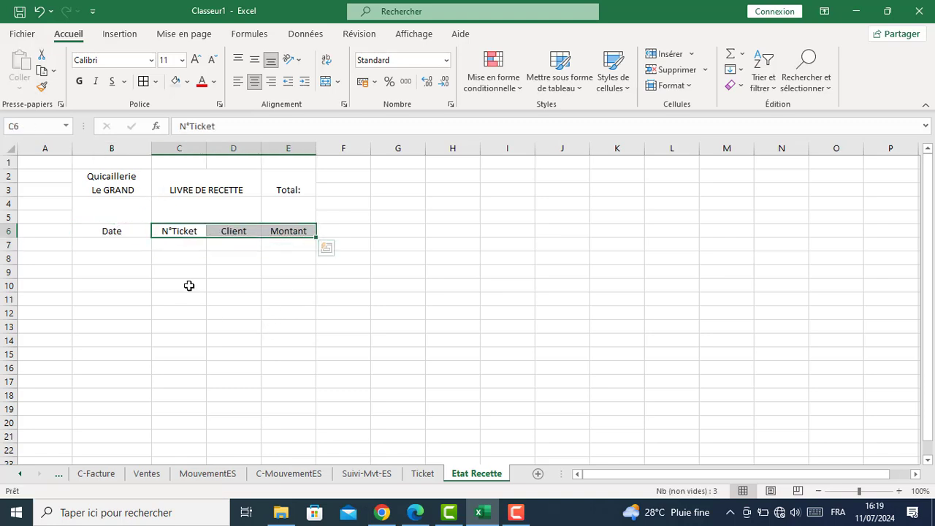
pyautogui.click(188, 286)
pyautogui.moveTo(197, 176); pyautogui.dragTo(217, 187)
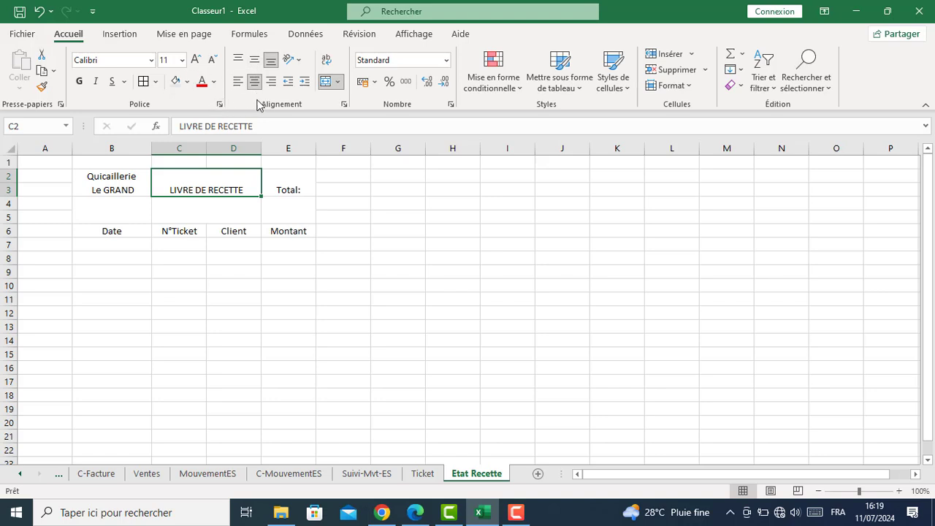
# Centre the LIVRE DE RECETTE title vertically and enlarge it to size 20
pyautogui.click(254, 60)
pyautogui.click(195, 59)
pyautogui.click(195, 59)
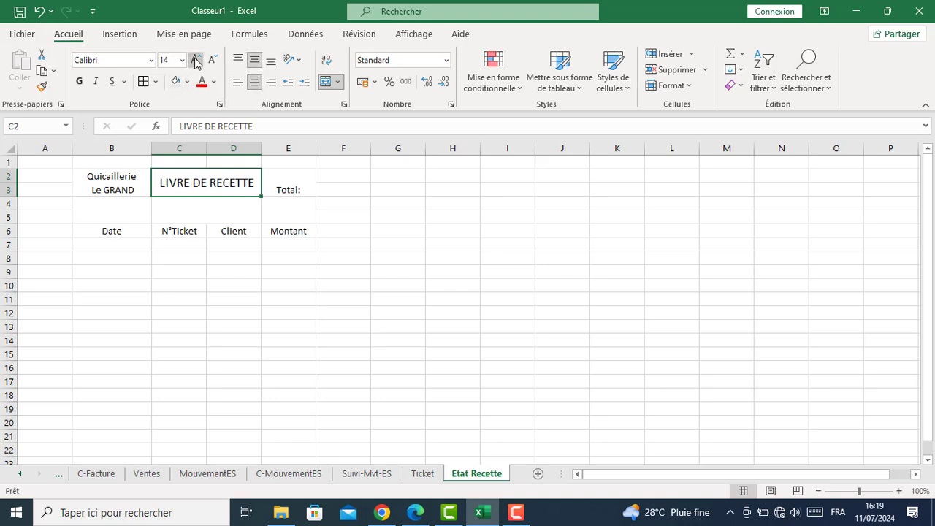
pyautogui.click(195, 59)
pyautogui.click(195, 59)
pyautogui.click(195, 59)
pyautogui.click(127, 179)
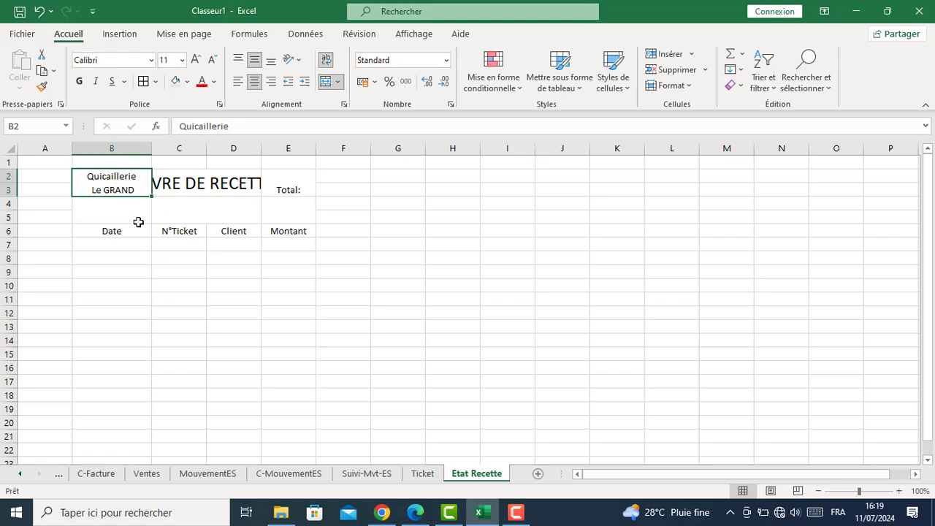
pyautogui.click(234, 191)
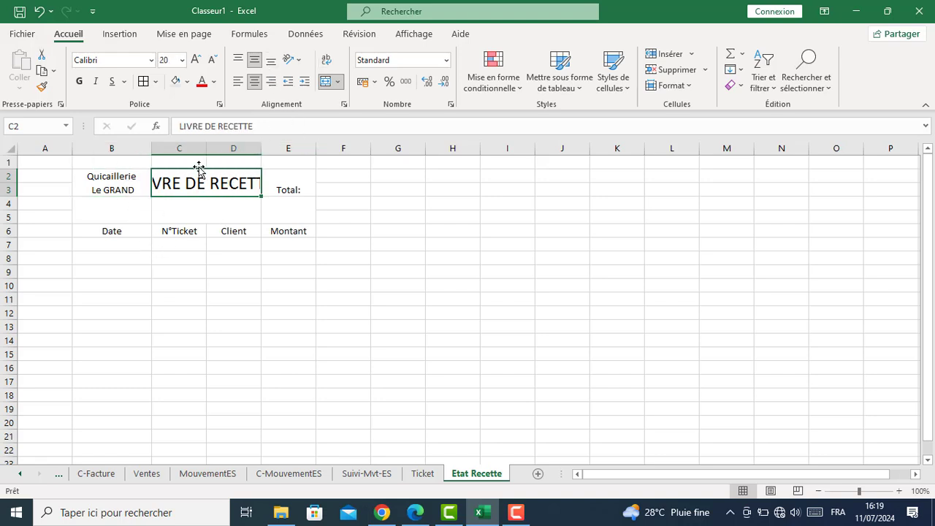
# Widen columns C and D so the title fits, then select B2:E6
pyautogui.moveTo(203, 146); pyautogui.dragTo(301, 145)
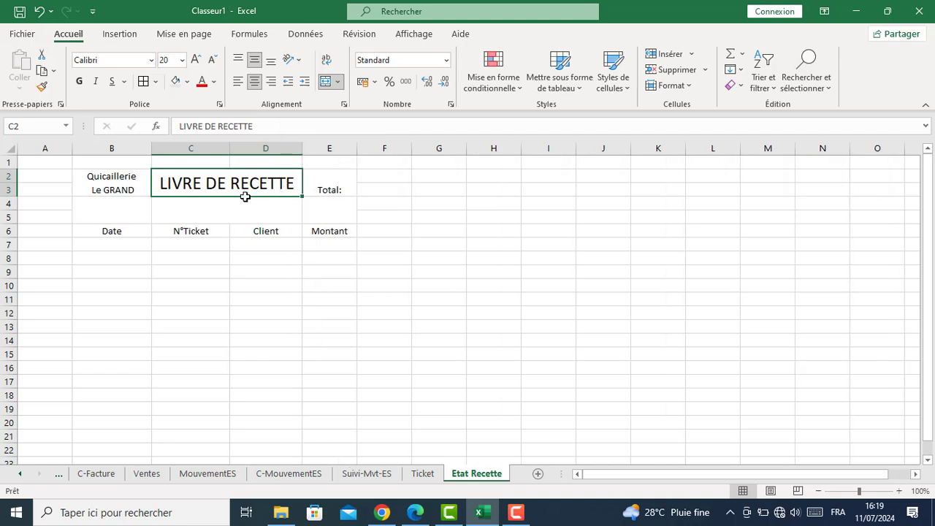
pyautogui.moveTo(227, 146); pyautogui.dragTo(244, 146)
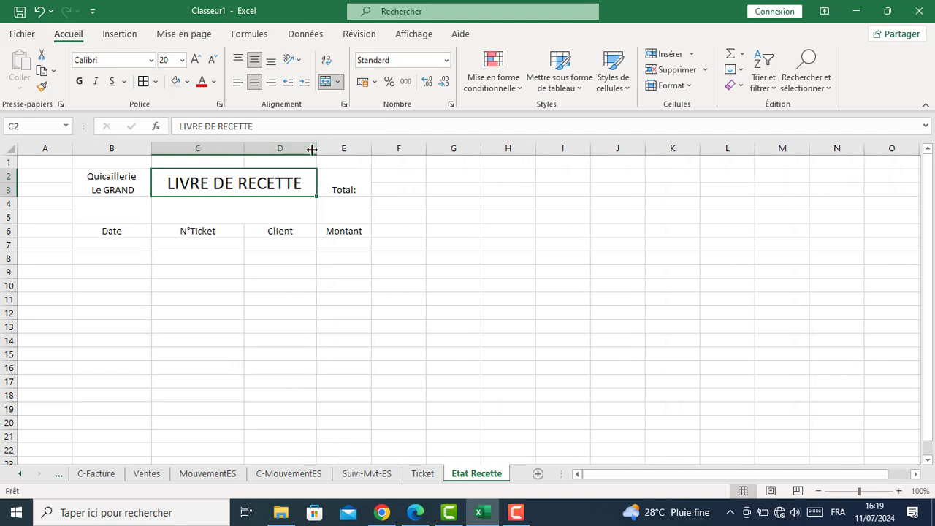
pyautogui.moveTo(317, 148); pyautogui.dragTo(322, 148)
pyautogui.click(155, 257)
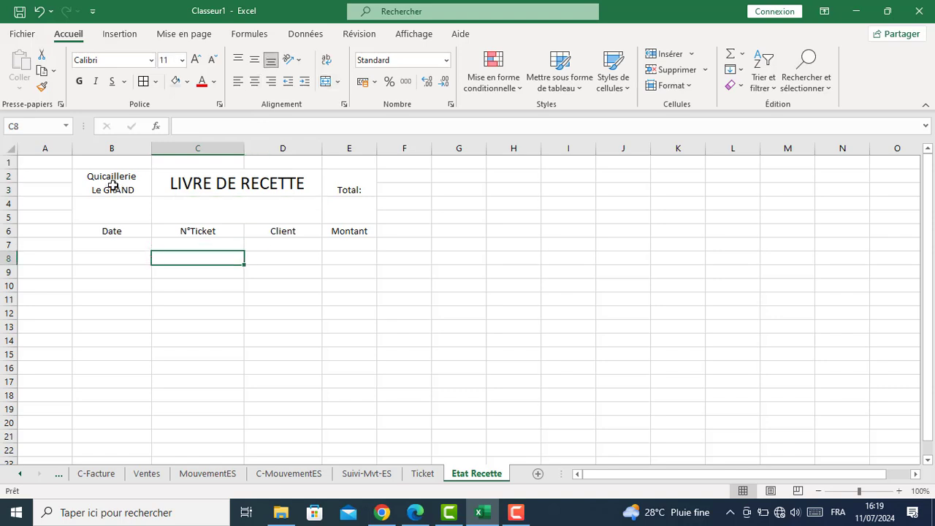
pyautogui.moveTo(110, 182); pyautogui.dragTo(337, 225)
# Through More Borders, give B2:E6 a thick black outline and inside borders
pyautogui.click(155, 81)
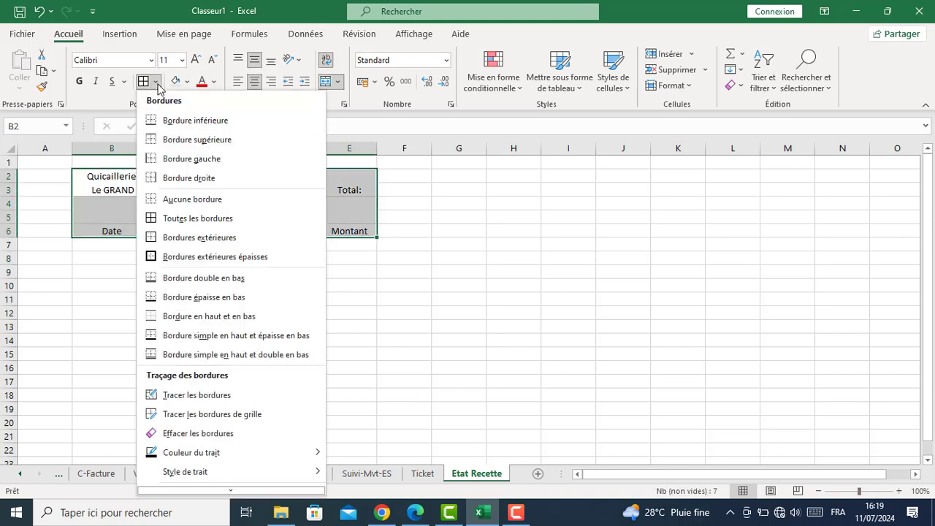
pyautogui.scroll(-1, 219, 292)
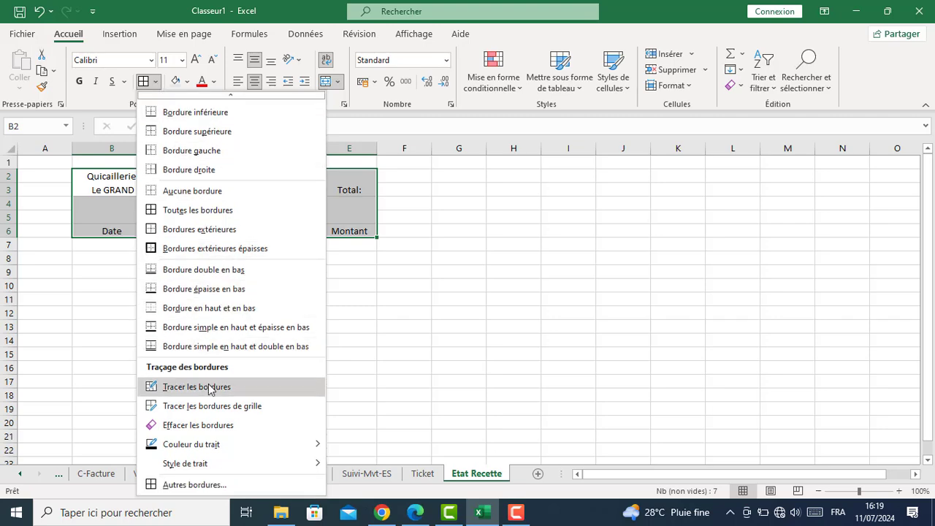
pyautogui.click(187, 485)
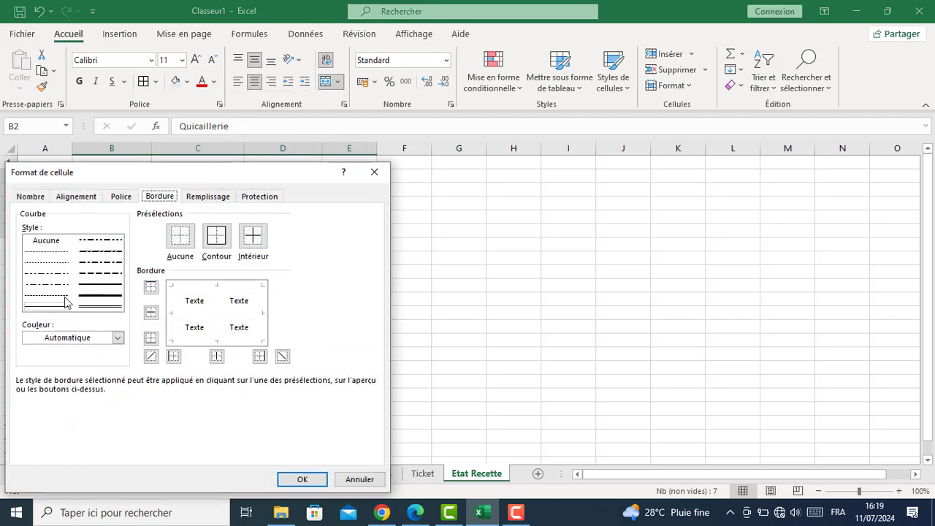
pyautogui.click(95, 284)
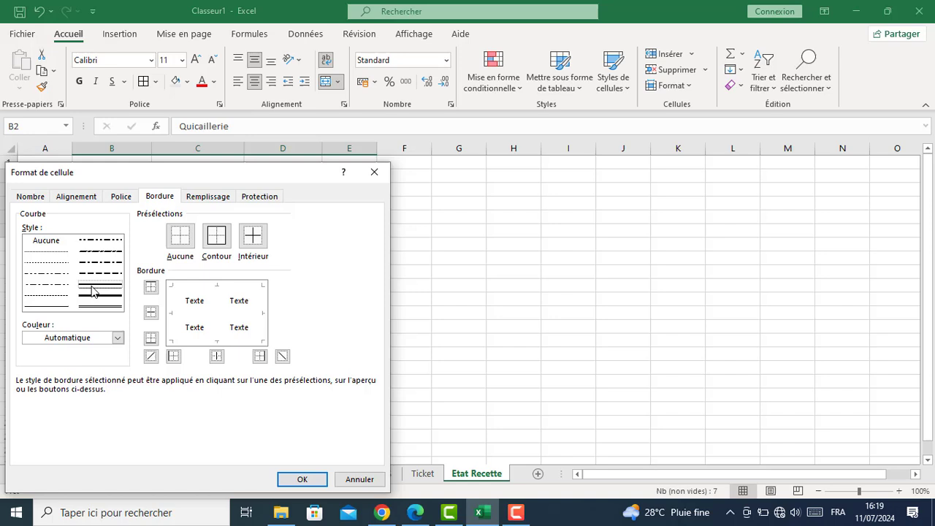
pyautogui.click(117, 339)
pyautogui.click(40, 204)
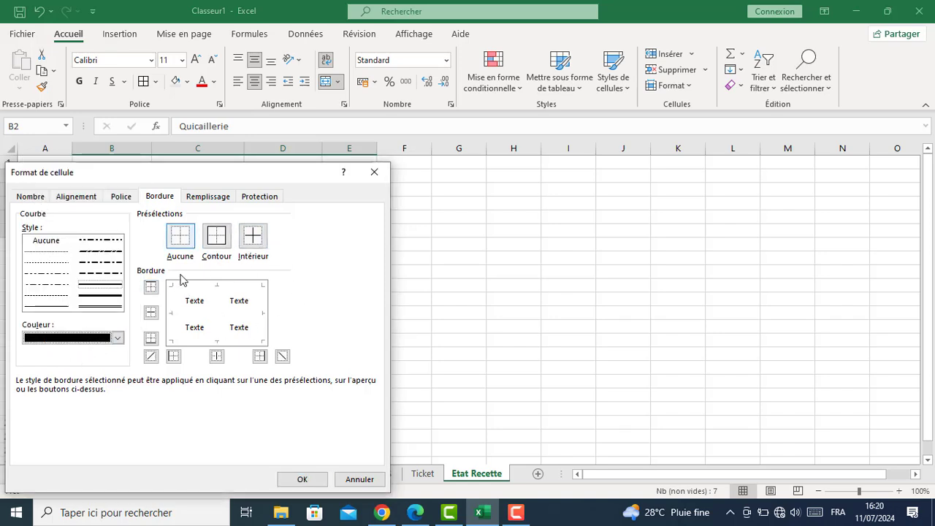
pyautogui.click(216, 236)
pyautogui.click(252, 235)
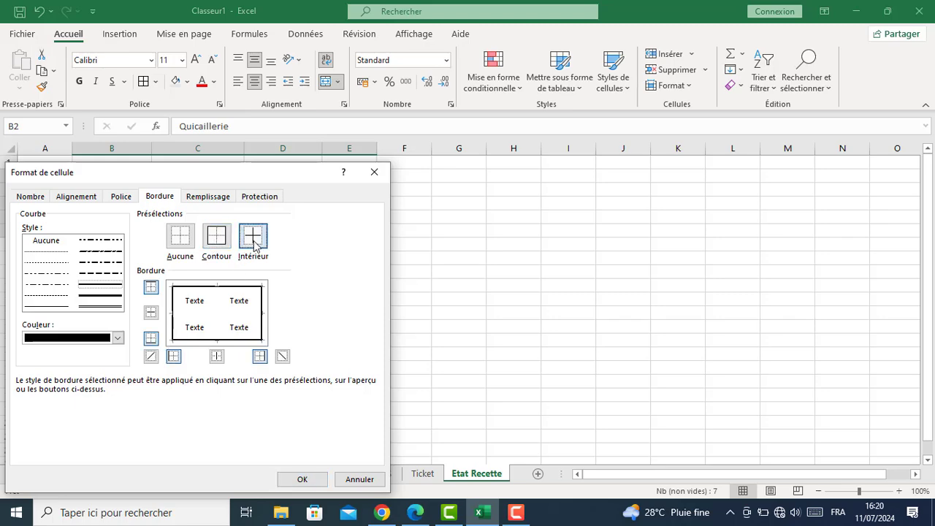
pyautogui.click(304, 480)
pyautogui.click(251, 329)
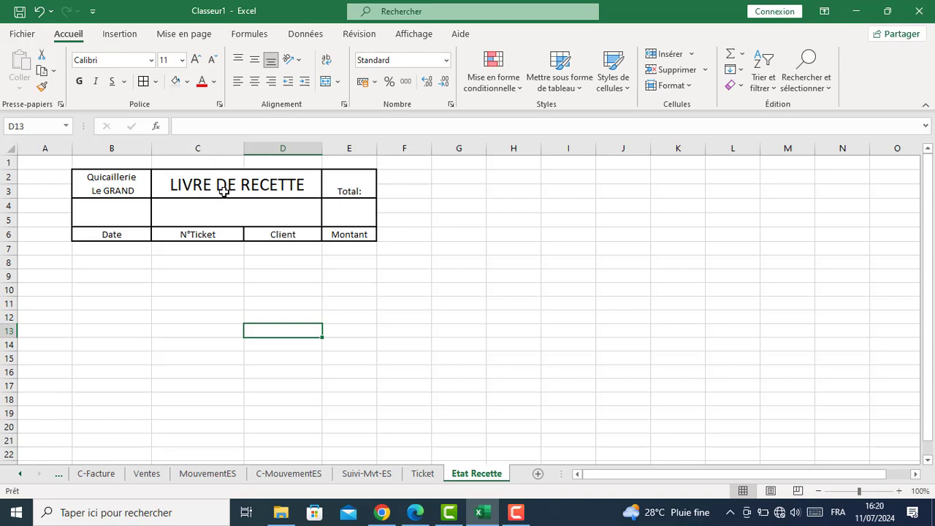
# Widen columns D, B and E (D to 202 px, E to about 149 px)
pyautogui.moveTo(321, 148); pyautogui.dragTo(381, 149)
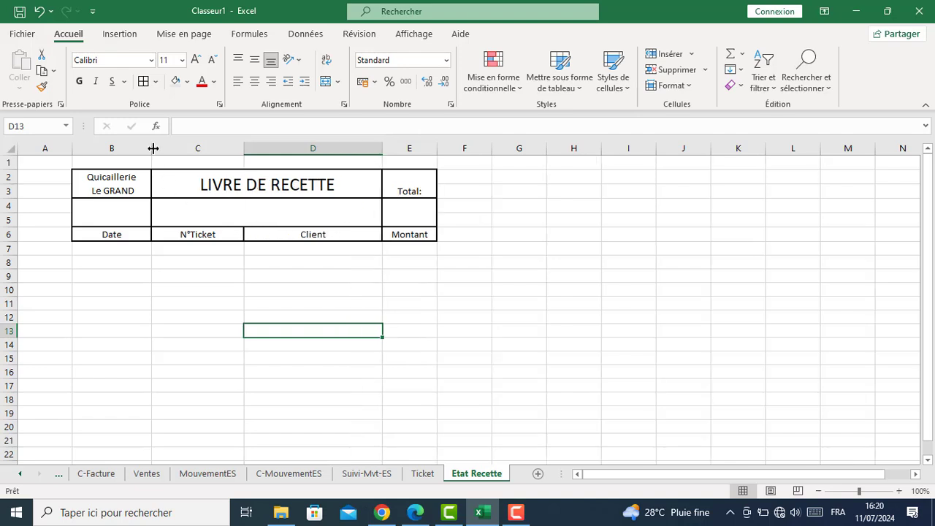
pyautogui.moveTo(151, 146); pyautogui.dragTo(178, 150)
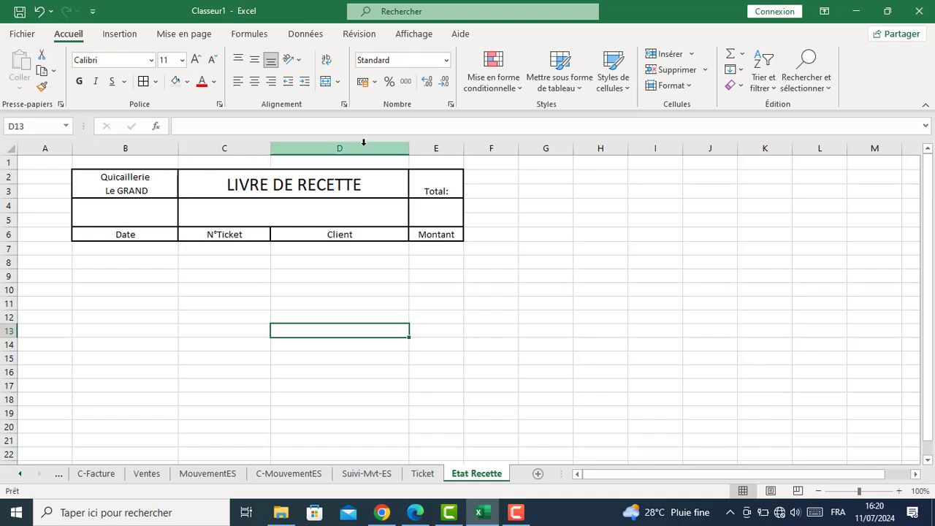
pyautogui.moveTo(463, 151); pyautogui.dragTo(517, 154)
pyautogui.moveTo(409, 149); pyautogui.dragTo(439, 149)
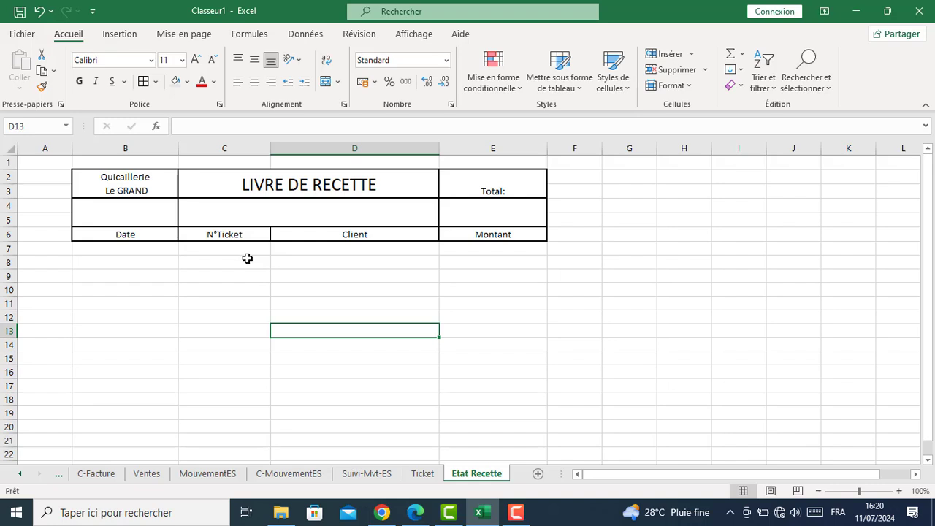
# Set the shop name in B2 to Bahnschrift Condensed, size 14
pyautogui.click(117, 192)
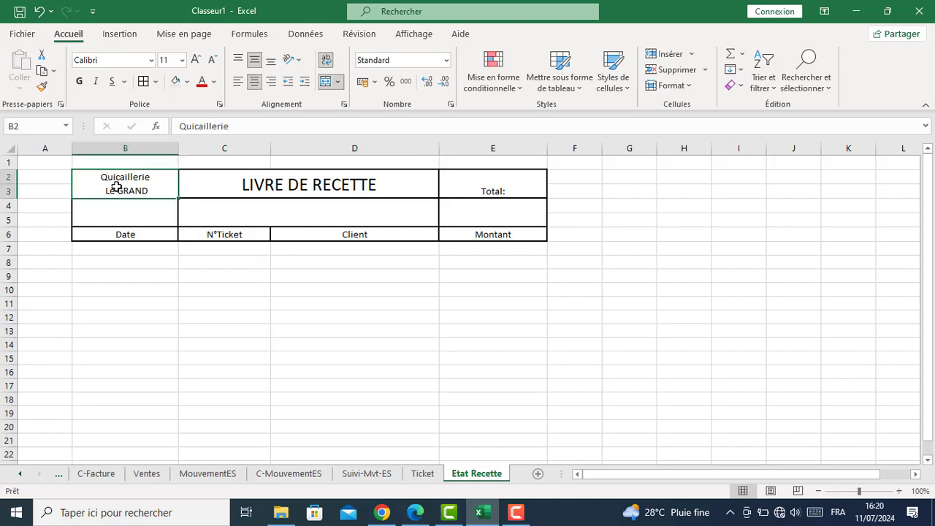
pyautogui.click(124, 227)
pyautogui.click(125, 182)
pyautogui.click(130, 66)
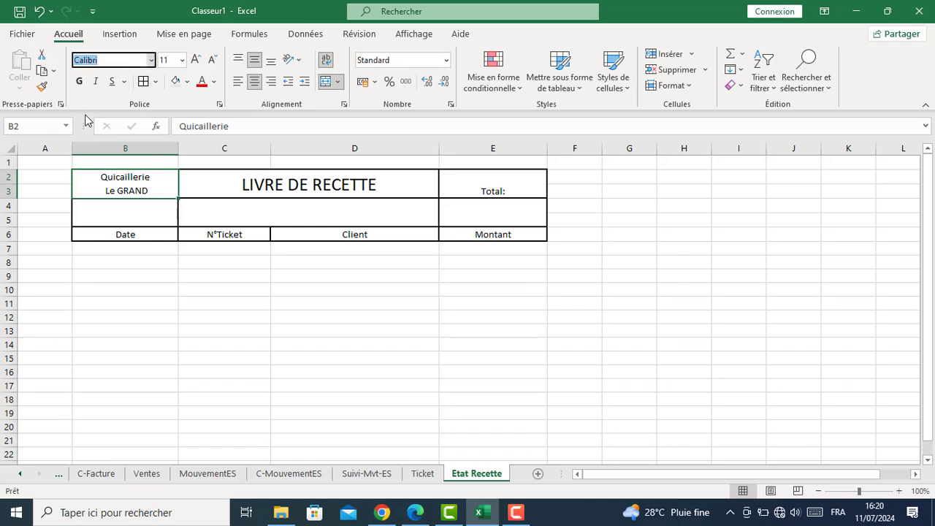
pyautogui.click(152, 60)
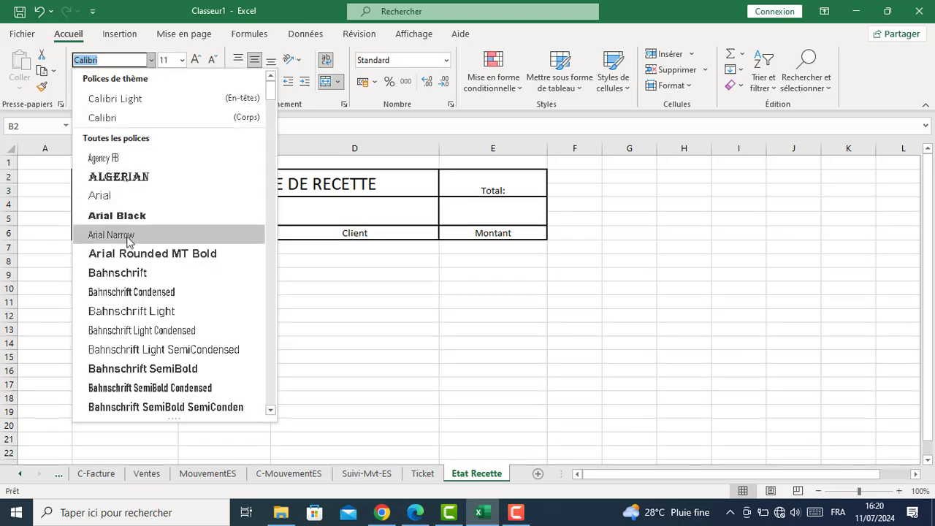
pyautogui.click(126, 292)
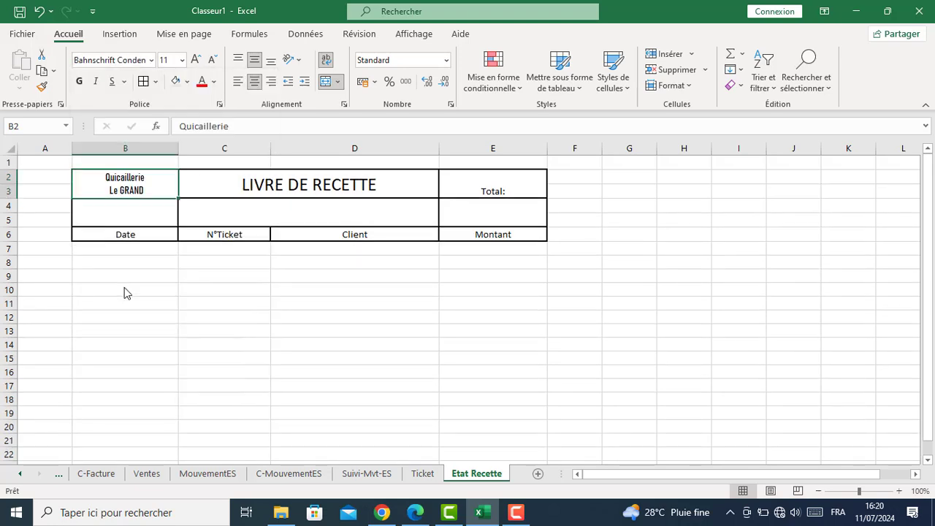
pyautogui.click(195, 60)
pyautogui.click(195, 60)
pyautogui.click(195, 60)
pyautogui.click(195, 60)
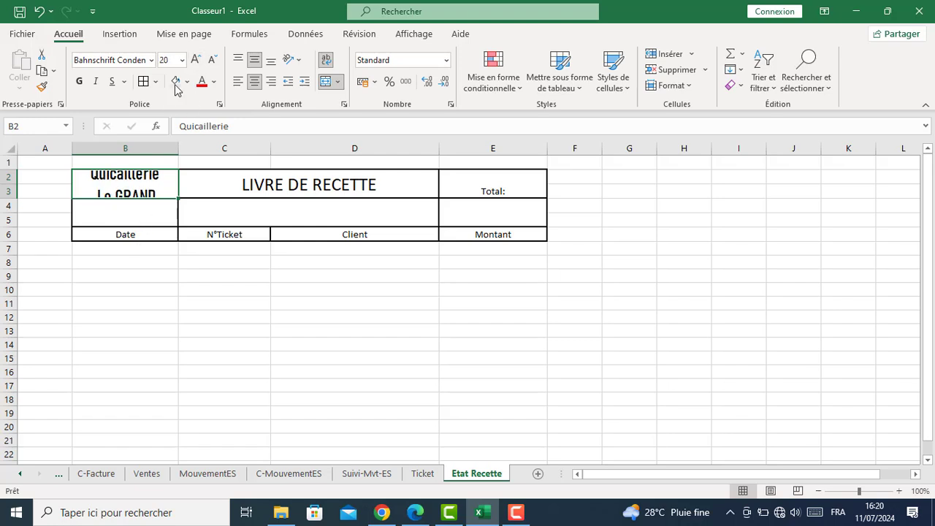
pyautogui.click(211, 60)
pyautogui.click(211, 60)
pyautogui.click(211, 60)
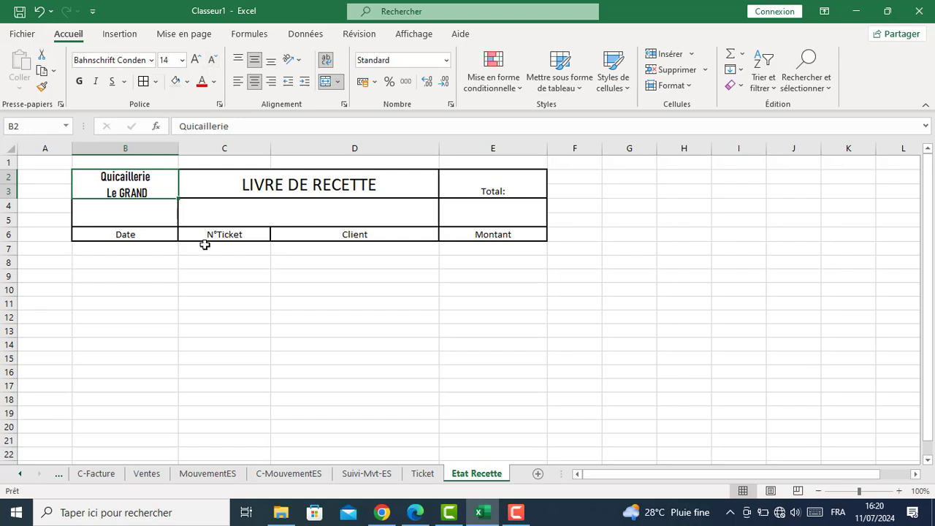
pyautogui.click(193, 294)
# Set the LIVRE DE RECETTE title in Algerian
pyautogui.click(271, 183)
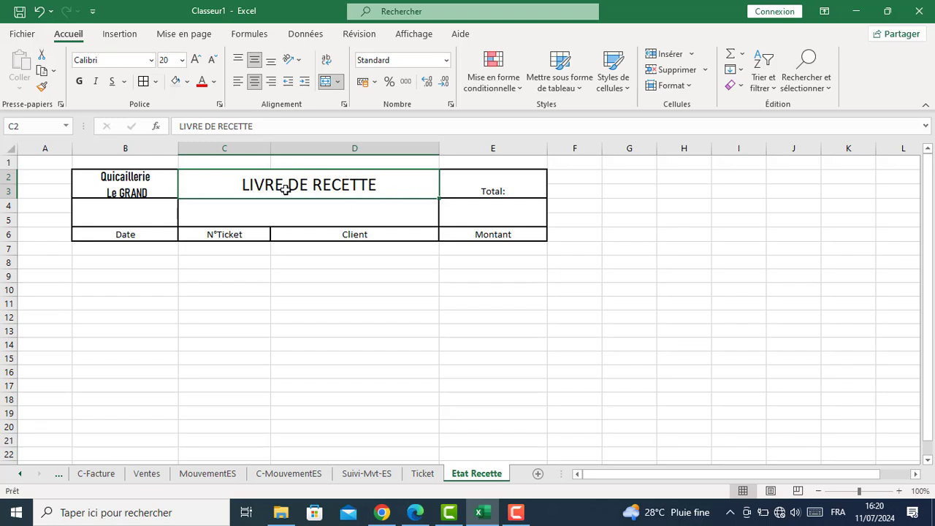
pyautogui.click(151, 61)
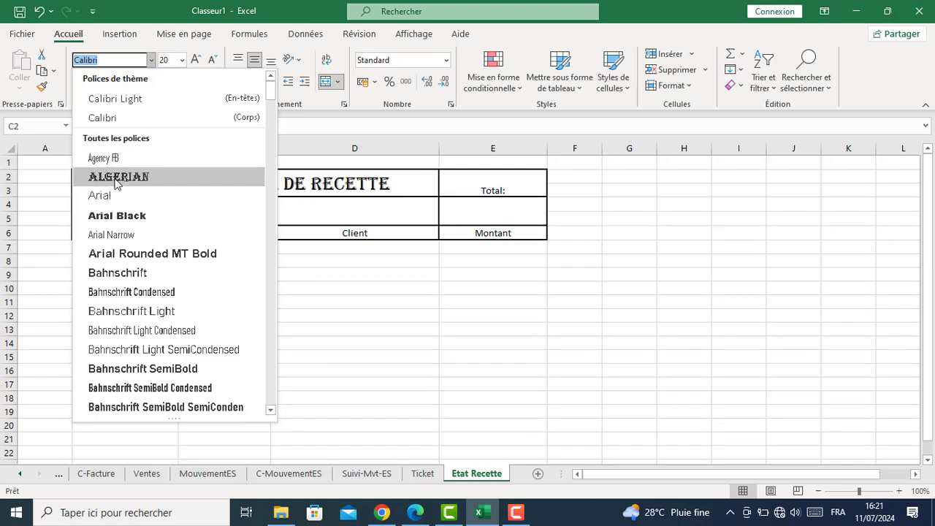
pyautogui.click(117, 178)
# Set the Total: label in Bahnschrift Condensed at size 26
pyautogui.click(488, 190)
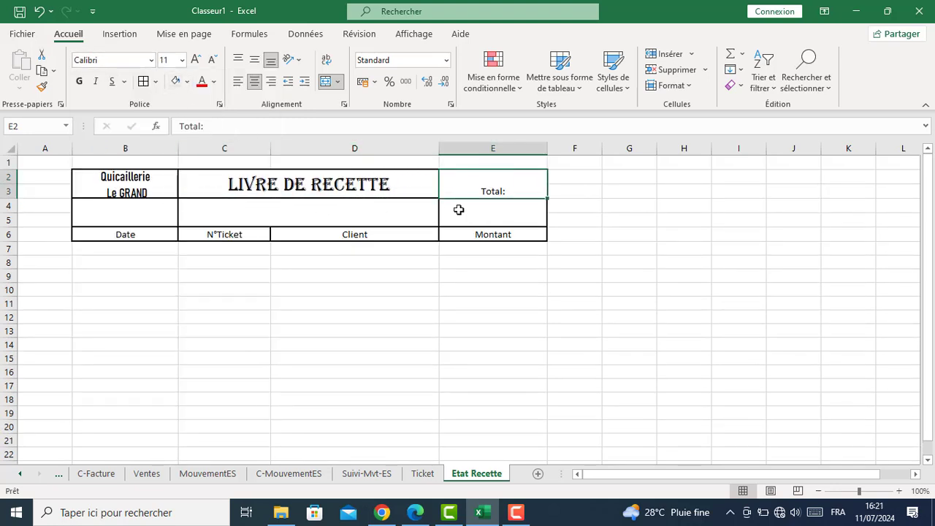
pyautogui.click(125, 61)
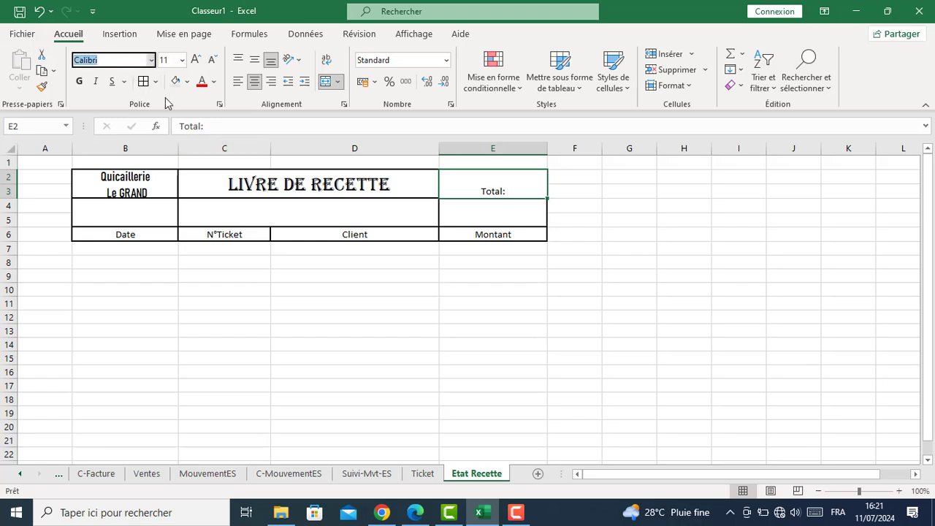
pyautogui.click(151, 61)
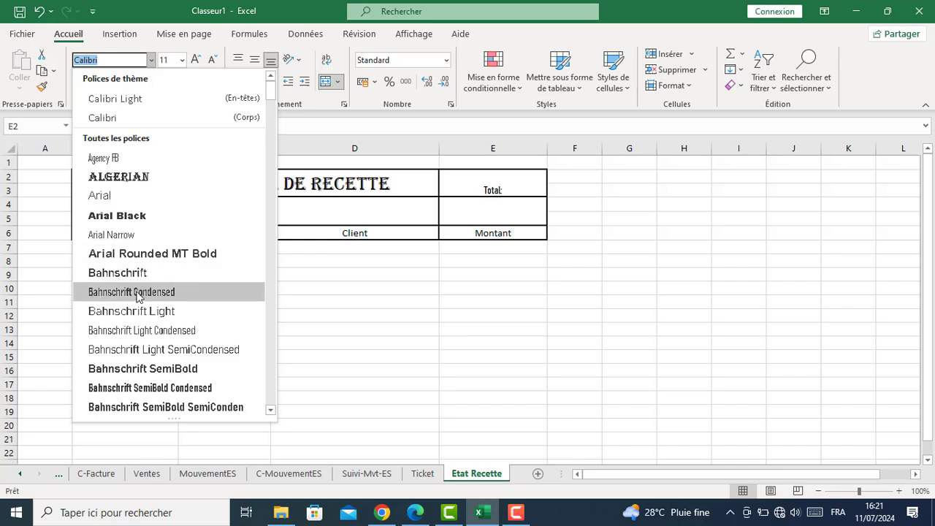
pyautogui.click(134, 291)
pyautogui.click(196, 60)
pyautogui.click(196, 60)
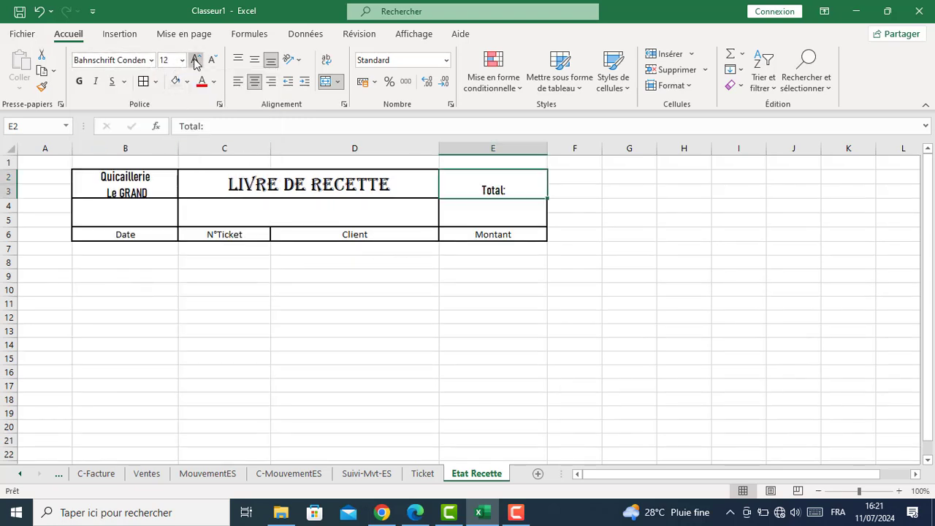
pyautogui.click(196, 60)
pyautogui.click(196, 60)
pyautogui.click(196, 60)
pyautogui.click(196, 60)
pyautogui.click(196, 59)
pyautogui.click(195, 60)
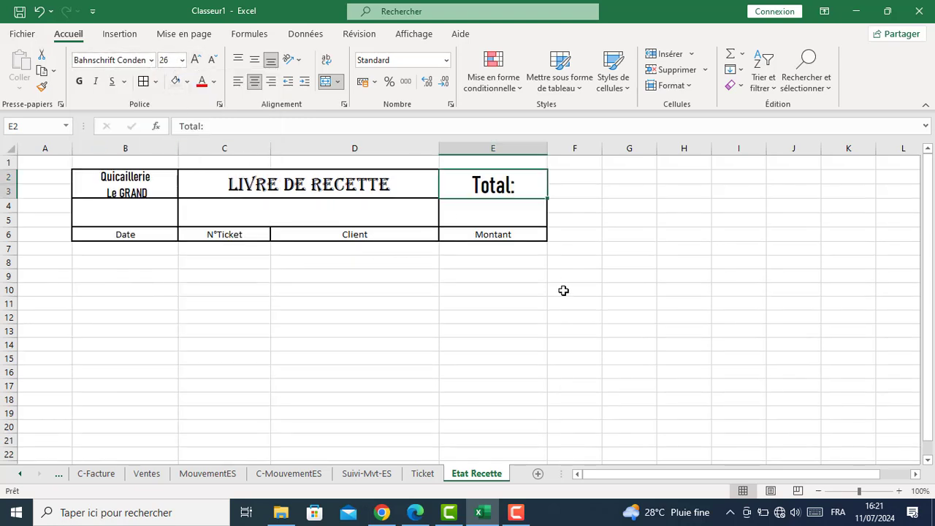
pyautogui.moveTo(135, 239); pyautogui.dragTo(485, 240)
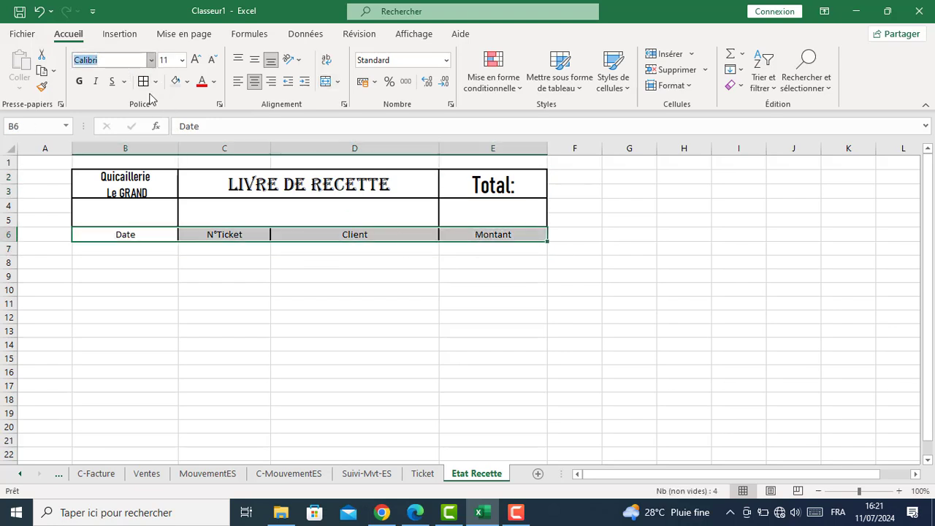
# Set the Date–Montant headings in Bahnschrift Condensed, sized down to about 18
pyautogui.click(151, 60)
pyautogui.click(132, 291)
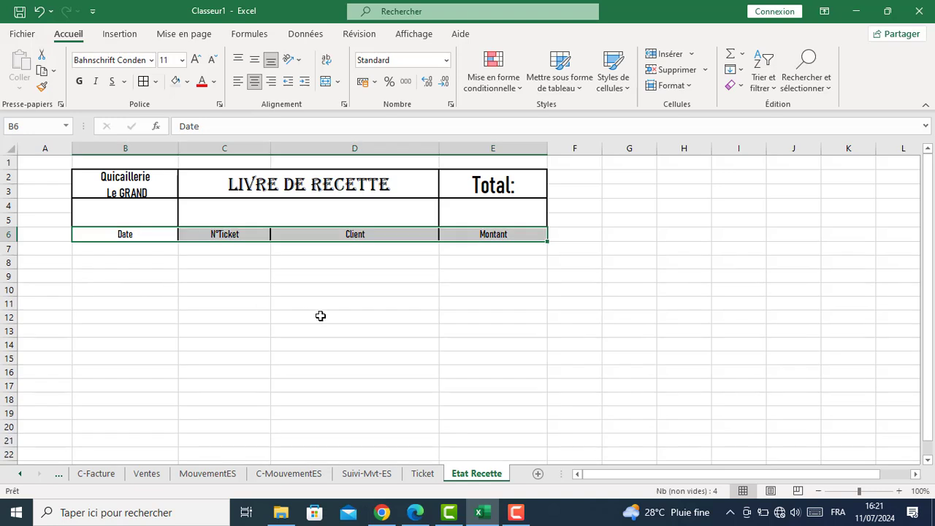
pyautogui.click(196, 61)
pyautogui.click(196, 61)
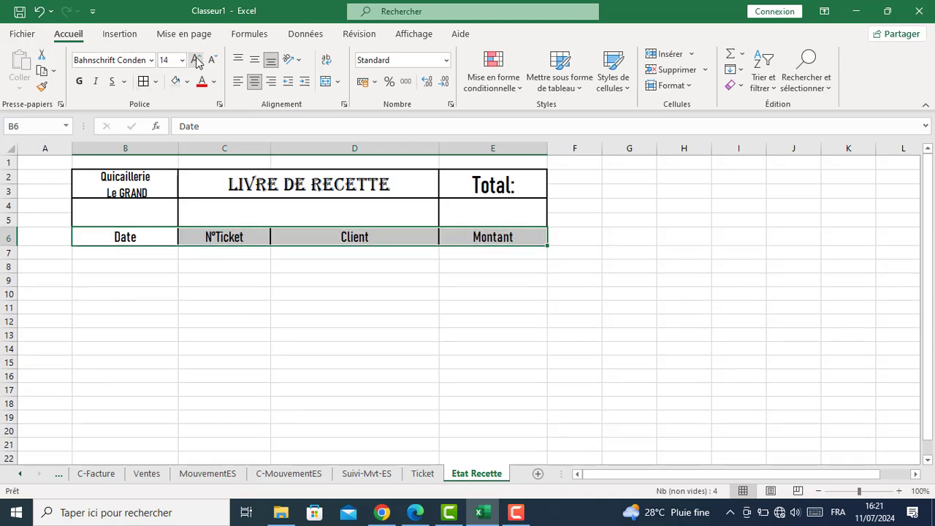
pyautogui.click(196, 61)
pyautogui.click(196, 62)
pyautogui.click(194, 61)
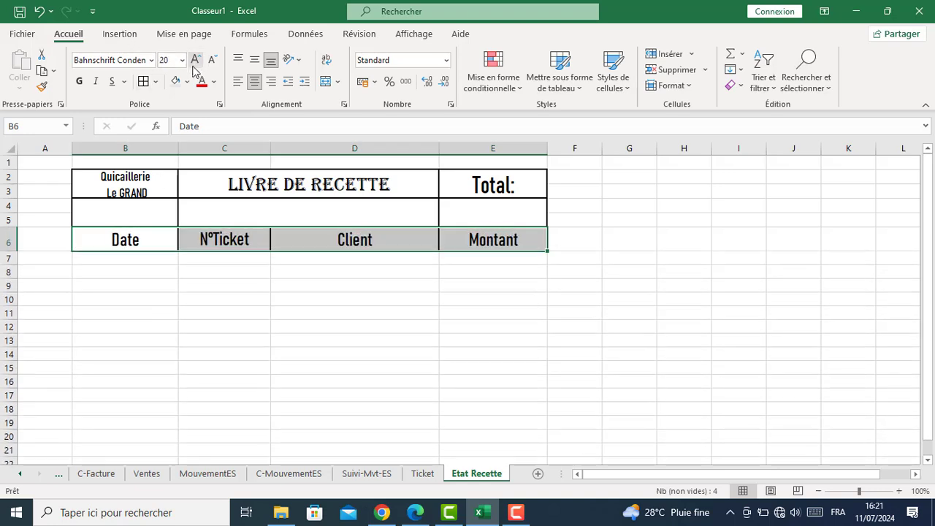
pyautogui.click(212, 60)
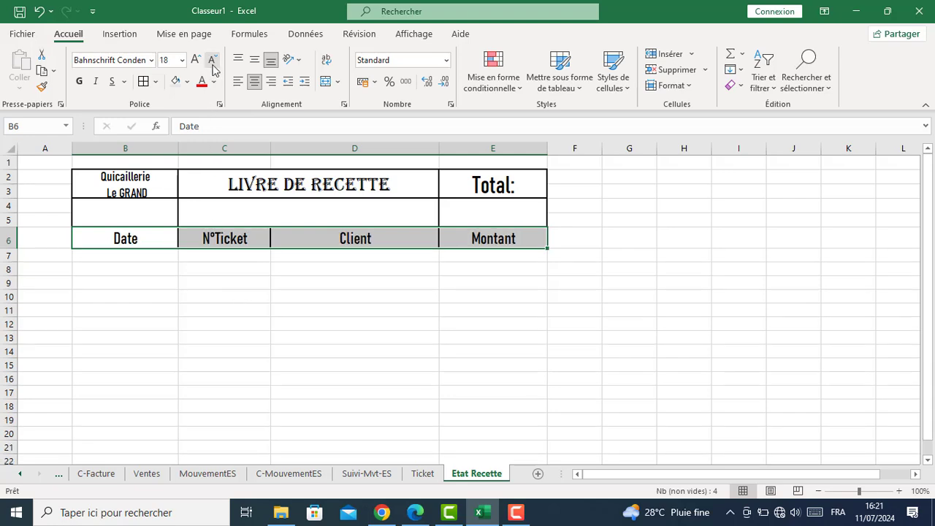
pyautogui.click(212, 59)
pyautogui.click(232, 281)
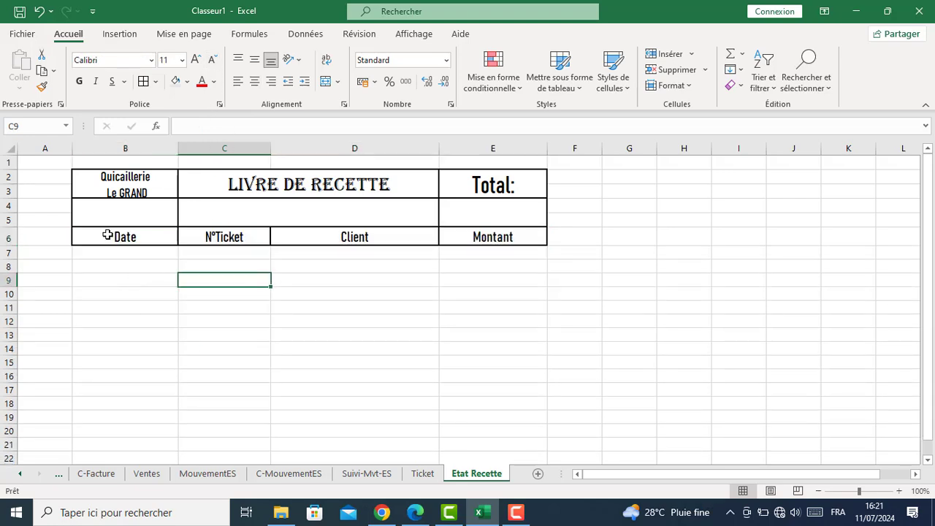
# Apply grey fill to B6:E6, then to the LIVRE DE RECETTE and Total: cells
pyautogui.moveTo(107, 234); pyautogui.dragTo(521, 240)
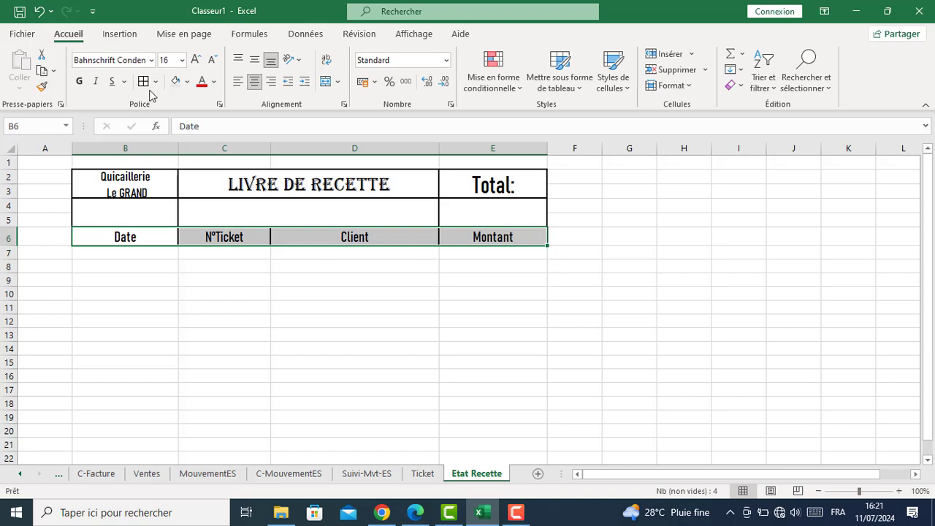
pyautogui.click(175, 81)
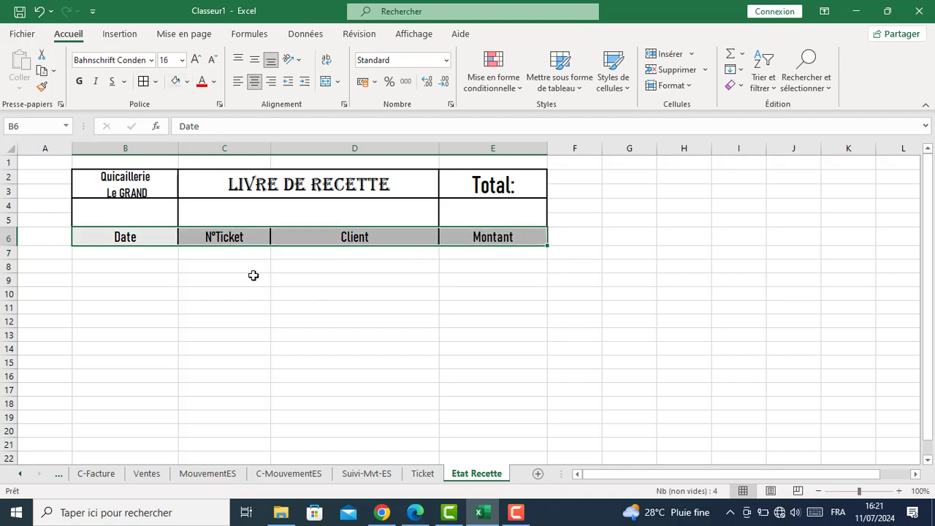
pyautogui.click(199, 189)
pyautogui.keyDown('ctrl'); pyautogui.click(469, 182); pyautogui.keyUp('ctrl')
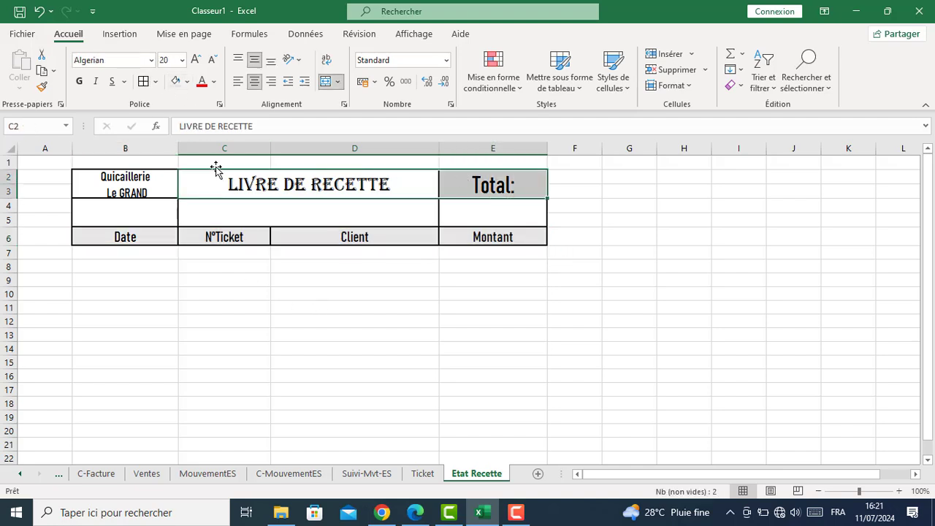
pyautogui.click(174, 81)
pyautogui.click(248, 302)
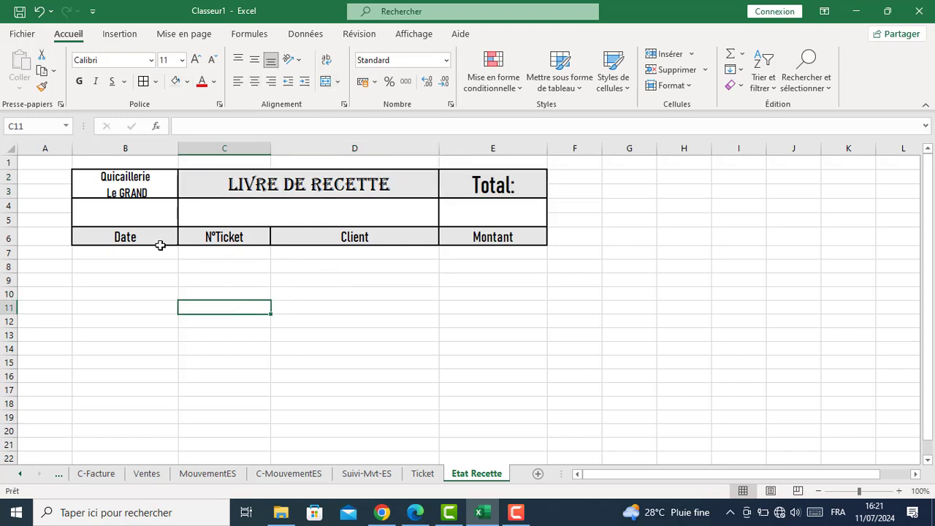
pyautogui.click(130, 213)
pyautogui.click(132, 179)
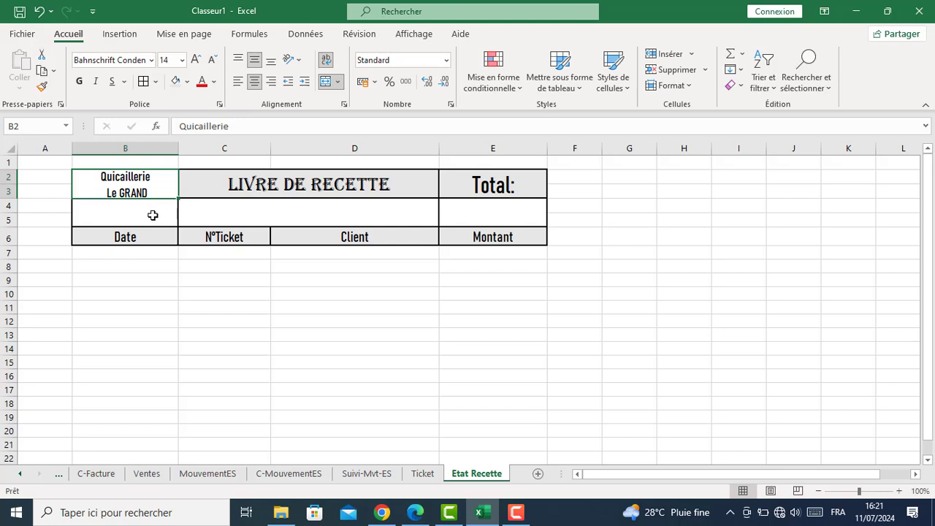
# Enlarge the company label to 16 pt and delete the word Quicaillerie
pyautogui.click(195, 62)
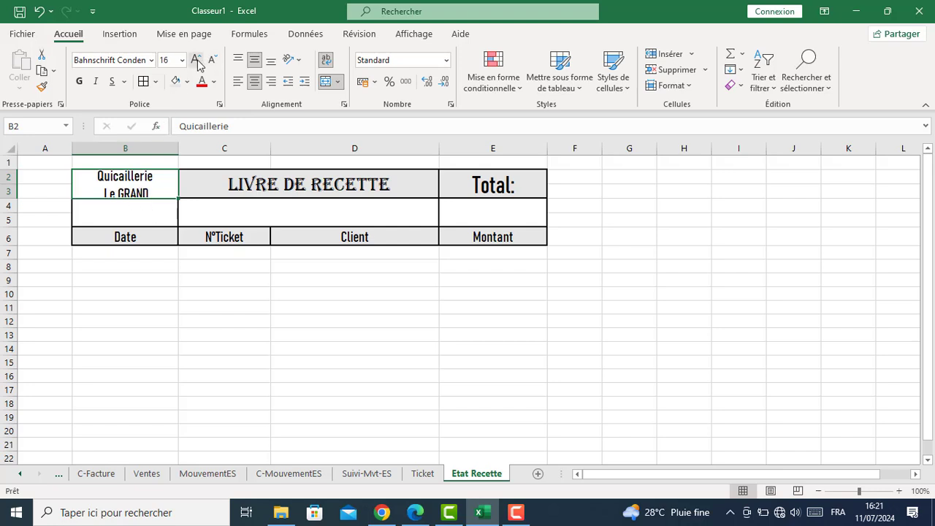
pyautogui.doubleClick(155, 179)
pyautogui.moveTo(163, 182); pyautogui.dragTo(78, 179)
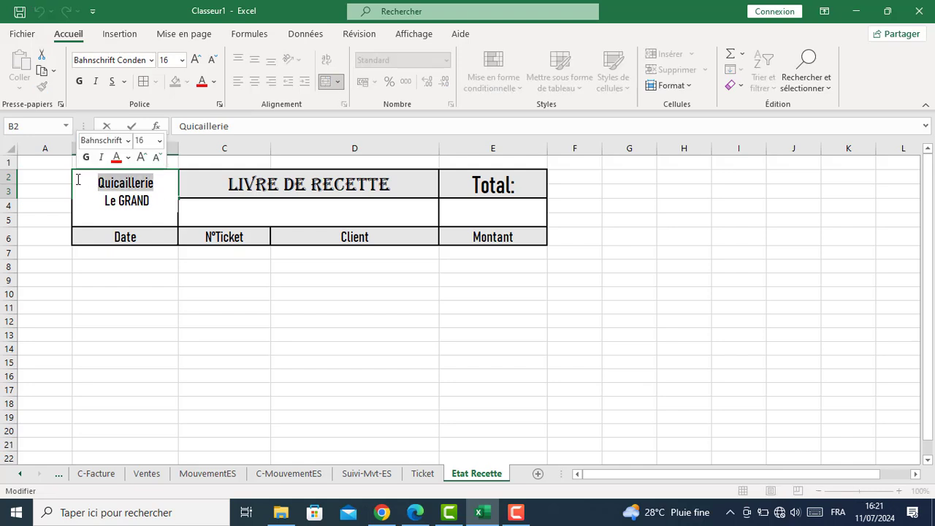
pyautogui.press('Delete')
pyautogui.click(123, 282)
# Edit the remaining label so it reads LE GRAND SARL on one line
pyautogui.click(135, 191)
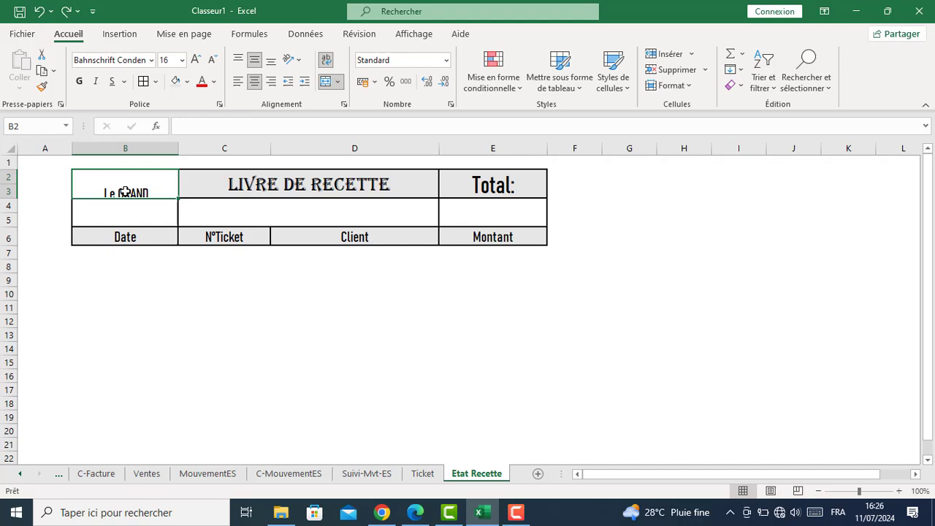
pyautogui.doubleClick(125, 192)
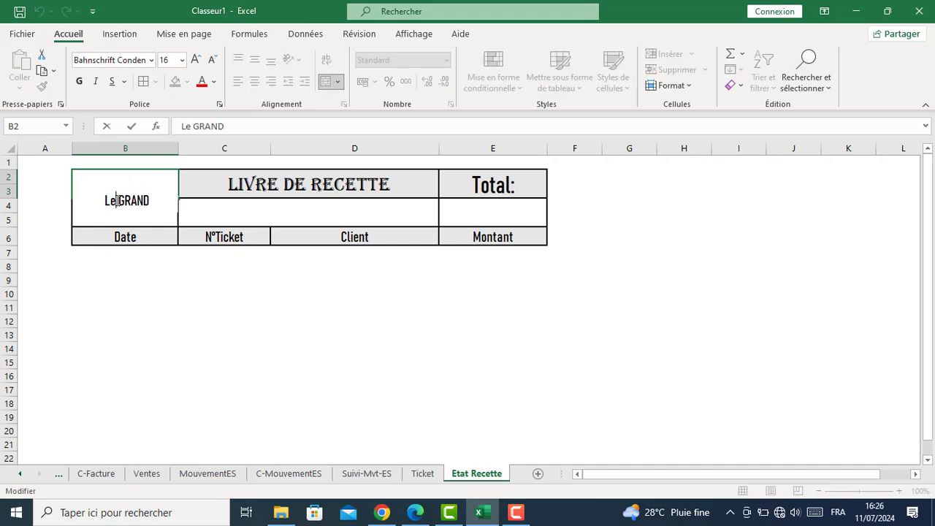
pyautogui.press('BackSpace')
pyautogui.write('E')
pyautogui.press('BackSpace')
pyautogui.press('BackSpace')
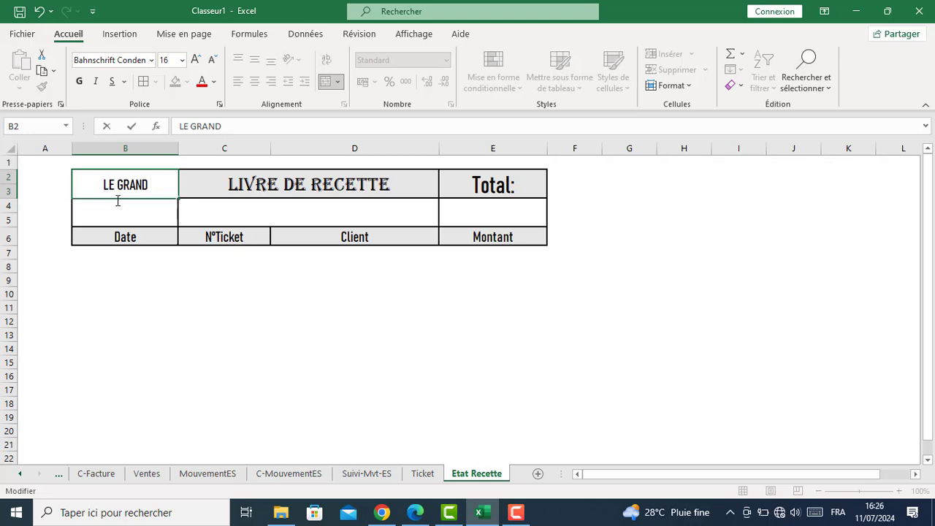
pyautogui.write('SARL')
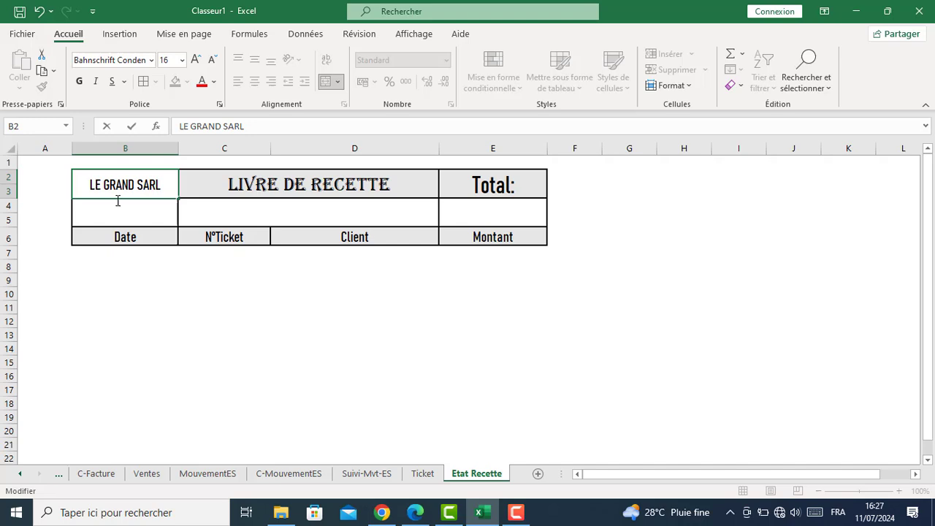
pyautogui.click(187, 212)
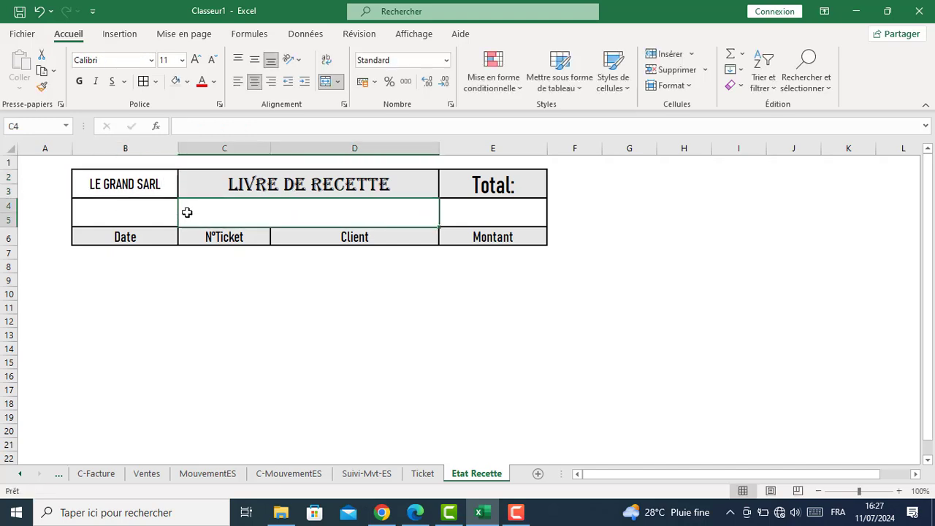
# Enter QUICAILLERIE in the merged subtitle cell under LIVRE DE RECETTE
pyautogui.write('Qui')
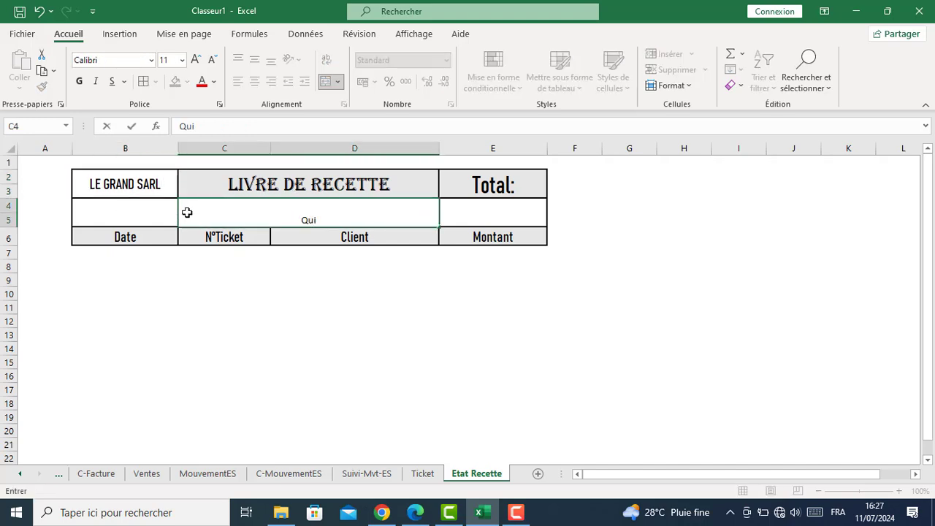
pyautogui.write('n')
pyautogui.press('BackSpace')
pyautogui.write('CAILLERIE')
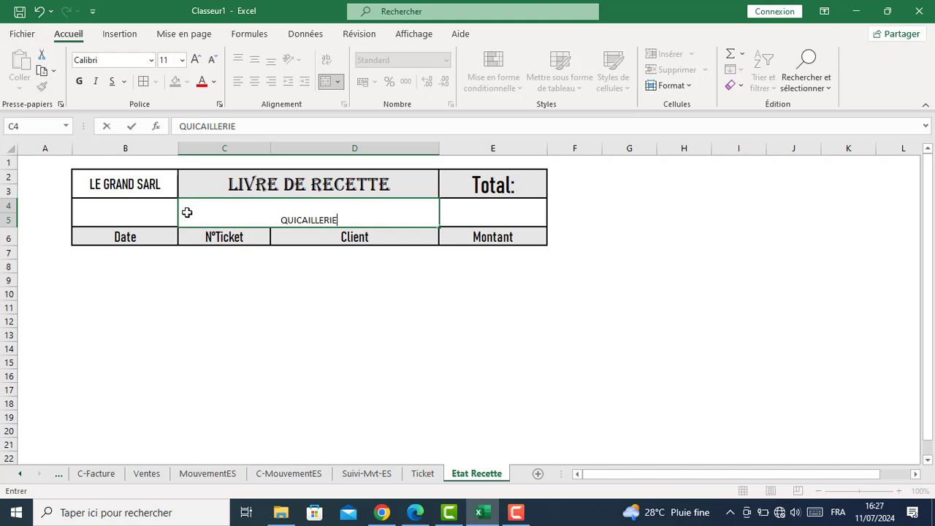
pyautogui.press('Return')
pyautogui.click(238, 214)
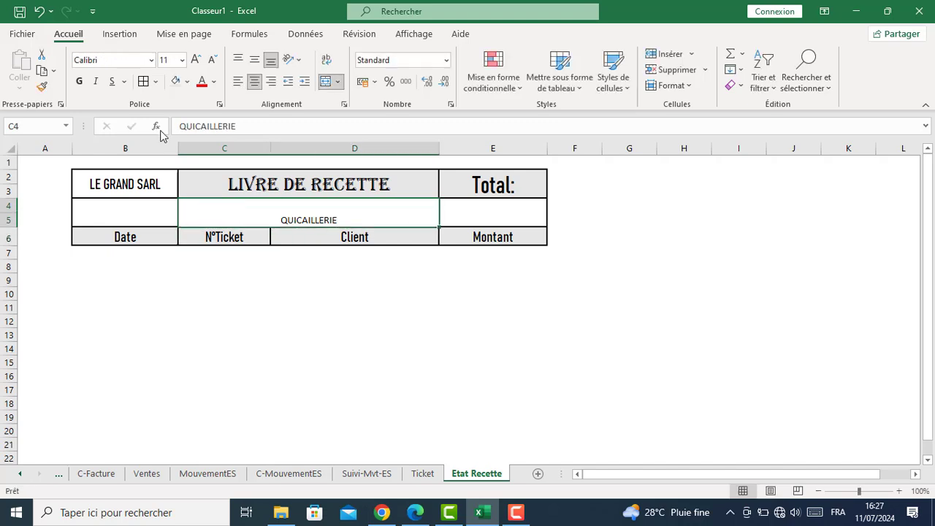
# Format QUICAILLERIE as Bahnschrift Condensed, size 24, italic, vertically centred
pyautogui.click(151, 60)
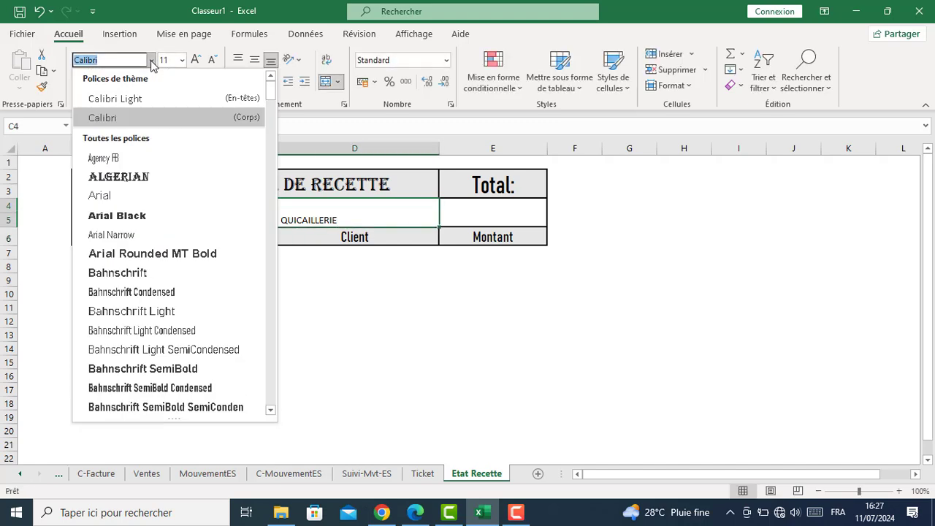
pyautogui.click(134, 292)
pyautogui.click(195, 60)
pyautogui.click(195, 60)
pyautogui.click(195, 60)
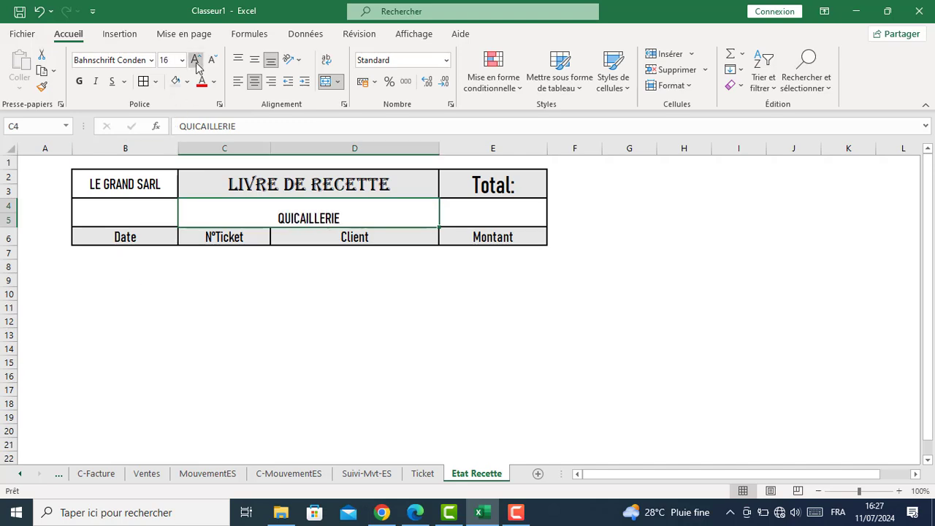
pyautogui.click(195, 60)
pyautogui.click(195, 60)
pyautogui.click(195, 60)
pyautogui.click(195, 60)
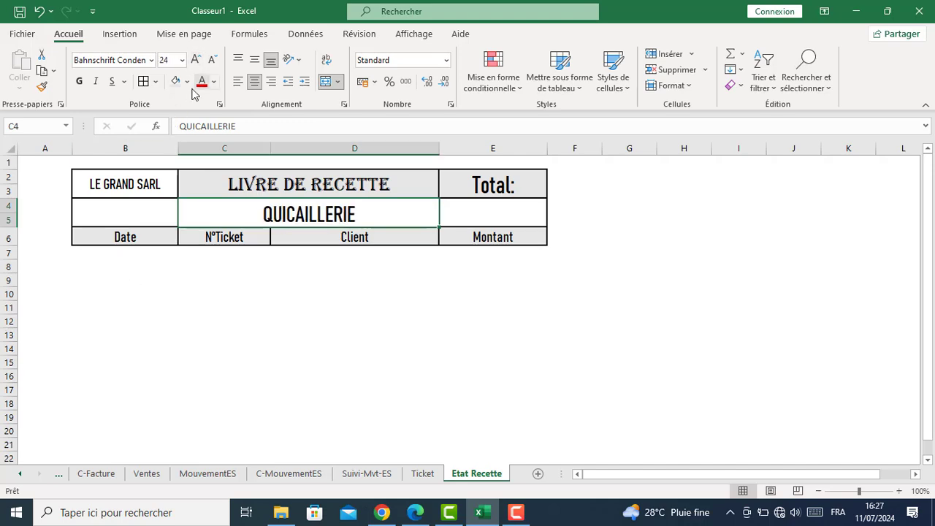
pyautogui.click(99, 82)
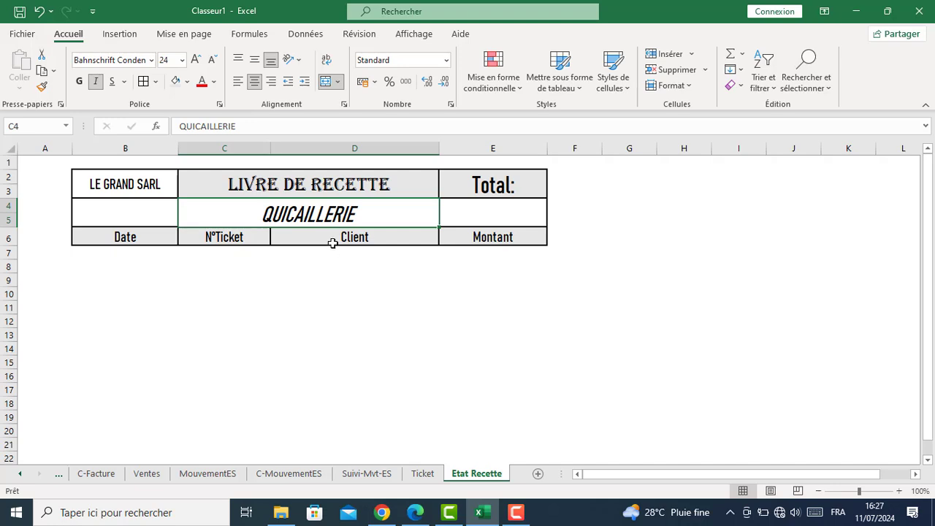
pyautogui.click(254, 60)
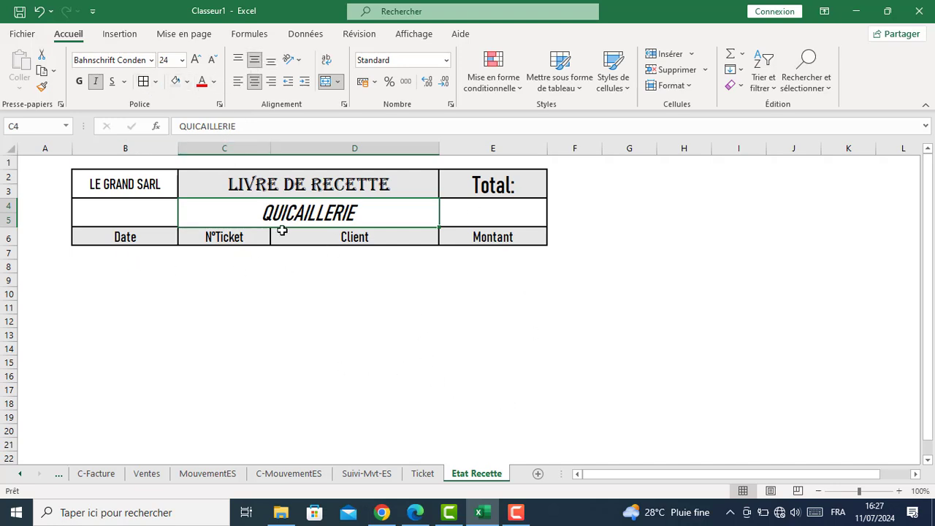
# Reduce the Date to Montant column headings from 16 to 14 pt
pyautogui.click(110, 235)
pyautogui.moveTo(363, 280); pyautogui.dragTo(512, 244)
pyautogui.click(213, 61)
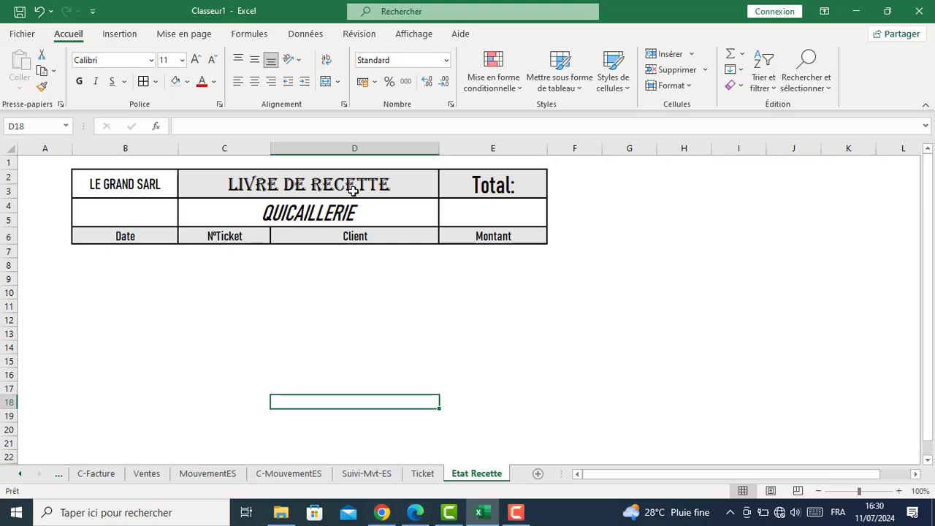
# Apply the Vérification cell style to the N°Mvt and Date headers on Suivi-Mvt-ES
pyautogui.click(420, 475)
pyautogui.click(391, 475)
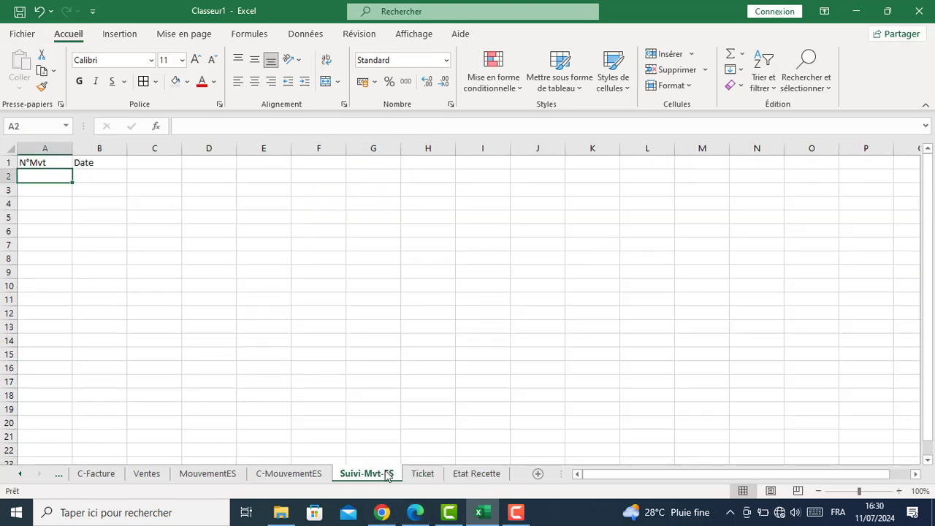
pyautogui.moveTo(40, 162); pyautogui.dragTo(91, 172)
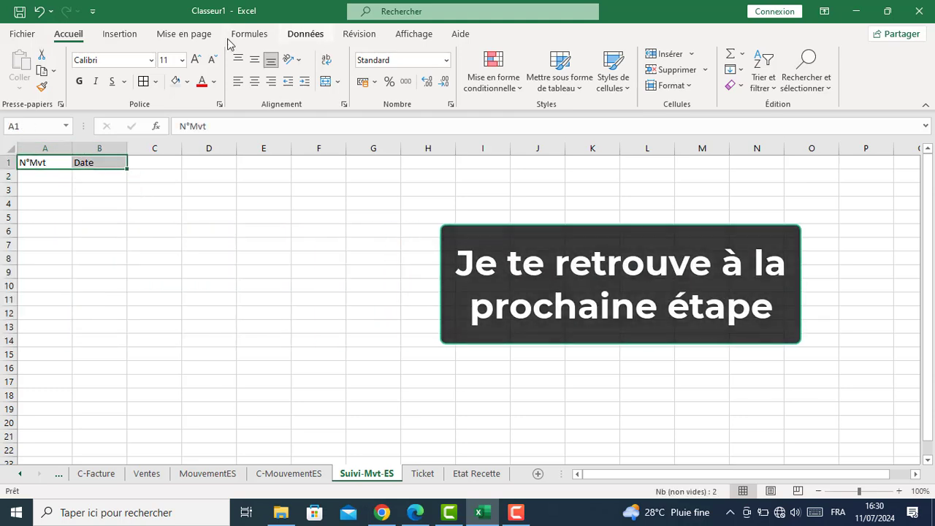
pyautogui.click(630, 93)
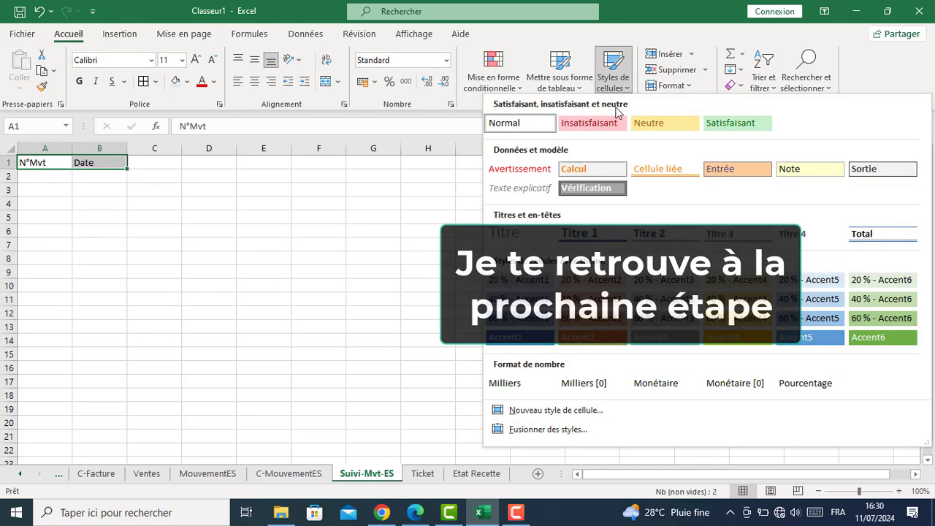
pyautogui.click(590, 190)
# Apply the Vérification cell style to the N°Mvt to Quantité headers on C-MouvementES
pyautogui.click(311, 475)
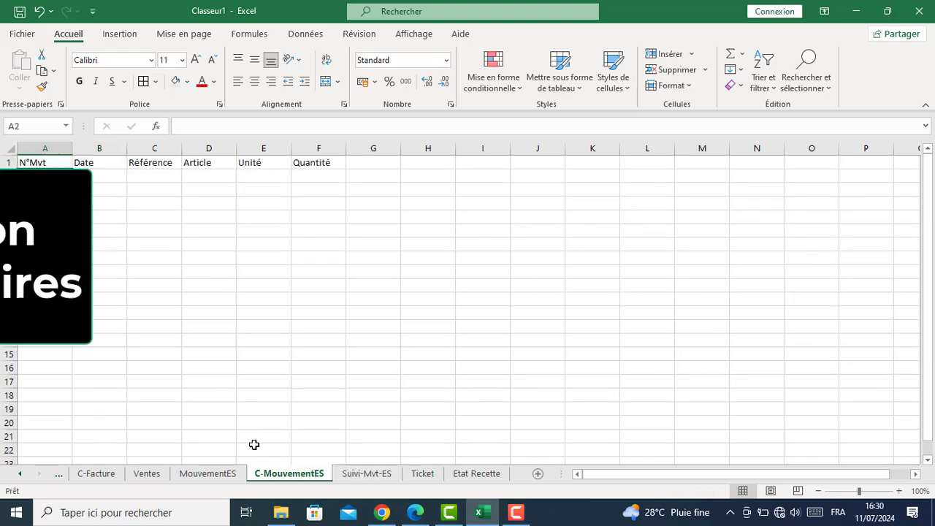
pyautogui.moveTo(32, 159); pyautogui.dragTo(294, 164)
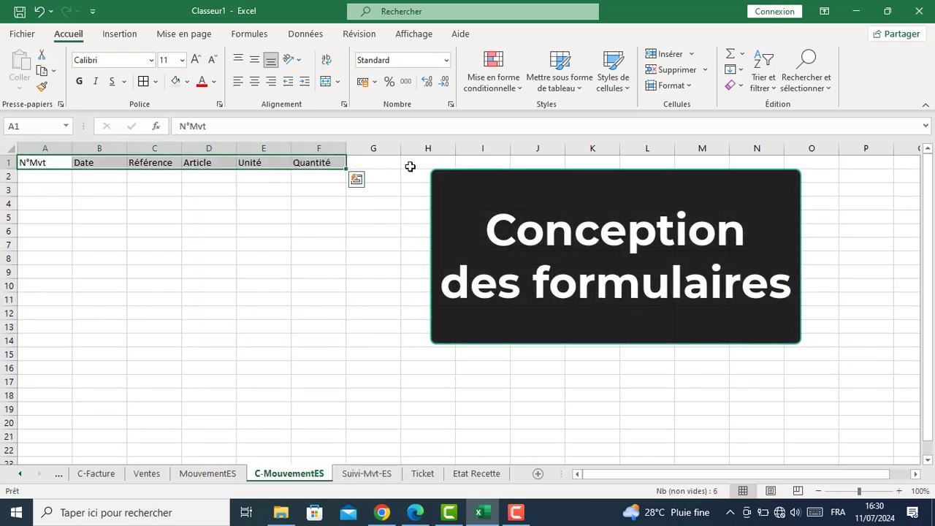
pyautogui.click(618, 96)
pyautogui.click(595, 167)
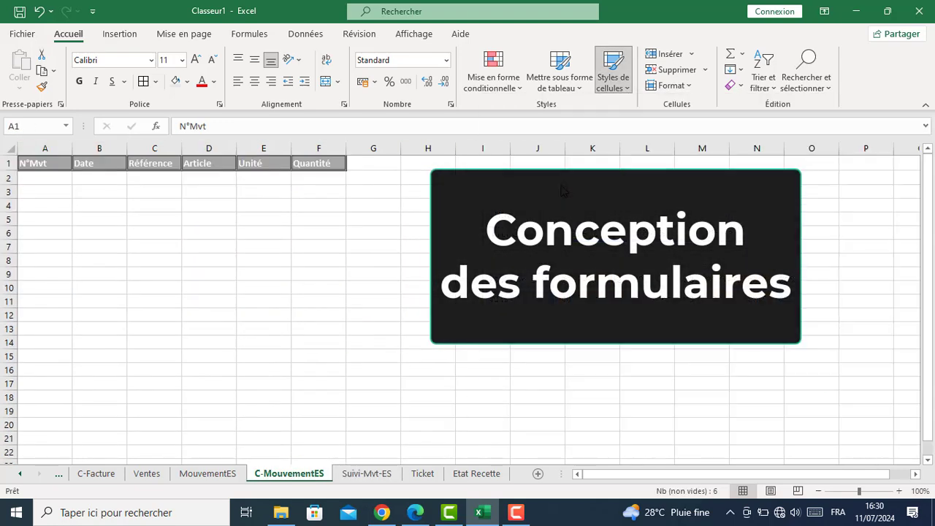